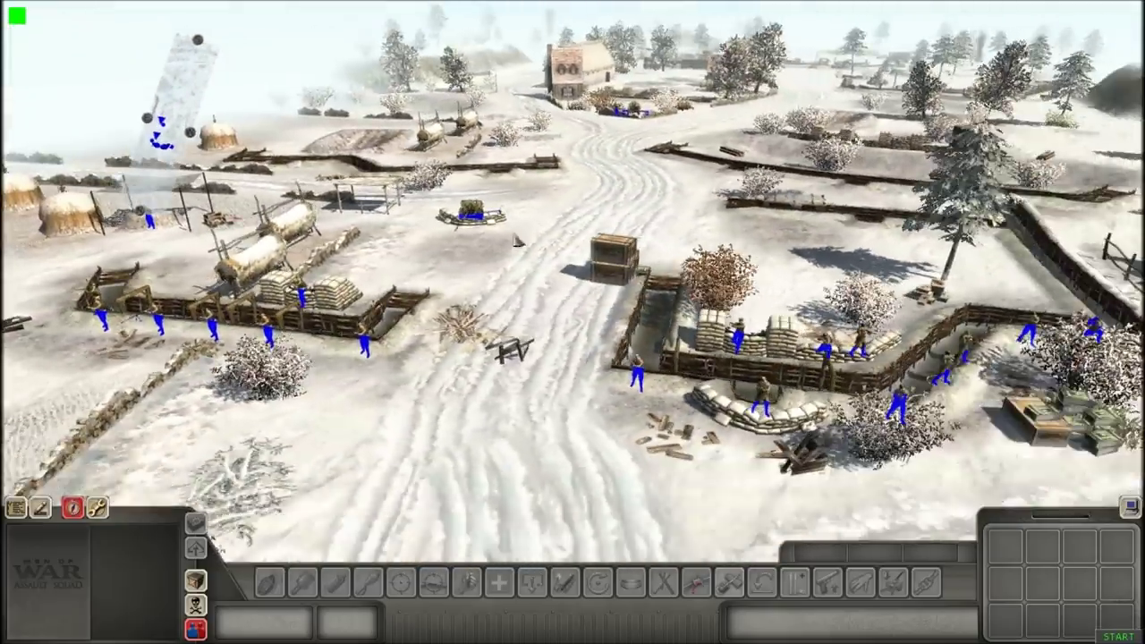
# Place a row of five German rifle soldiers across the snowy road just before the fork
pyautogui.moveTo(517, 240); pyautogui.dragTo(558, 258, button='middle')
pyautogui.scroll(-2, 558, 258)
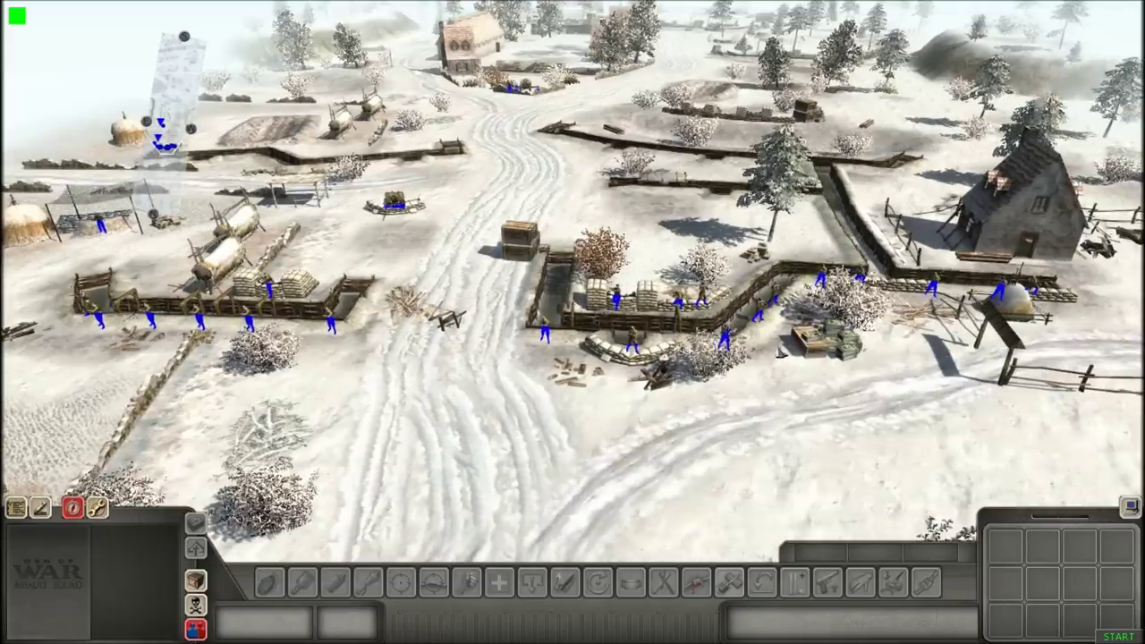
pyautogui.moveTo(698, 544); pyautogui.dragTo(766, 389, button='middle')
pyautogui.moveTo(675, 347); pyautogui.dragTo(715, 322, button='middle')
pyautogui.press('F3')
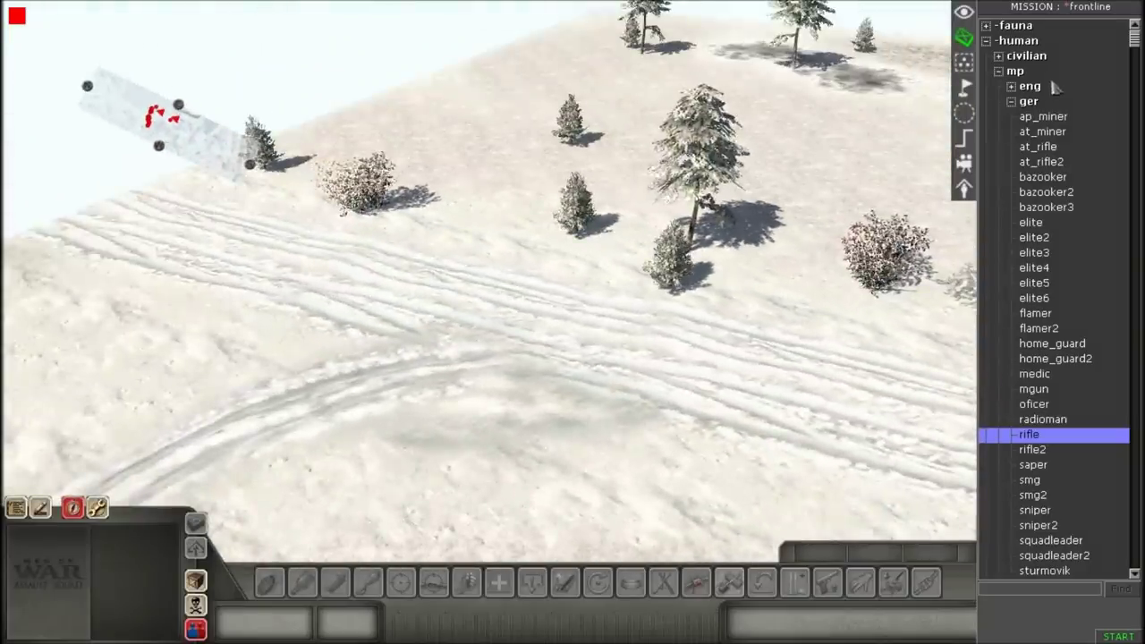
pyautogui.moveTo(528, 280); pyautogui.dragTo(366, 327, button='middle')
pyautogui.moveTo(233, 327)
pyautogui.mouseDown(button='middle')
pyautogui.moveTo(419, 424)
pyautogui.moveTo(537, 334)
pyautogui.moveTo(473, 435)
pyautogui.moveTo(501, 393)
pyautogui.moveTo(586, 378)
pyautogui.moveTo(685, 327)
pyautogui.moveTo(973, 387)
pyautogui.mouseUp(button='middle')
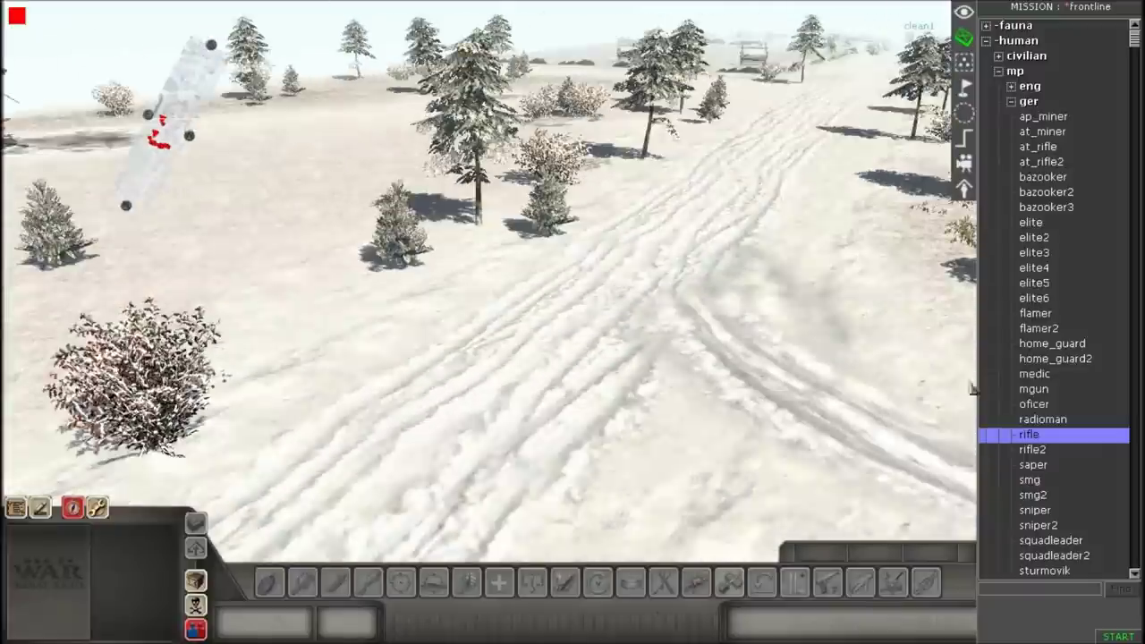
pyautogui.moveTo(456, 420)
pyautogui.mouseDown(button='middle')
pyautogui.moveTo(480, 404)
pyautogui.moveTo(948, 429)
pyautogui.mouseUp(button='middle')
pyautogui.click(1035, 438)
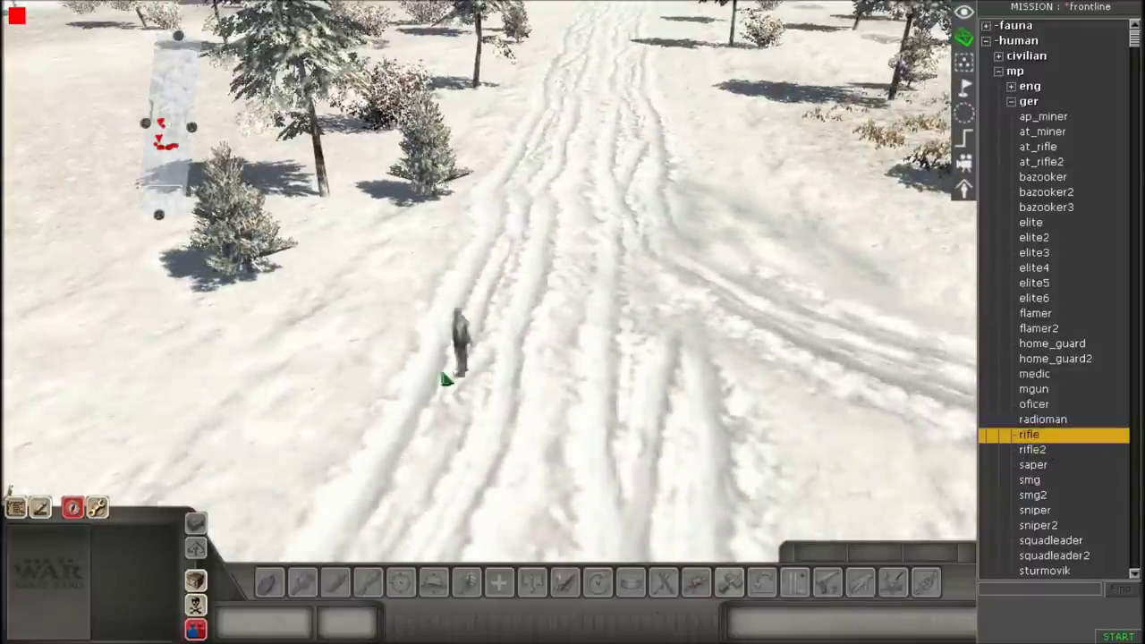
pyautogui.scroll(2, 403, 378)
pyautogui.click(255, 341)
pyautogui.click(384, 345)
pyautogui.click(539, 351)
pyautogui.scroll(-2, 539, 351)
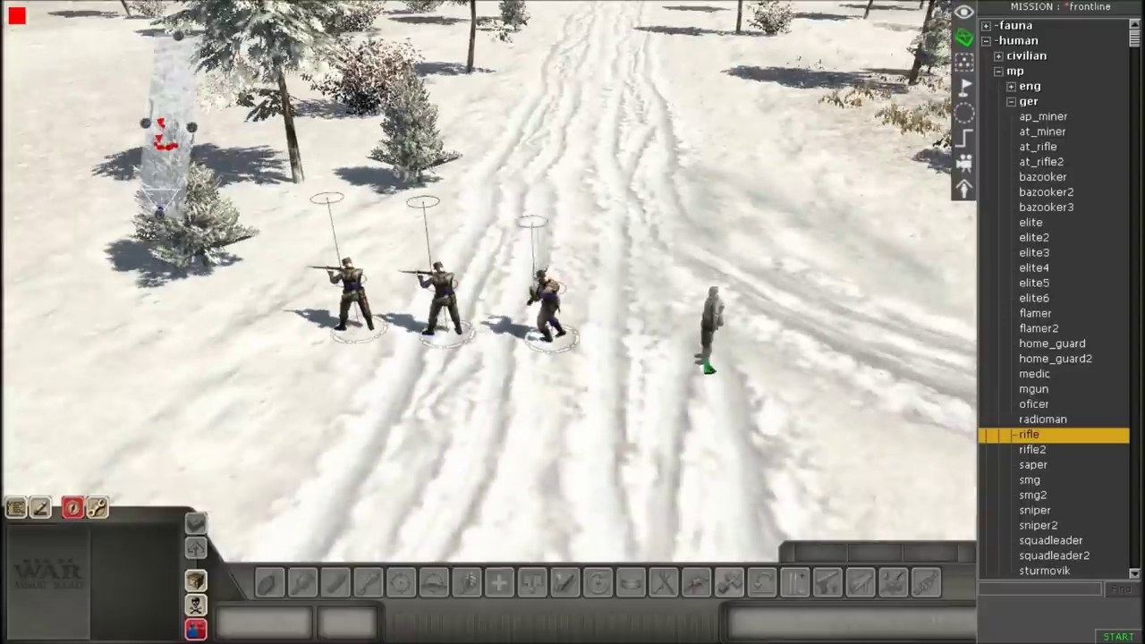
pyautogui.click(619, 348)
pyautogui.click(718, 351)
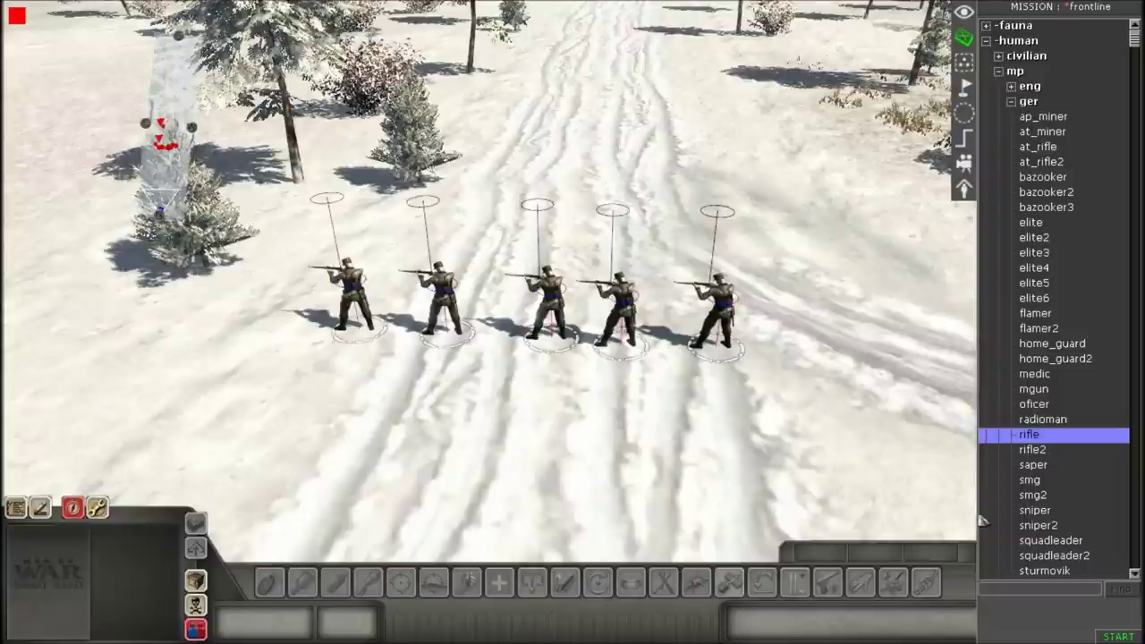
# Place a second row of five German smg soldiers directly in front of the riflemen
pyautogui.click(1030, 479)
pyautogui.click(293, 398)
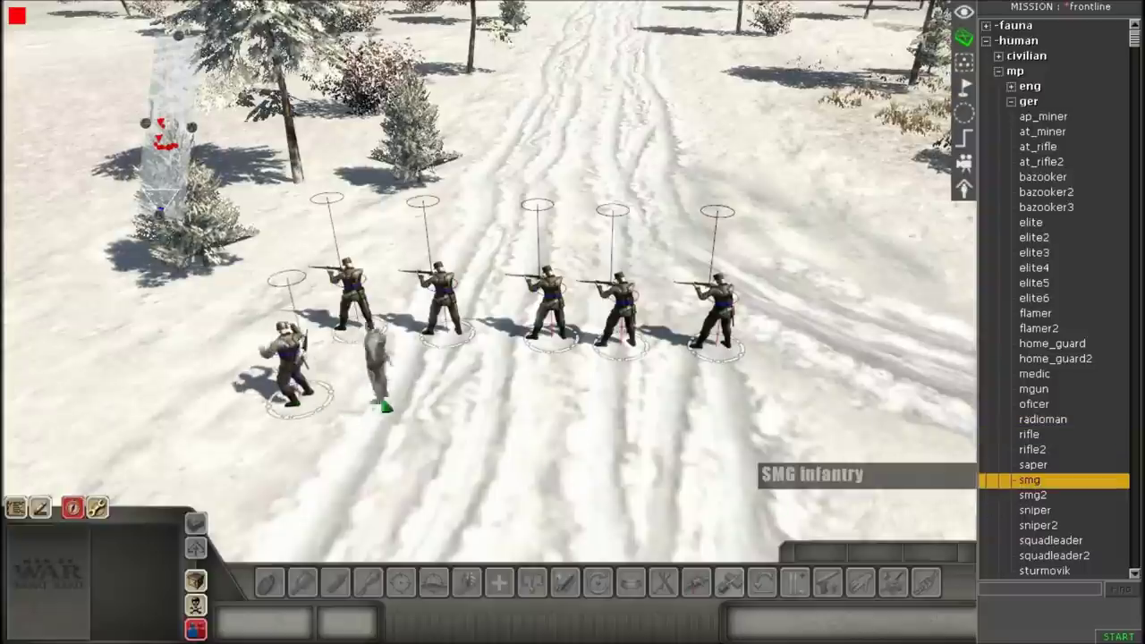
pyautogui.click(425, 412)
pyautogui.click(533, 412)
pyautogui.click(628, 428)
pyautogui.click(721, 413)
pyautogui.scroll(-3, 984, 508)
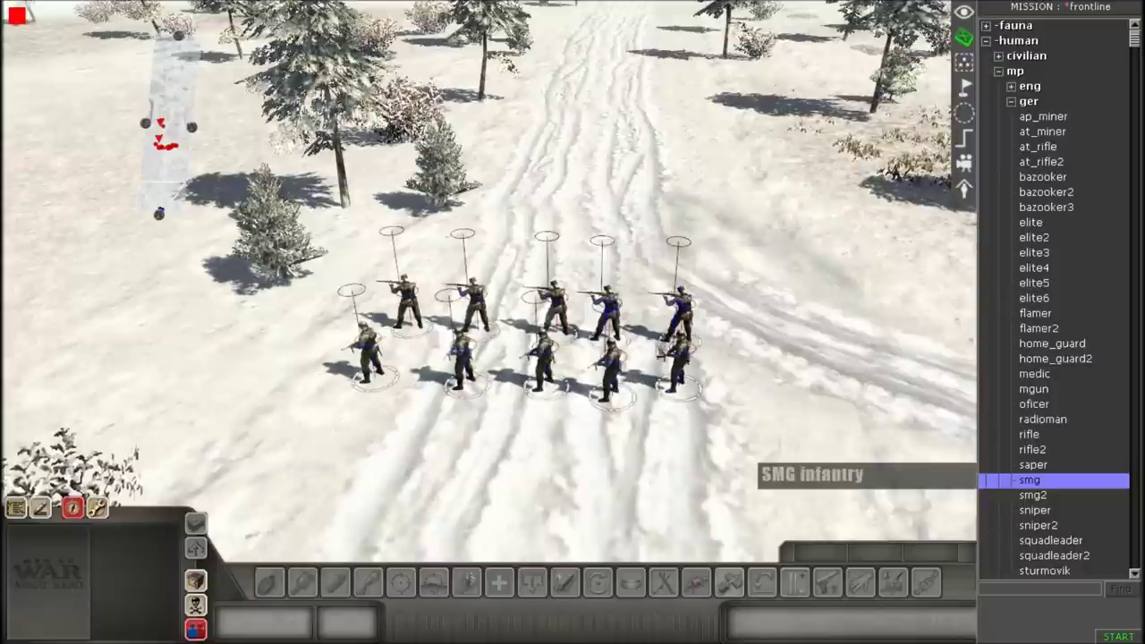
# Delete the smg soldier at the end of the row beside the fork and place a squadleader in that spot
pyautogui.click(679, 356)
pyautogui.press('Delete')
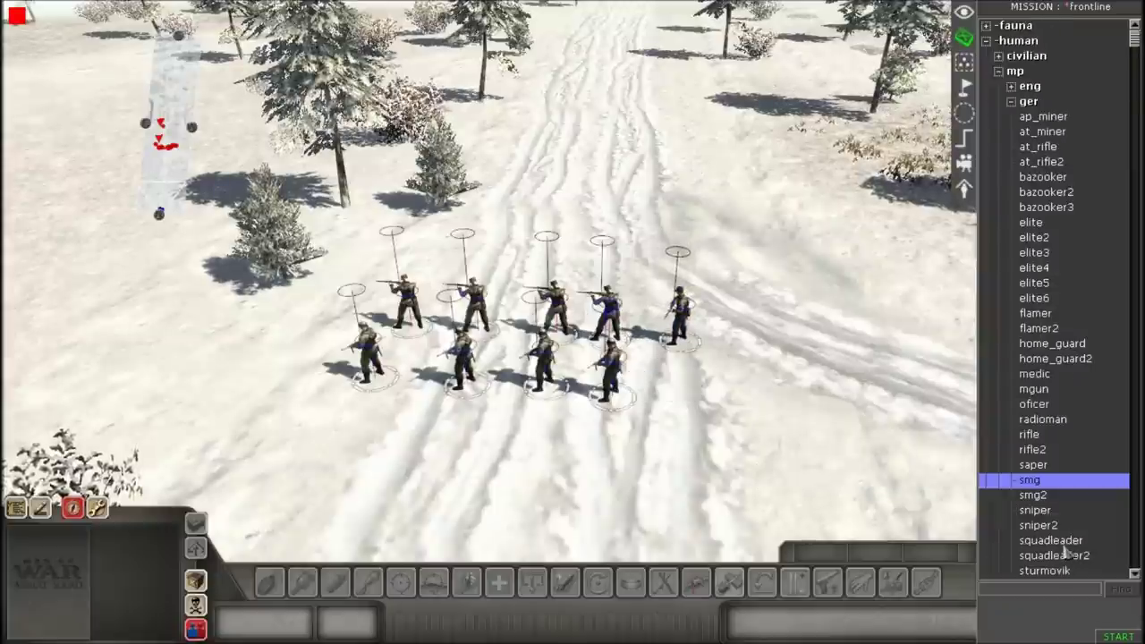
pyautogui.click(1051, 540)
pyautogui.click(664, 404)
pyautogui.rightClick(698, 411)
# Place a row of four tankman crewmen and one tankman2 commander along the side track
pyautogui.scroll(-3, 716, 367)
pyautogui.moveTo(695, 353)
pyautogui.mouseDown(button='middle')
pyautogui.moveTo(617, 369)
pyautogui.moveTo(572, 363)
pyautogui.moveTo(679, 369)
pyautogui.mouseUp(button='middle')
pyautogui.scroll(-2, 563, 358)
pyautogui.scroll(3, 564, 358)
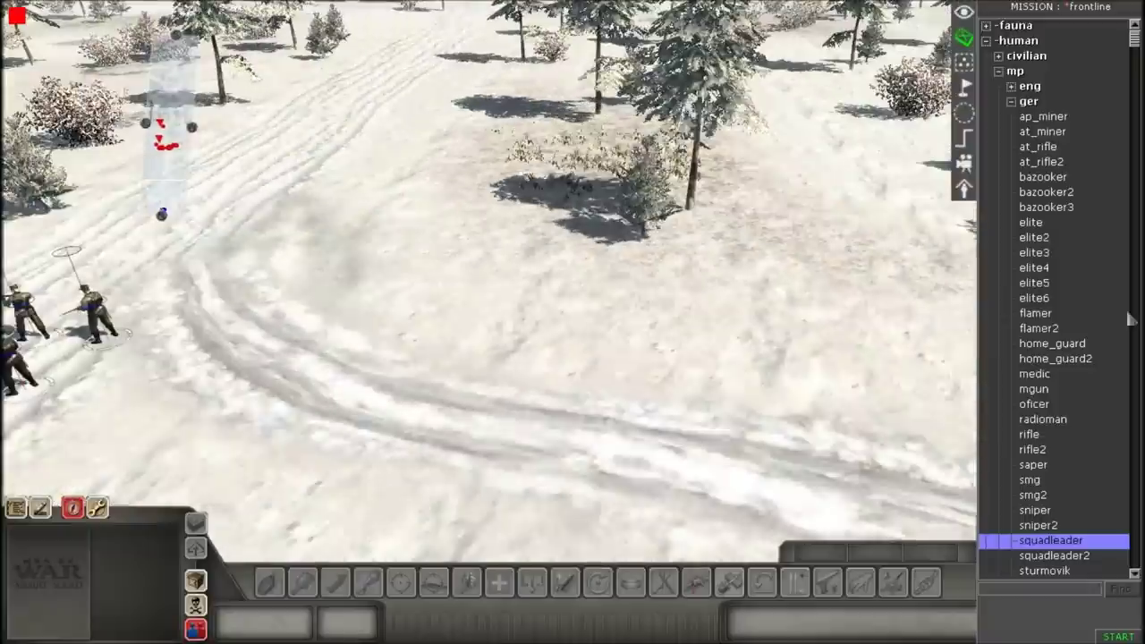
pyautogui.scroll(-2, 1094, 493)
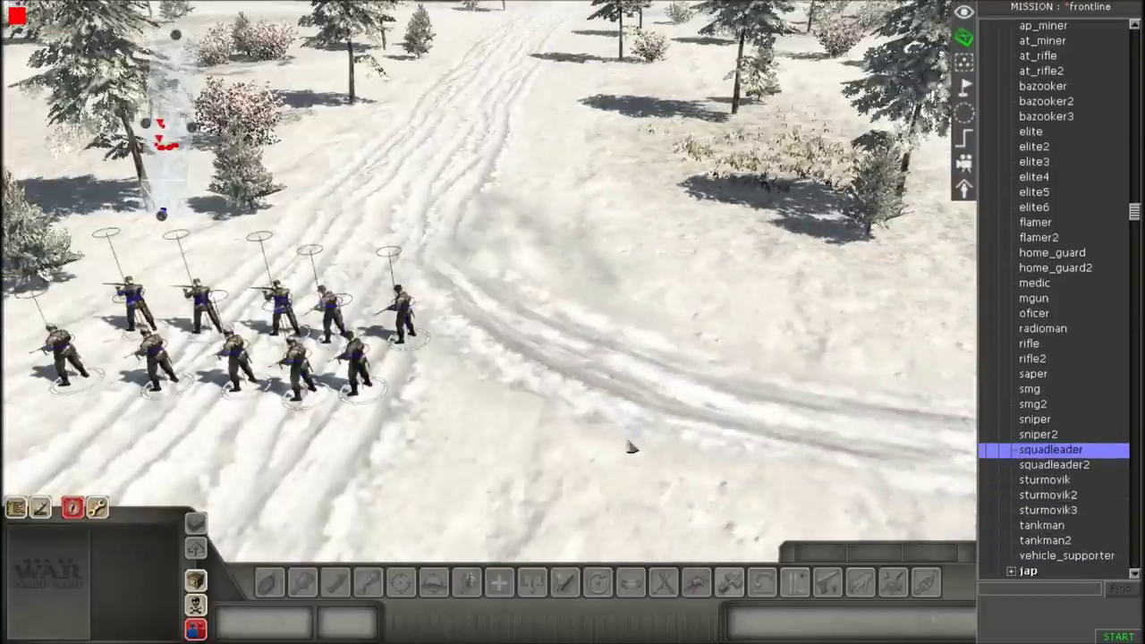
pyautogui.click(1042, 526)
pyautogui.click(664, 360)
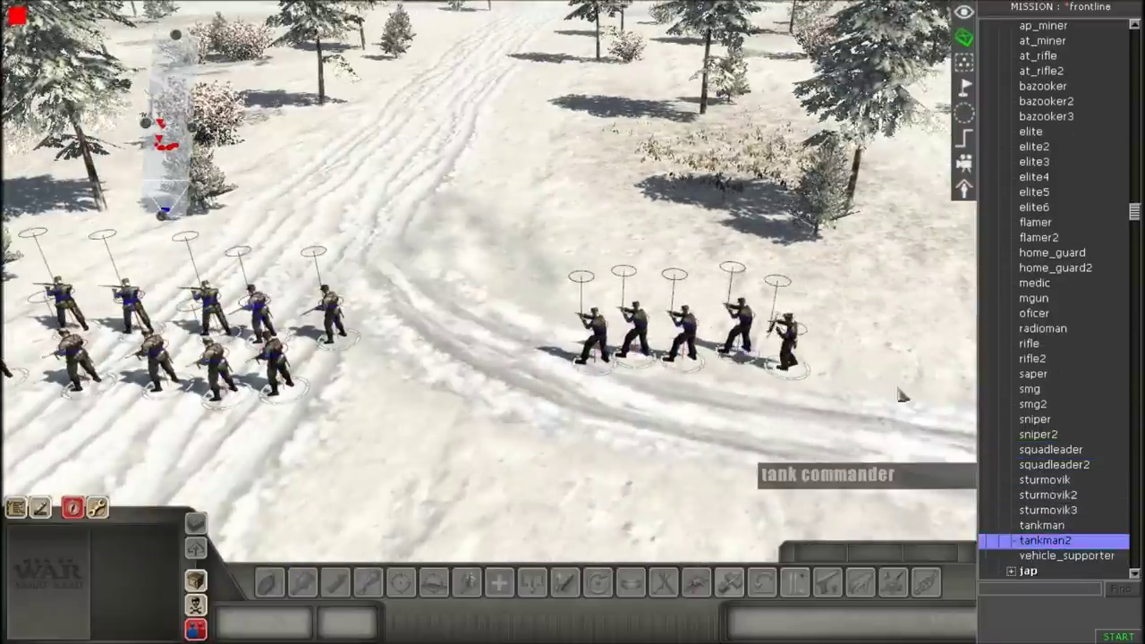
# Place an sdkfz222 armoured vehicle from the btr category on the side track beside the tank crew
pyautogui.scroll(2, 1056, 268)
pyautogui.click(1011, 101)
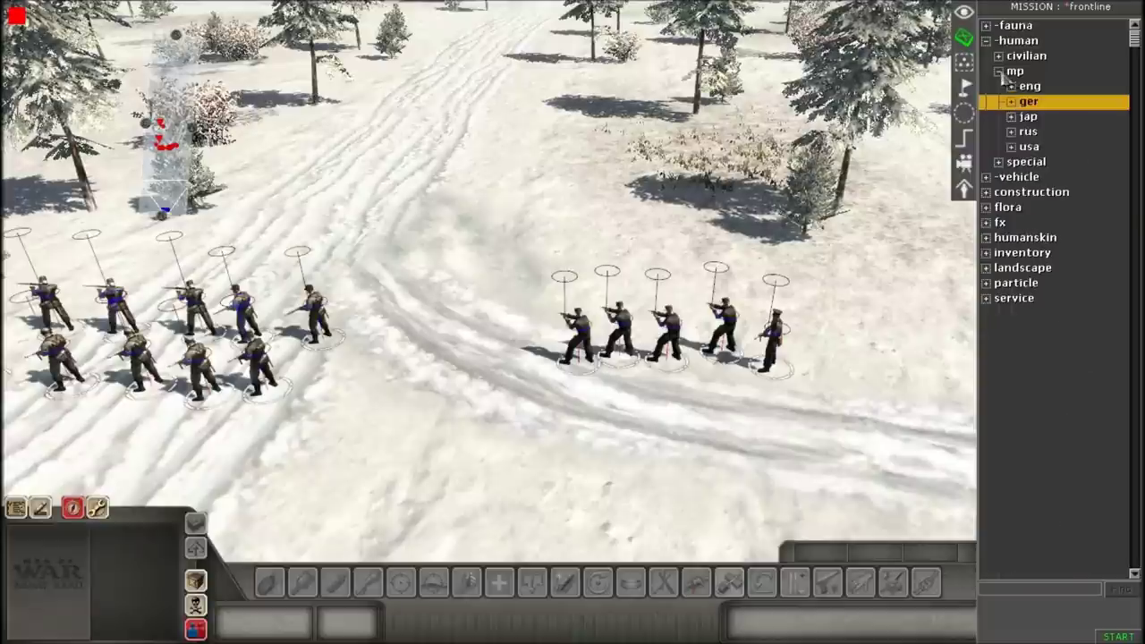
pyautogui.click(999, 71)
pyautogui.click(985, 41)
pyautogui.click(1005, 56)
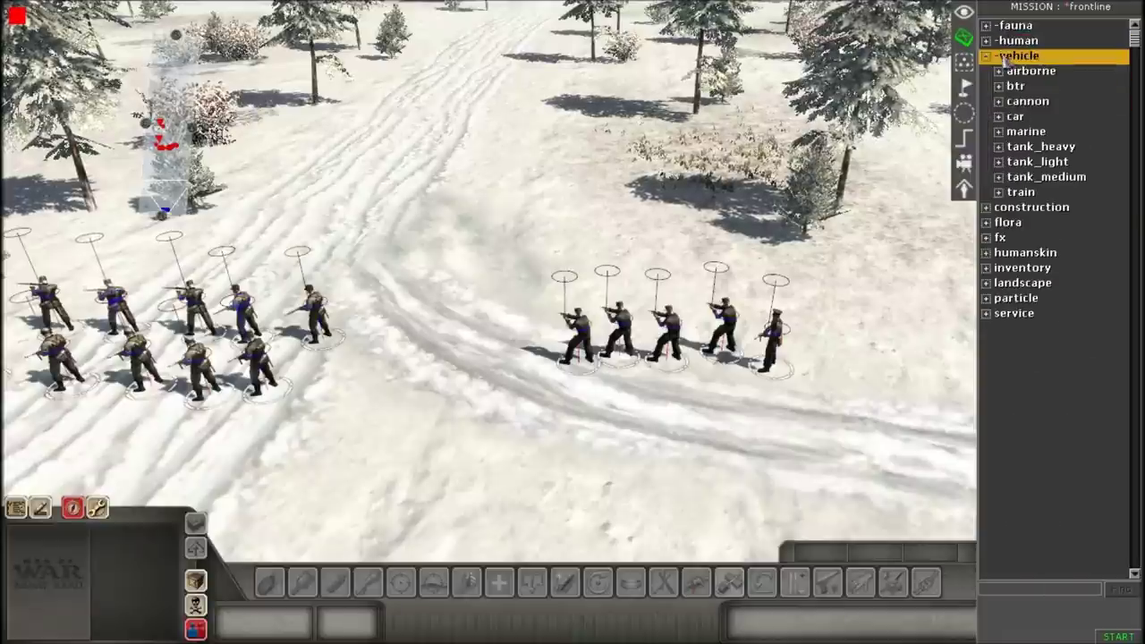
pyautogui.click(1007, 87)
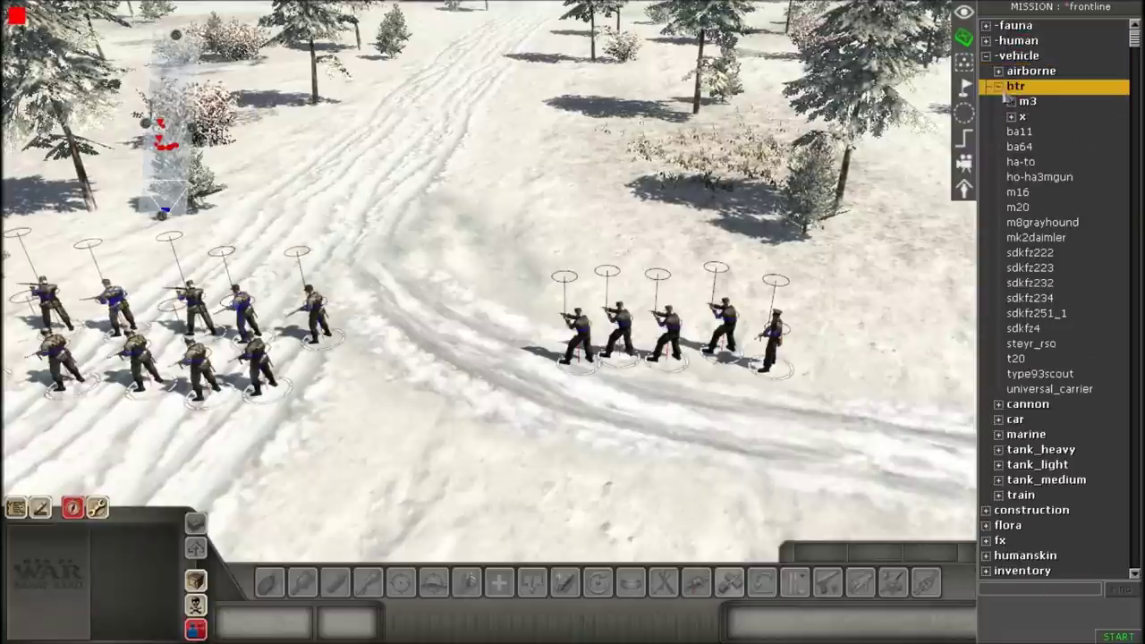
pyautogui.click(1033, 252)
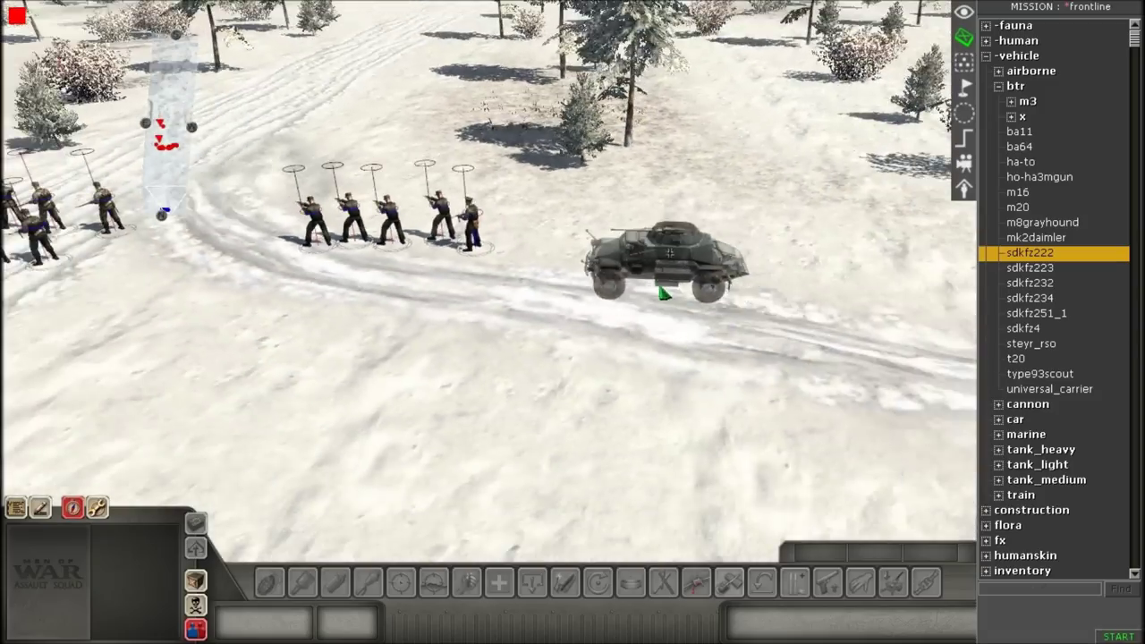
pyautogui.click(664, 293)
pyautogui.rightClick(688, 357)
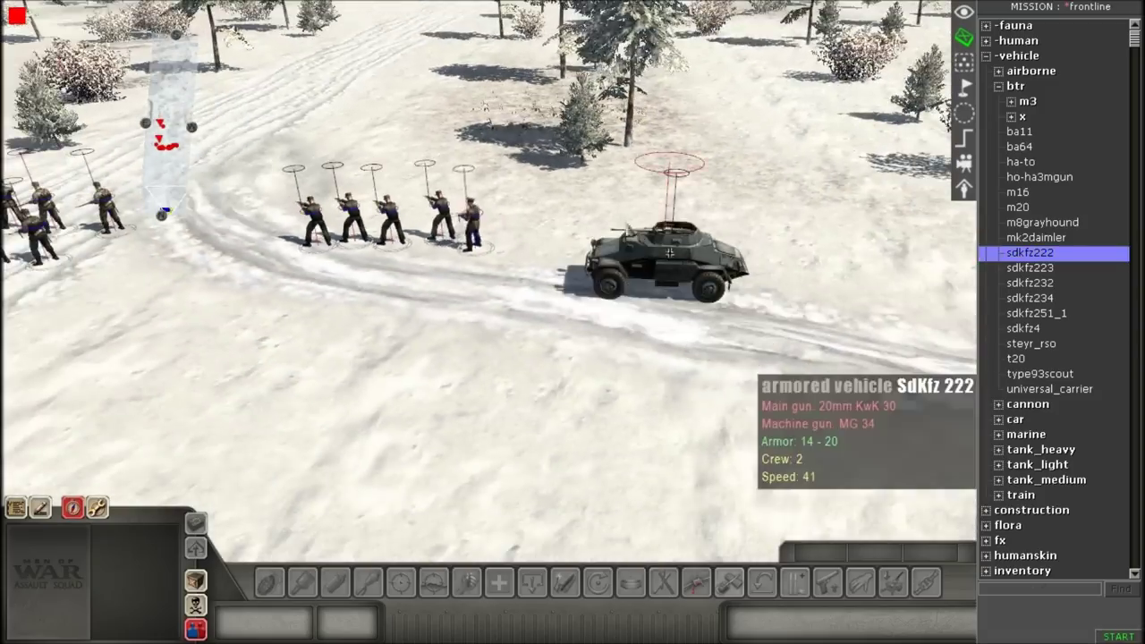
# Rotate the SdKfz 222 to about 90° so it is turned across the side track, and deselect it
pyautogui.click(728, 255)
pyautogui.scroll(3, 728, 256)
pyautogui.moveTo(707, 384); pyautogui.dragTo(808, 449)
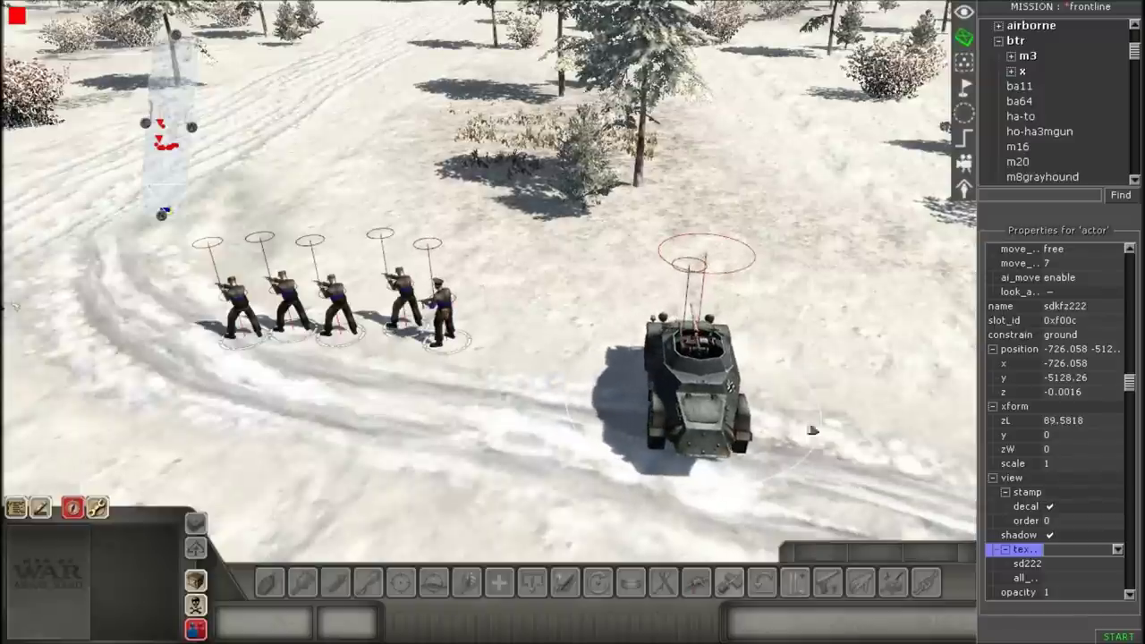
pyautogui.press('Escape')
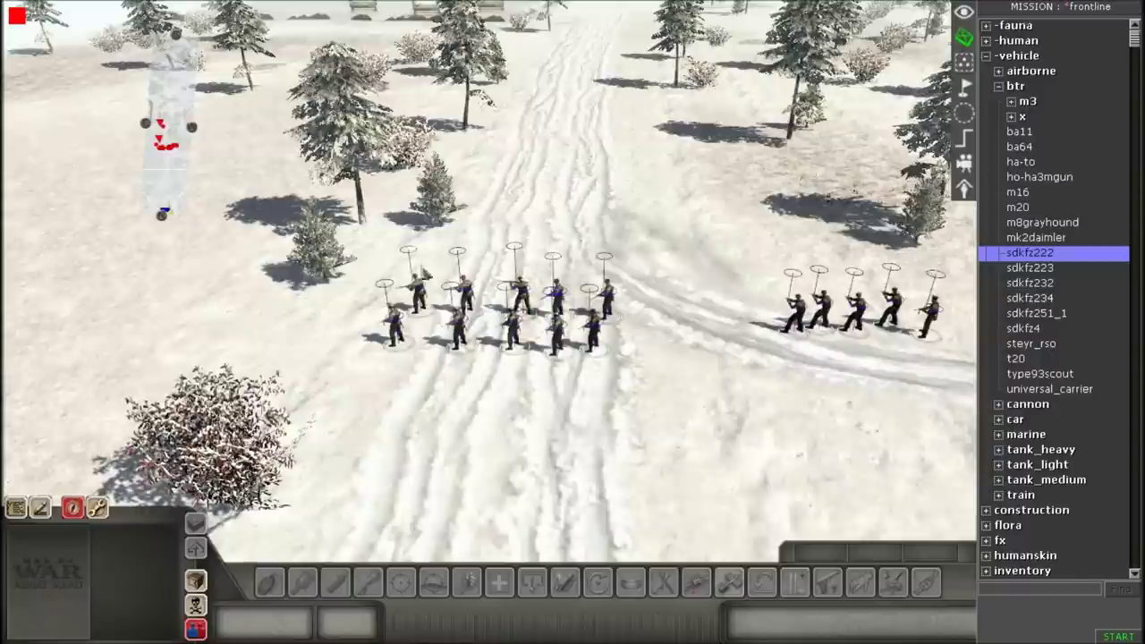
# Copy the ten-man infantry squad and paste the duplicate farther up the road
pyautogui.moveTo(319, 222); pyautogui.dragTo(637, 393)
pyautogui.scroll(3, 573, 313)
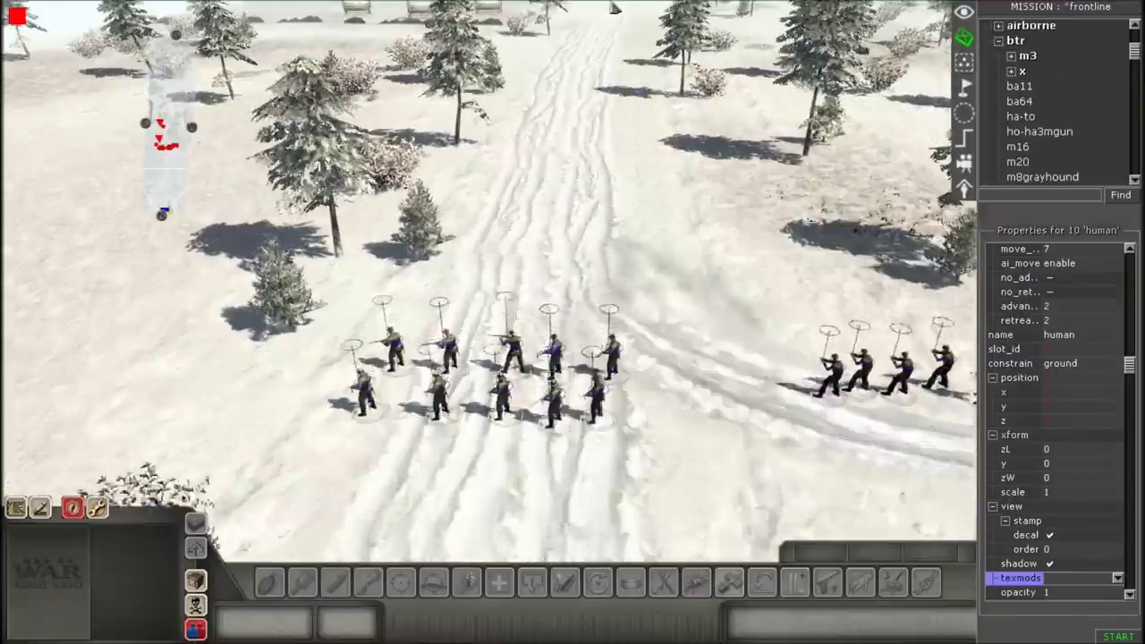
pyautogui.hotkey('ctrl', 'c')
pyautogui.hotkey('ctrl', 'v')
pyautogui.press('Escape')
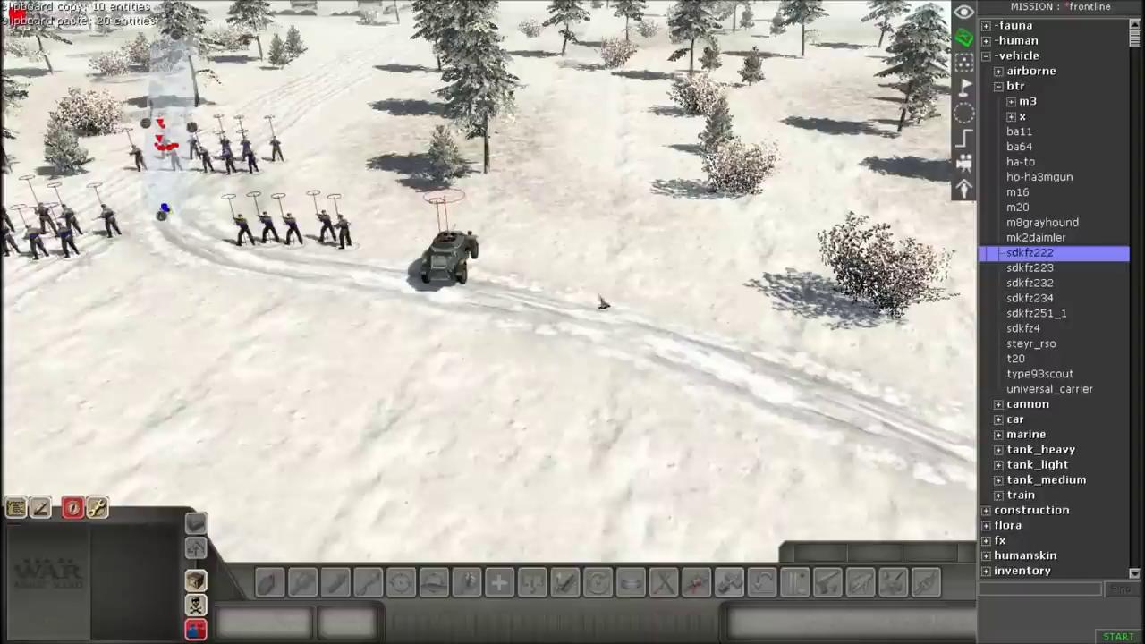
# Preview the tank_medium models and place a pz3f tank beside the SdKfz 222
pyautogui.scroll(2, 487, 282)
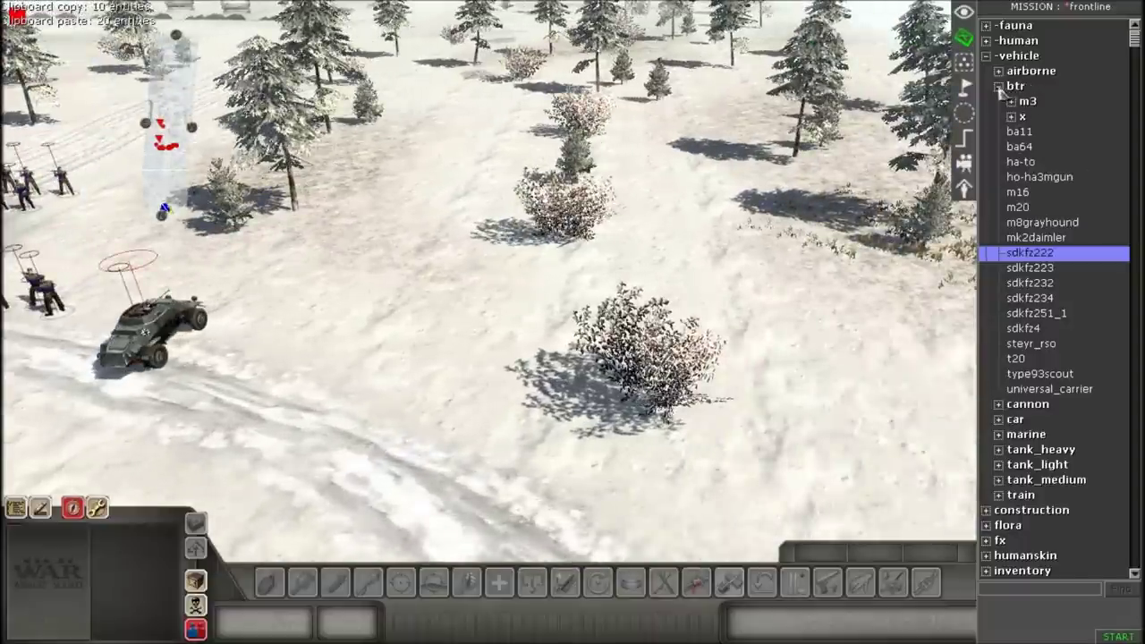
pyautogui.click(998, 86)
pyautogui.click(987, 57)
pyautogui.click(987, 56)
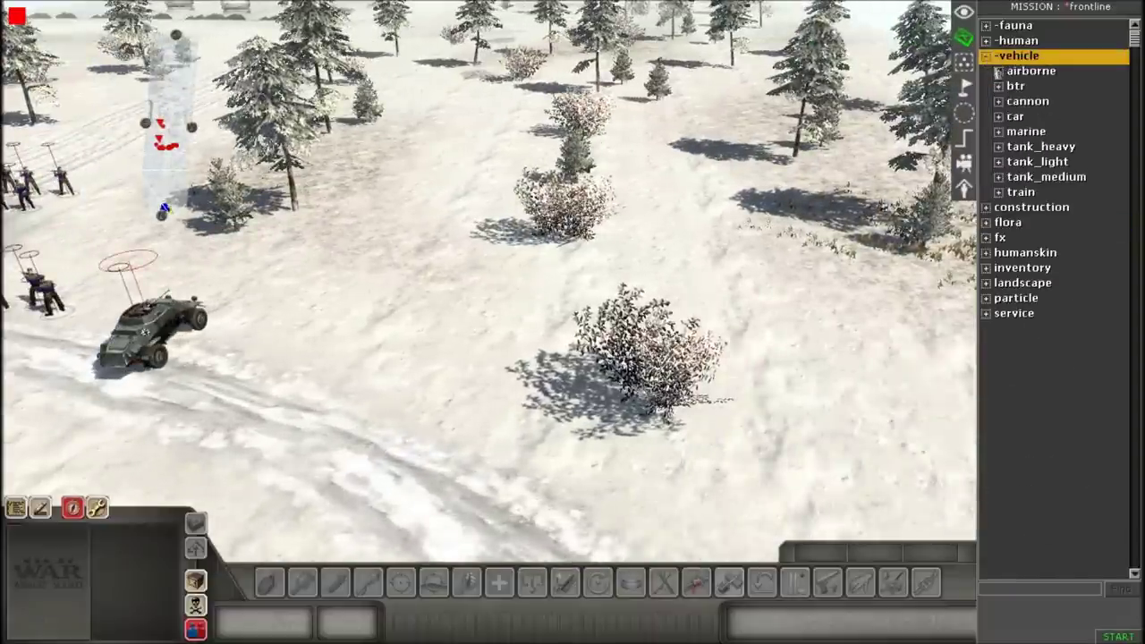
pyautogui.doubleClick(1021, 181)
pyautogui.scroll(-3, 1028, 305)
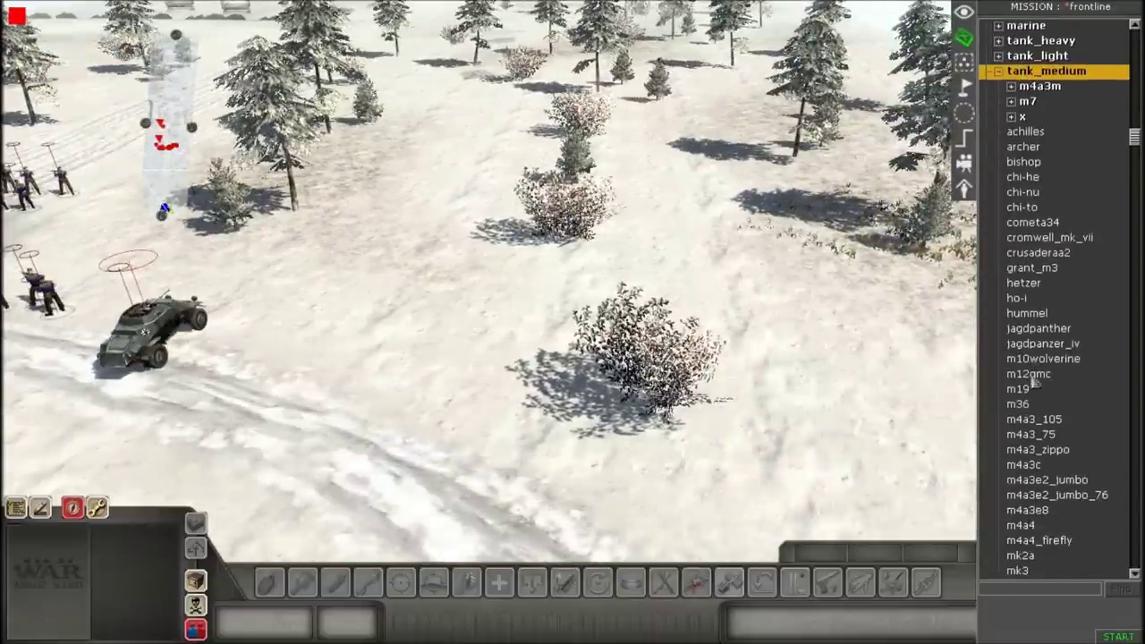
pyautogui.click(1025, 389)
pyautogui.scroll(3, 648, 411)
pyautogui.press('Down')
pyautogui.press('Down')
pyautogui.press('Down')
pyautogui.press('Down')
pyautogui.press('Down')
pyautogui.press('Down')
pyautogui.press('Down')
pyautogui.press('Down')
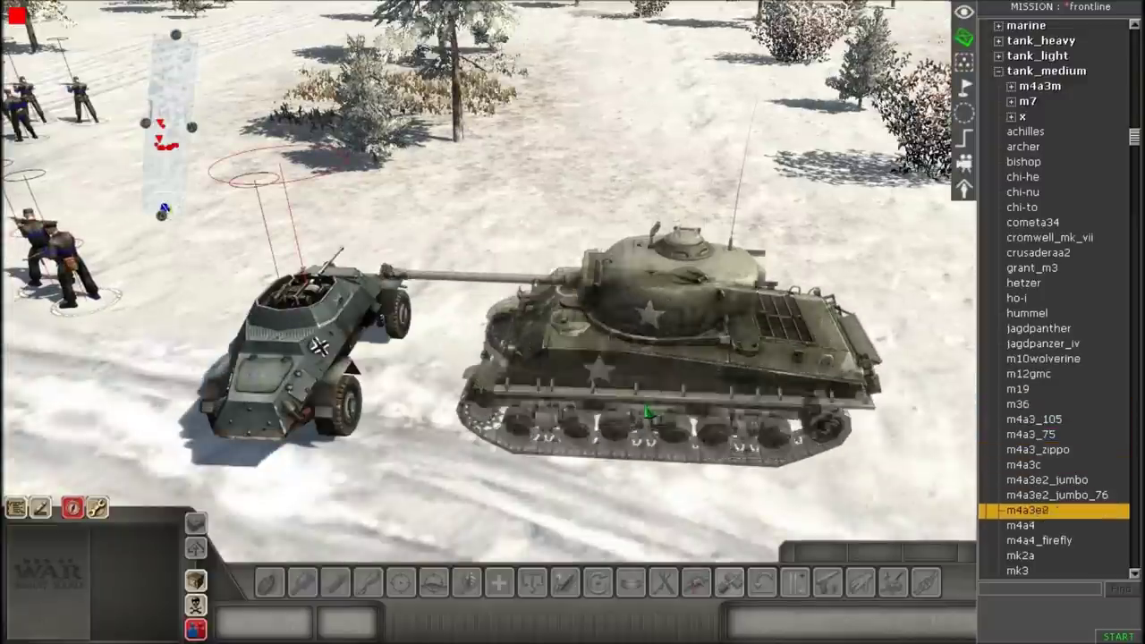
pyautogui.press('Down')
pyautogui.press('Down')
pyautogui.press('Down')
pyautogui.press('Down')
pyautogui.press('Down')
pyautogui.press('Down')
pyautogui.press('Down')
pyautogui.press('Down')
pyautogui.scroll(-2, 647, 411)
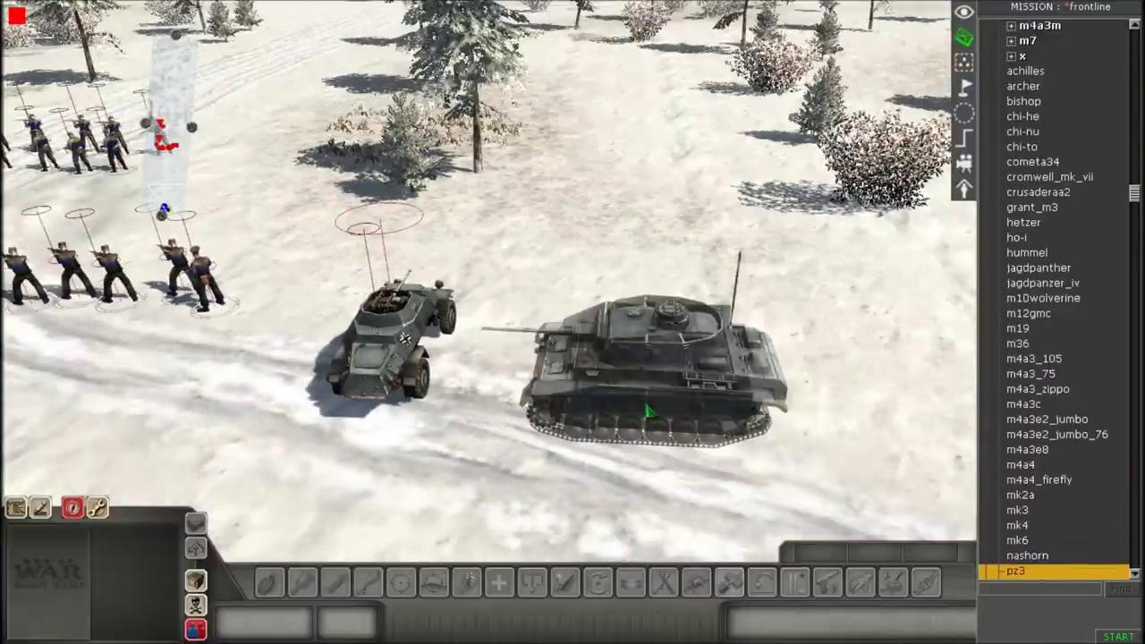
pyautogui.scroll(2, 648, 412)
pyautogui.press('Down')
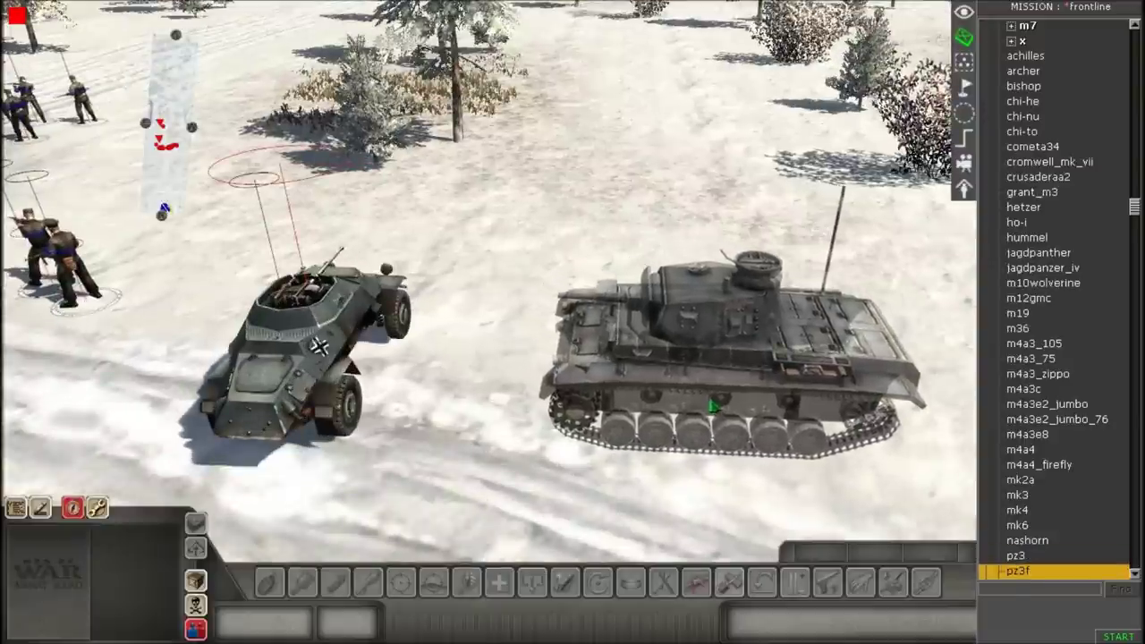
pyautogui.press('Down')
pyautogui.press('Up')
pyautogui.click(721, 406)
pyautogui.rightClick(733, 424)
# Rotate the pz3f tank to about 88° and move it farther away from the SdKfz 222
pyautogui.scroll(-2, 731, 403)
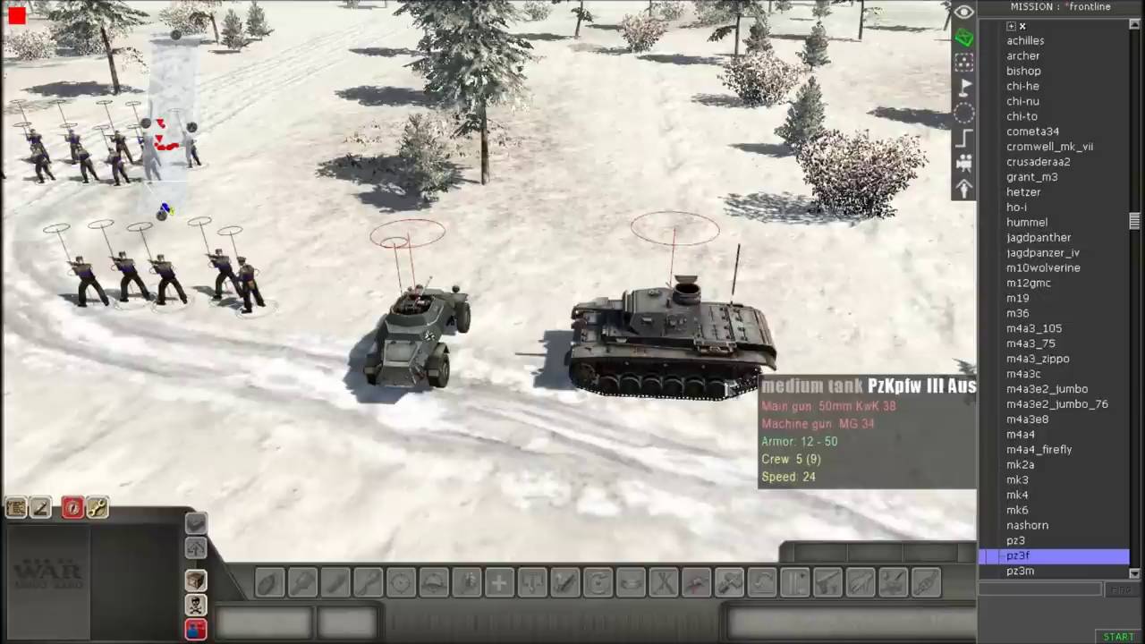
pyautogui.click(702, 340)
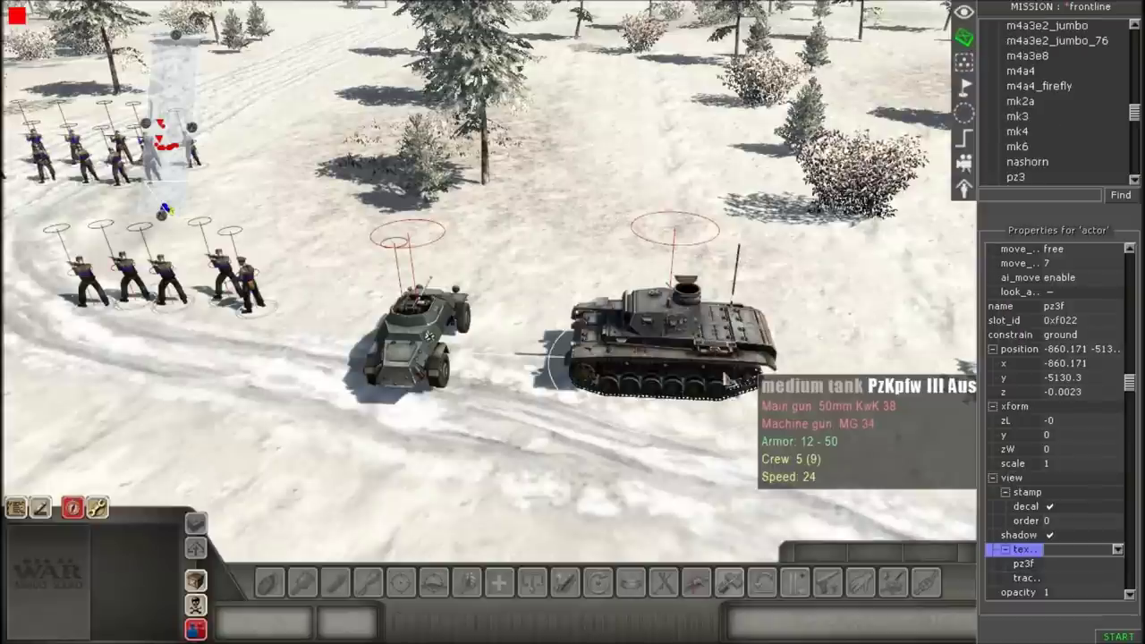
pyautogui.moveTo(727, 378); pyautogui.dragTo(622, 478, button='right')
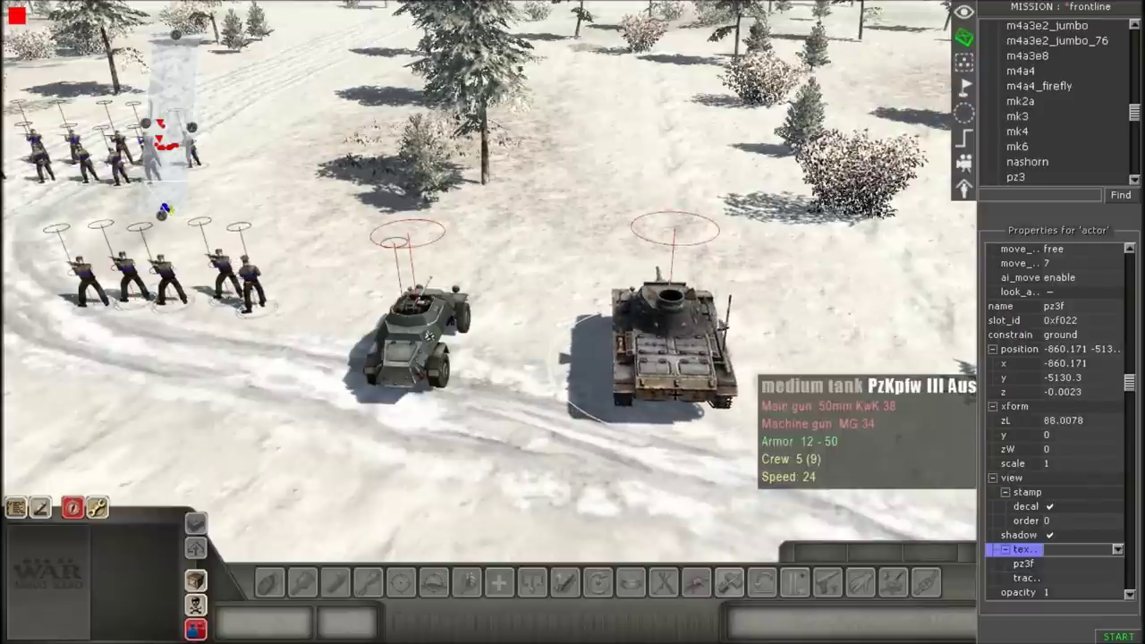
pyautogui.moveTo(698, 332); pyautogui.dragTo(816, 358, button='right')
pyautogui.click(809, 349)
pyautogui.click(810, 344)
pyautogui.moveTo(792, 362); pyautogui.dragTo(794, 327)
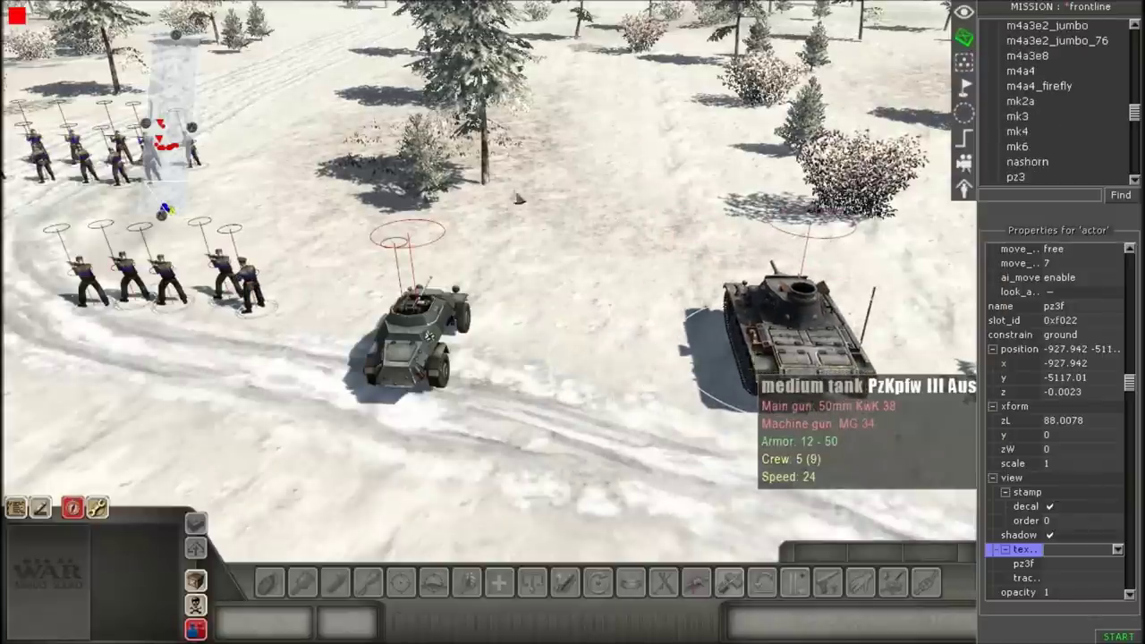
pyautogui.click(515, 193)
# Copy two of the tank crewmen and paste them on the snow beside the SdKfz 222
pyautogui.moveTo(515, 193); pyautogui.dragTo(544, 228, button='middle')
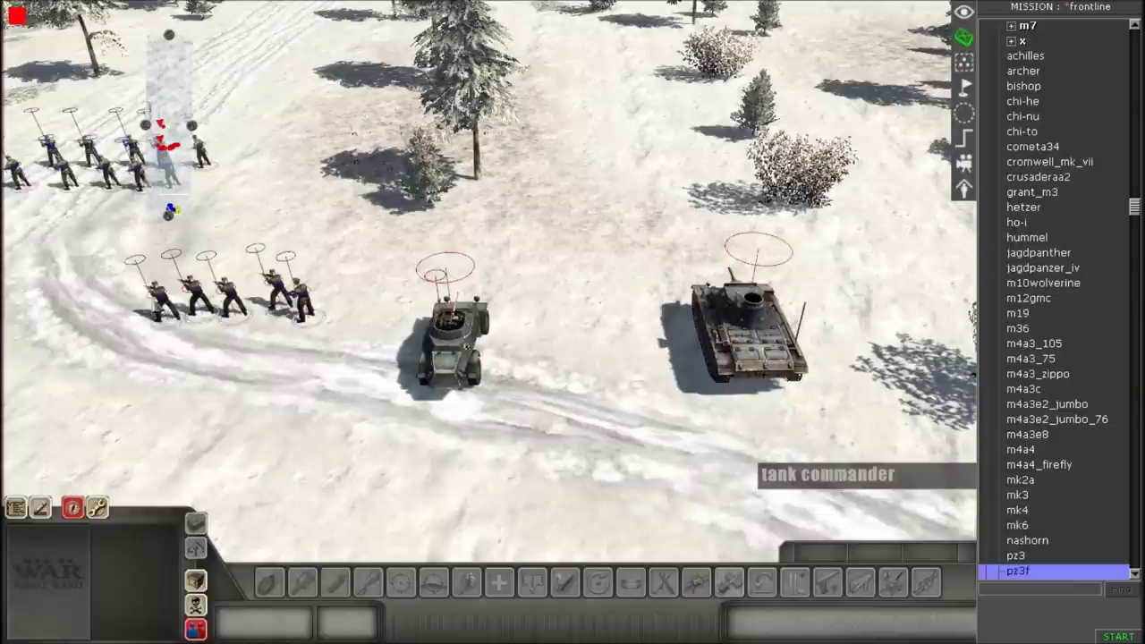
pyautogui.moveTo(184, 323); pyautogui.dragTo(201, 354)
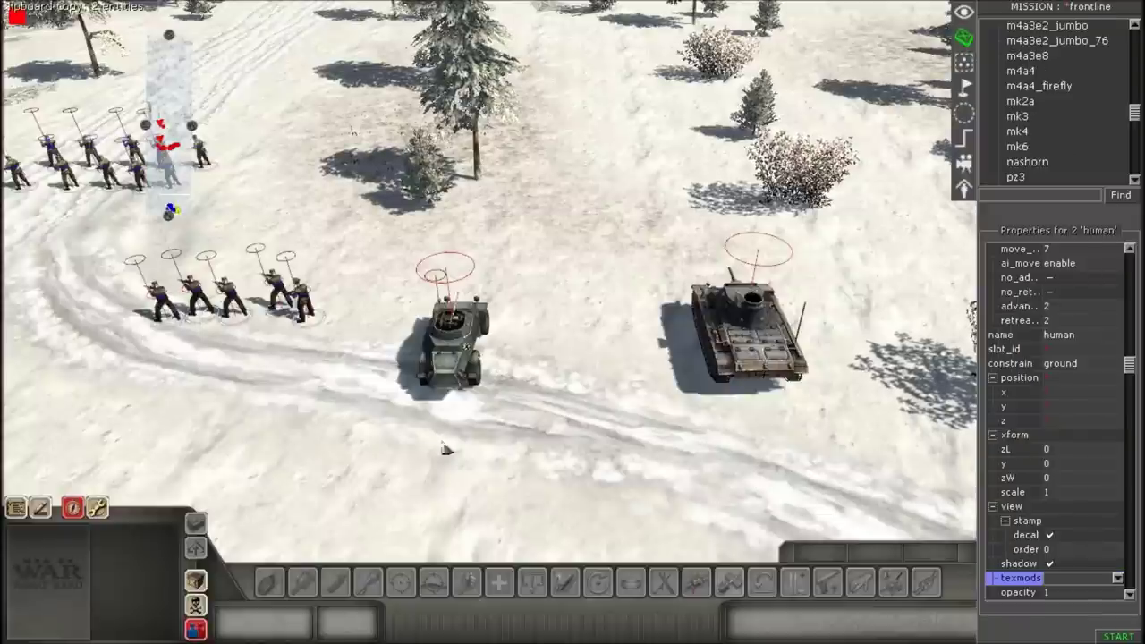
pyautogui.hotkey('ctrl', 'v')
pyautogui.moveTo(578, 447); pyautogui.dragTo(557, 431)
# Switch to unit control and order the two pasted crewmen to board the SdKfz 222
pyautogui.press('F1')
pyautogui.moveTo(495, 387); pyautogui.dragTo(620, 483)
pyautogui.rightClick(471, 335)
pyautogui.click(574, 253)
# Order the row of tank crewmen standing beside the SdKfz 222 to board the pz3f tank
pyautogui.press('Left')
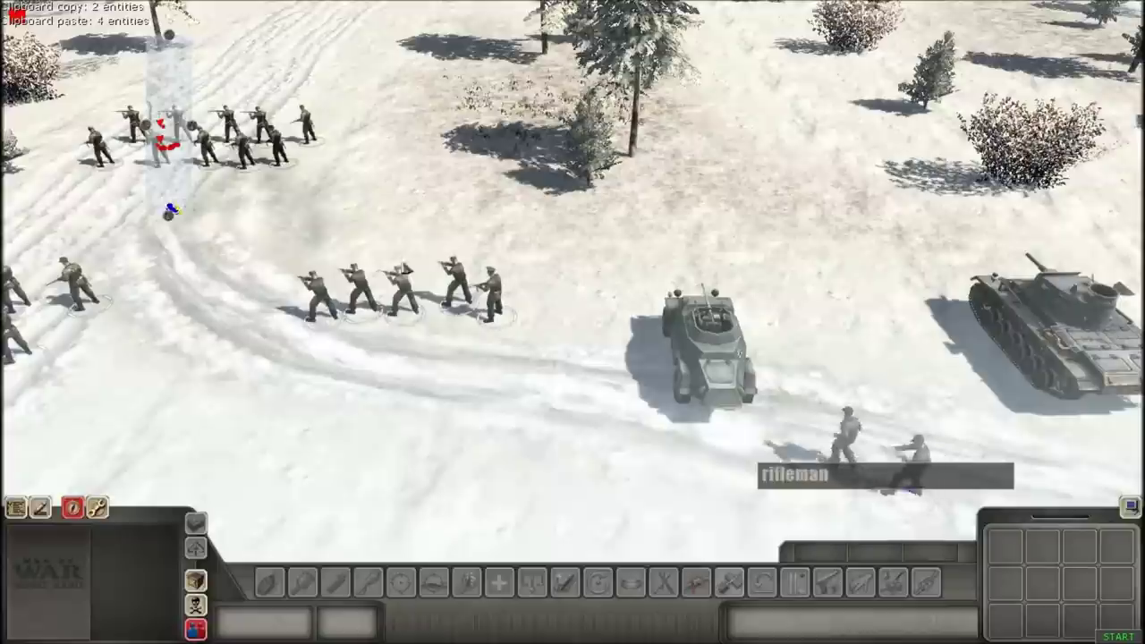
pyautogui.moveTo(351, 241)
pyautogui.mouseDown()
pyautogui.moveTo(429, 276)
pyautogui.moveTo(526, 354)
pyautogui.mouseUp()
pyautogui.press('Right')
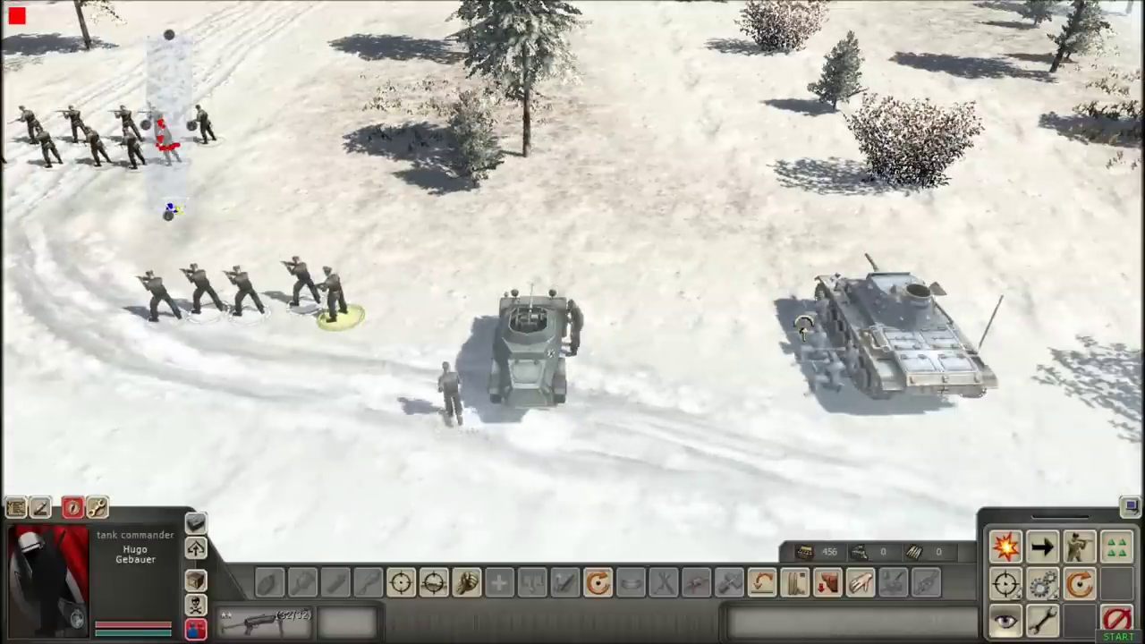
pyautogui.rightClick(859, 317)
pyautogui.click(705, 174)
# Switch back to editing and delete the leftover crewman standing alone by the curved track
pyautogui.press('Left')
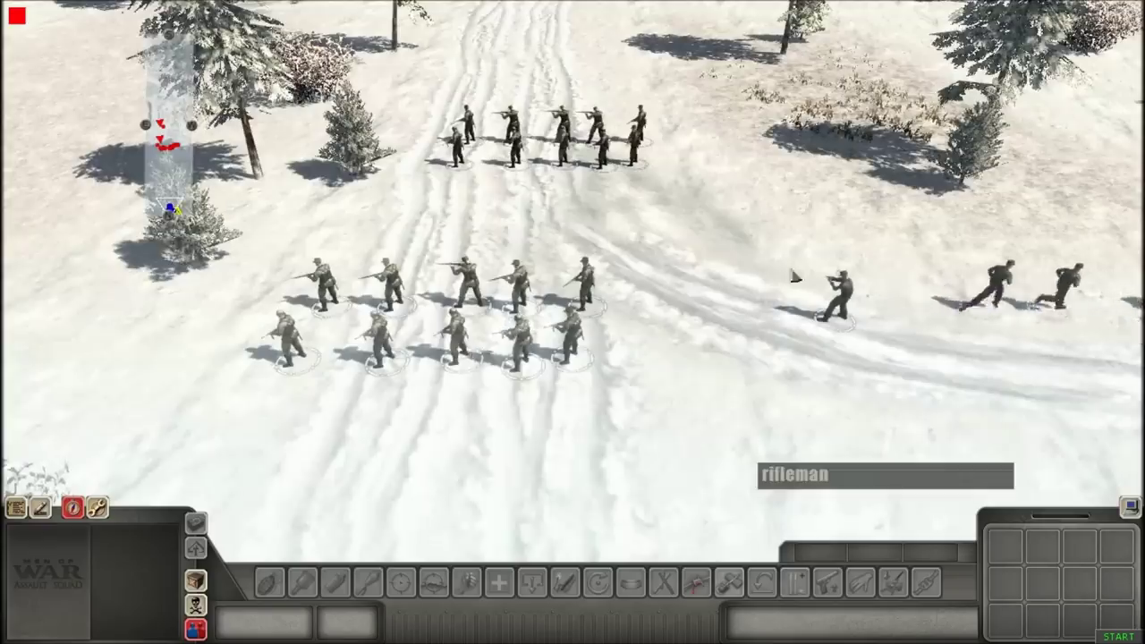
pyautogui.press('Right')
pyautogui.press('F3')
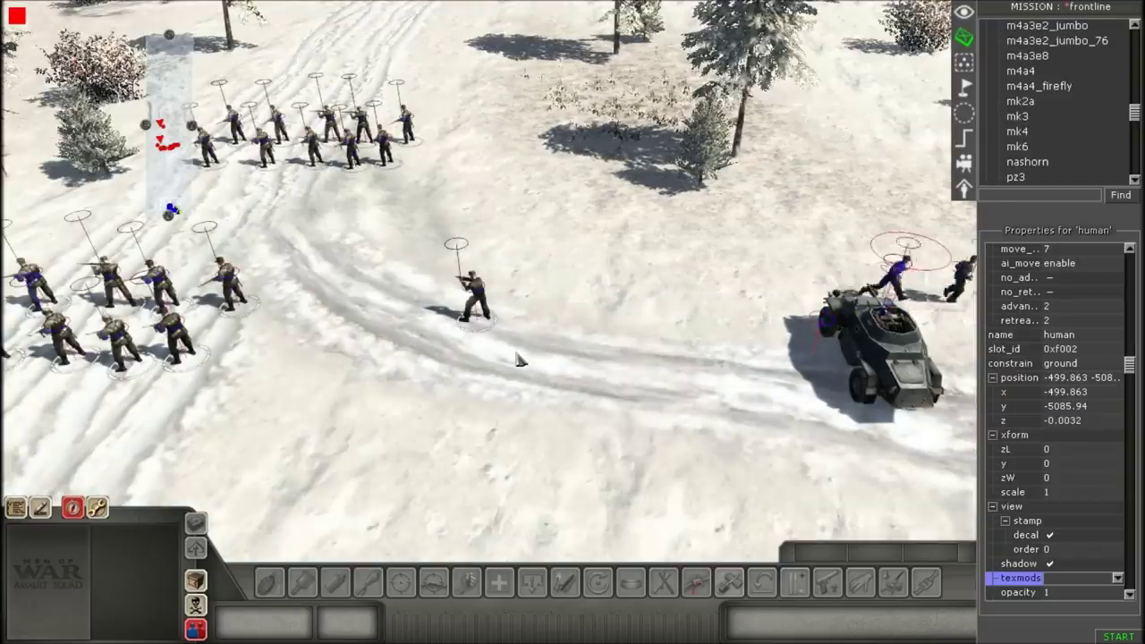
pyautogui.press('Delete')
pyautogui.scroll(-3, 494, 365)
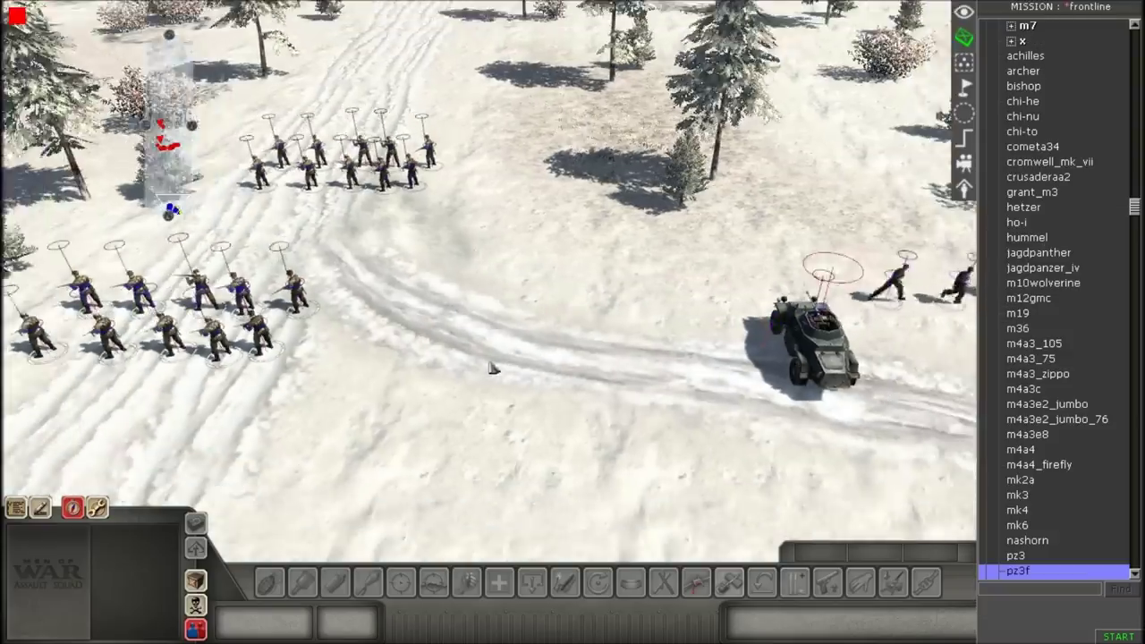
# Move the farther group of ten soldiers from the road onto the snow just ahead of the SdKfz 222
pyautogui.moveTo(491, 368); pyautogui.dragTo(602, 288, button='middle')
pyautogui.press('Right')
pyautogui.press('Left')
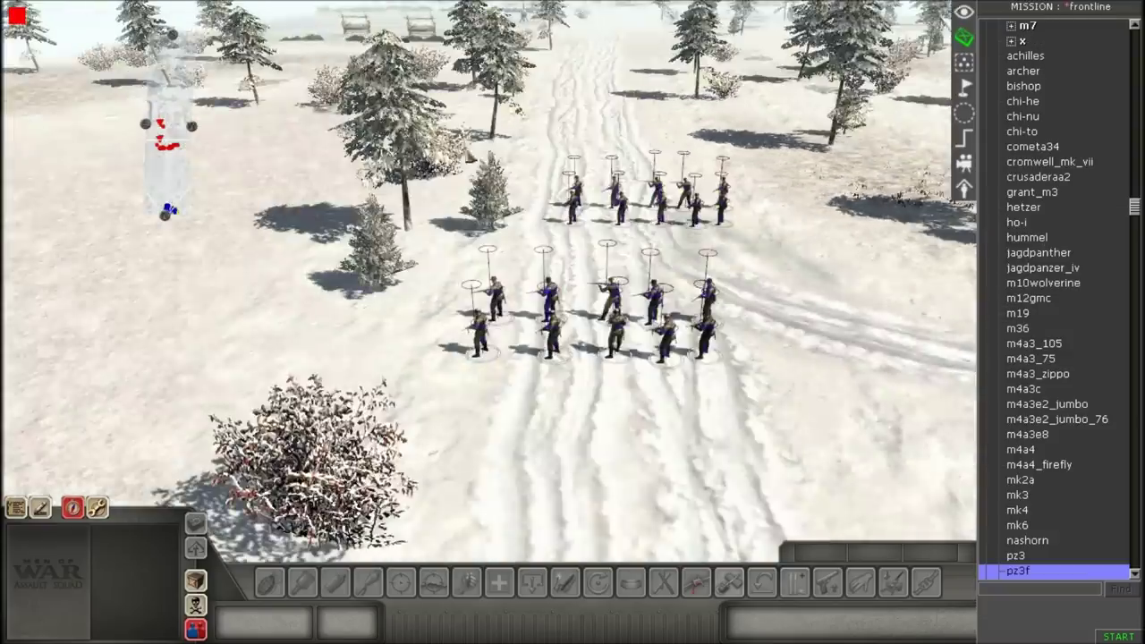
pyautogui.scroll(-2, 470, 156)
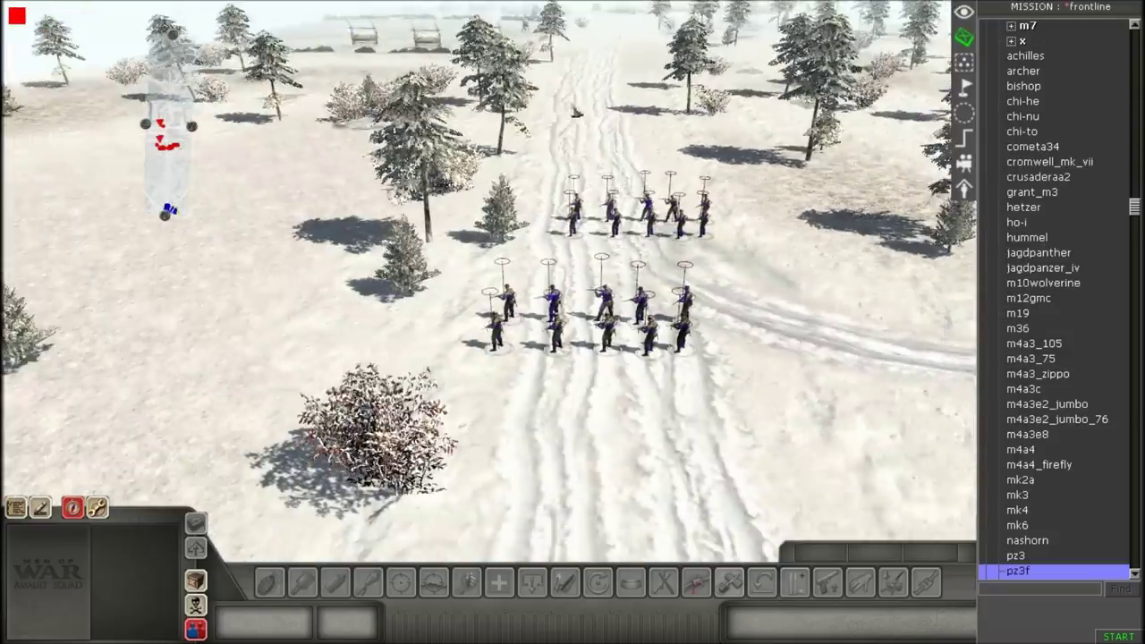
pyautogui.moveTo(549, 134); pyautogui.dragTo(744, 226)
pyautogui.press('Right')
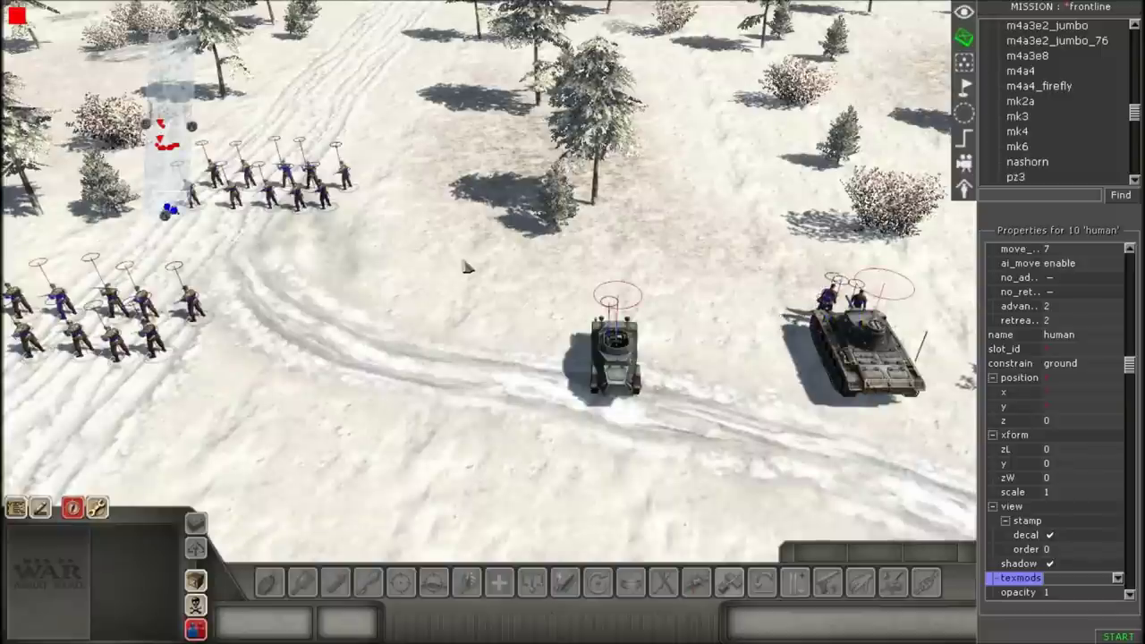
pyautogui.rightClick(467, 267)
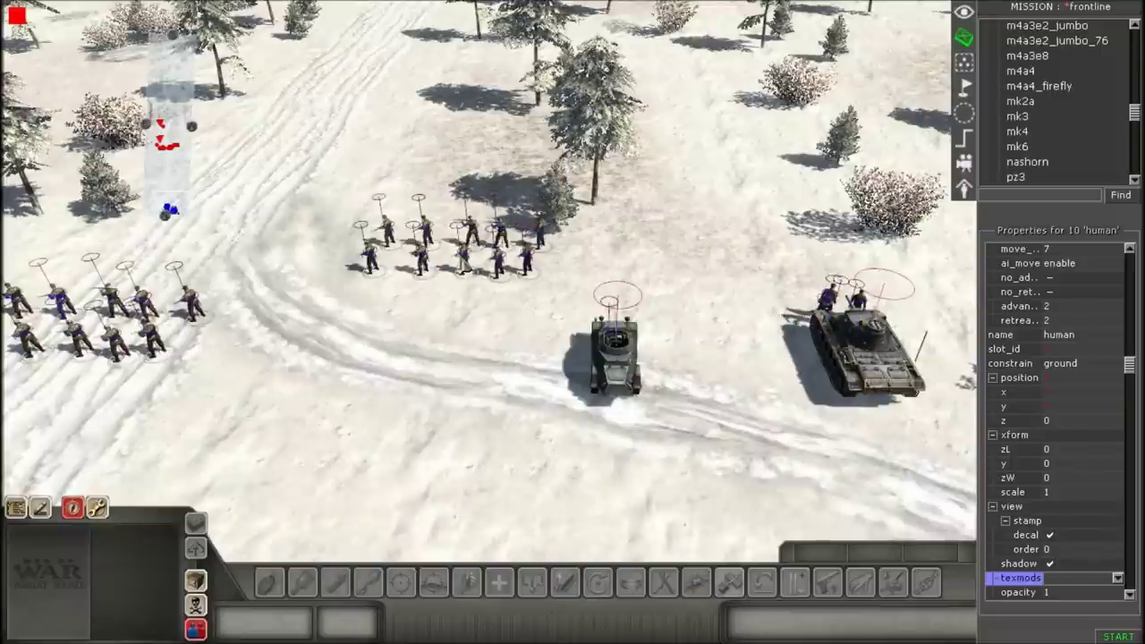
pyautogui.click(749, 457)
# Examine the layout of both infantry groups, the SdKfz 222 and the pz3f tank from several angles
pyautogui.press('Right')
pyautogui.scroll(2, 749, 365)
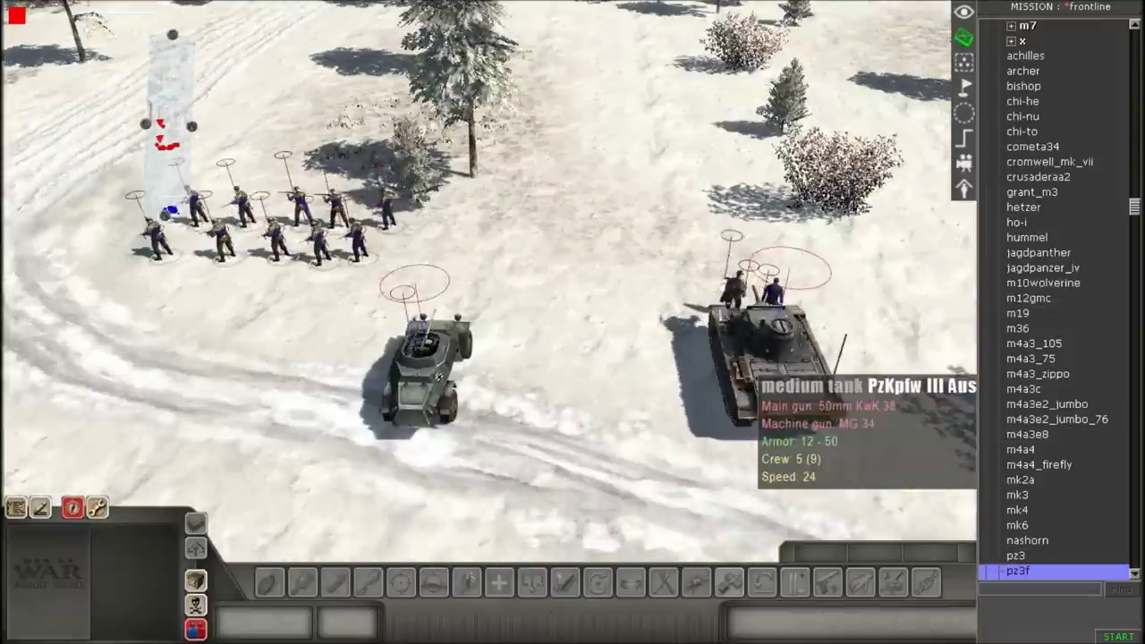
pyautogui.scroll(3, 750, 365)
pyautogui.scroll(-4, 475, 274)
pyautogui.press('Left')
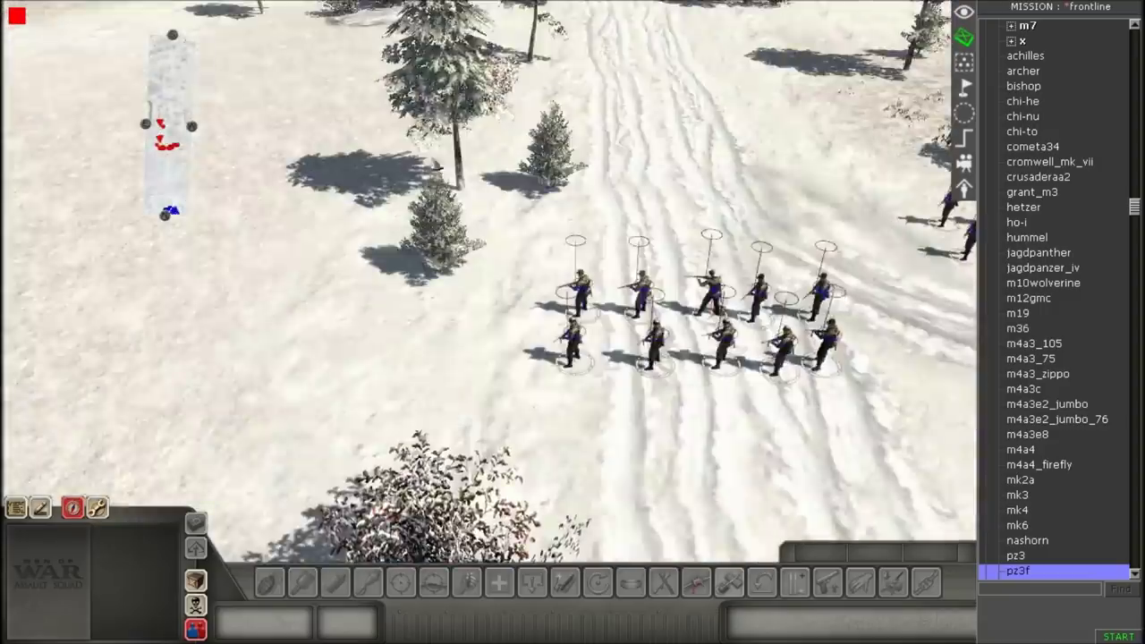
pyautogui.press('Right')
pyautogui.scroll(-3, 779, 280)
pyautogui.press('Right')
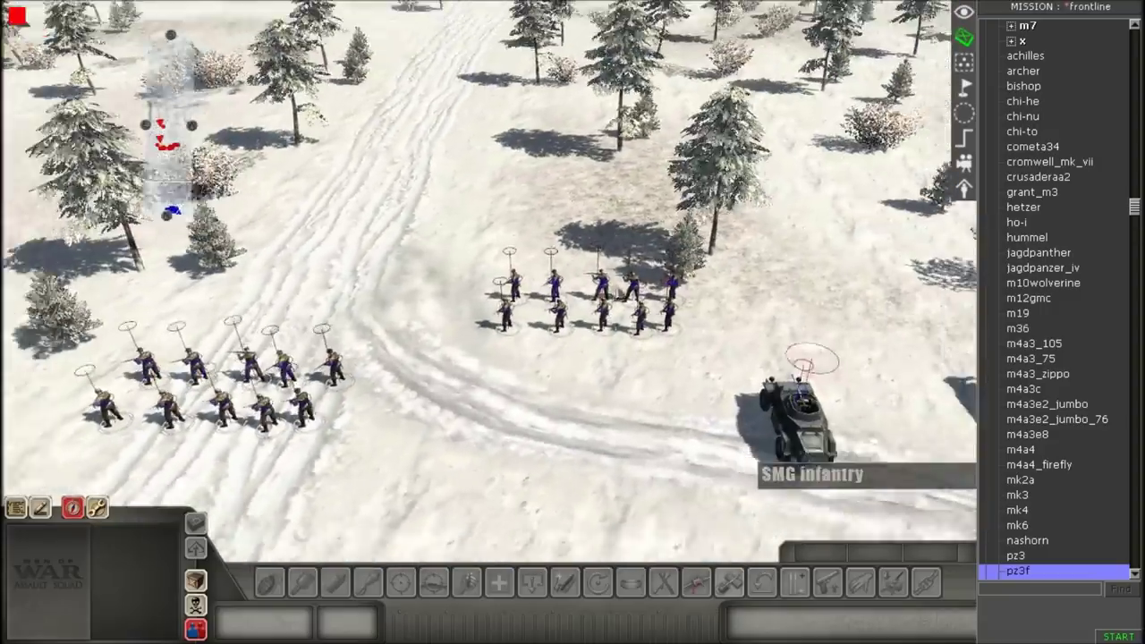
pyautogui.moveTo(620, 294); pyautogui.dragTo(606, 359, button='middle')
pyautogui.scroll(-3, 684, 310)
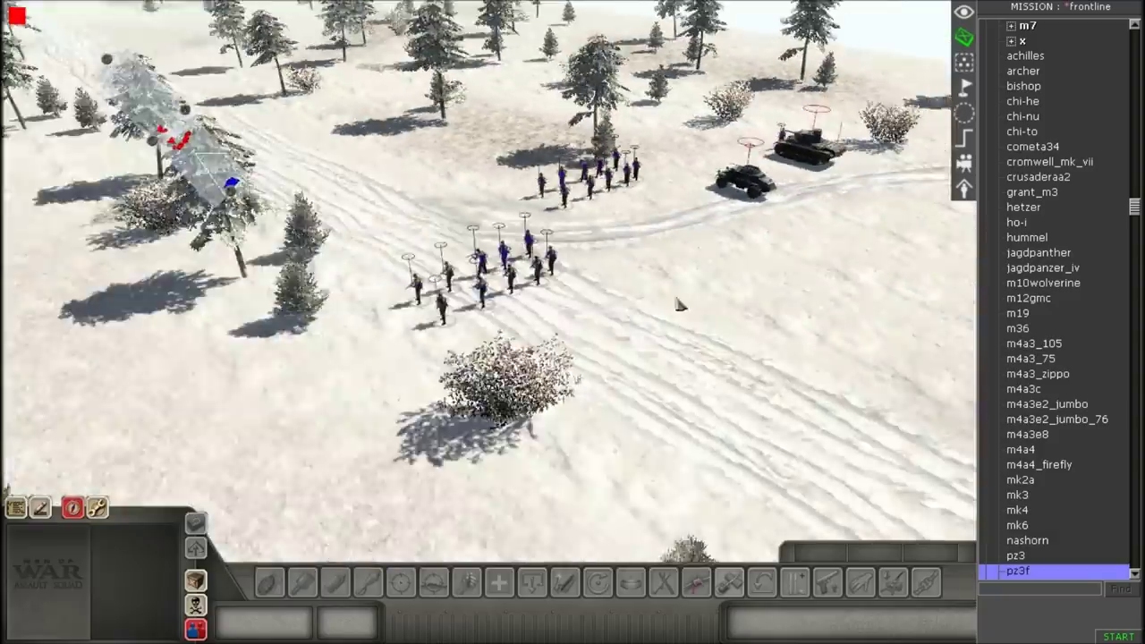
pyautogui.scroll(3, 684, 310)
pyautogui.moveTo(684, 310); pyautogui.dragTo(689, 238, button='middle')
pyautogui.scroll(-3, 682, 288)
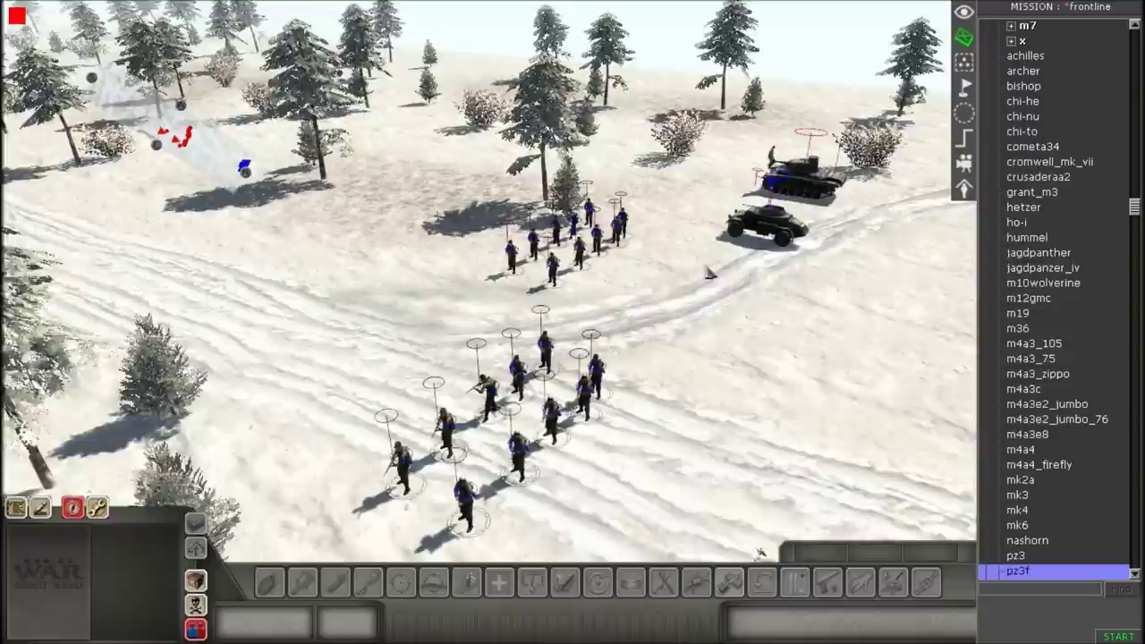
pyautogui.scroll(-1, 705, 275)
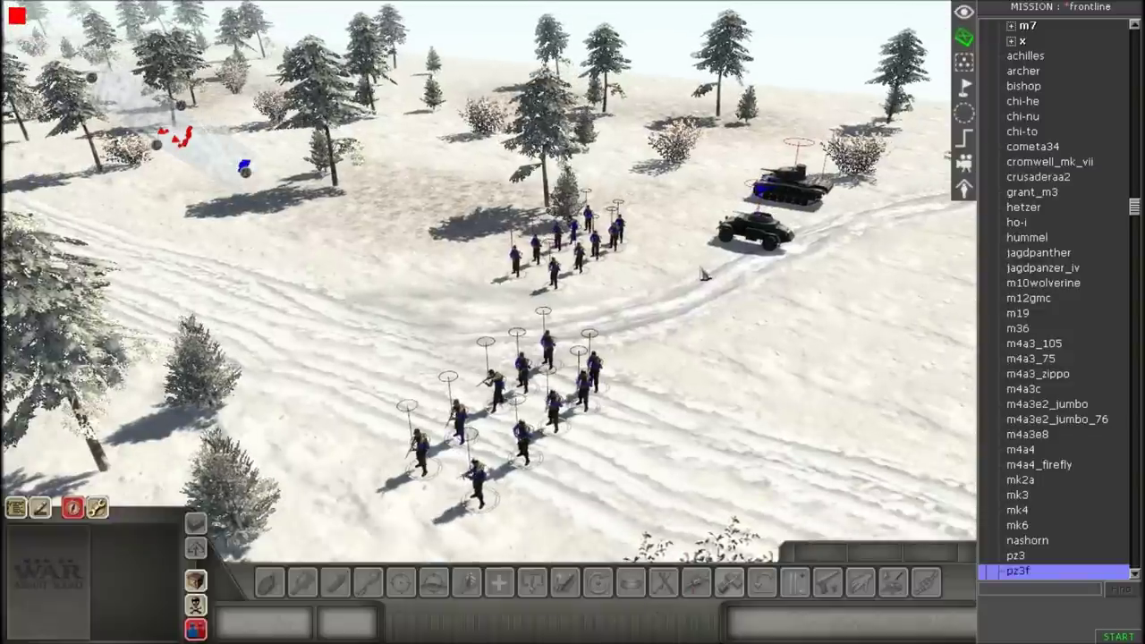
pyautogui.moveTo(705, 274); pyautogui.dragTo(400, 320, button='middle')
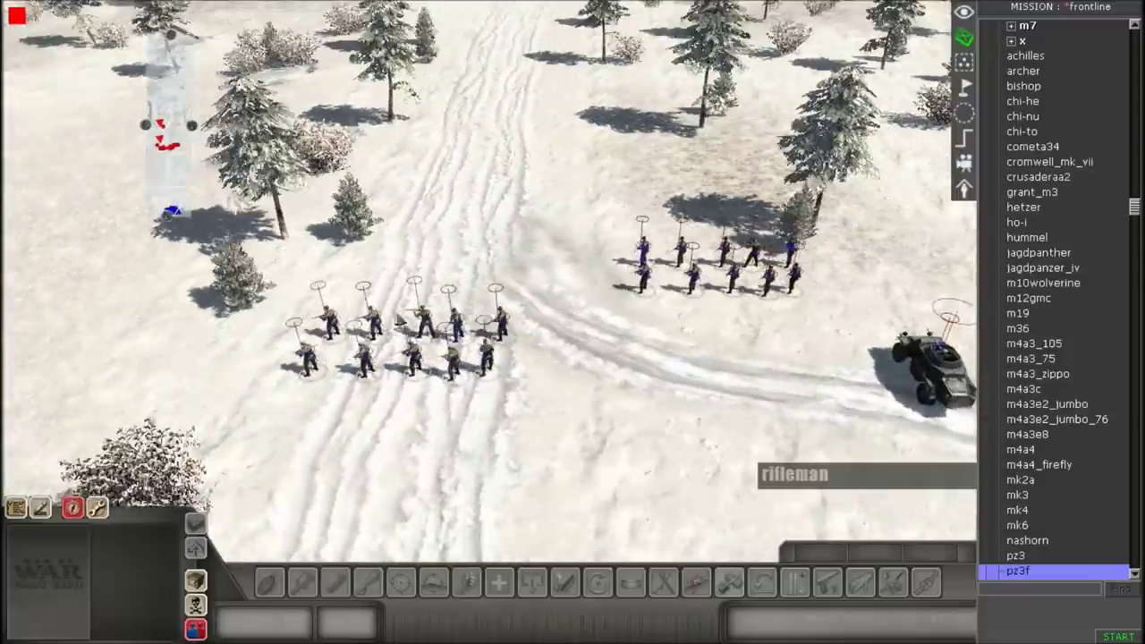
# Select the ten soldiers on the road and add the tag german_soldier_1 to them
pyautogui.moveTo(269, 288); pyautogui.dragTo(569, 452)
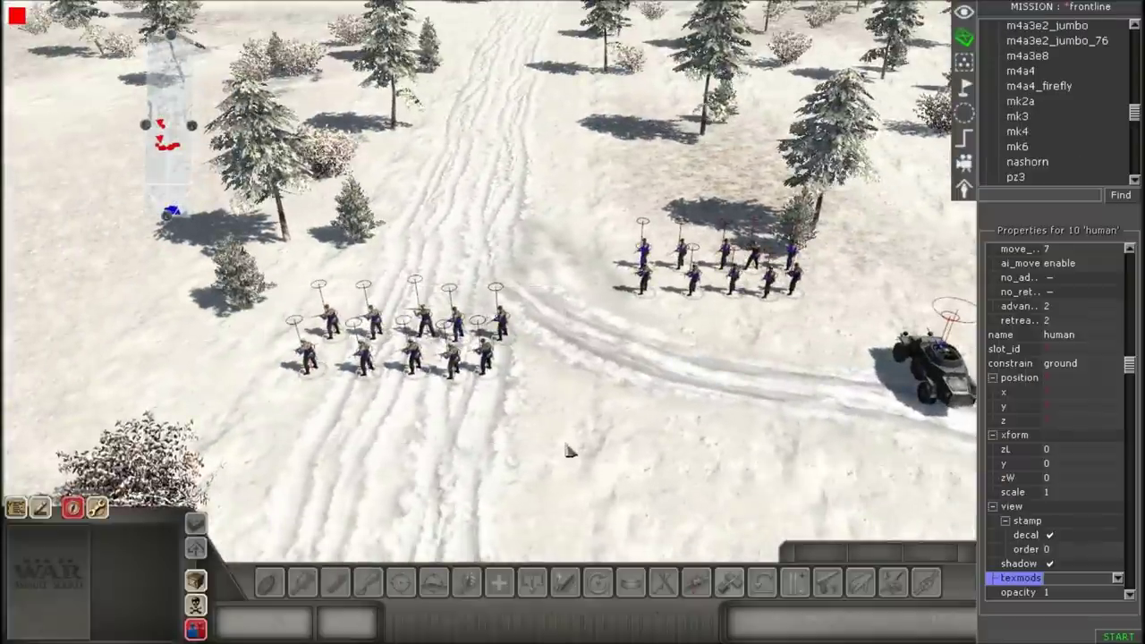
pyautogui.scroll(5, 569, 451)
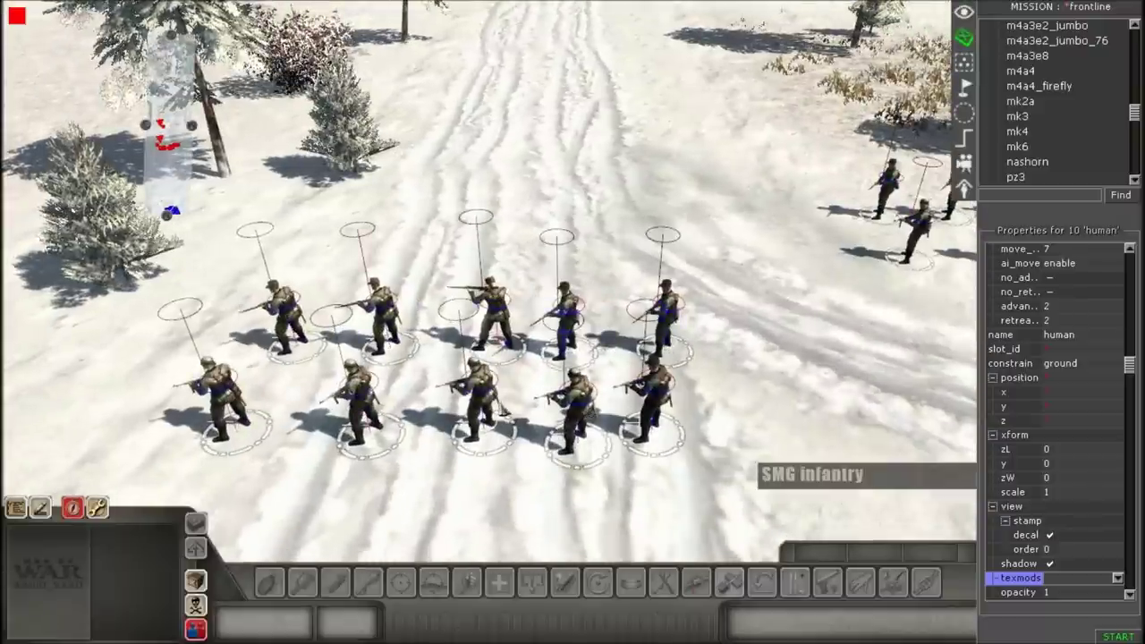
pyautogui.rightClick(506, 396)
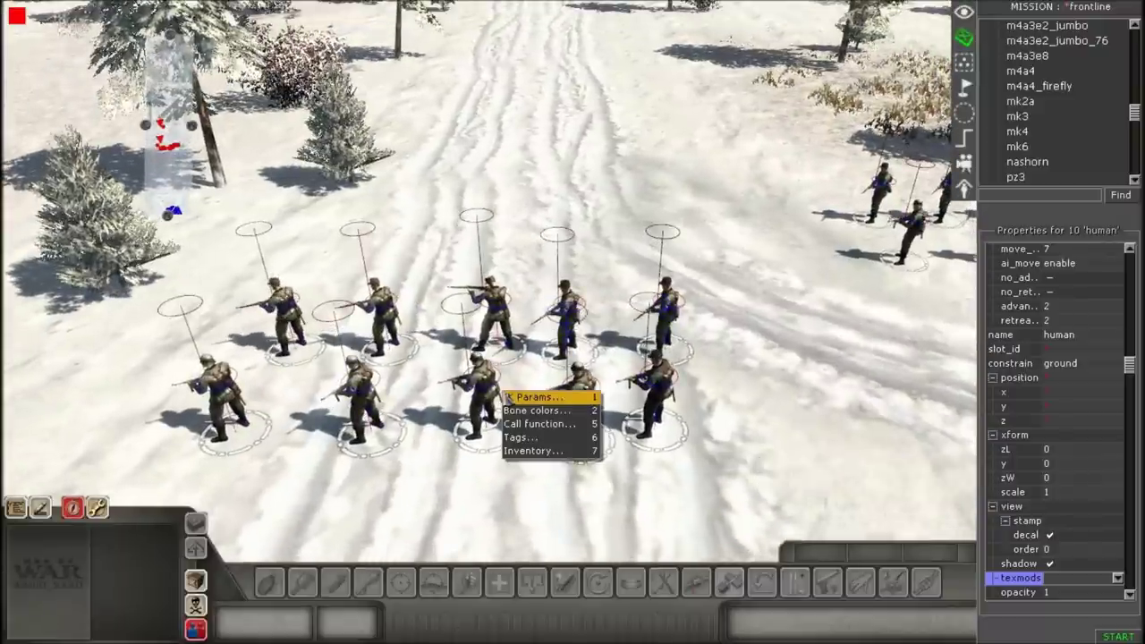
pyautogui.press('6')
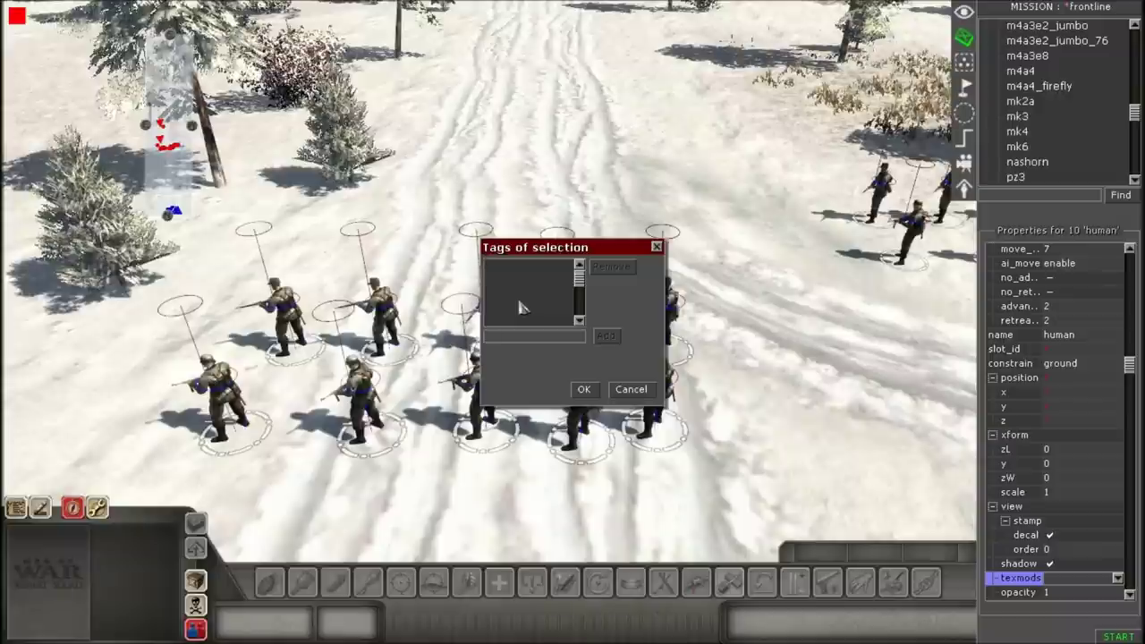
pyautogui.write('german')
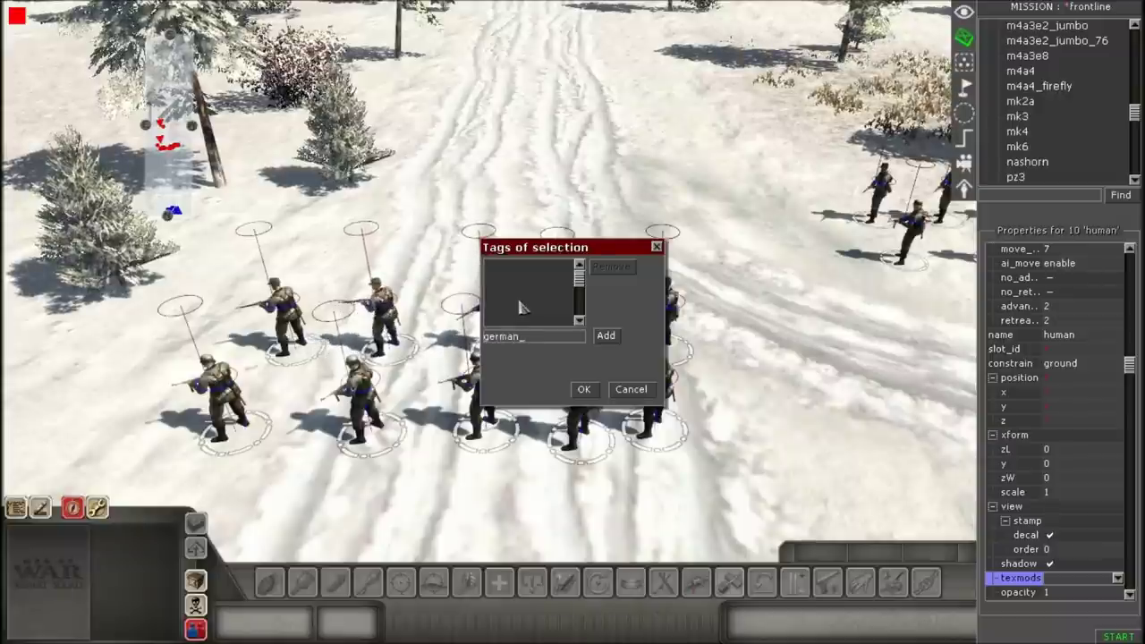
pyautogui.write('_soldiers')
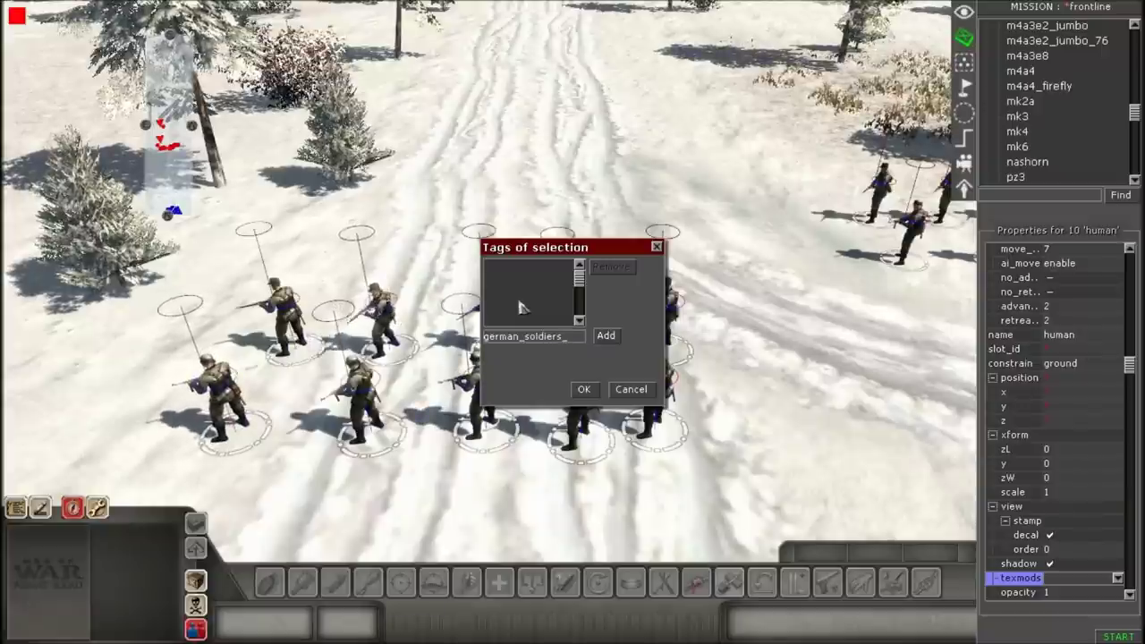
pyautogui.write('-')
pyautogui.press('BackSpace')
pyautogui.press('BackSpace')
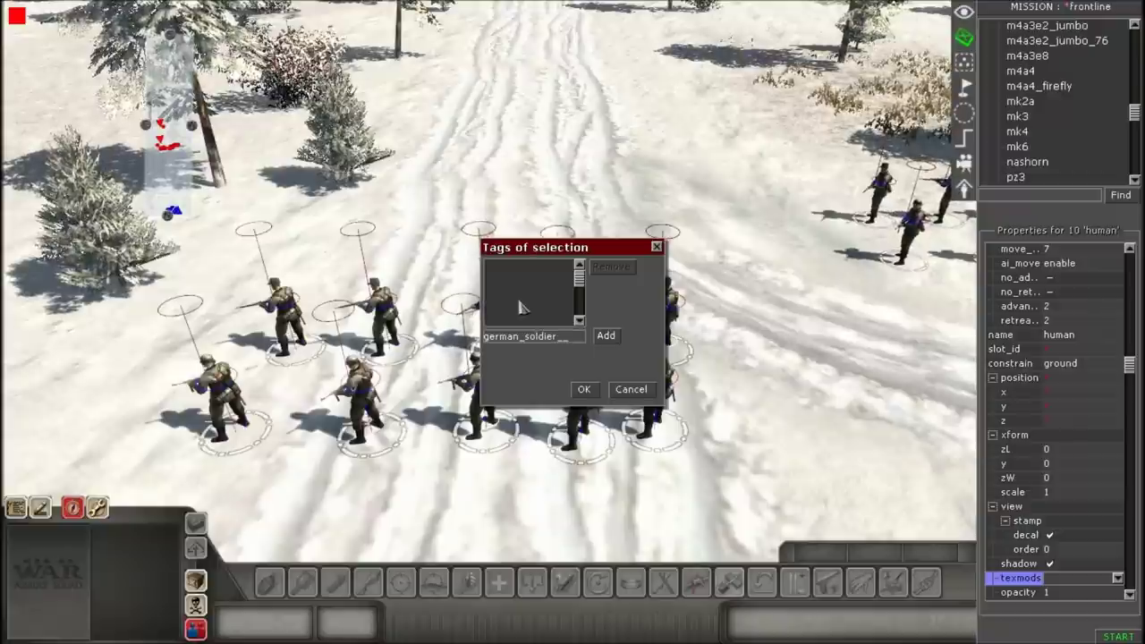
pyautogui.write('_1')
pyautogui.click(605, 335)
# Add the tag hidden to the road group of soldiers and accept its tags
pyautogui.write('hiid_')
pyautogui.press('BackSpace')
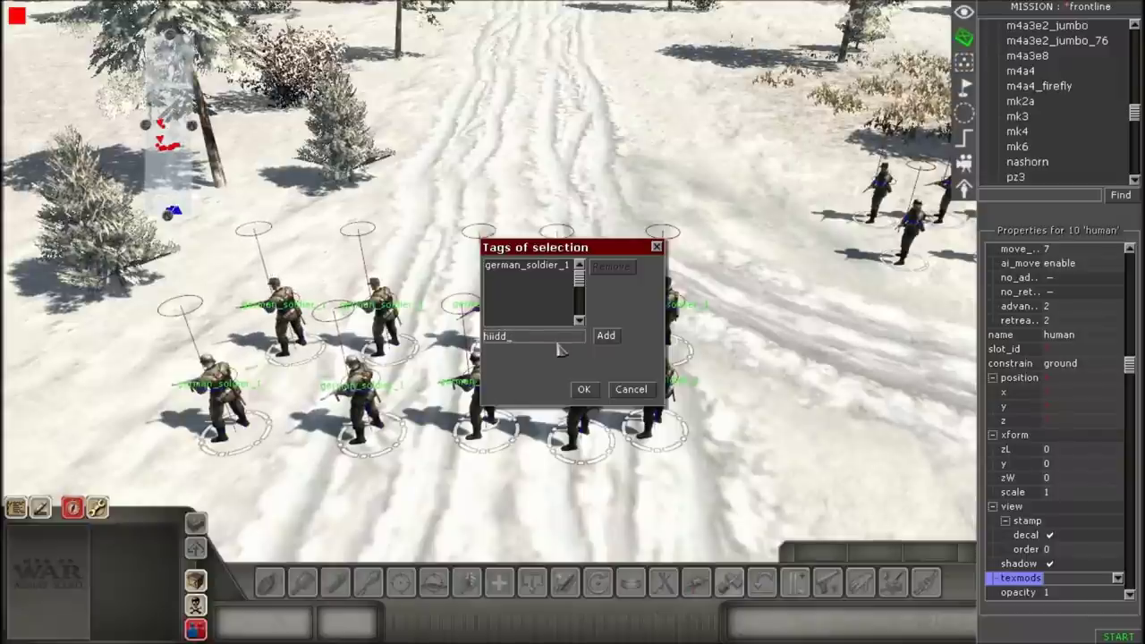
pyautogui.press('Return')
pyautogui.click(595, 391)
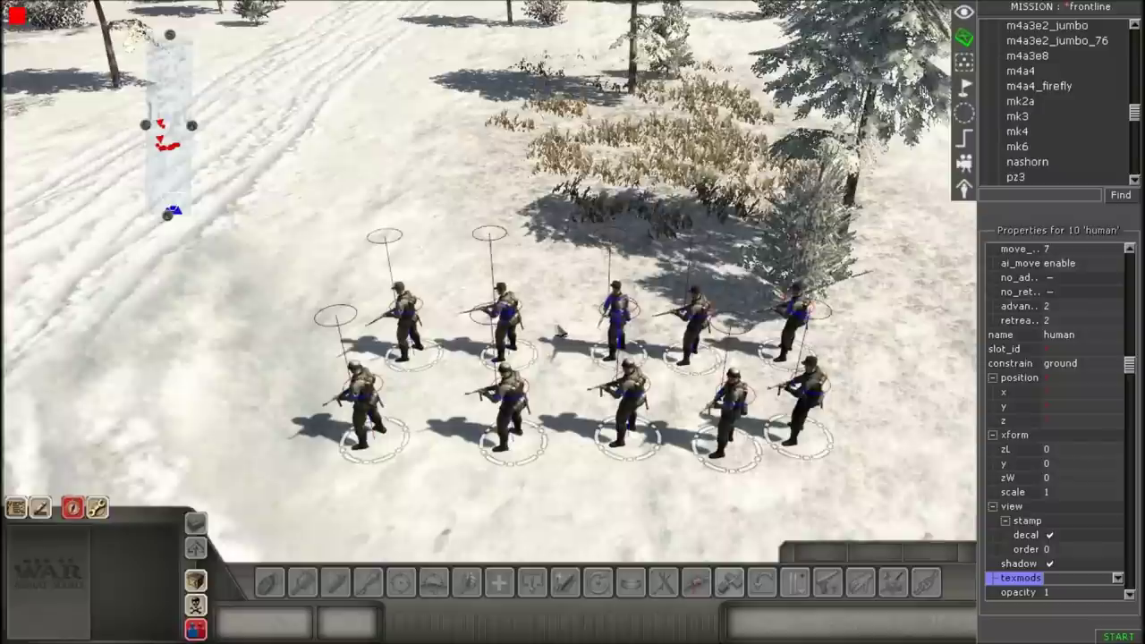
# Give the ten soldiers near the SdKfz 222 the tags german_soldier_2 and hidden
pyautogui.moveTo(234, 245); pyautogui.dragTo(948, 487)
pyautogui.scroll(-3, 664, 435)
pyautogui.rightClick(663, 432)
pyautogui.press('6')
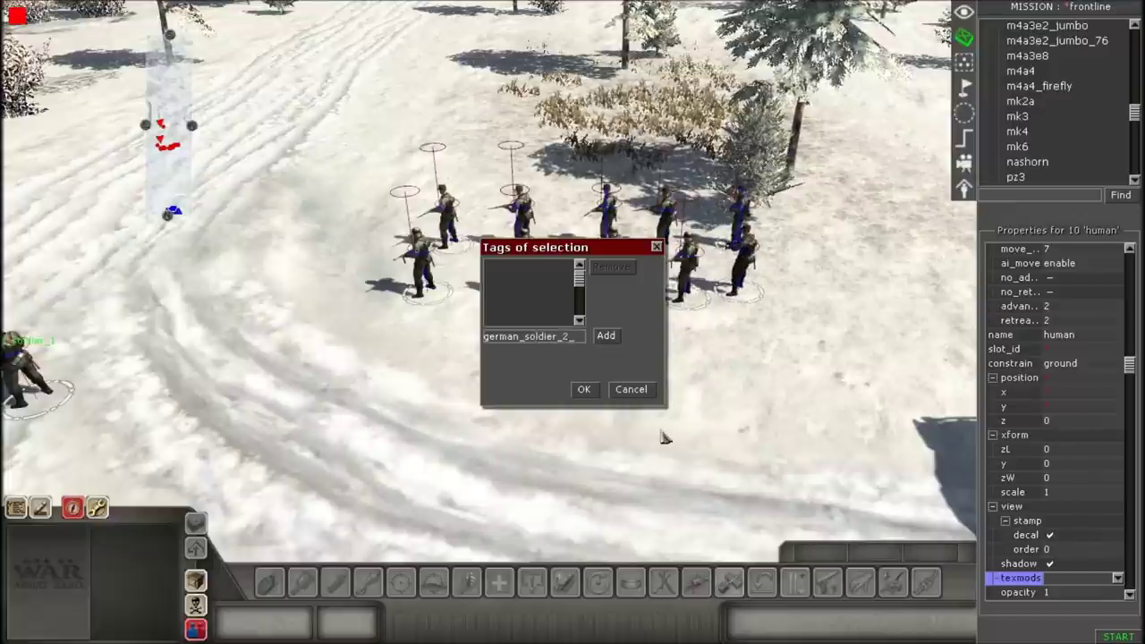
pyautogui.press('Return')
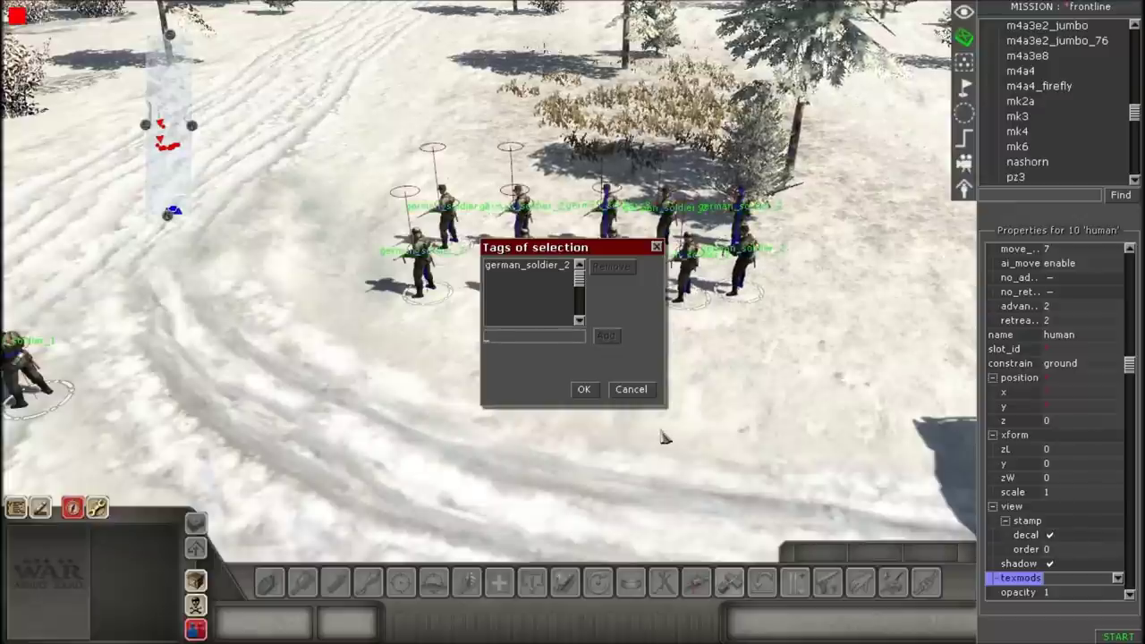
pyautogui.write('hidden')
pyautogui.press('Return')
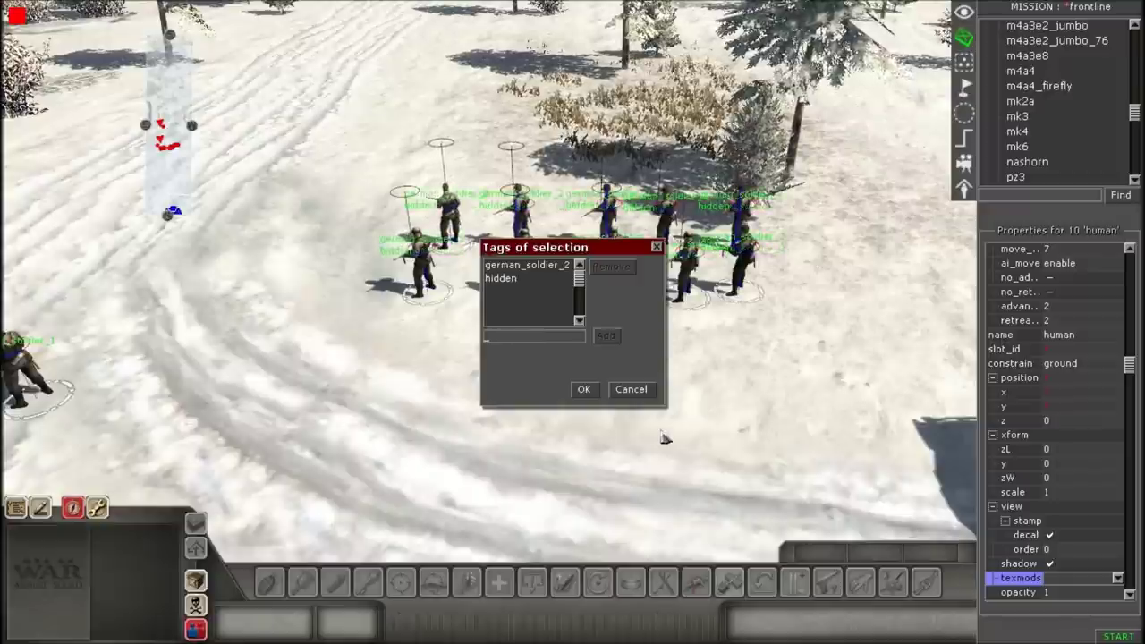
pyautogui.click(583, 389)
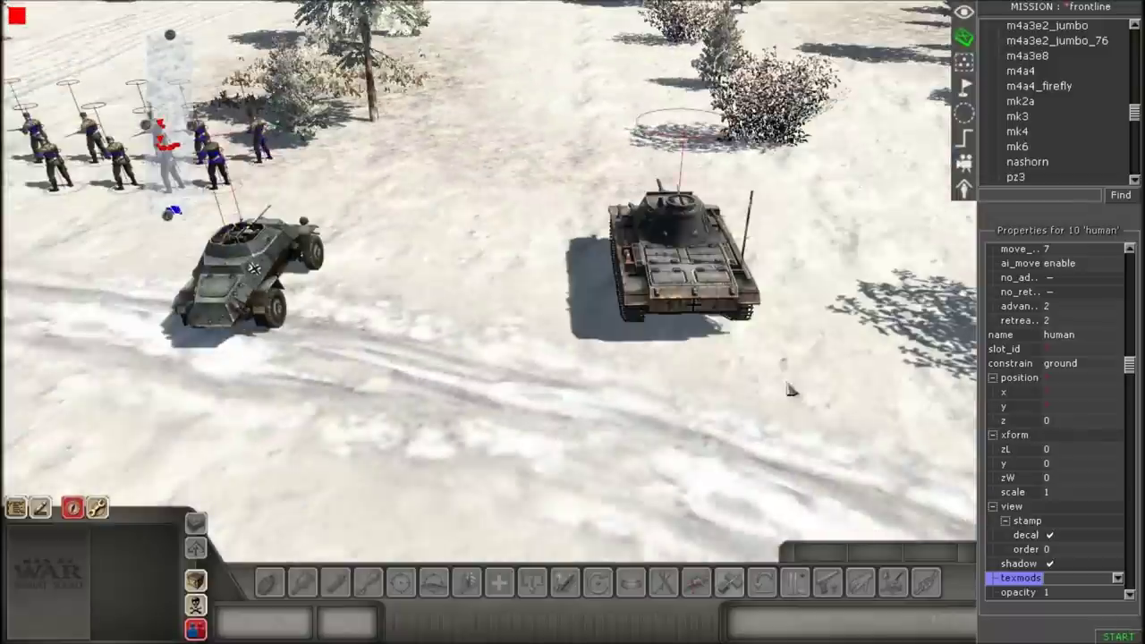
# Give the SdKfz 222 armoured car the tags sdkfz_223 and hidden
pyautogui.moveTo(582, 391); pyautogui.dragTo(579, 390, button='middle')
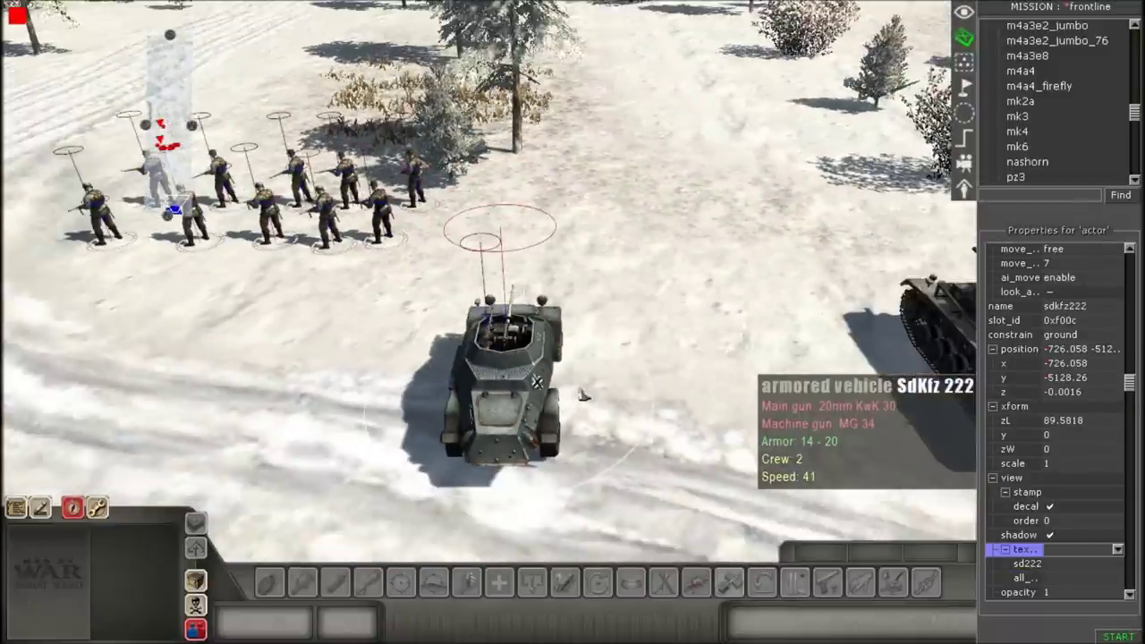
pyautogui.hotkey('alt', 't')
pyautogui.write('sd')
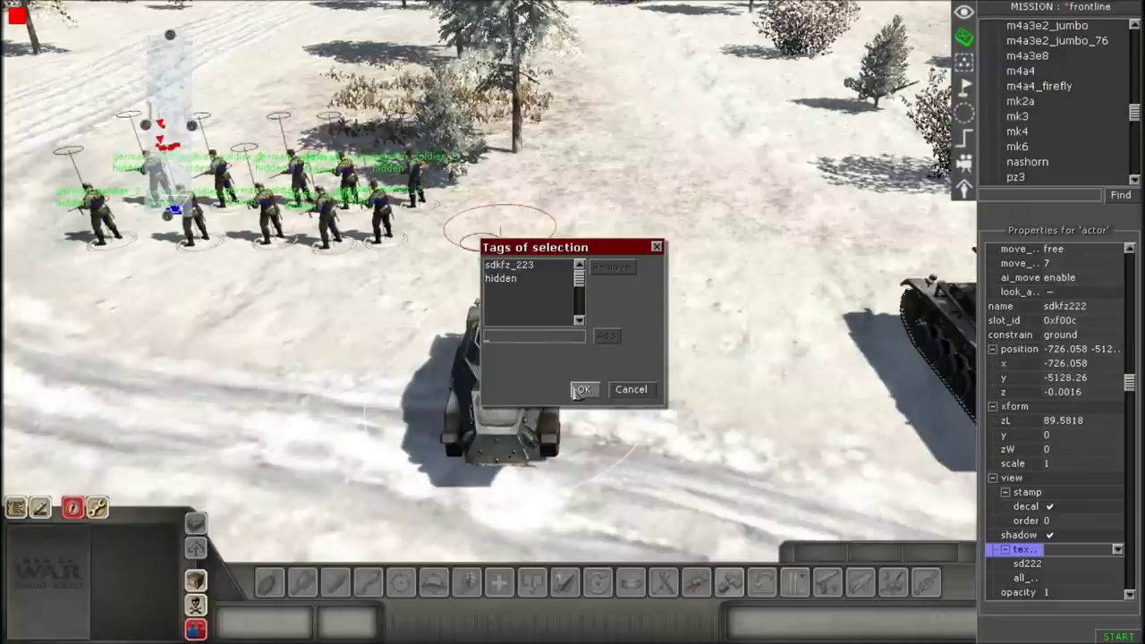
pyautogui.click(577, 391)
# Give the PzKpfw III tank the tags pz_3 and hidden
pyautogui.press('Right')
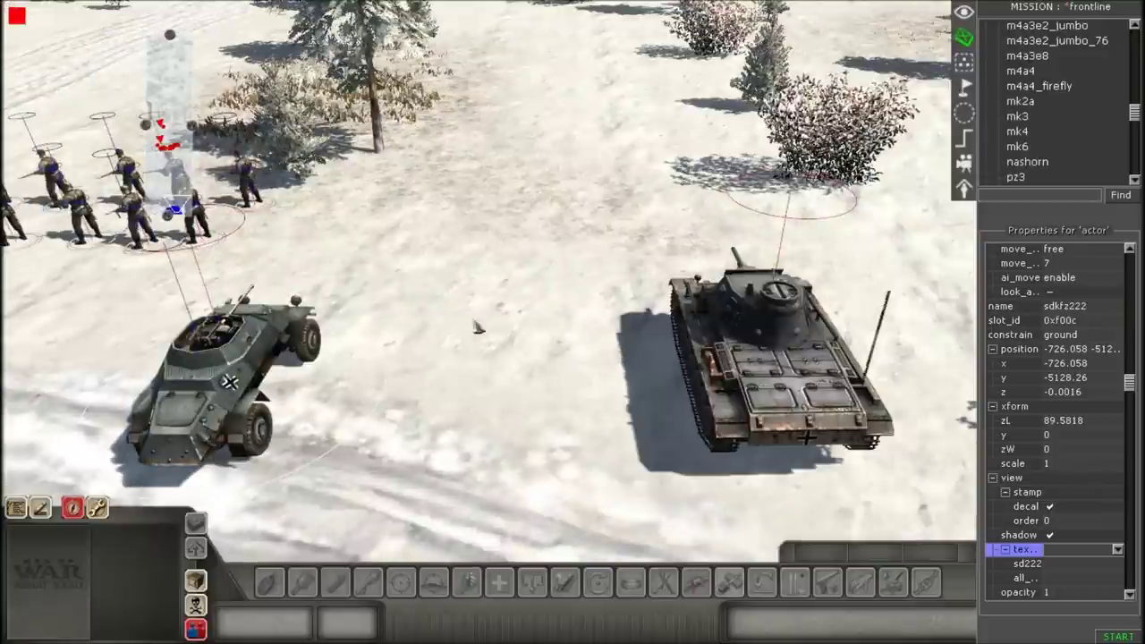
pyautogui.click(832, 429)
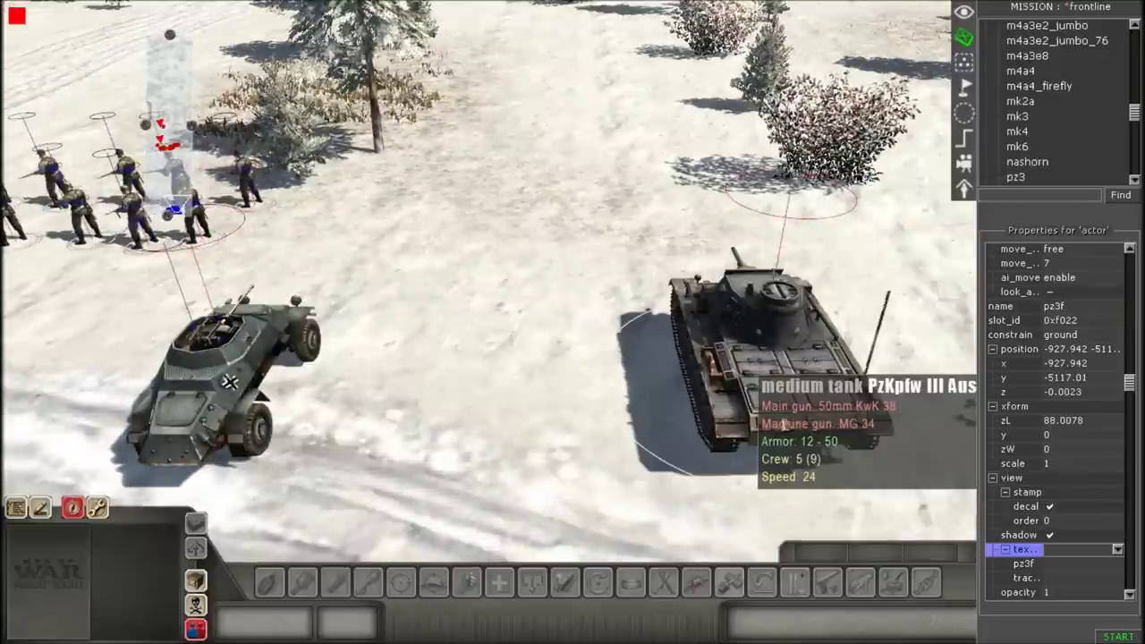
pyautogui.rightClick(633, 372)
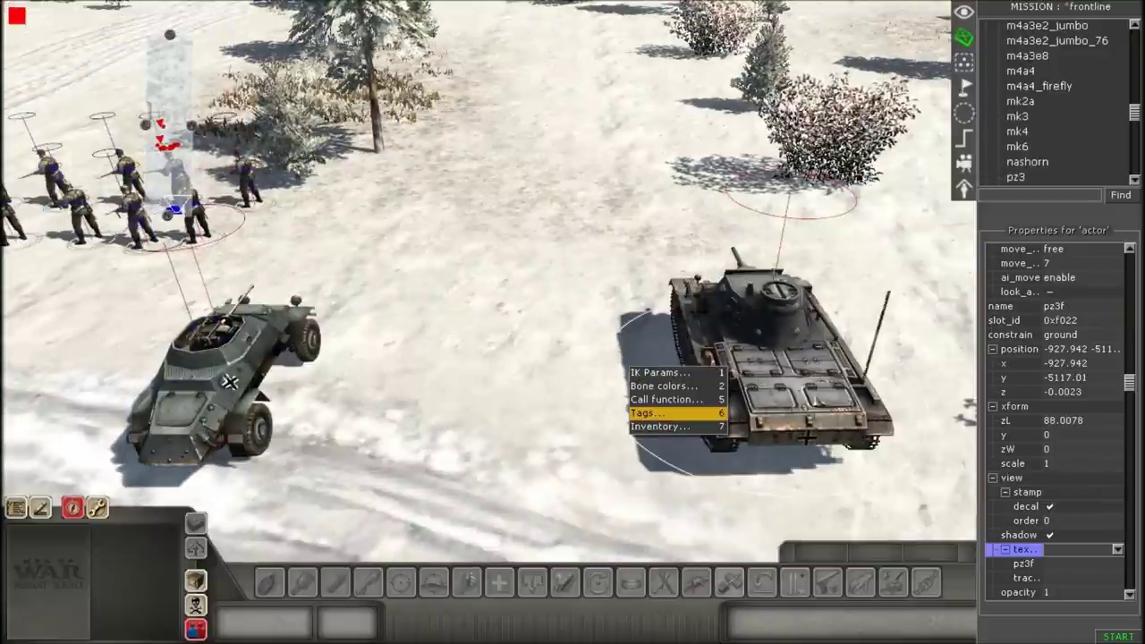
pyautogui.click(649, 413)
pyautogui.write('pz_')
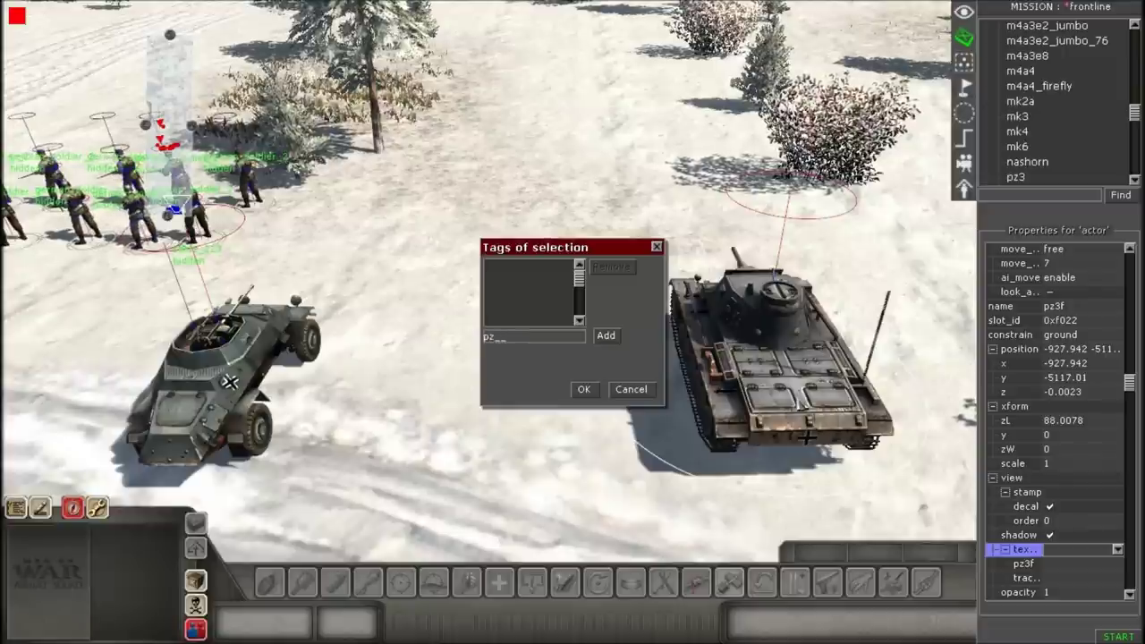
pyautogui.write('h')
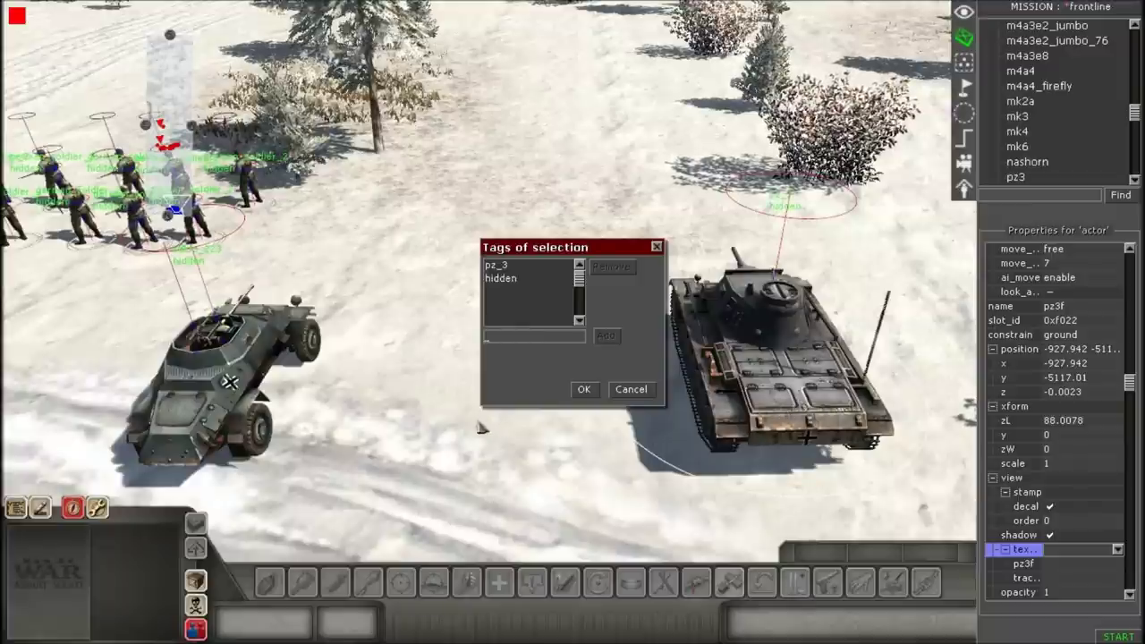
pyautogui.click(582, 390)
# Move the road soldiers to the roadside farther from the vehicles, and reposition the group near the armoured car onto the road
pyautogui.scroll(-3, 715, 375)
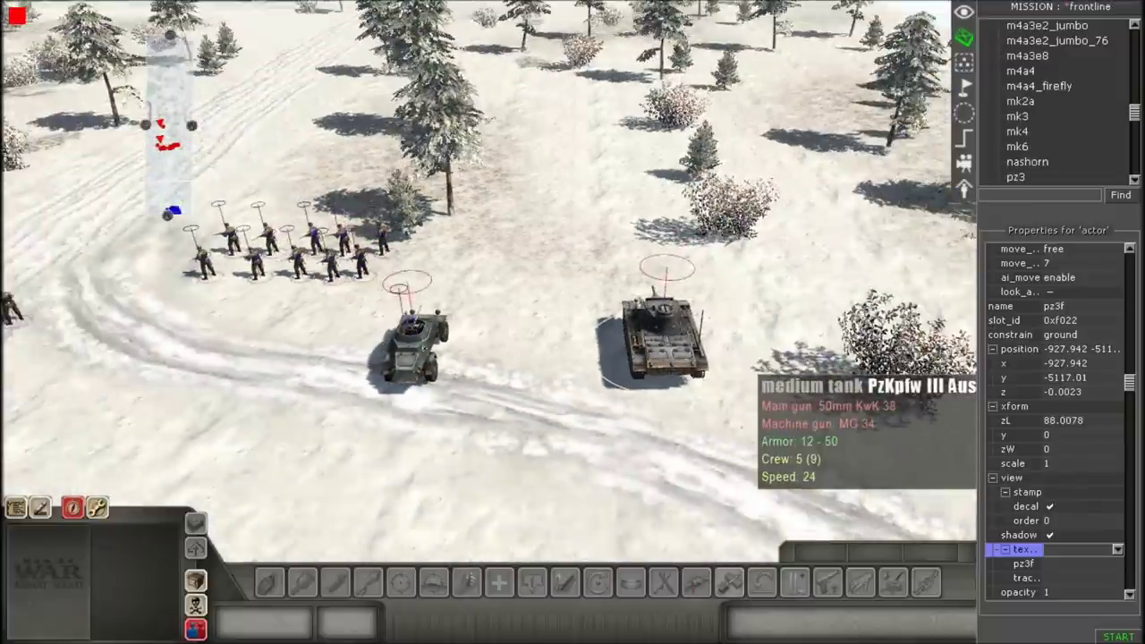
pyautogui.press('Left')
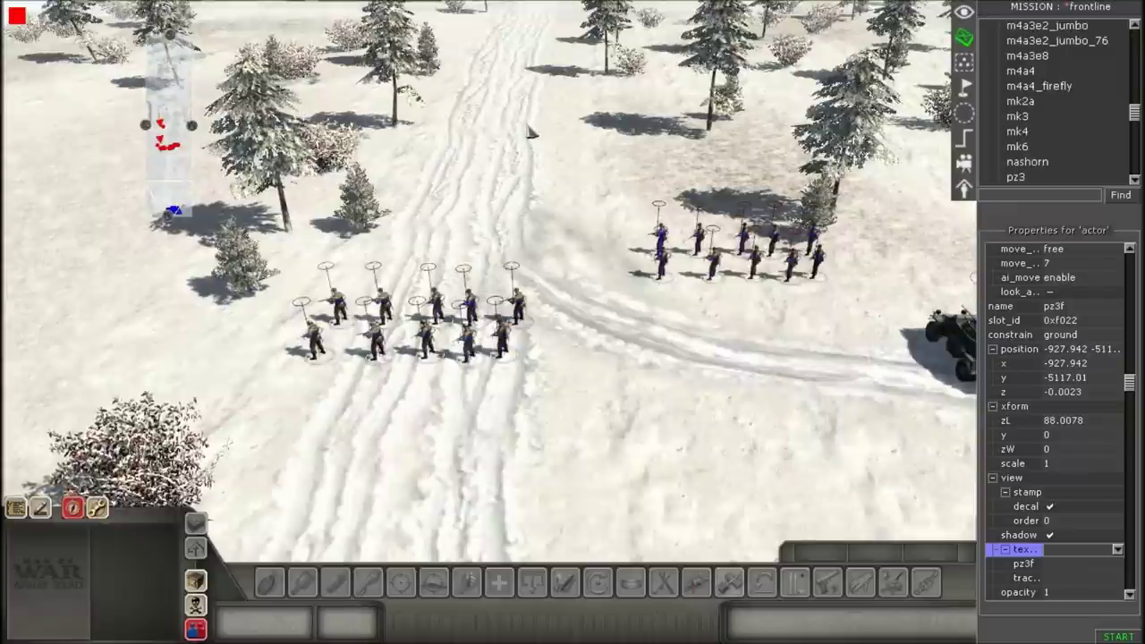
pyautogui.click(570, 194)
pyautogui.scroll(-2, 571, 192)
pyautogui.moveTo(316, 238); pyautogui.dragTo(264, 322)
pyautogui.moveTo(534, 224); pyautogui.dragTo(789, 310)
pyautogui.moveTo(753, 322); pyautogui.dragTo(585, 363)
pyautogui.press('Right')
pyautogui.scroll(2, 588, 259)
pyautogui.press('Left')
pyautogui.click(625, 248)
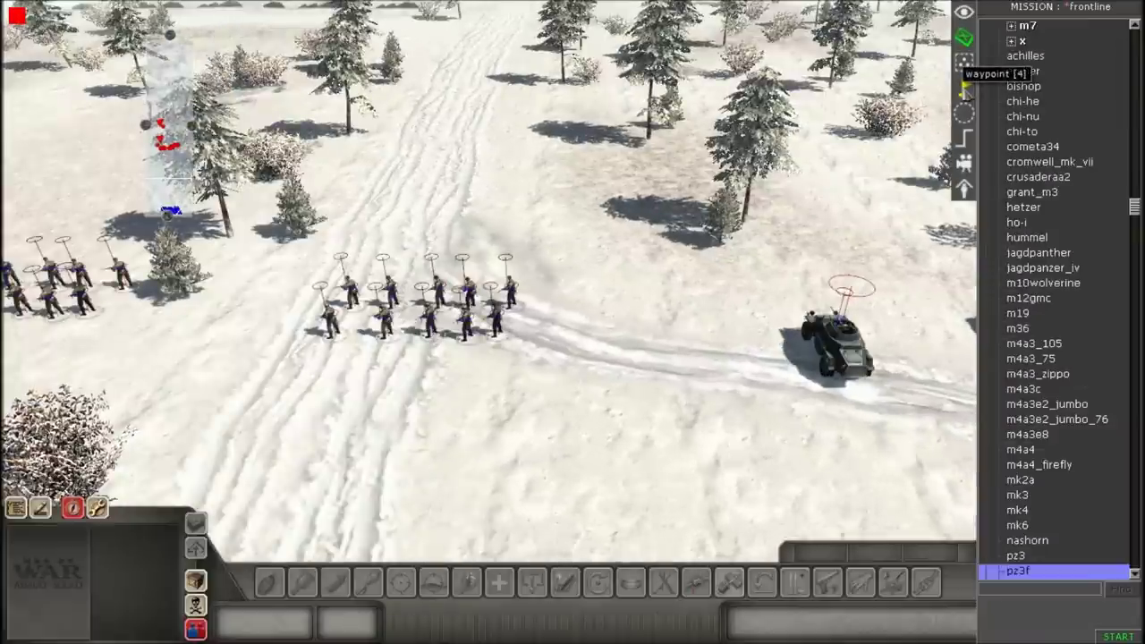
# Switch to waypoint editing and create a waypoint group named german_1
pyautogui.click(964, 86)
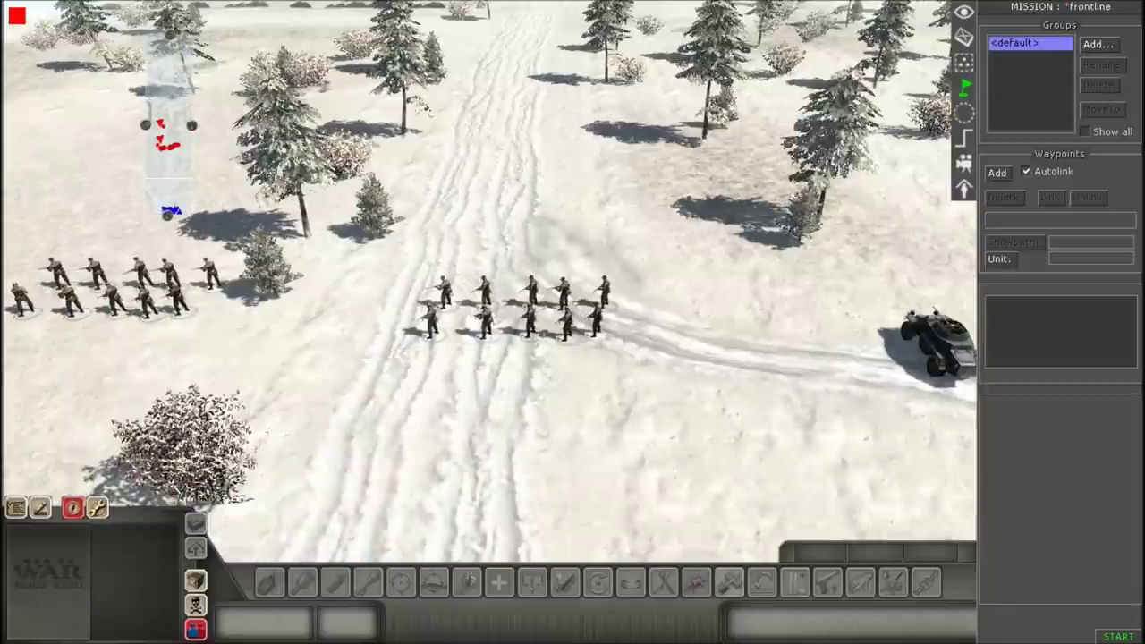
pyautogui.click(1098, 45)
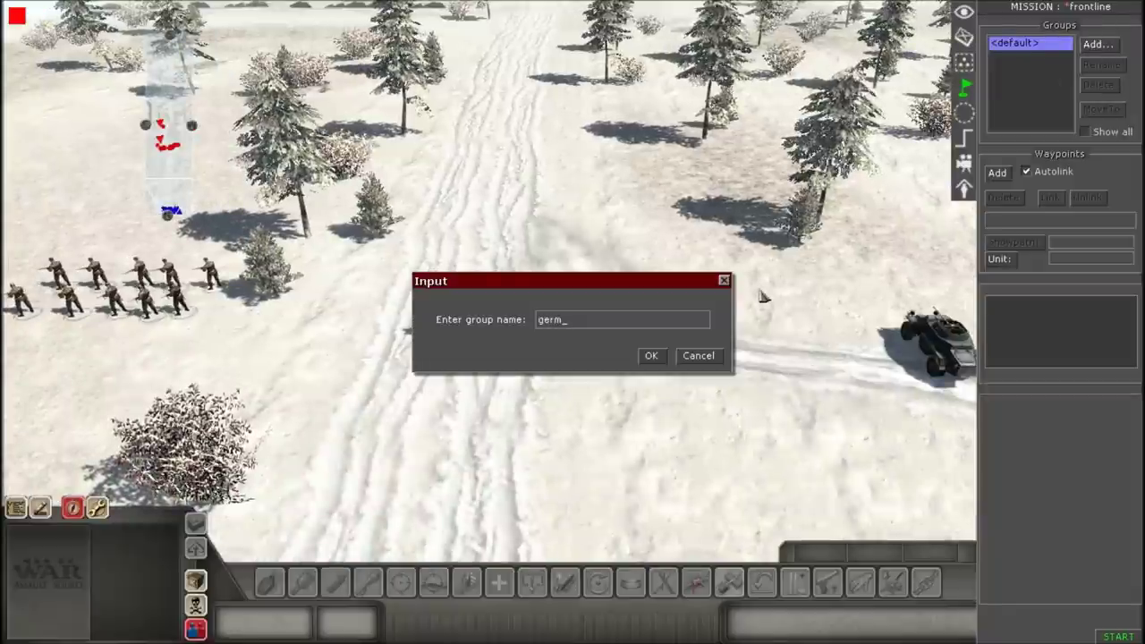
pyautogui.write('german_1')
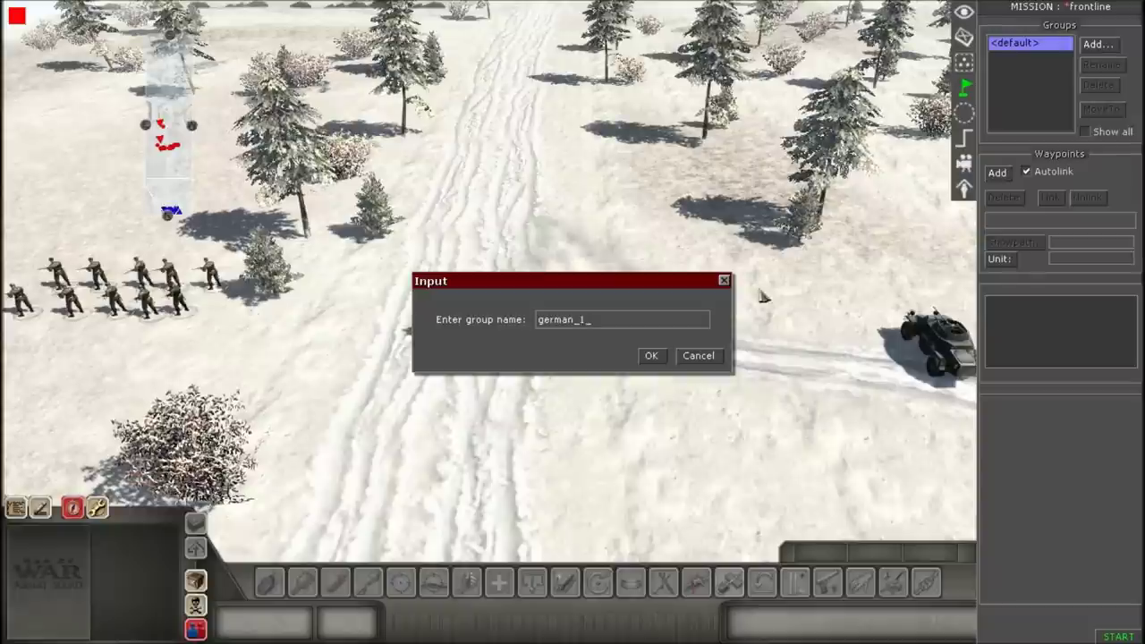
pyautogui.press('Return')
# Place the first german_1 waypoint on the open snow behind the armoured car, near the map edge
pyautogui.press('Right')
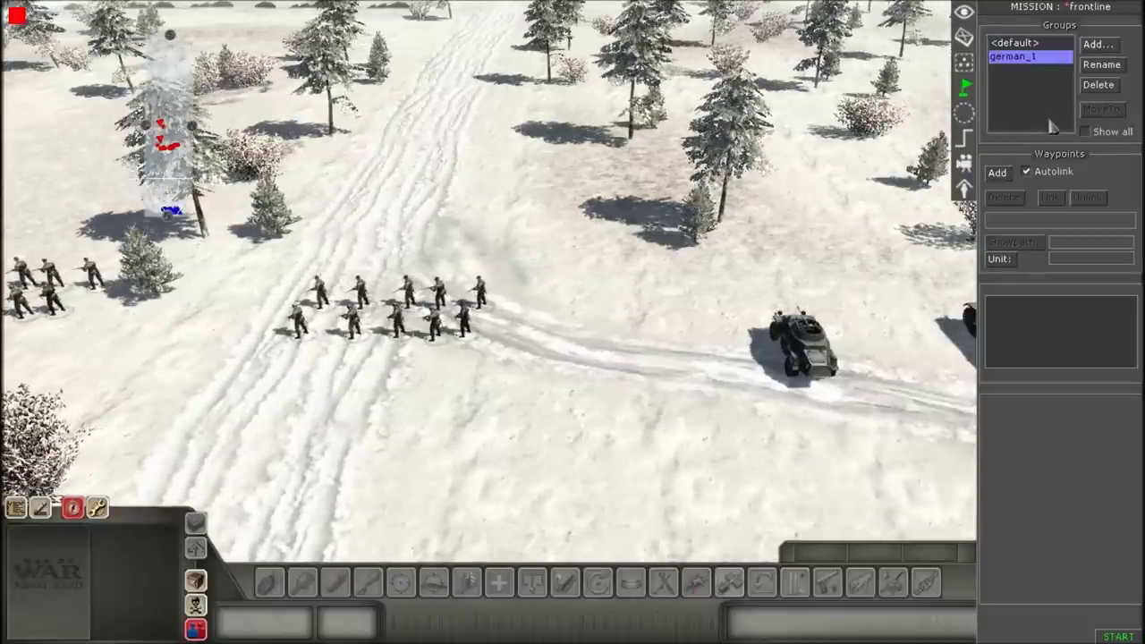
pyautogui.click(1003, 176)
pyautogui.scroll(-3, 590, 340)
pyautogui.scroll(3, 381, 428)
pyautogui.scroll(-3, 317, 480)
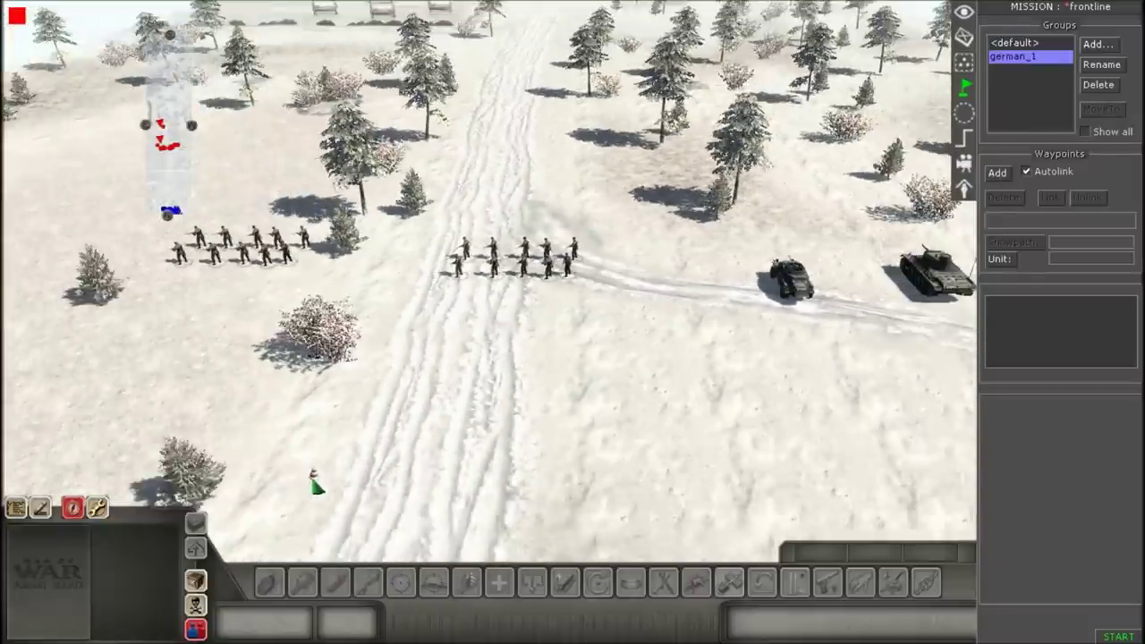
pyautogui.press('Right')
pyautogui.moveTo(694, 474); pyautogui.dragTo(269, 458, button='middle')
pyautogui.click(543, 229)
pyautogui.press('Right')
pyautogui.rightClick(613, 251)
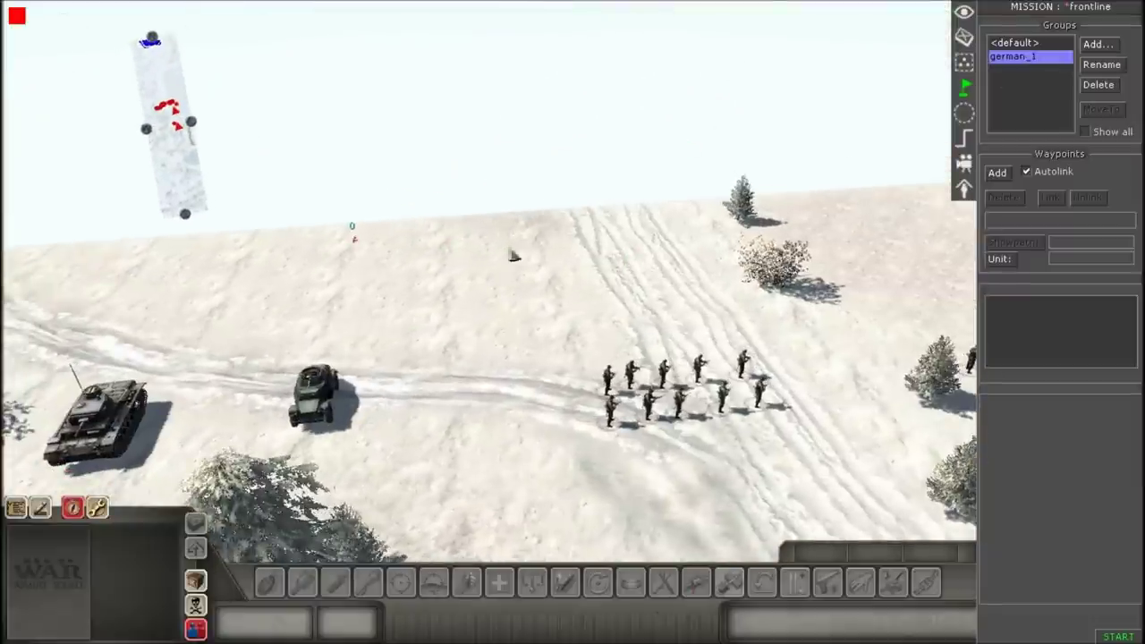
pyautogui.click(353, 236)
# Extend the german_1 route with four autolinked waypoints, from just ahead of the armoured car through the trees alongside the road
pyautogui.moveTo(500, 345); pyautogui.dragTo(409, 320, button='middle')
pyautogui.press('Left')
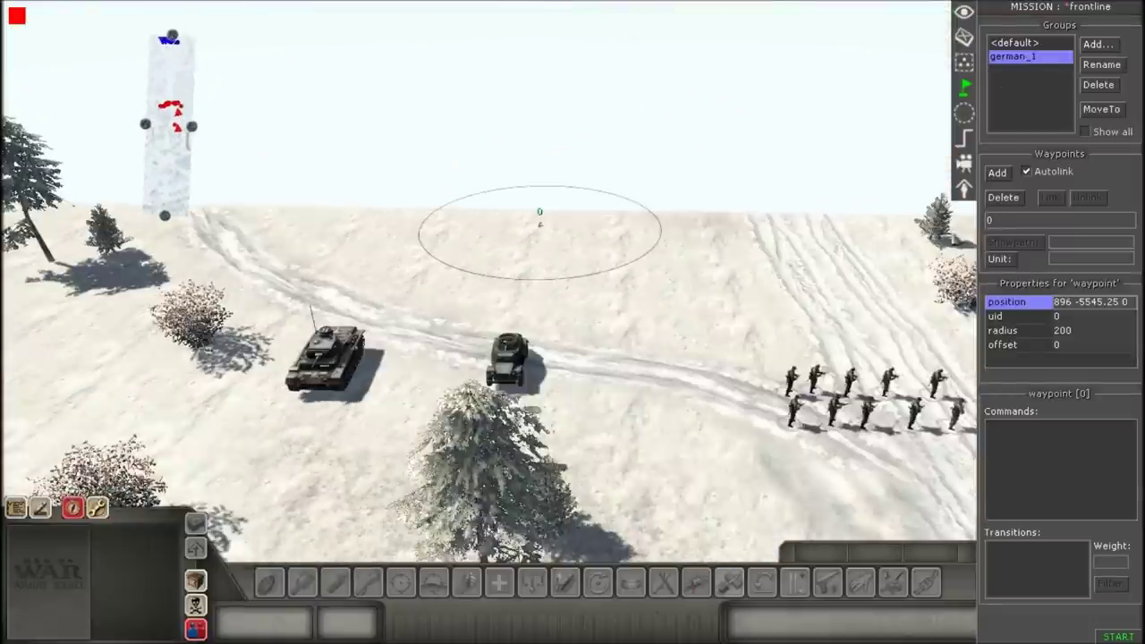
pyautogui.click(995, 172)
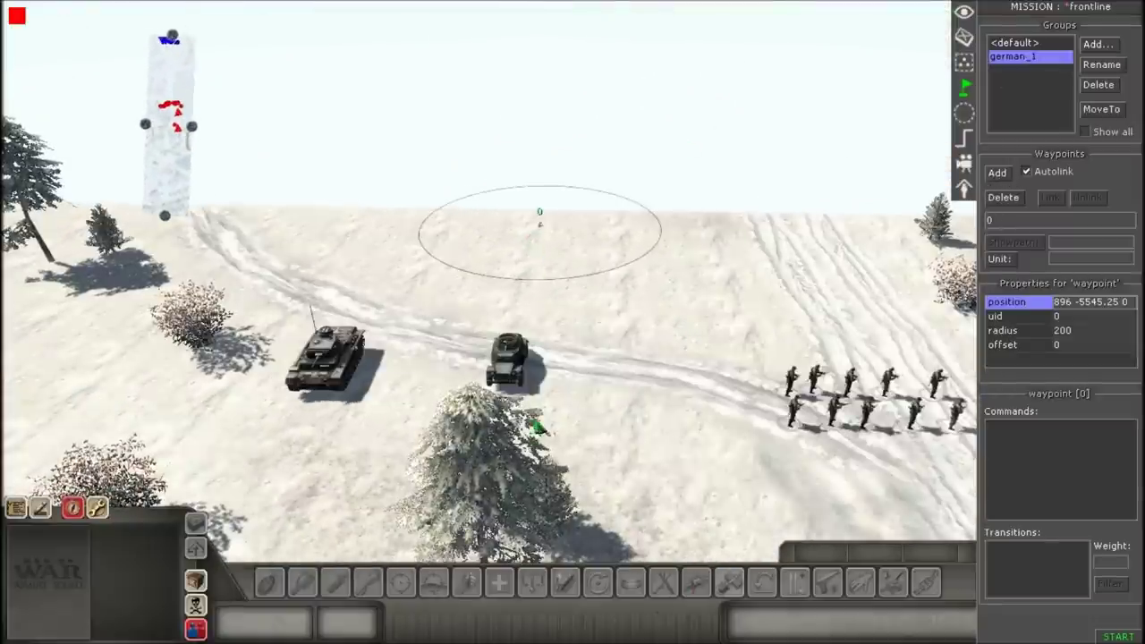
pyautogui.click(538, 427)
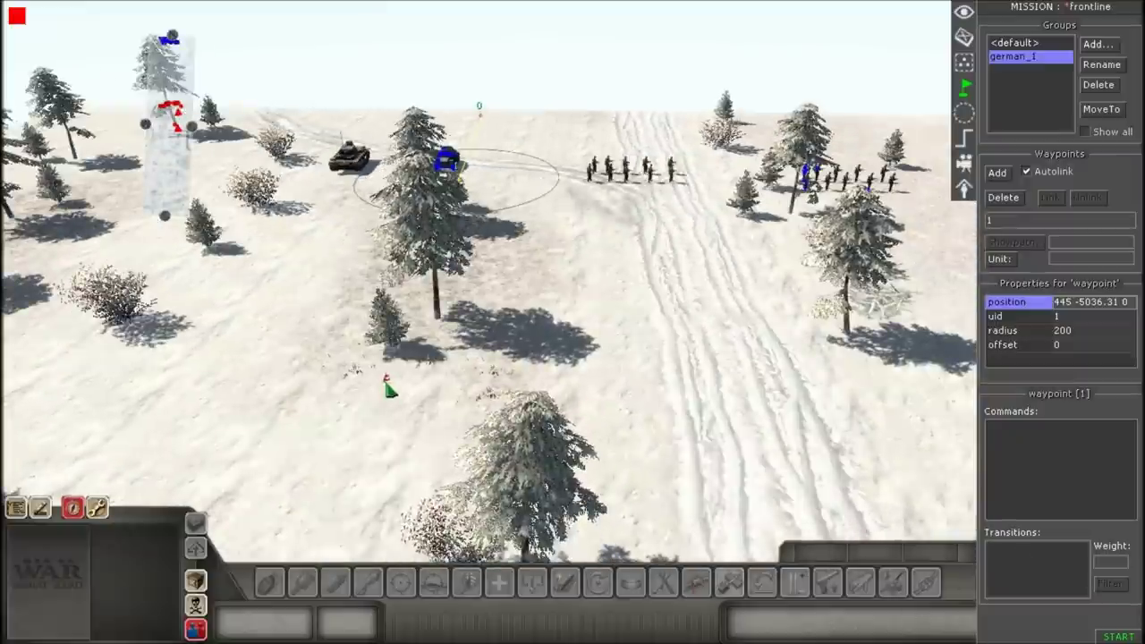
pyautogui.click(388, 385)
pyautogui.press('Down')
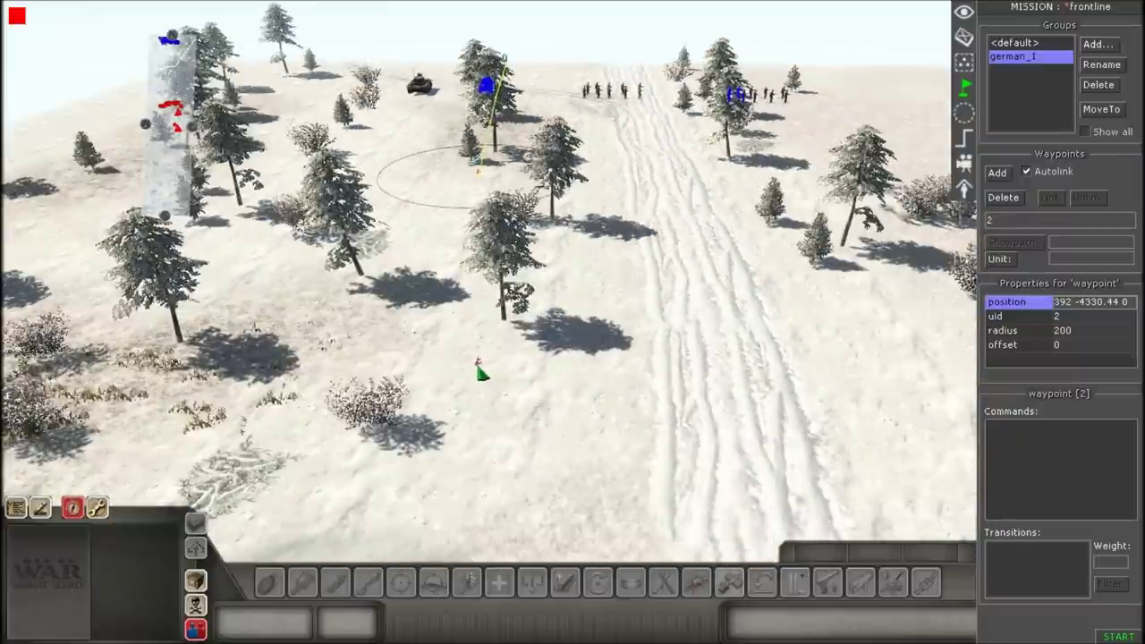
pyautogui.click(474, 374)
pyautogui.press('Down')
pyautogui.click(480, 356)
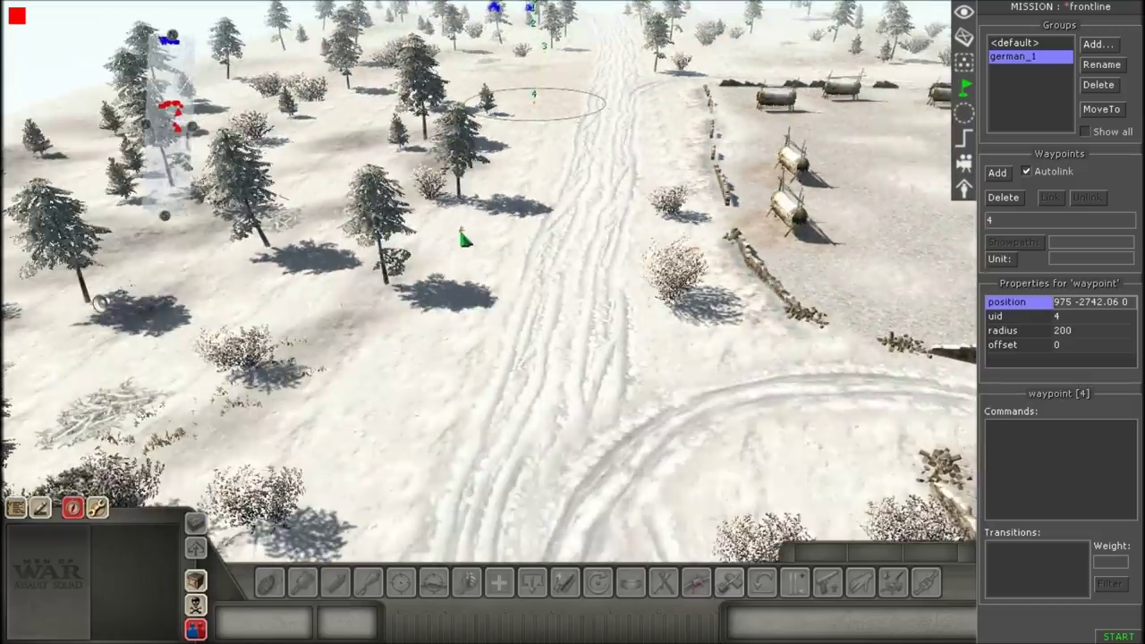
# Continue the german_1 route with four more waypoints past the road junction and through the trenches to the artillery gun
pyautogui.click(464, 239)
pyautogui.press('Up')
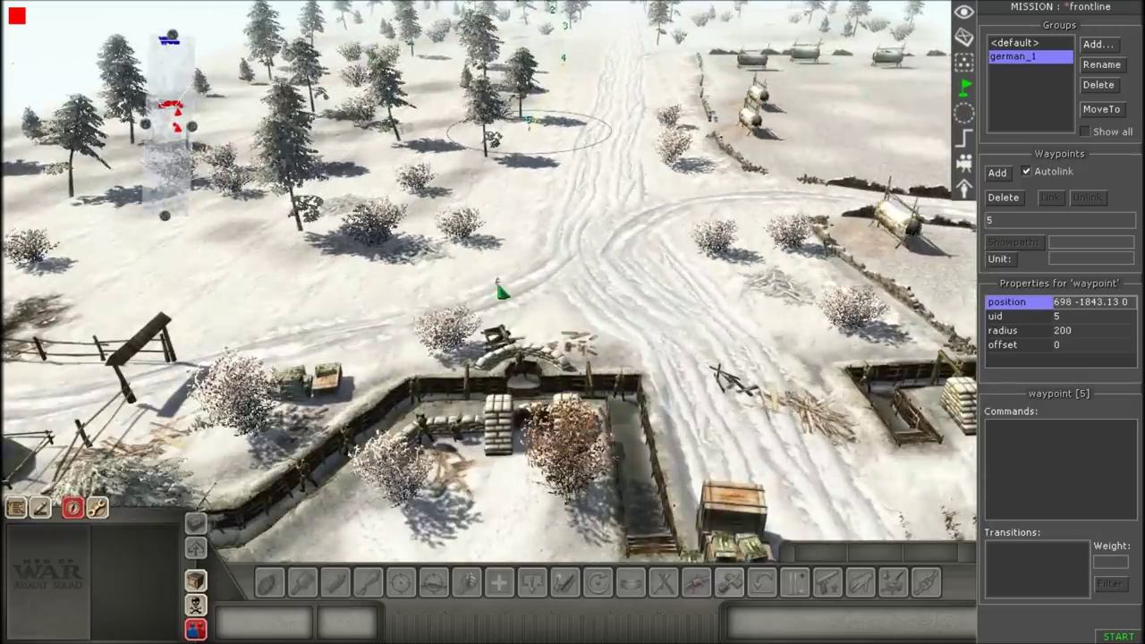
pyautogui.click(483, 285)
pyautogui.click(506, 218)
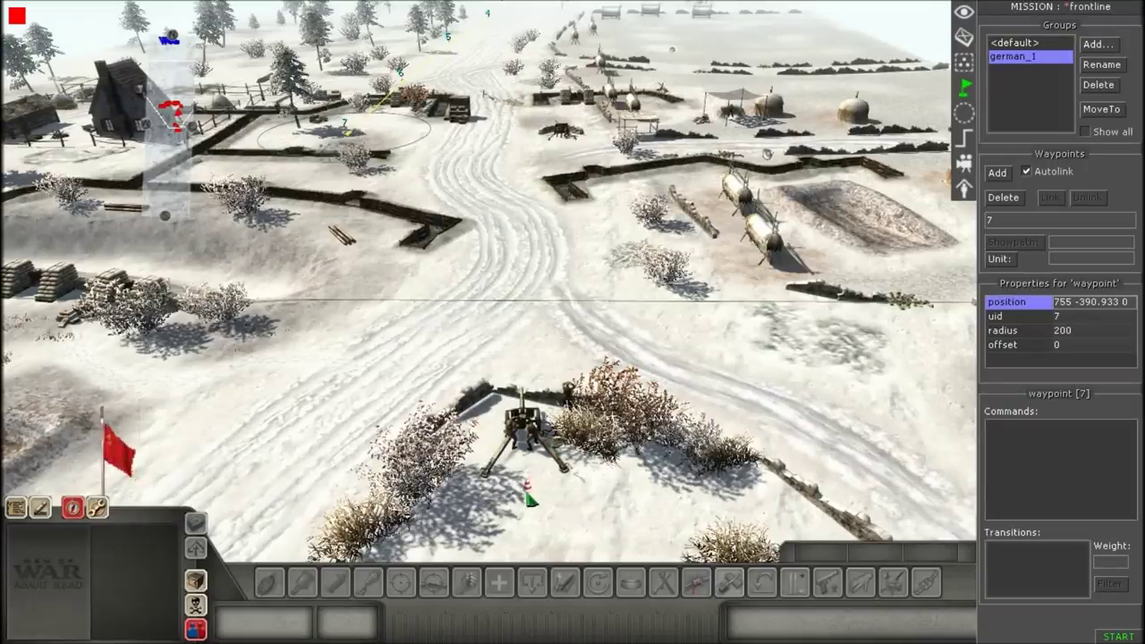
pyautogui.press('Up')
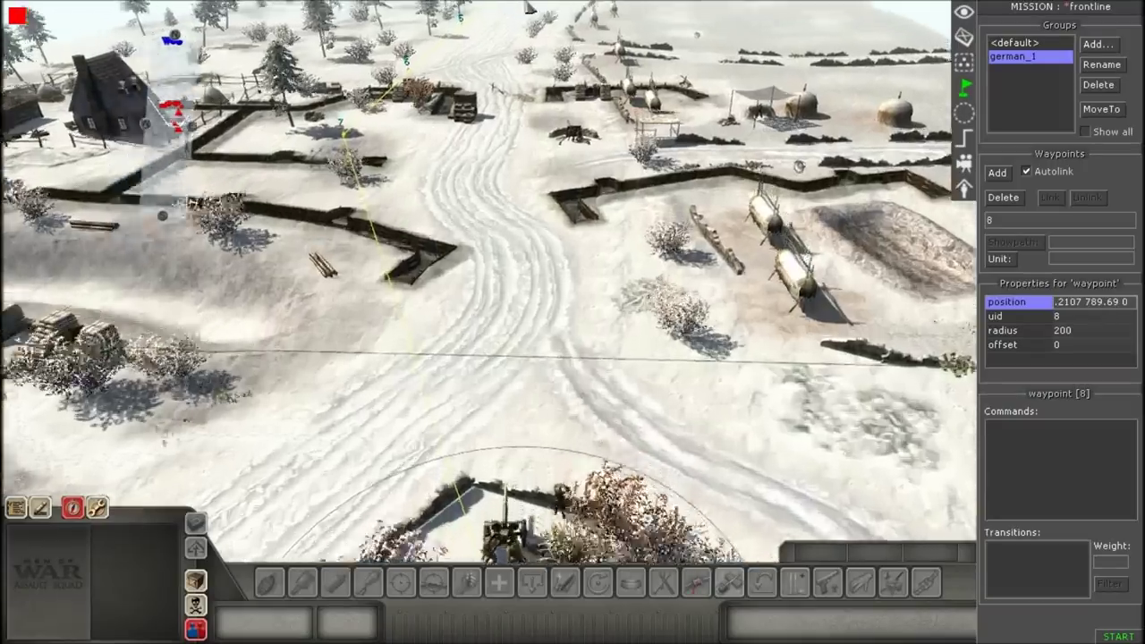
# Return to the German starting area and create a second waypoint group named german_2
pyautogui.press('Up')
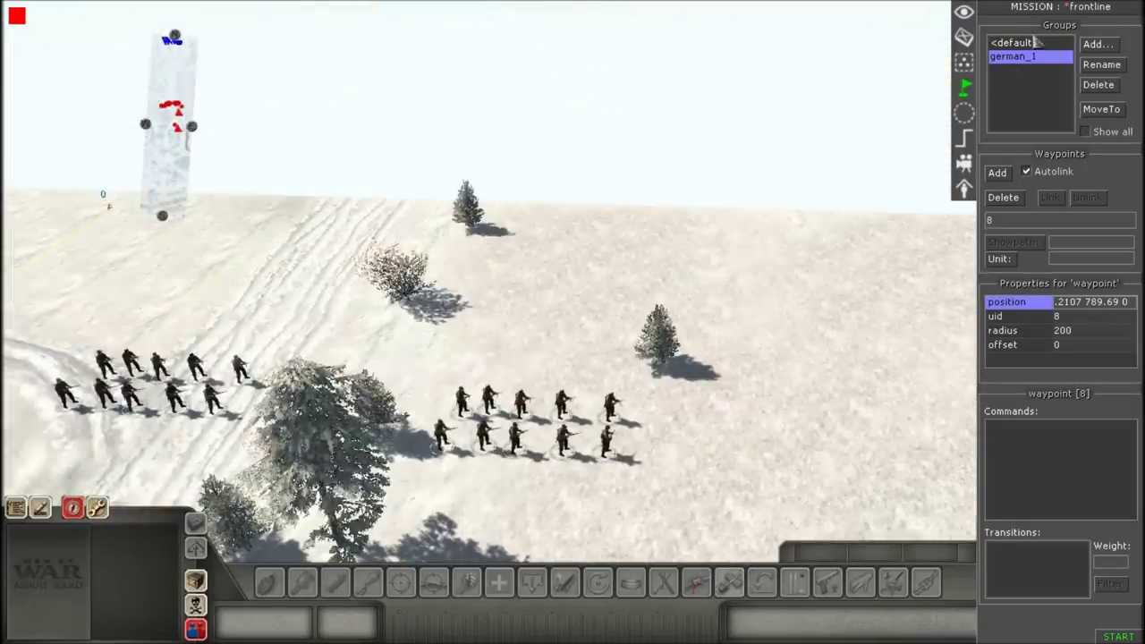
pyautogui.click(1085, 50)
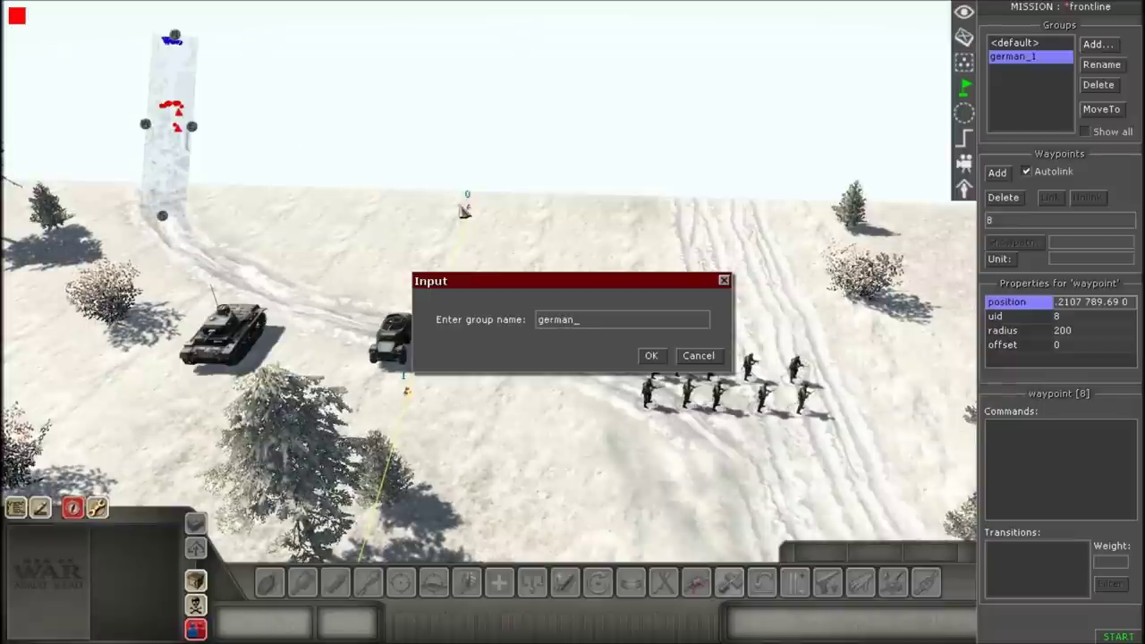
pyautogui.press('Return')
# Place the first german_2 waypoint on the open snow behind the soldiers standing beside the road
pyautogui.press('Right')
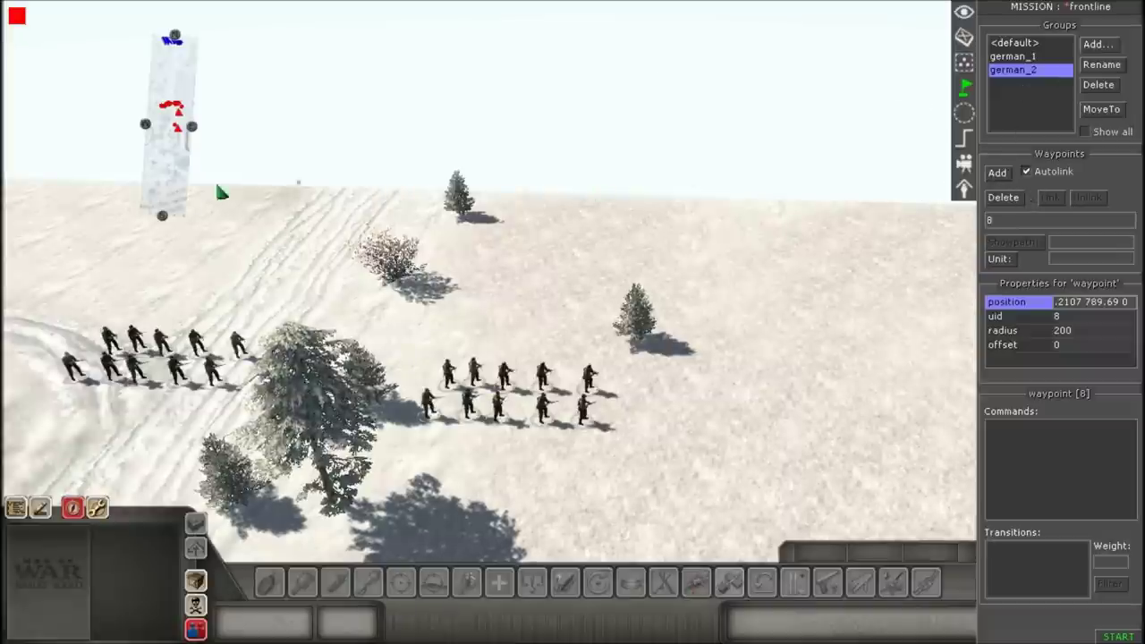
pyautogui.press('Left')
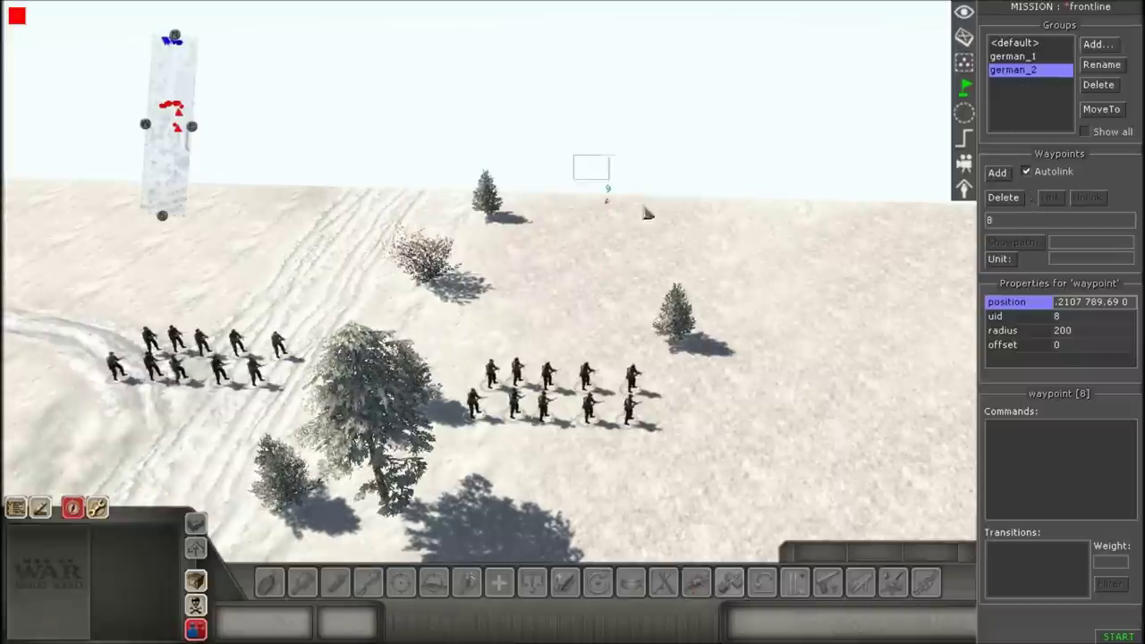
pyautogui.moveTo(646, 212); pyautogui.dragTo(689, 234)
pyautogui.moveTo(689, 234); pyautogui.dragTo(759, 269)
# Extend the german_2 route with four autolinked waypoints, from ahead of the roadside soldiers past the bushes into the fenced field
pyautogui.click(1000, 178)
pyautogui.press('Down')
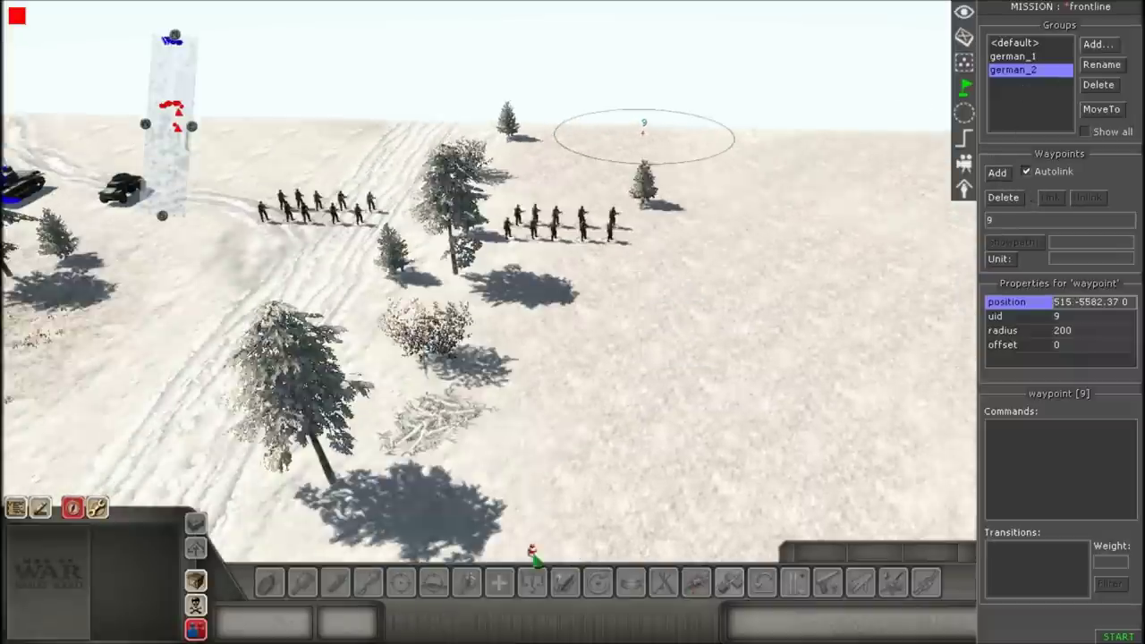
pyautogui.click(648, 328)
pyautogui.press('Down')
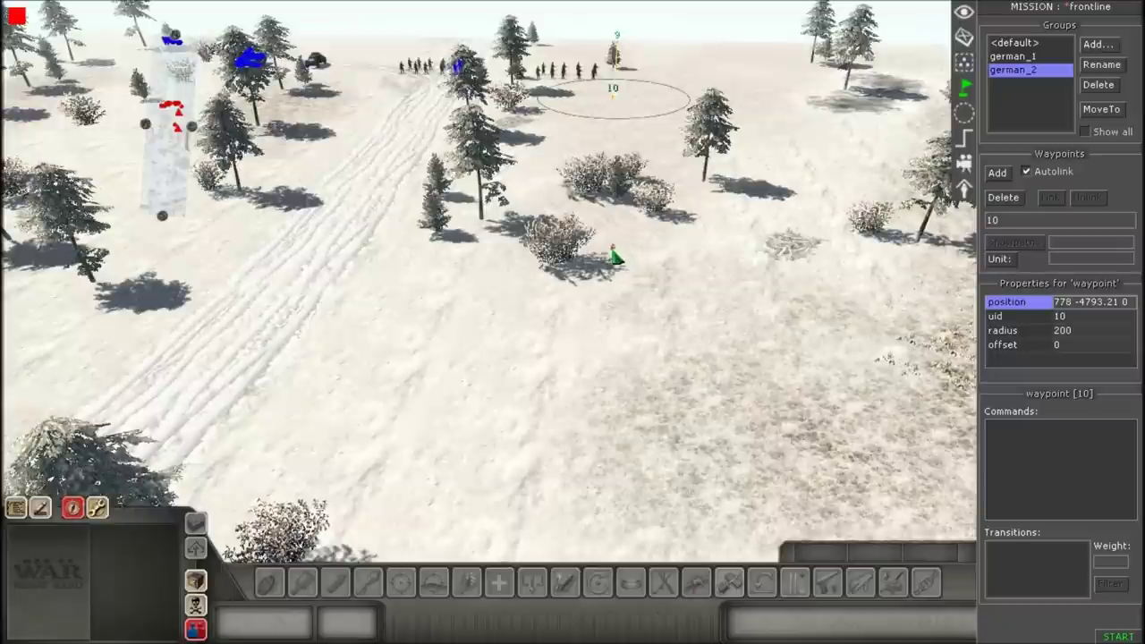
pyautogui.click(614, 259)
pyautogui.press('Down')
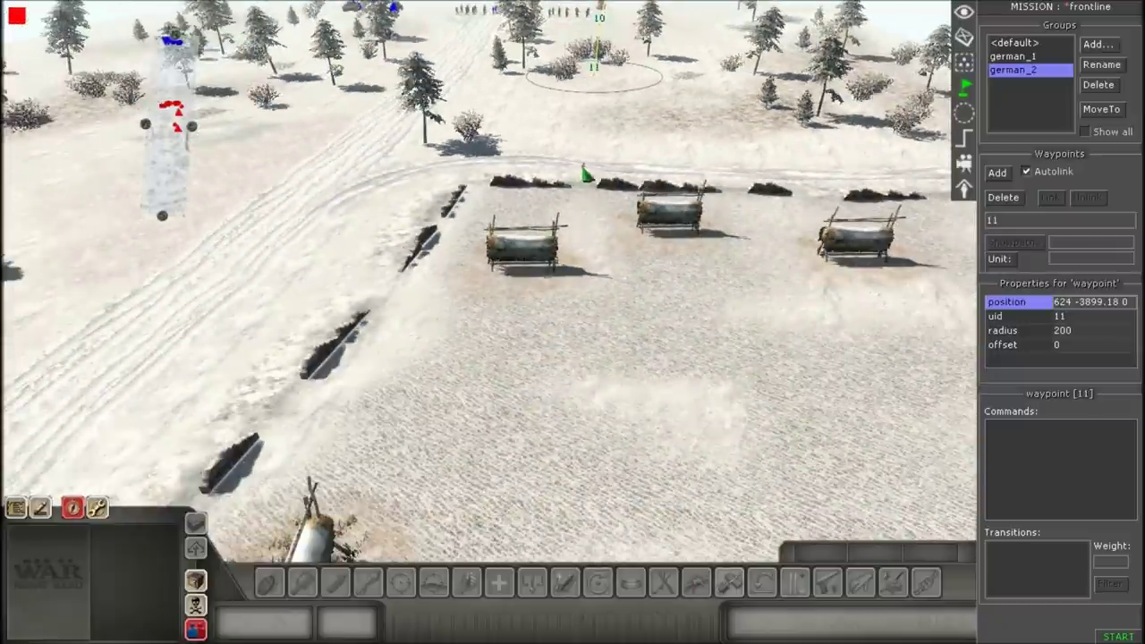
pyautogui.click(586, 174)
pyautogui.press('Up')
pyautogui.click(674, 366)
# Continue the german_2 route with three more waypoints across the trench line to the artillery gun
pyautogui.scroll(-3, 674, 366)
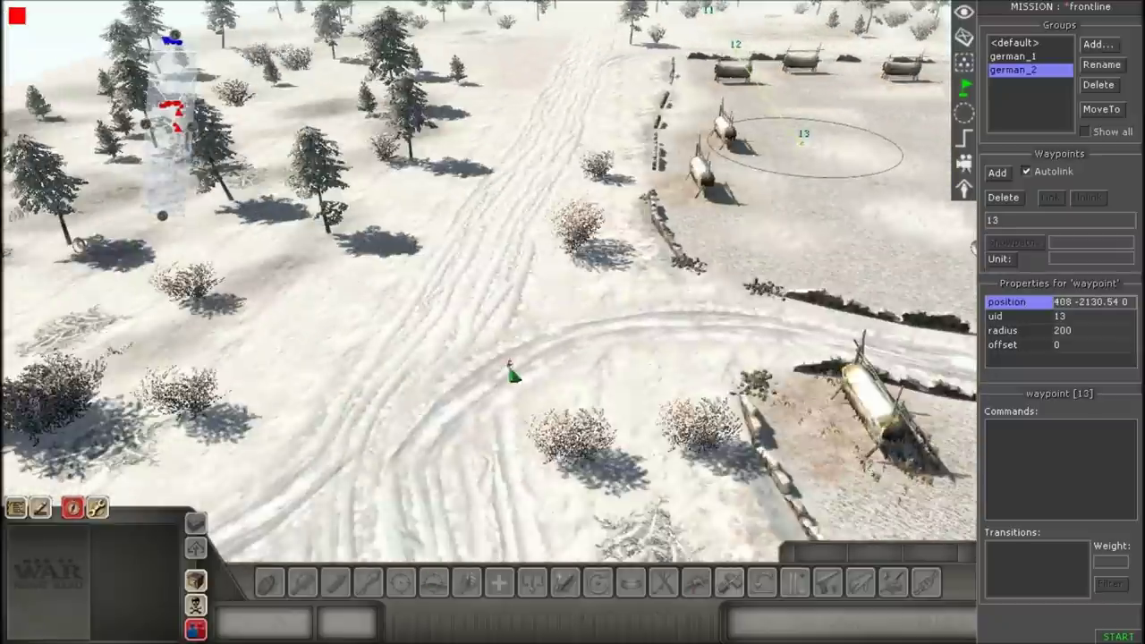
pyautogui.press('Down')
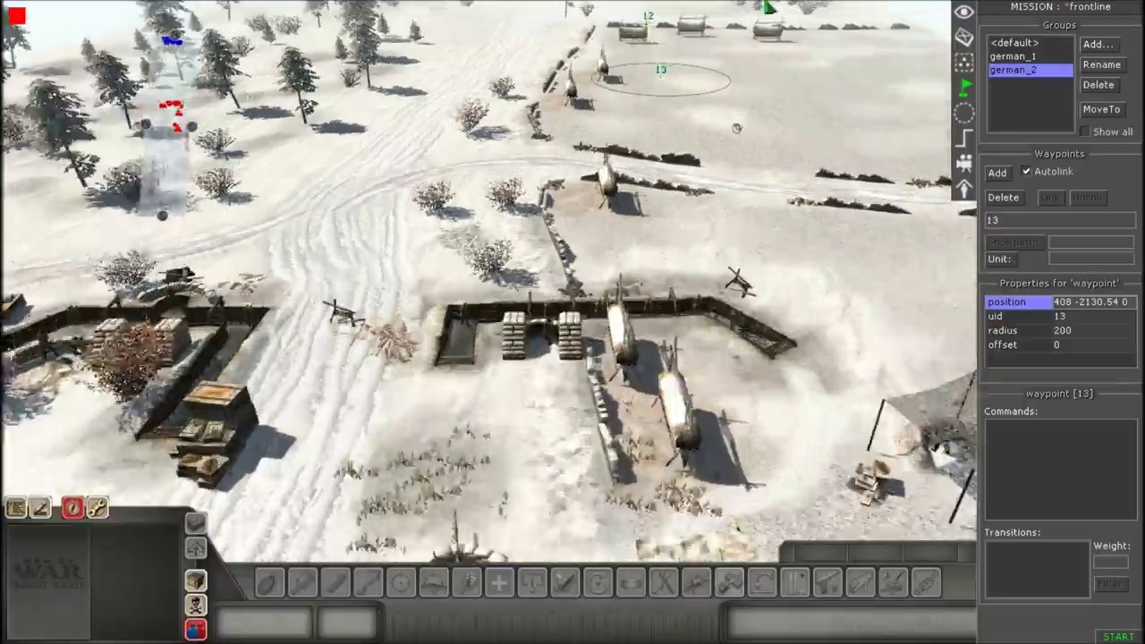
pyautogui.click(693, 319)
pyautogui.press('Down')
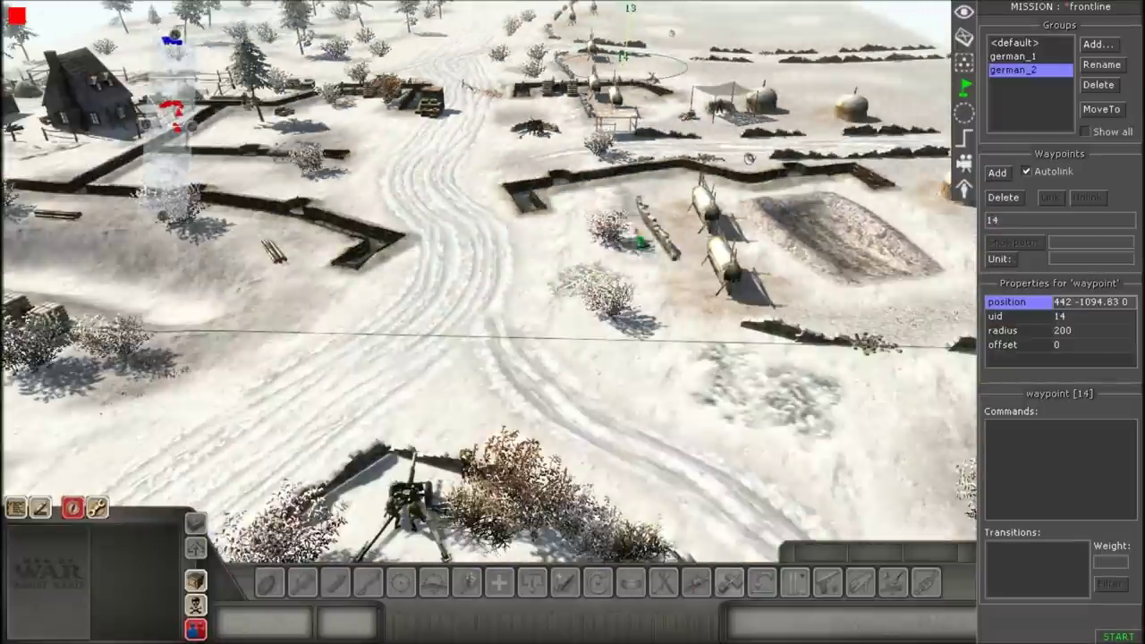
pyautogui.press('Down')
pyautogui.click(483, 315)
pyautogui.click(486, 316)
# Return to the German starting area and create a third waypoint group named german_3
pyautogui.press('Up')
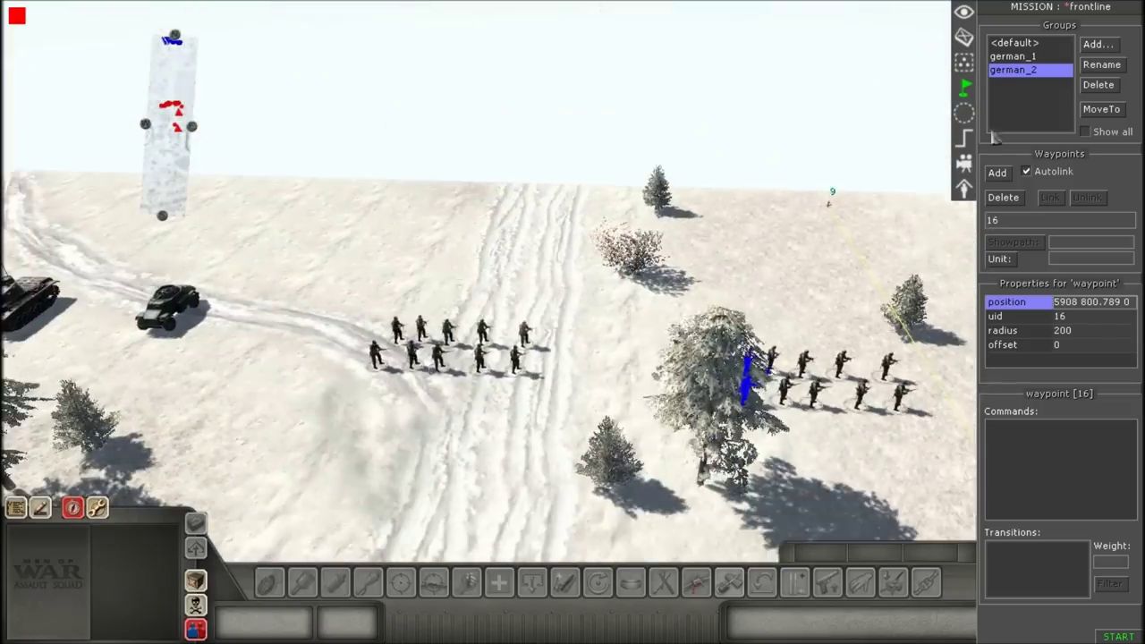
pyautogui.click(1098, 45)
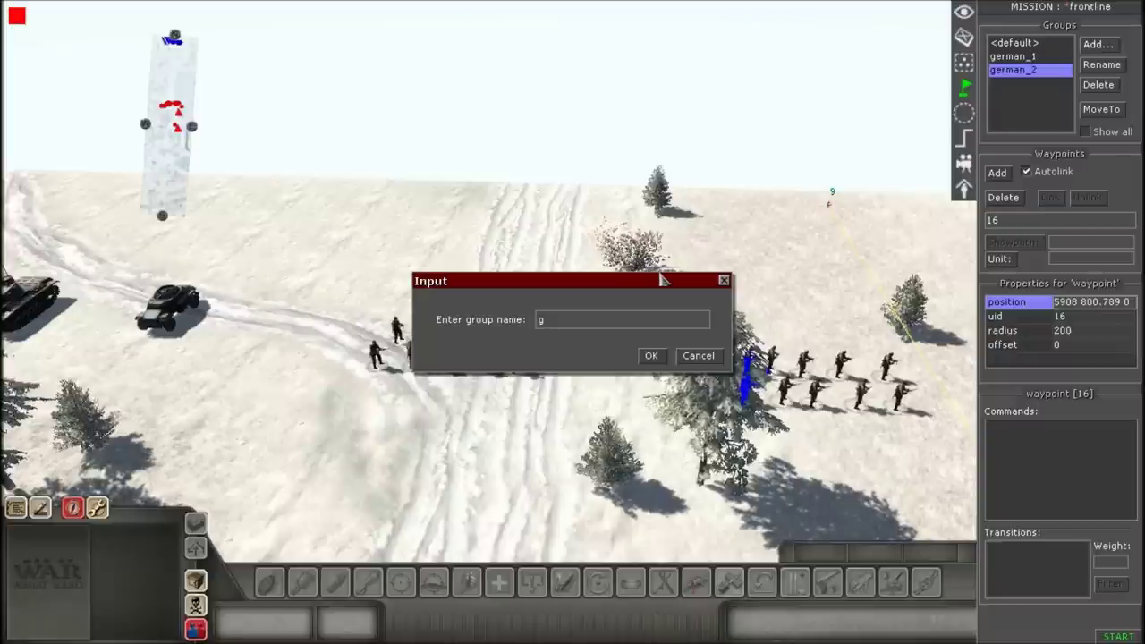
pyautogui.write('german_3')
pyautogui.press('Return')
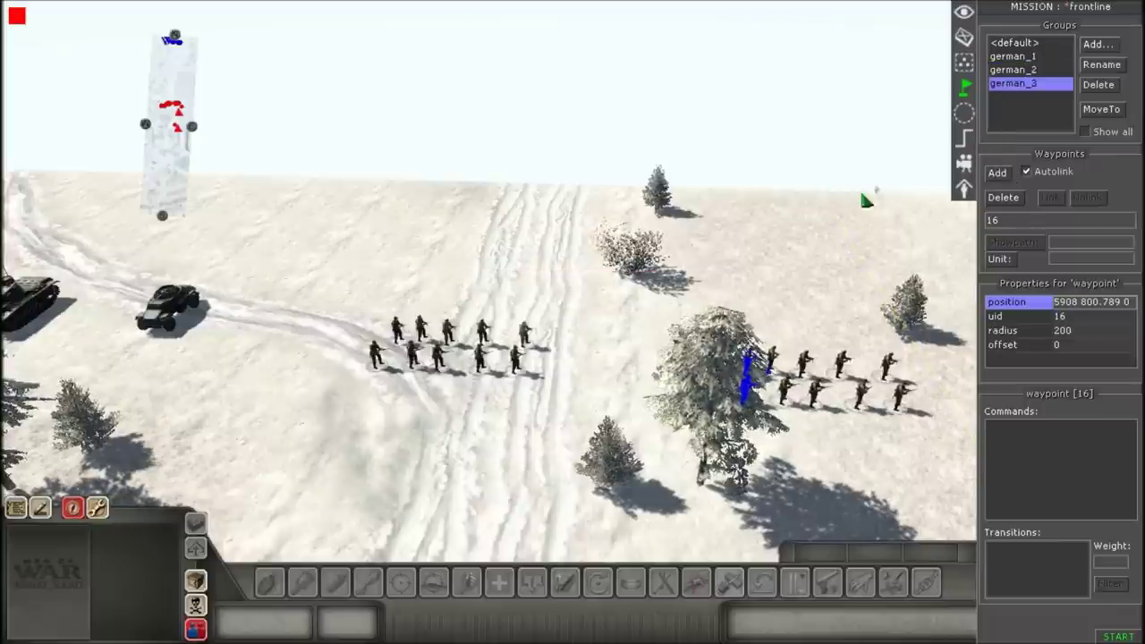
# Place the first german_3 waypoint on the snow behind the roadside soldiers and a second one on the tracks ahead of them
pyautogui.click(501, 226)
pyautogui.click(994, 178)
pyautogui.press('Down')
pyautogui.press('Left')
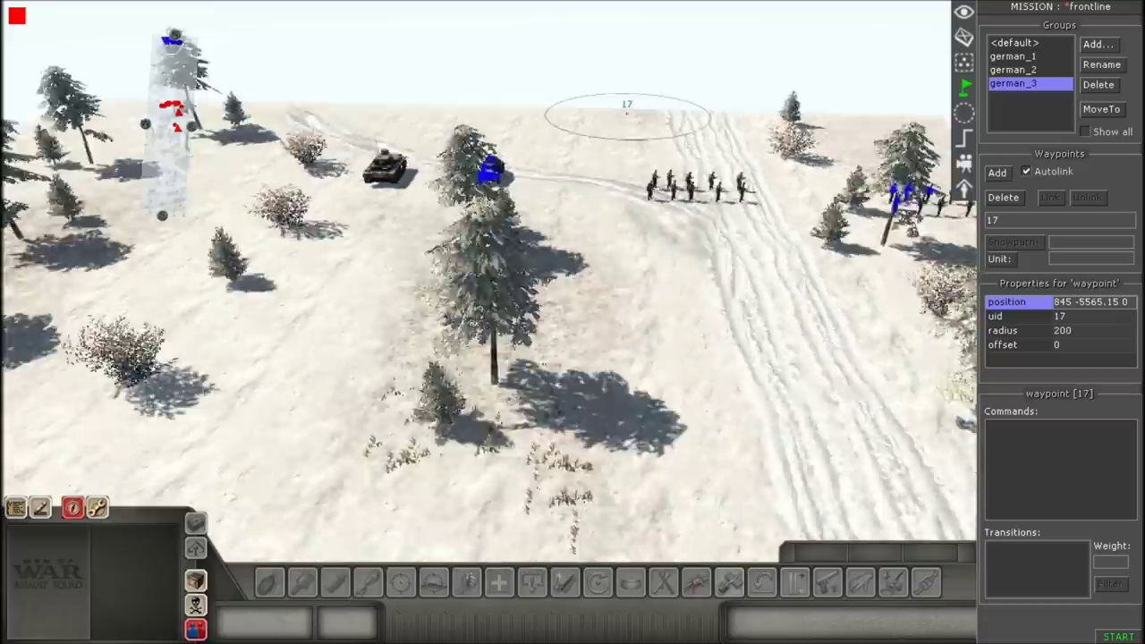
pyautogui.press('Right')
pyautogui.click(446, 252)
pyautogui.press('Left')
pyautogui.press('Down')
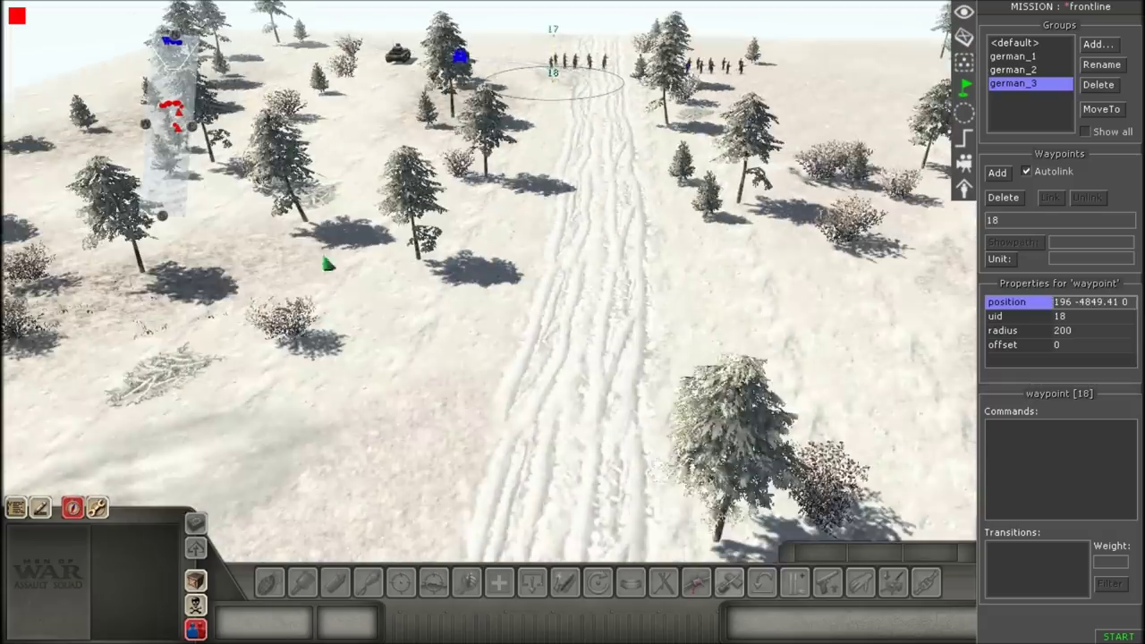
# Extend the german_3 route with autolinked waypoints along the tracks, past the fenced field and through the trench line into the enemy position
pyautogui.click(539, 220)
pyautogui.press('Down')
pyautogui.click(441, 356)
pyautogui.press('Down')
pyautogui.press('Left')
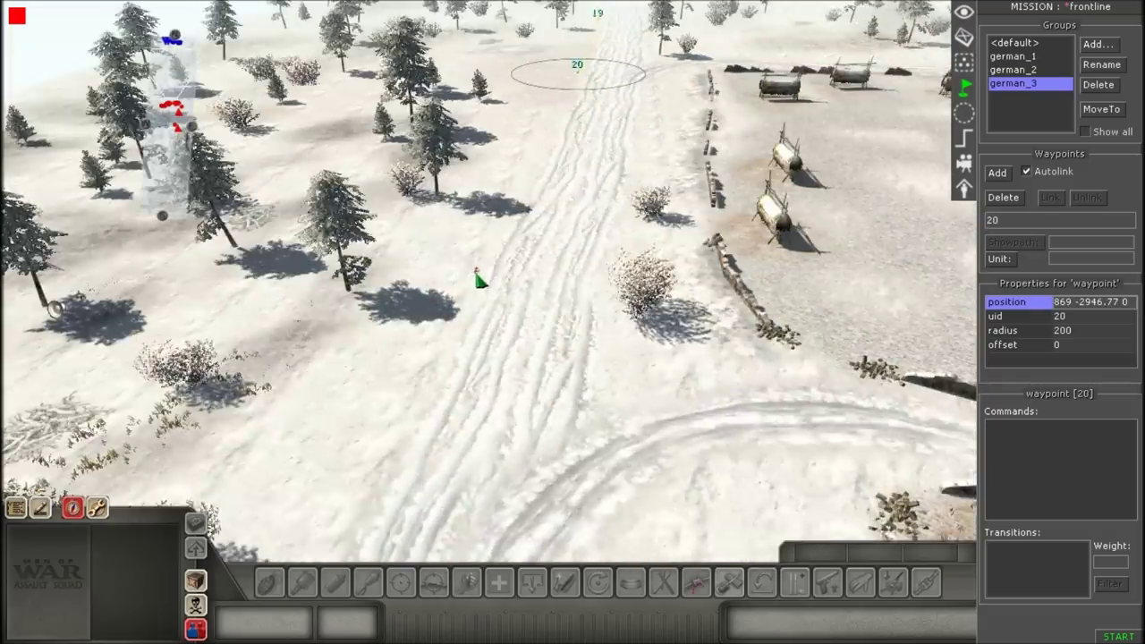
pyautogui.click(478, 280)
pyautogui.press('Down')
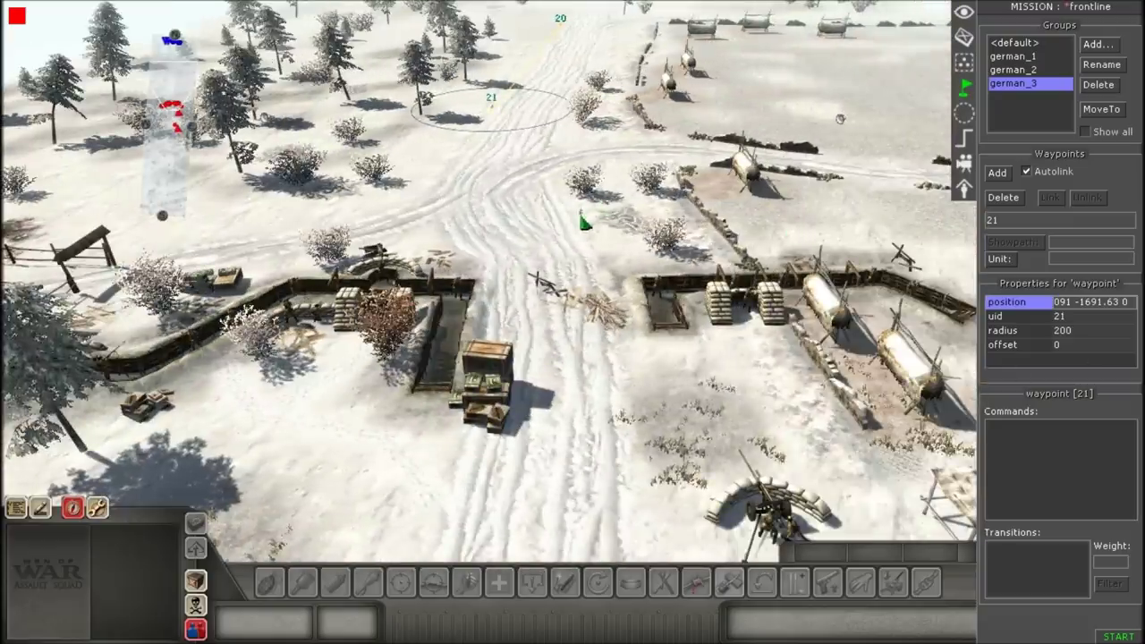
pyautogui.click(539, 228)
pyautogui.press('Down')
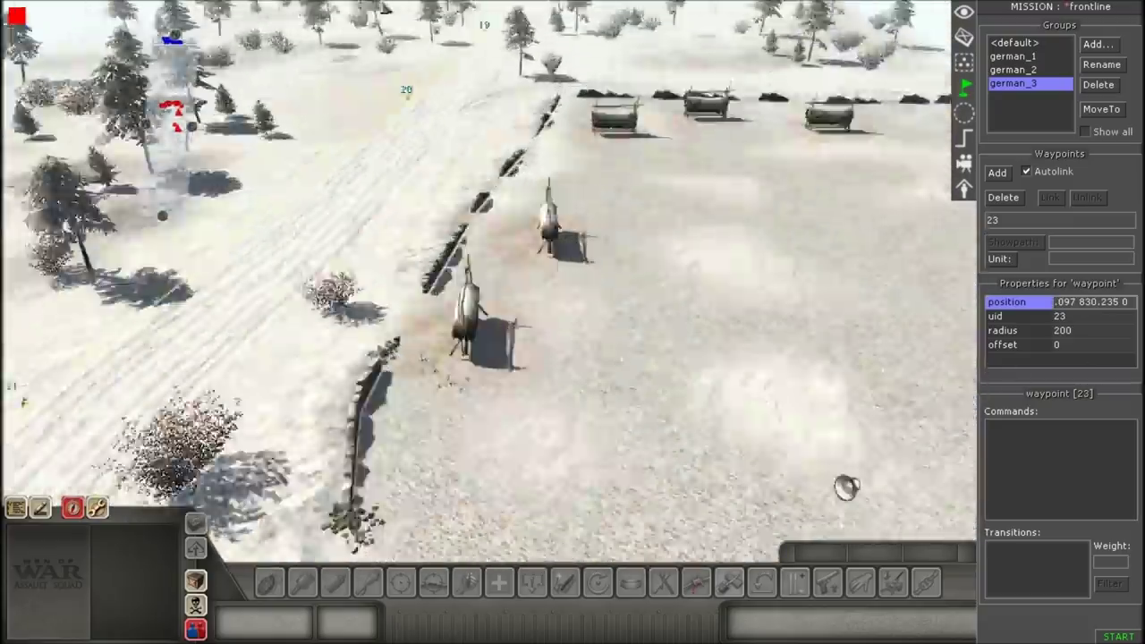
# Return to the German starting area and create a fourth waypoint group named german_4
pyautogui.press('Up')
pyautogui.press('Right')
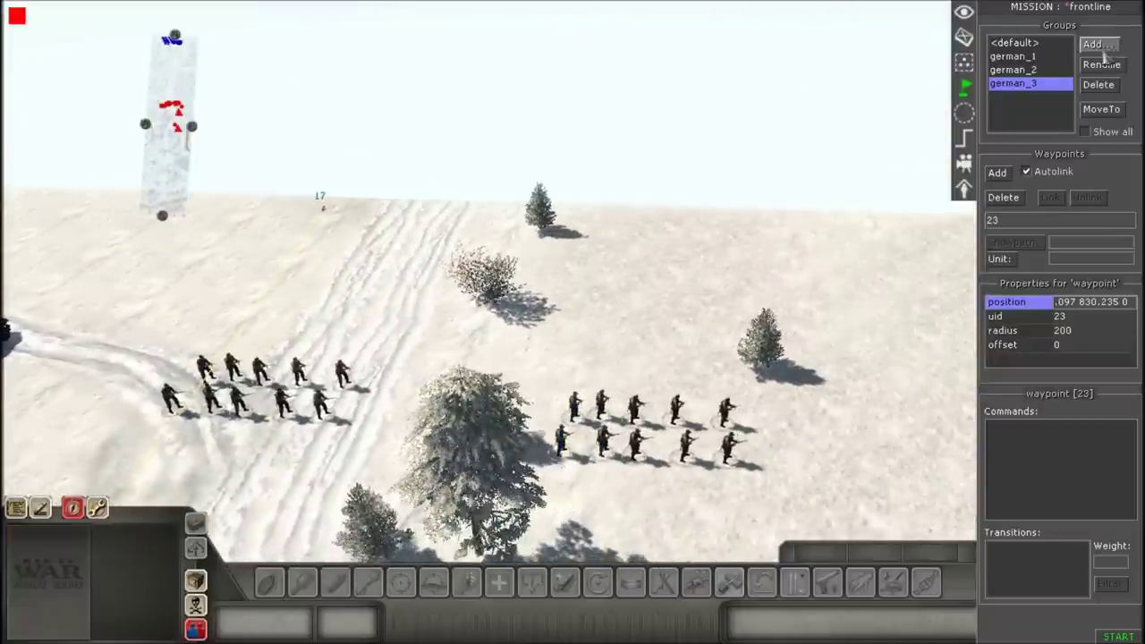
pyautogui.click(1099, 44)
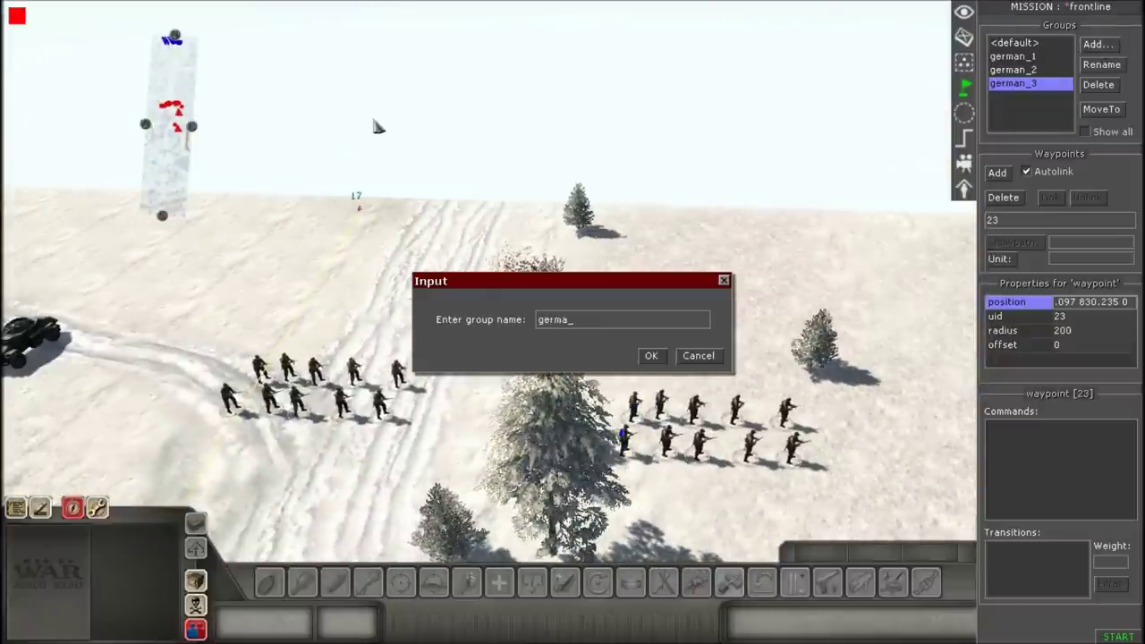
pyautogui.write('german_4')
pyautogui.press('Return')
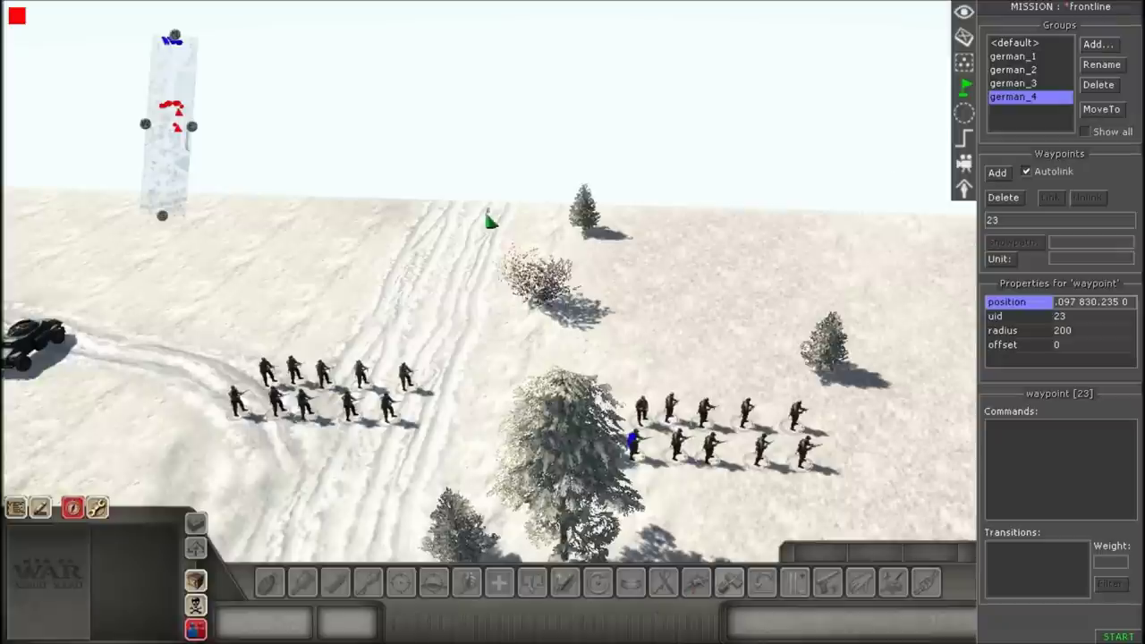
# Lay out six autolinked german_4 waypoints from behind the soldiers, along the road and through the trenches to the gun among the bushes
pyautogui.click(452, 184)
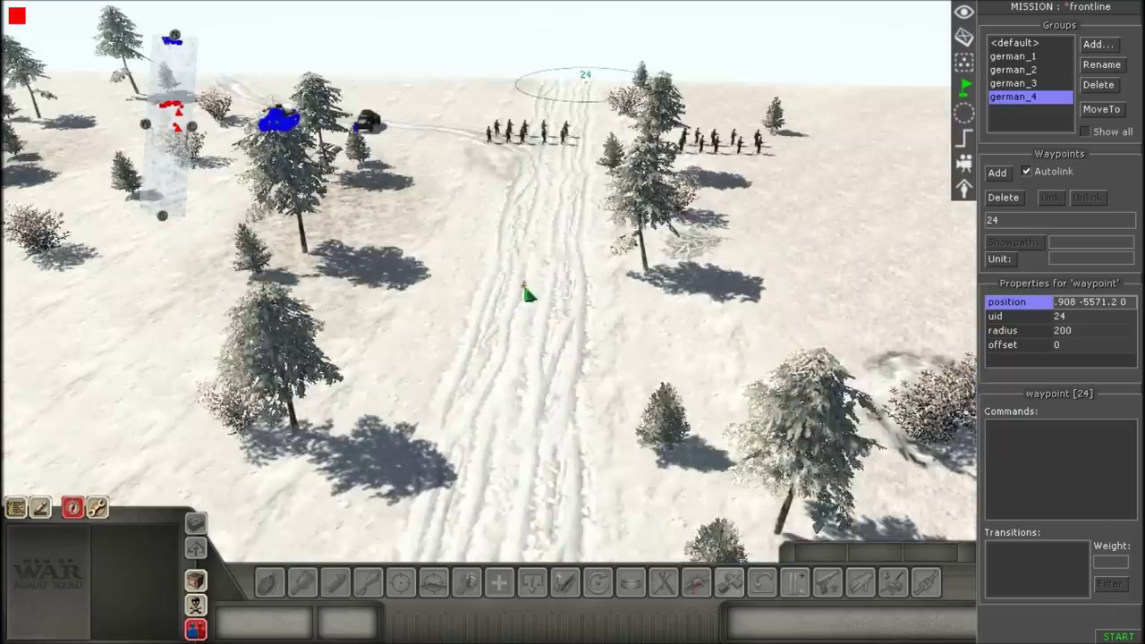
pyautogui.click(549, 368)
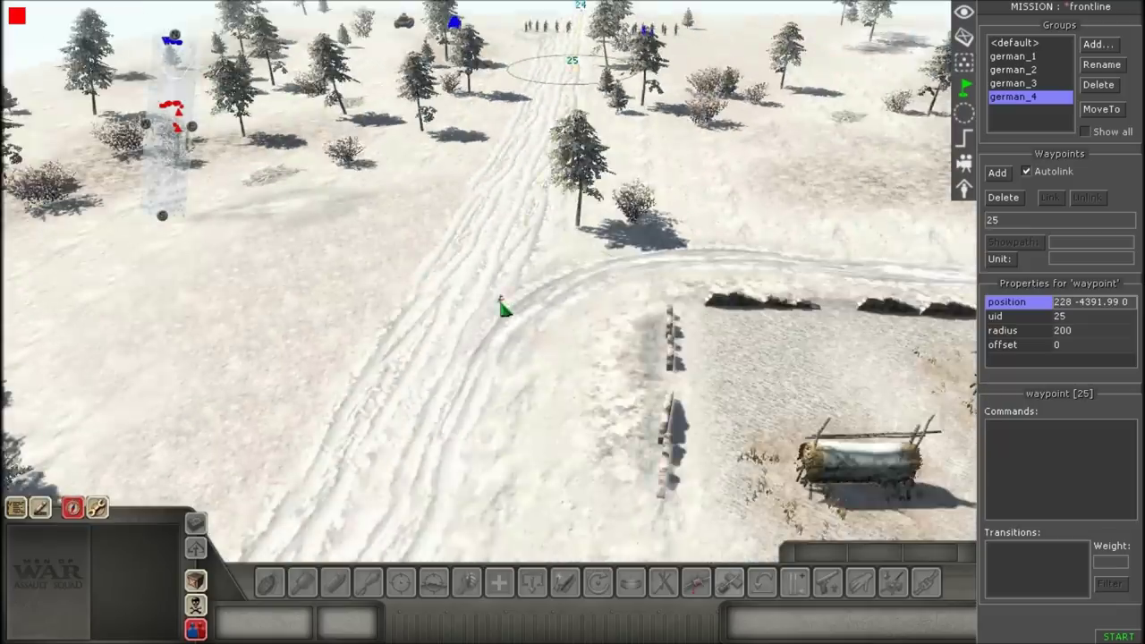
pyautogui.click(501, 307)
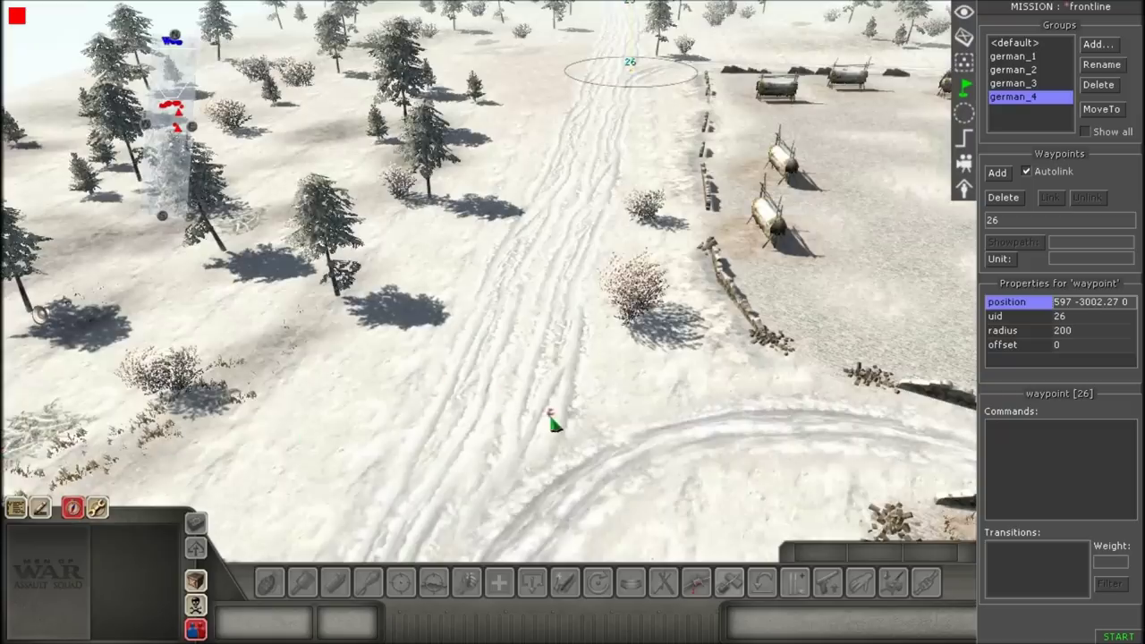
pyautogui.click(551, 420)
pyautogui.click(579, 211)
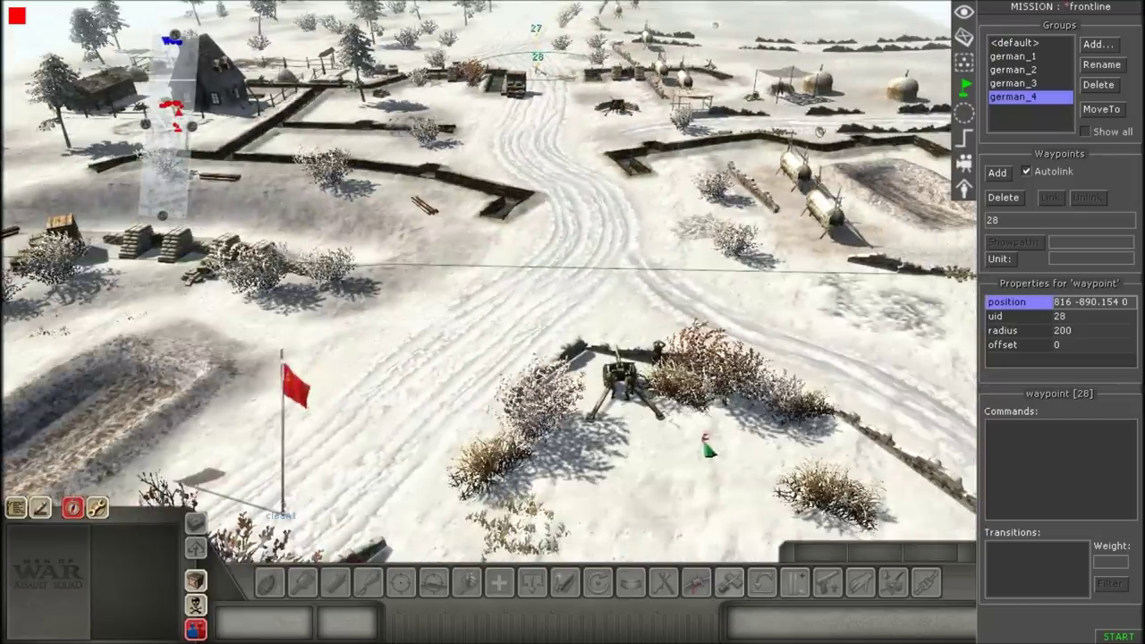
pyautogui.click(647, 460)
pyautogui.press('Up')
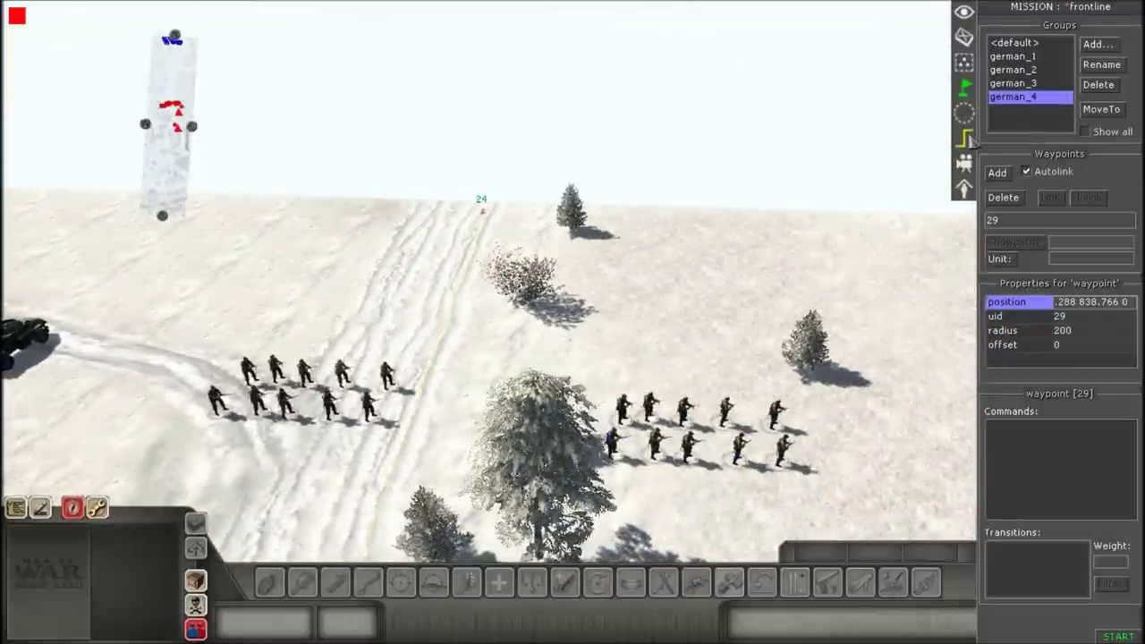
# Create a polygon zone named german_attack in the German starting area
pyautogui.click(964, 136)
pyautogui.press('Left')
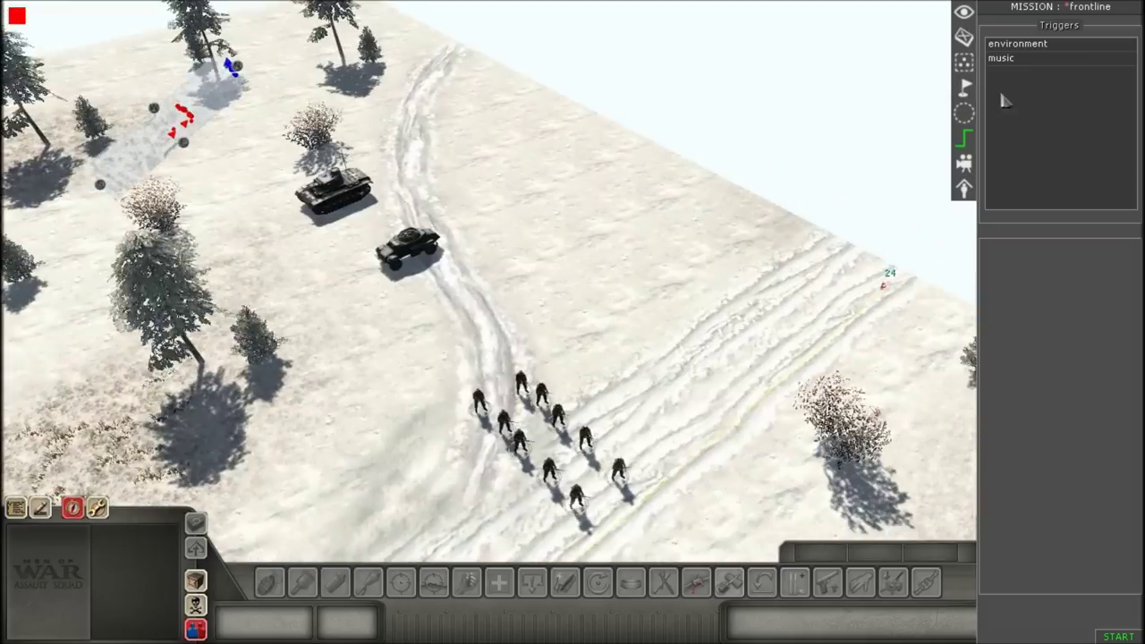
pyautogui.click(963, 114)
pyautogui.press('Down')
pyautogui.moveTo(825, 337); pyautogui.dragTo(912, 326, button='middle')
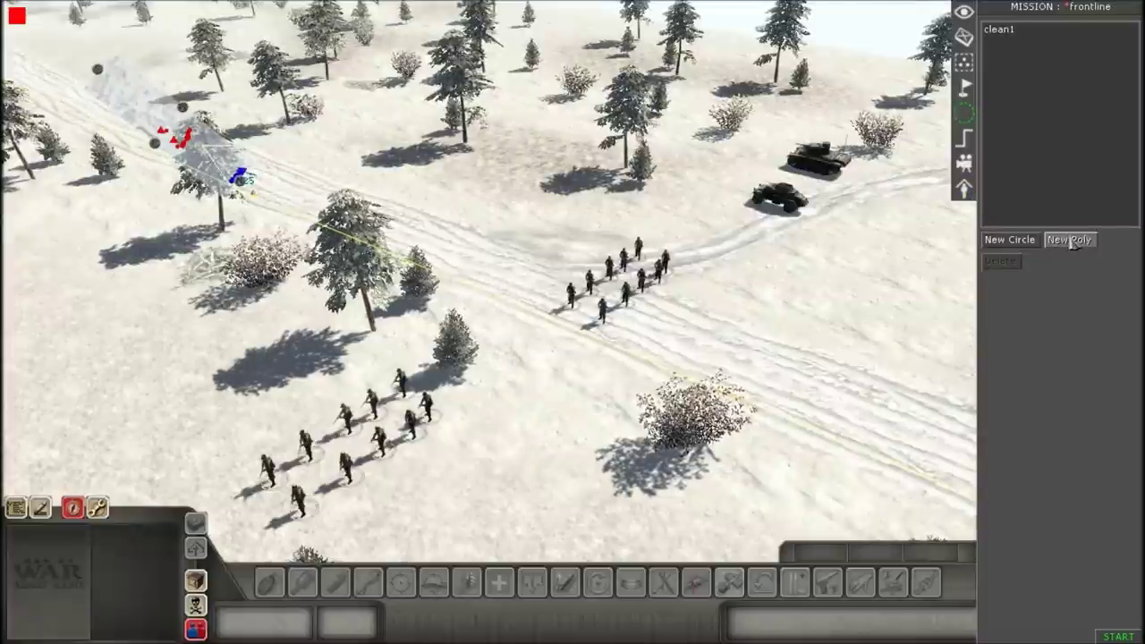
pyautogui.moveTo(224, 269); pyautogui.dragTo(571, 246, button='middle')
pyautogui.scroll(-2, 566, 248)
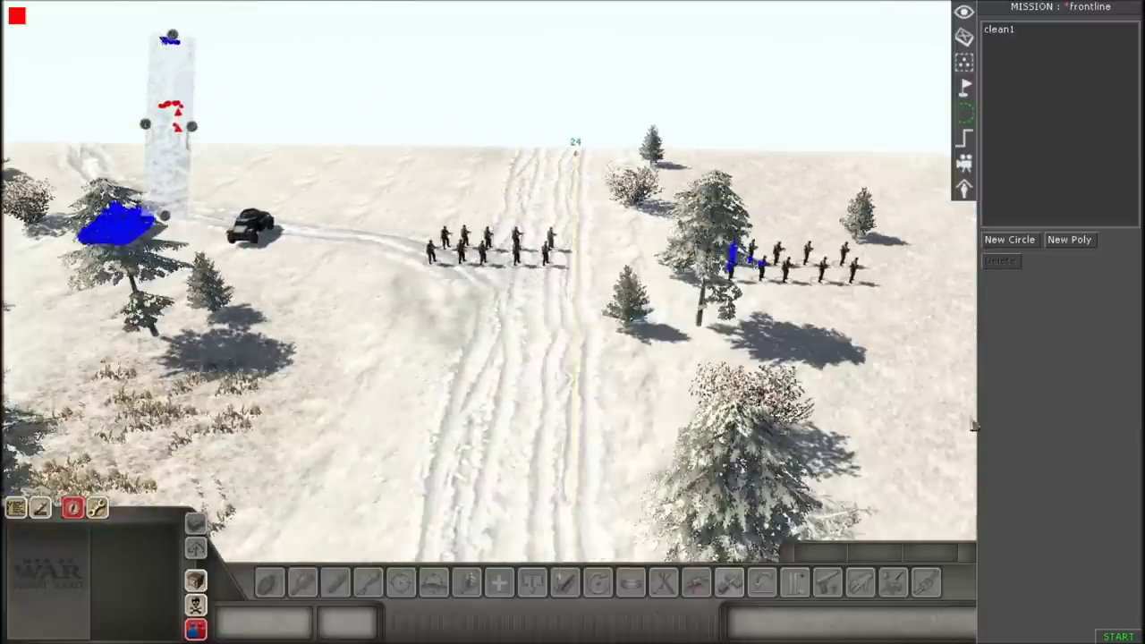
pyautogui.click(1070, 239)
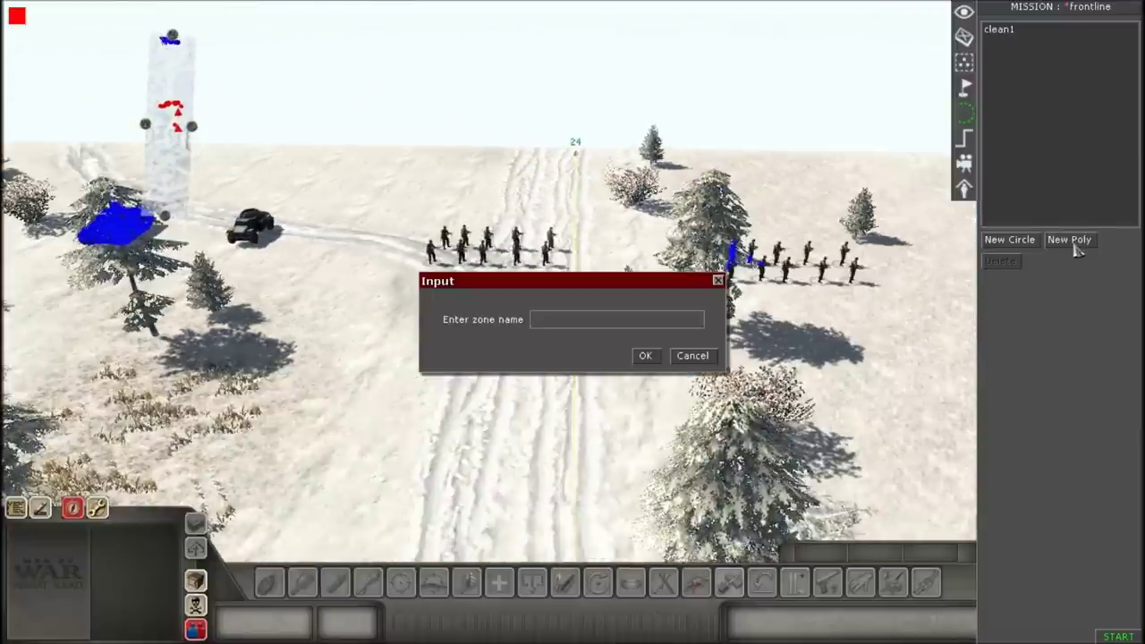
pyautogui.write('german_atta_')
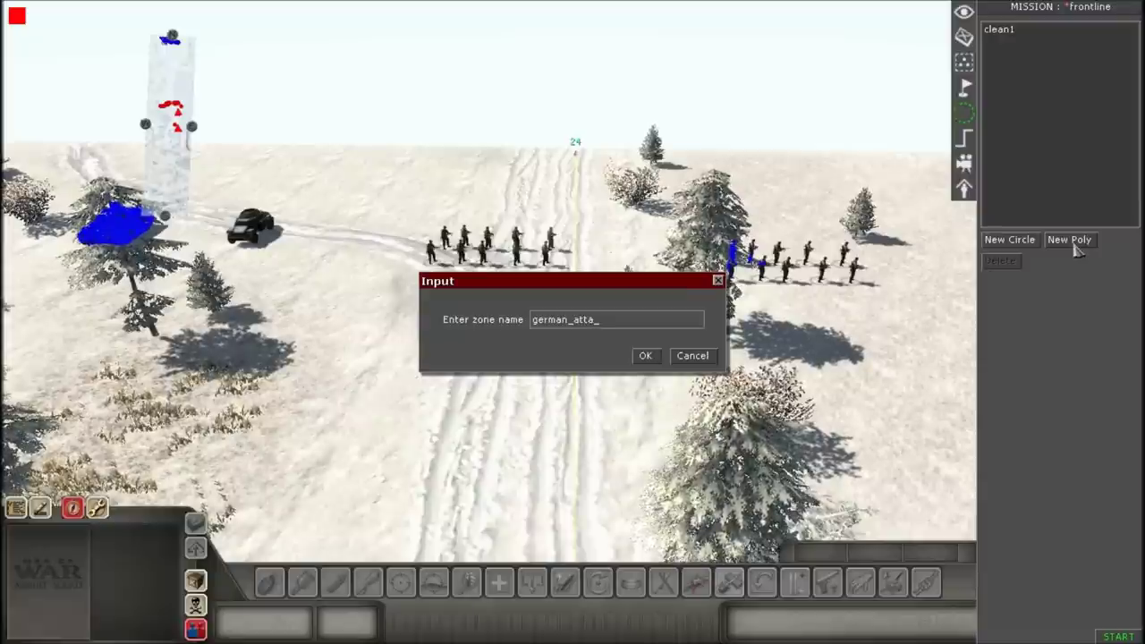
pyautogui.write('ck')
pyautogui.press('Return')
# Stretch the german_attack zone's two corners on the infantry side outward past the far squad to the lone fir tree
pyautogui.press('Down')
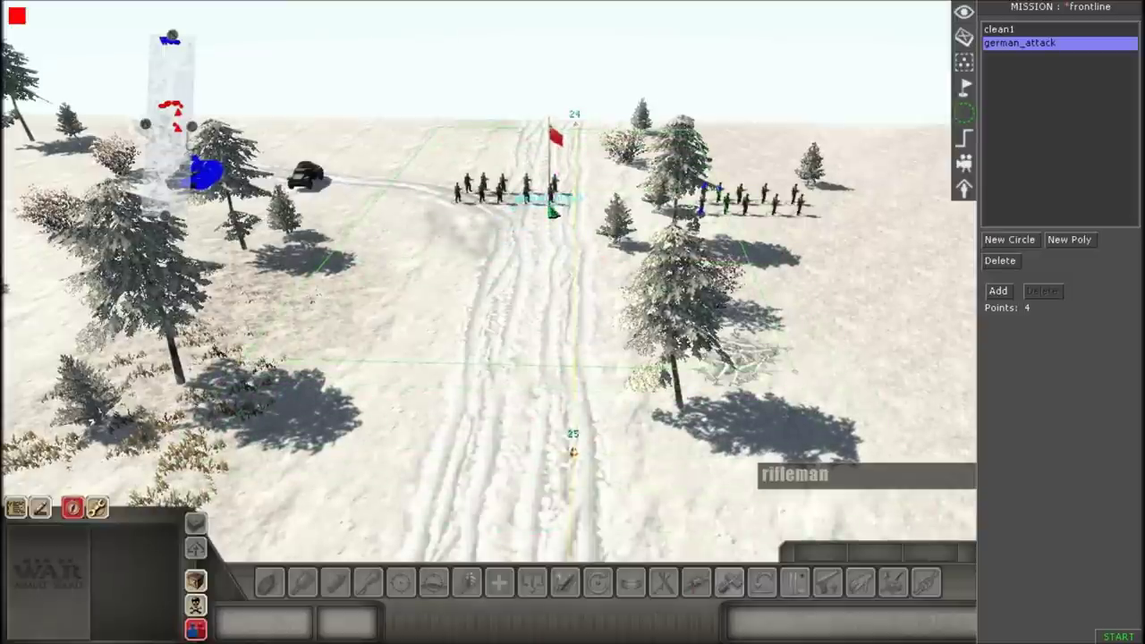
pyautogui.press('Right')
pyautogui.moveTo(796, 372)
pyautogui.mouseDown()
pyautogui.moveTo(685, 376)
pyautogui.moveTo(784, 357)
pyautogui.mouseUp()
pyautogui.press('Left')
pyautogui.press('Up')
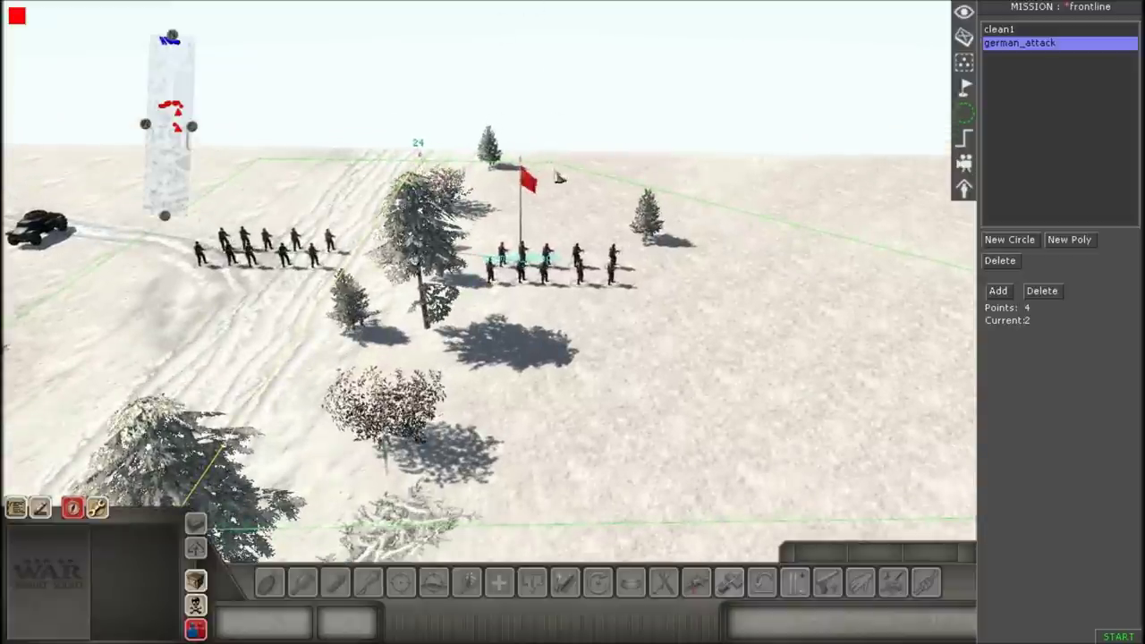
pyautogui.press('Right')
pyautogui.moveTo(554, 162); pyautogui.dragTo(796, 170)
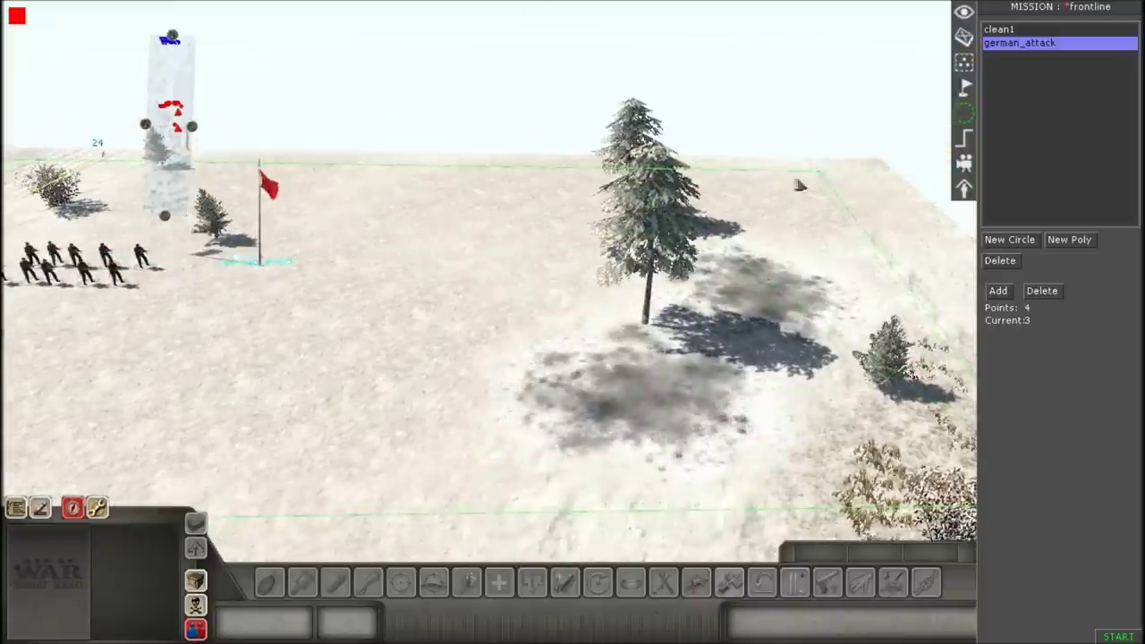
# Move the german_attack zone's two remaining corners outward beyond the tank so the polygon surrounds the vehicles and infantry
pyautogui.press('Left')
pyautogui.press('Right')
pyautogui.moveTo(803, 163); pyautogui.dragTo(287, 163)
pyautogui.press('Down')
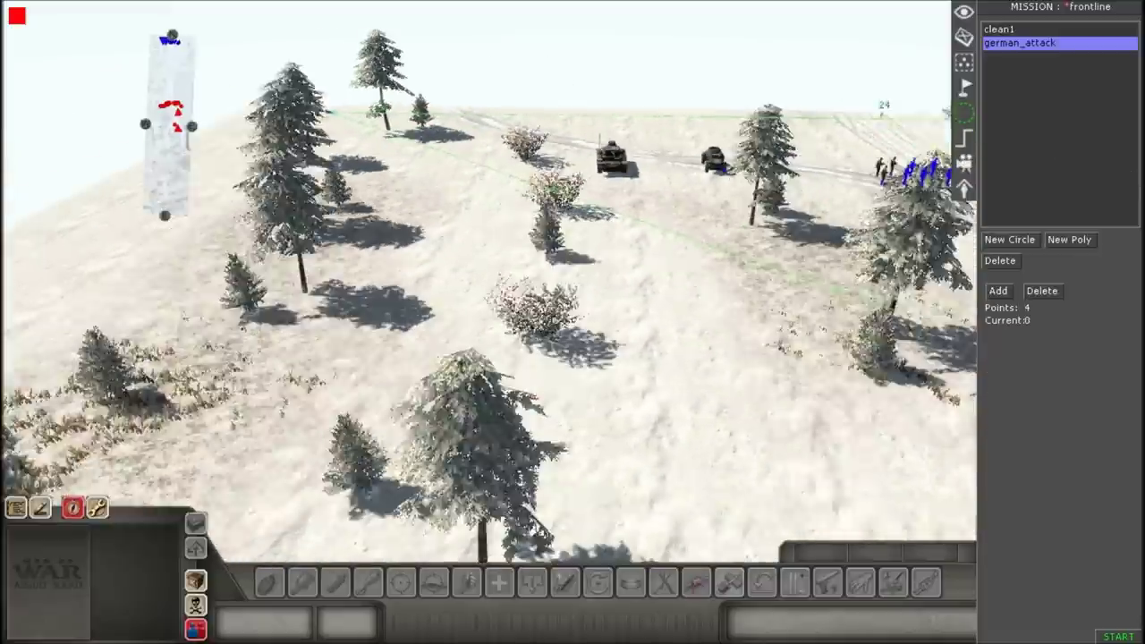
pyautogui.press('Right')
pyautogui.press('Left')
pyautogui.moveTo(628, 311); pyautogui.dragTo(450, 287)
pyautogui.press('Right')
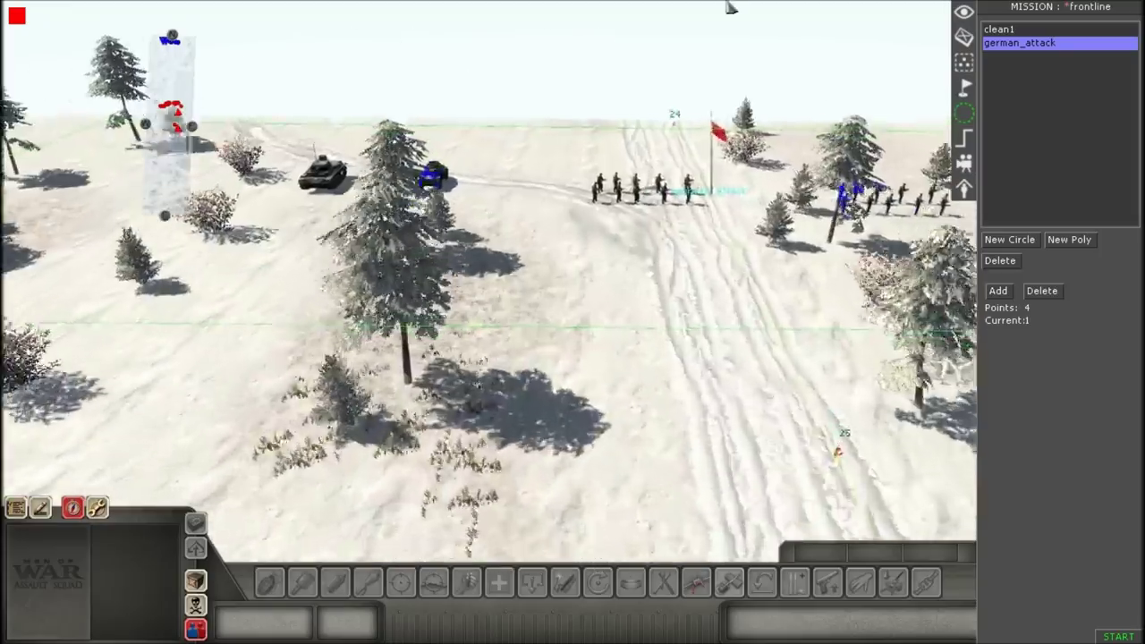
# Inspect the german_attack zone's boundary around the German infantry and vehicles
pyautogui.press('Up')
pyautogui.scroll(3, 501, 197)
pyautogui.press('Left')
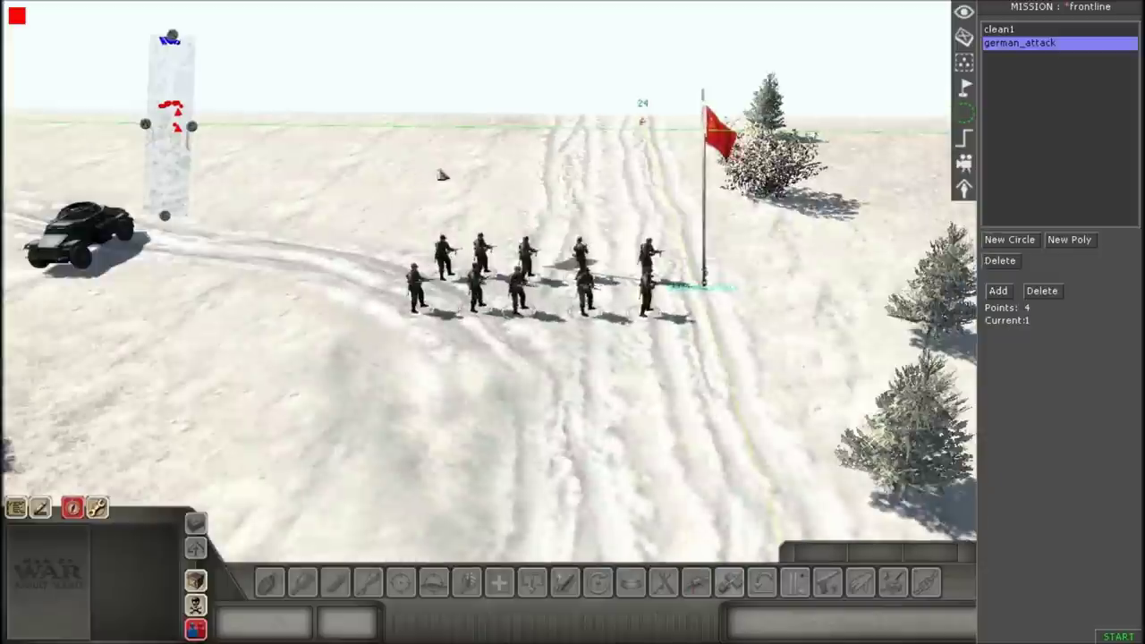
pyautogui.scroll(-3, 449, 192)
pyautogui.scroll(3, 841, 143)
pyautogui.scroll(-4, 1068, 179)
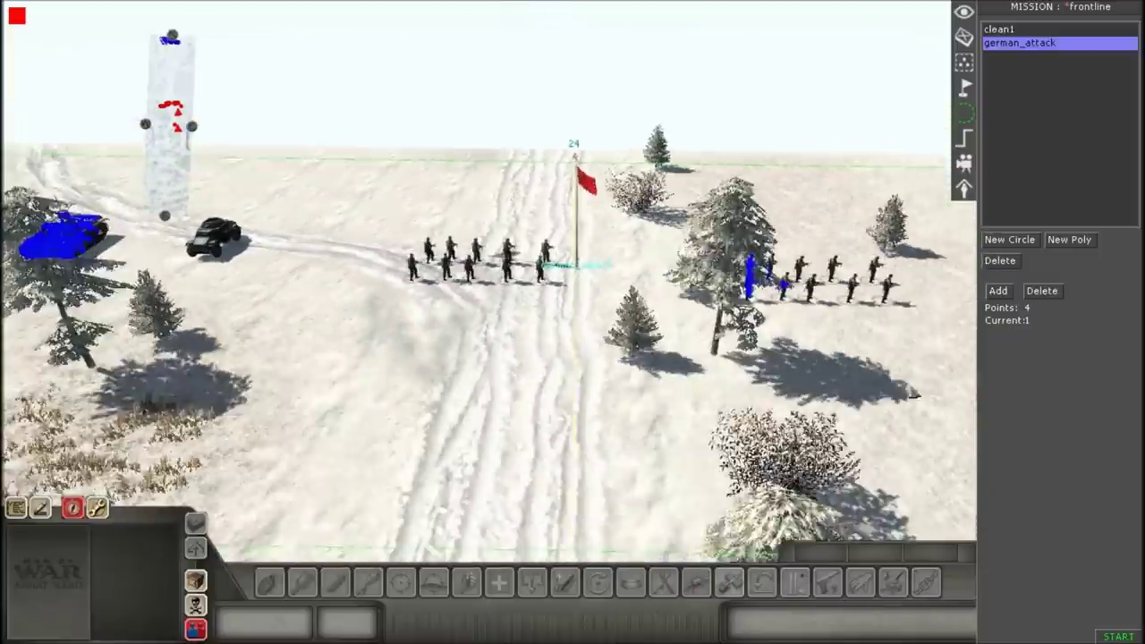
pyautogui.scroll(1, 1062, 109)
pyautogui.scroll(2, 765, 174)
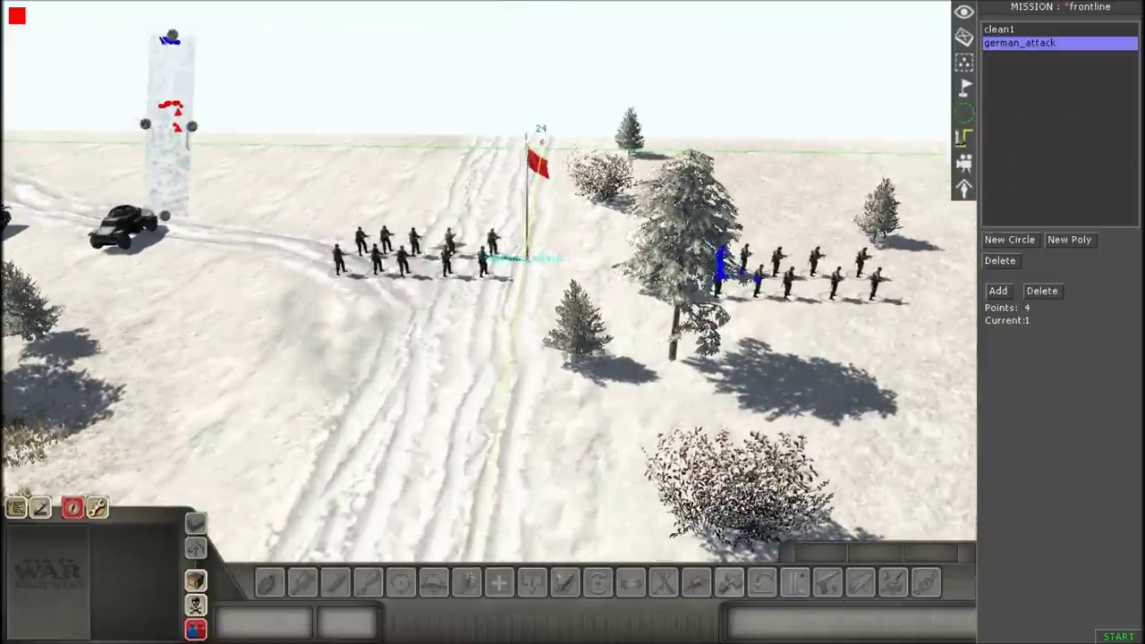
# Create a new mission trigger named german_inf_1
pyautogui.click(964, 137)
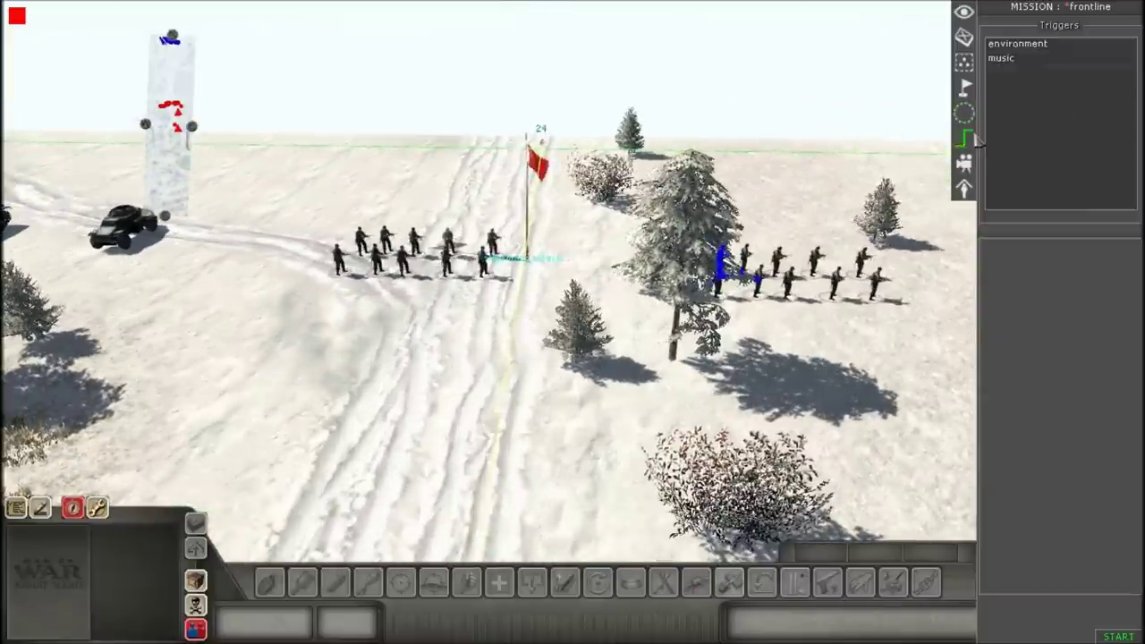
pyautogui.rightClick(1036, 103)
pyautogui.click(1046, 105)
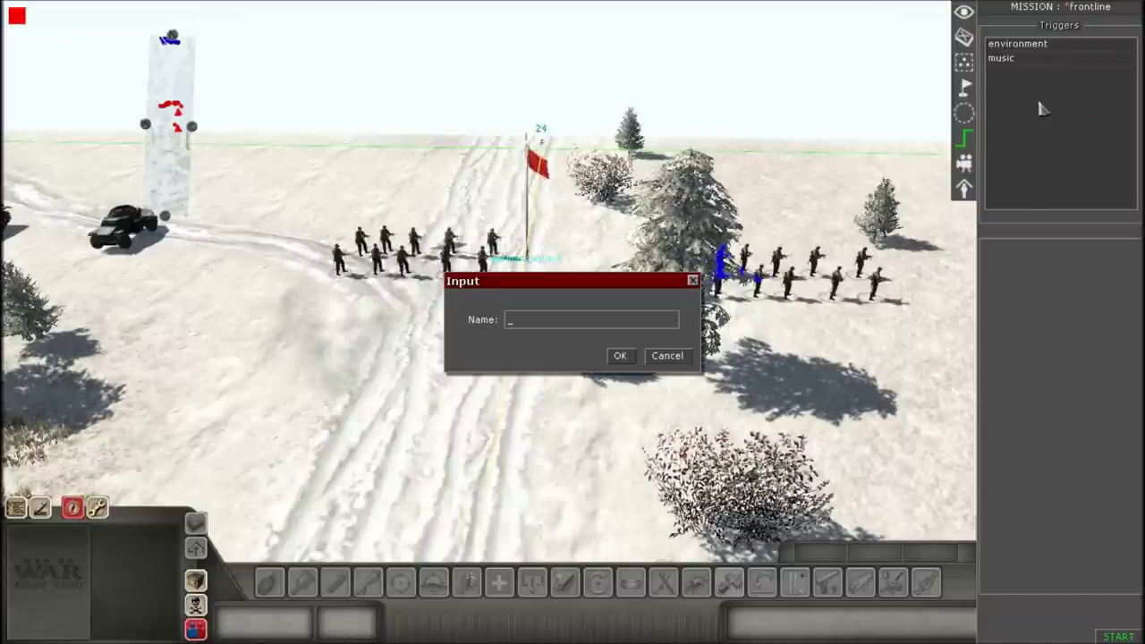
pyautogui.write('german_')
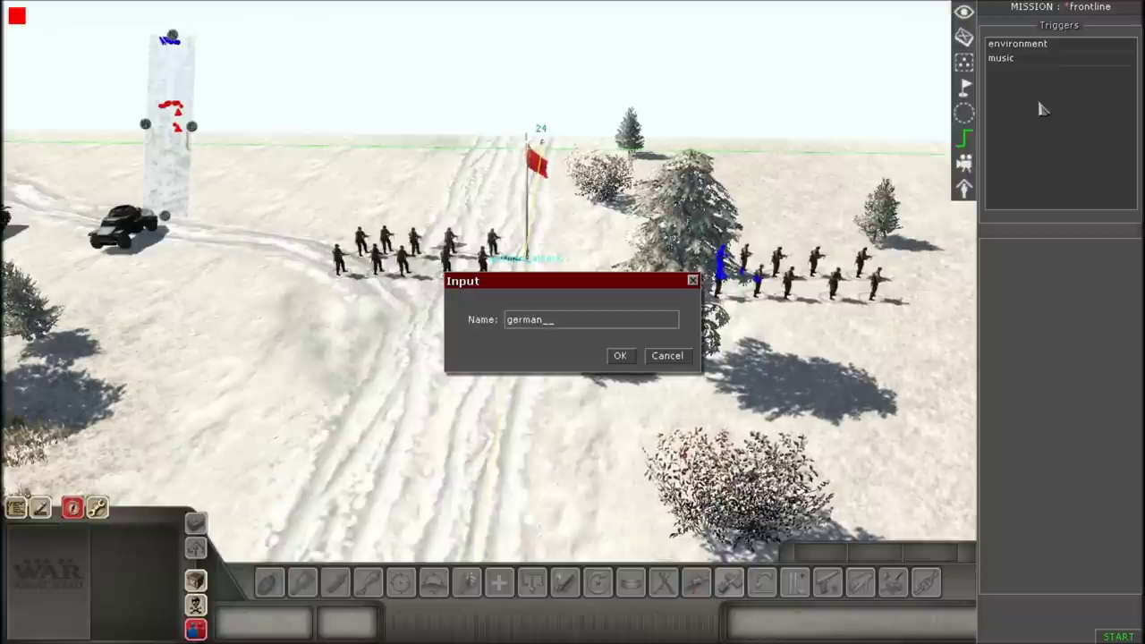
pyautogui.write('inf_1')
pyautogui.press('Return')
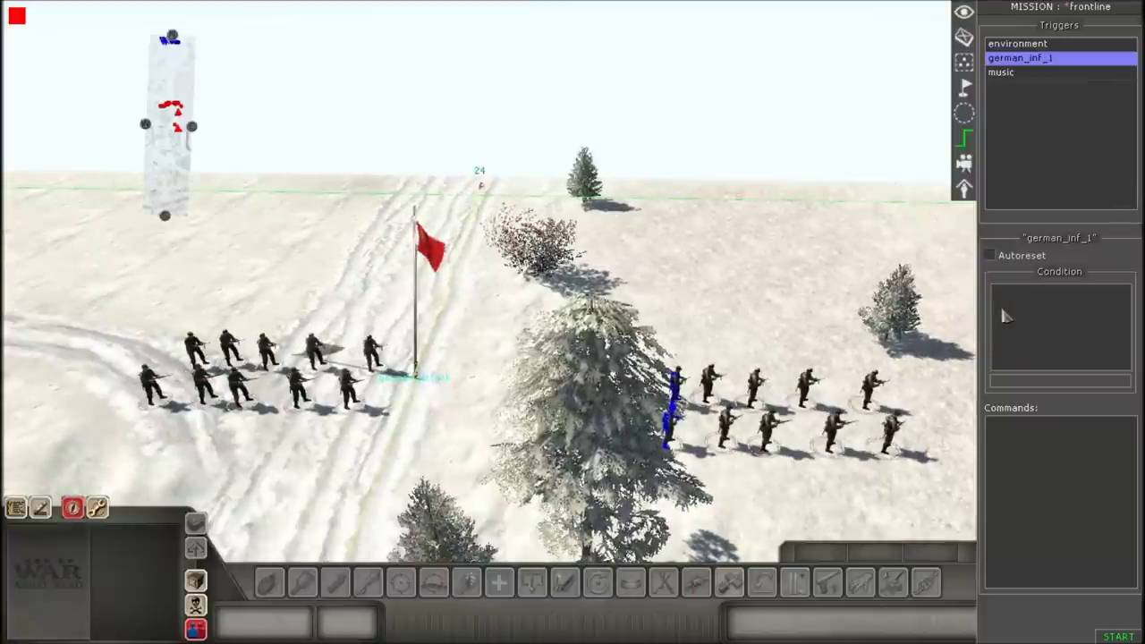
# Add an entities condition to the german_inf_1 trigger
pyautogui.rightClick(1009, 315)
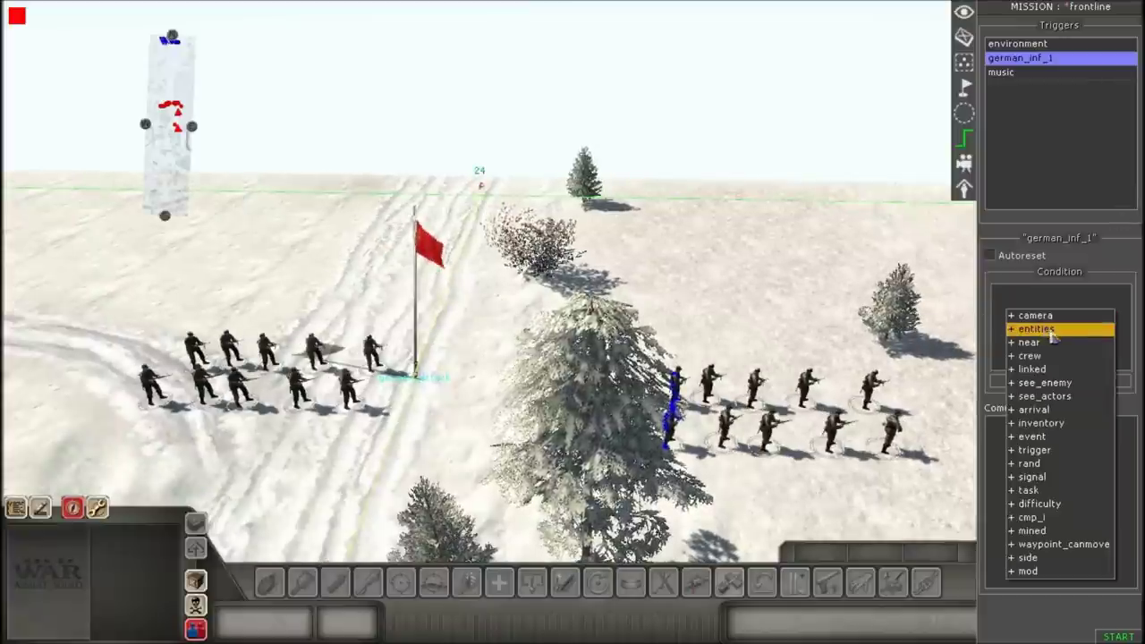
pyautogui.click(1056, 289)
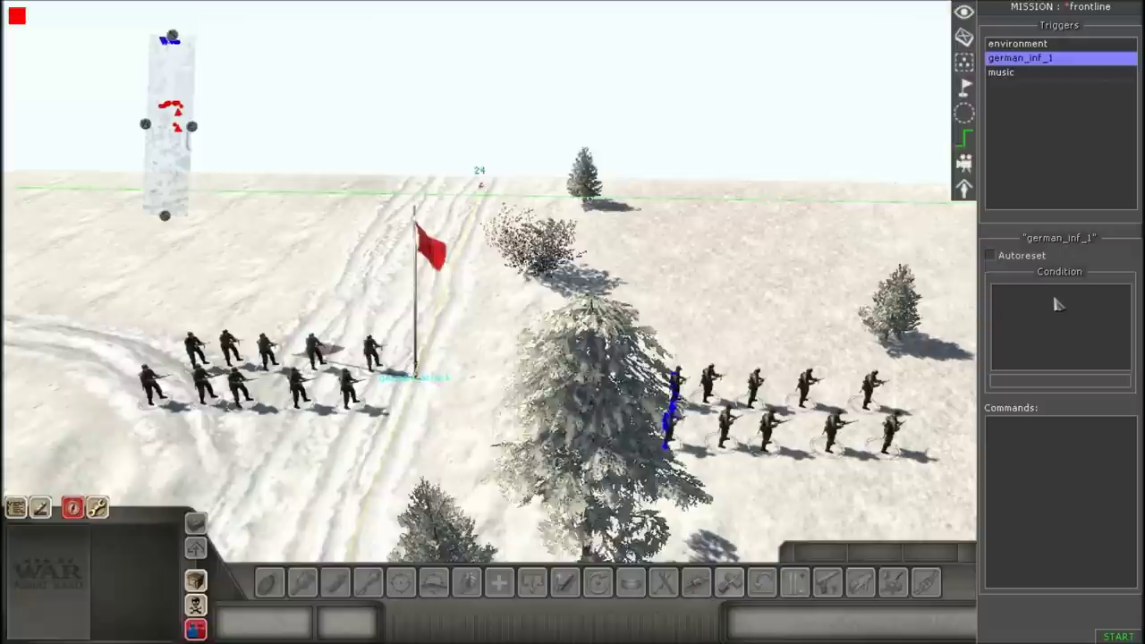
pyautogui.rightClick(1056, 306)
pyautogui.click(1064, 317)
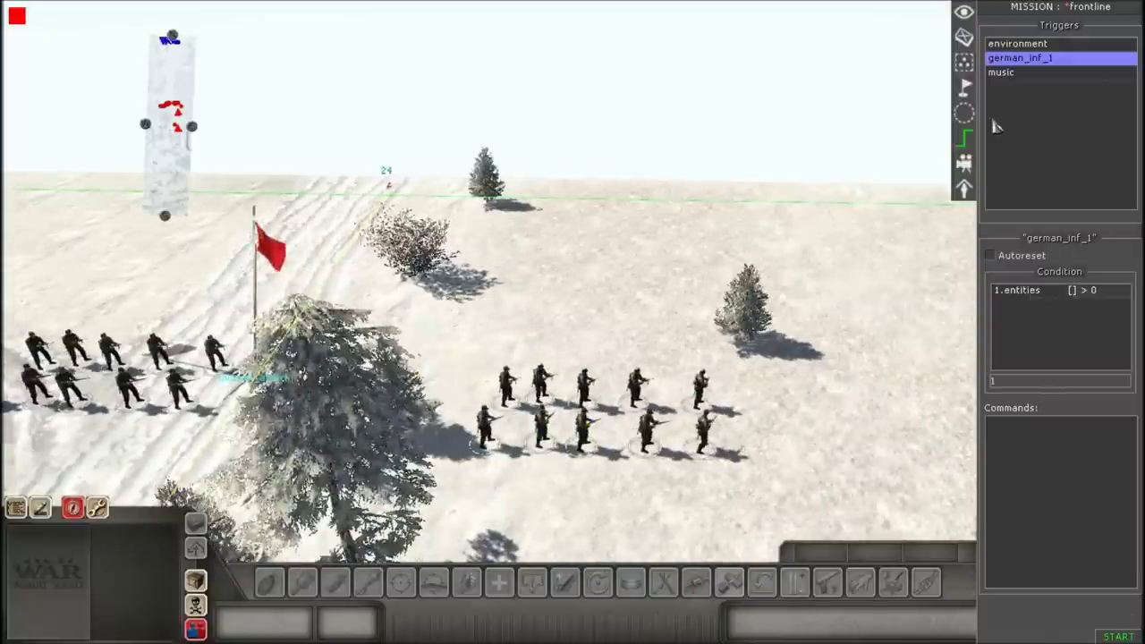
# Set the german_inf_1 entities condition's tag to german_soldier_1 and its state to not dead
pyautogui.click(964, 88)
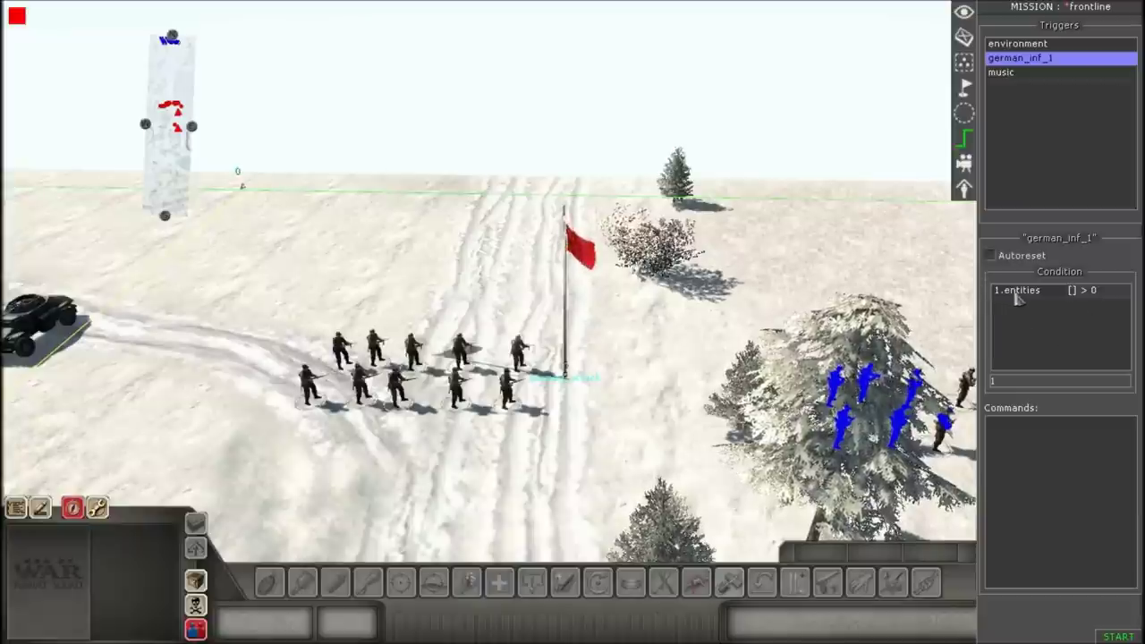
pyautogui.click(1040, 290)
pyautogui.doubleClick(1028, 290)
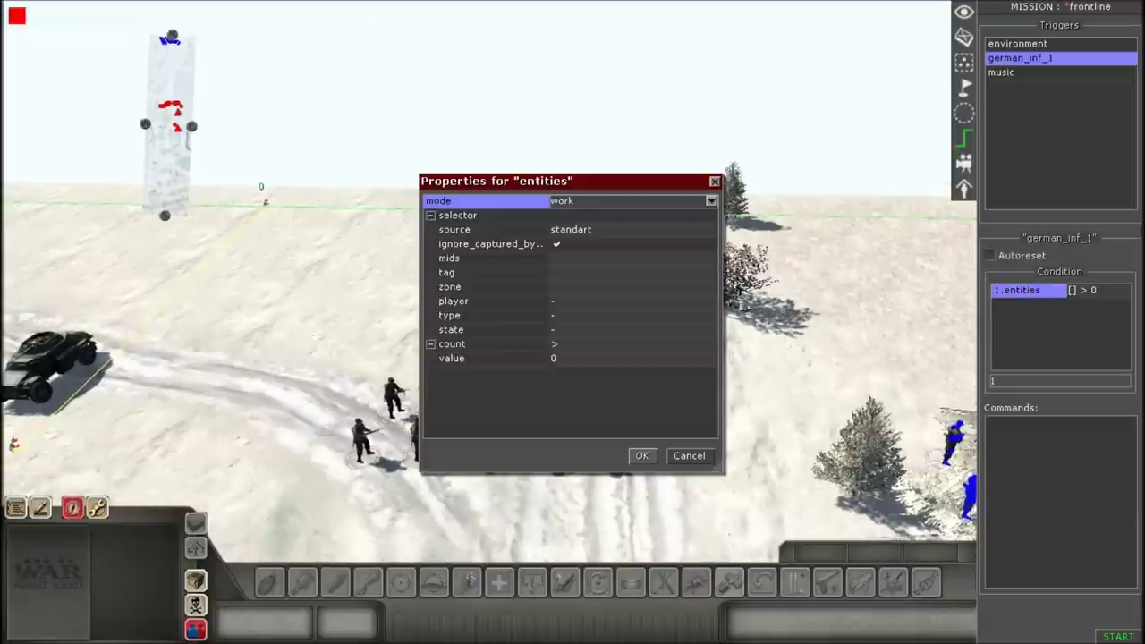
pyautogui.click(586, 275)
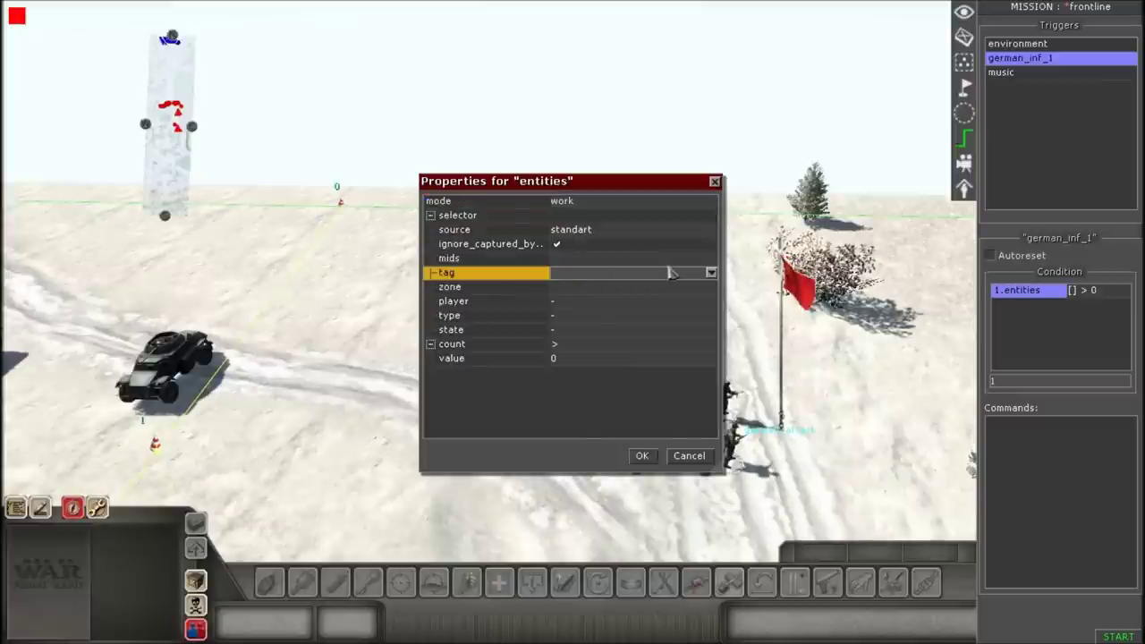
pyautogui.click(711, 276)
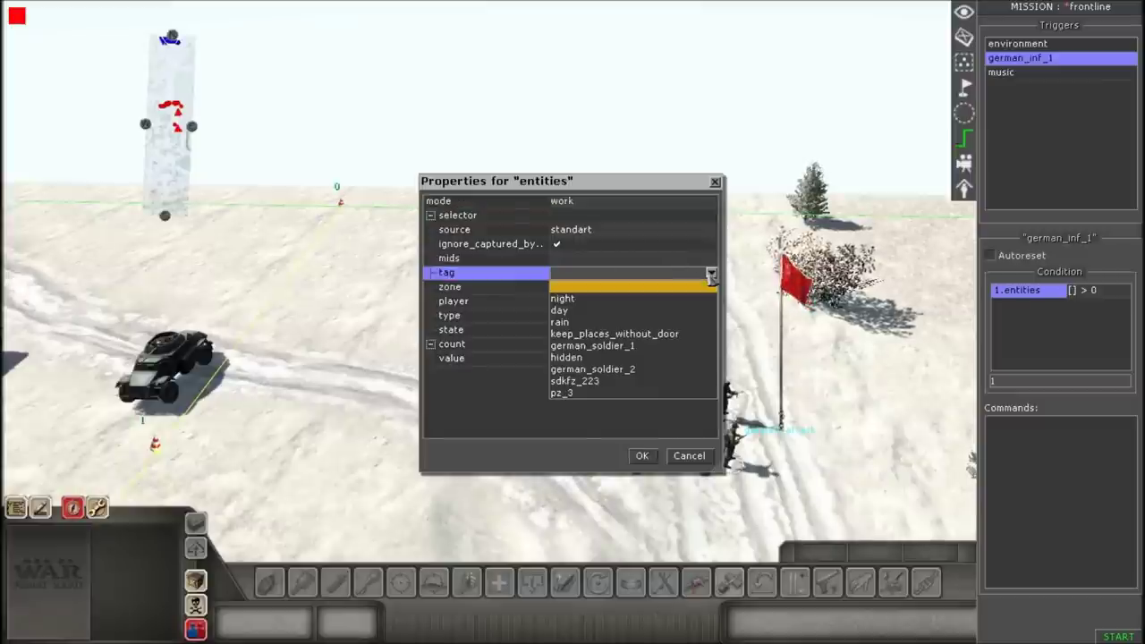
pyautogui.click(617, 347)
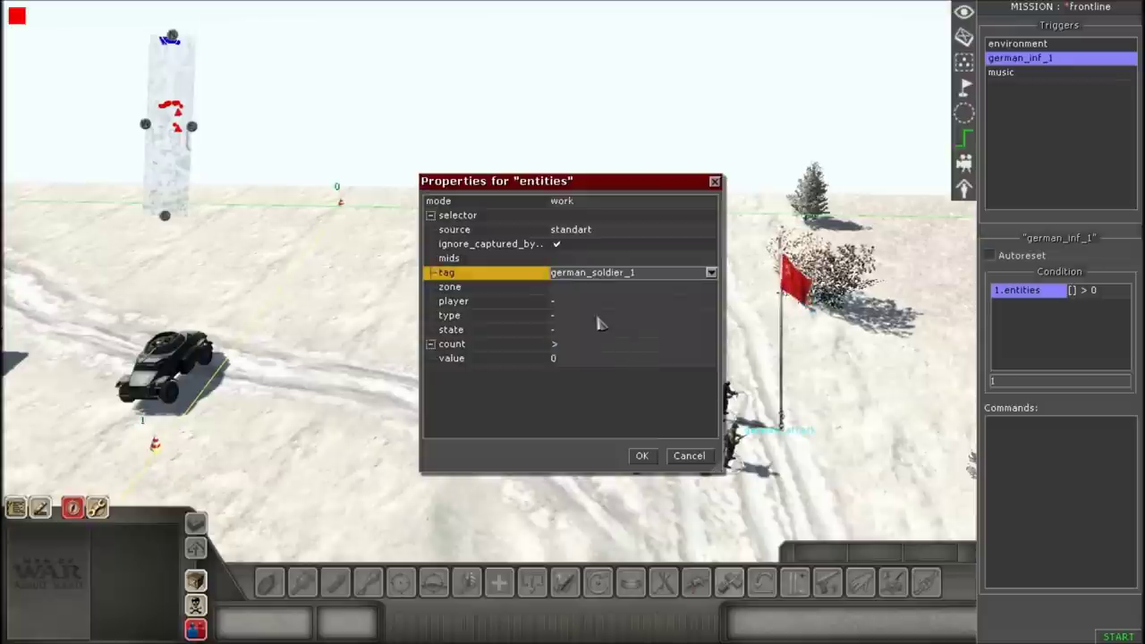
pyautogui.click(584, 346)
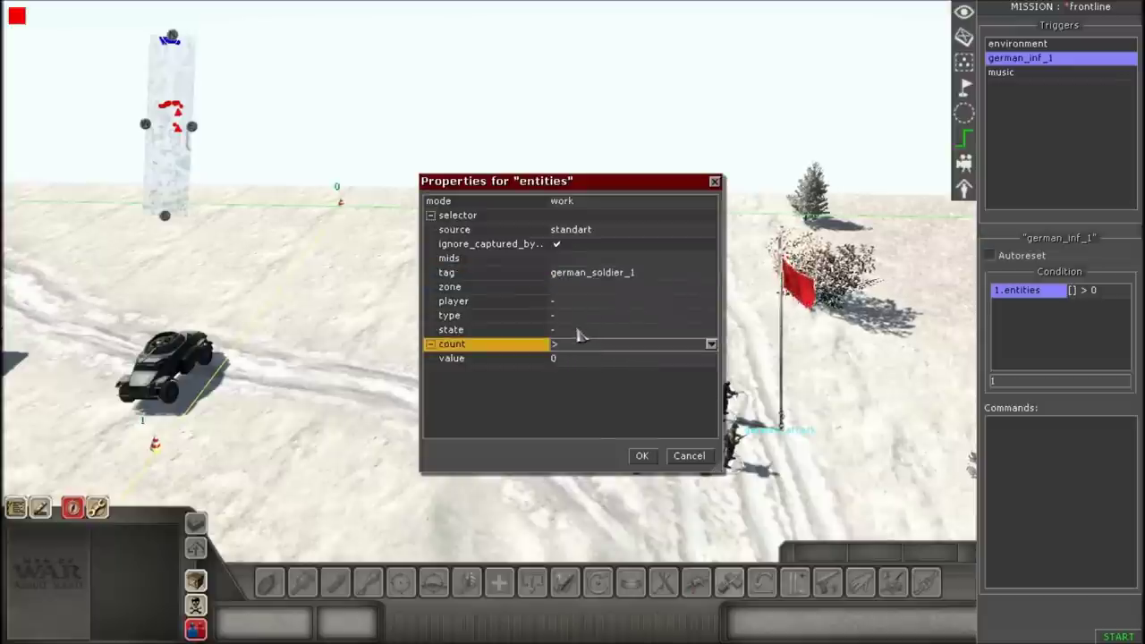
pyautogui.click(580, 331)
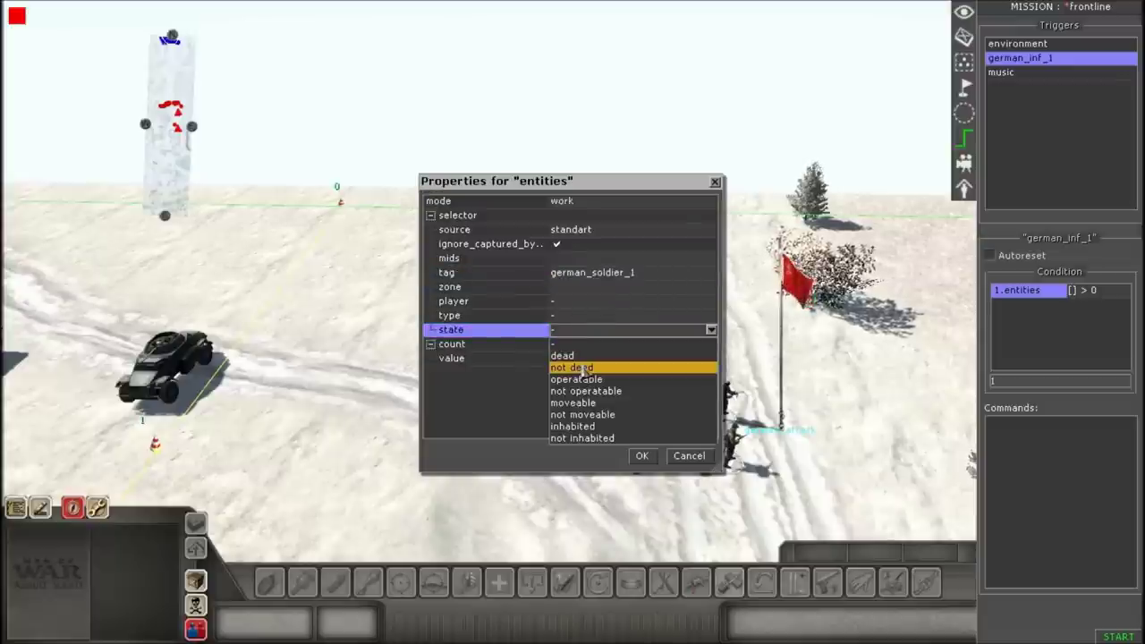
pyautogui.click(583, 368)
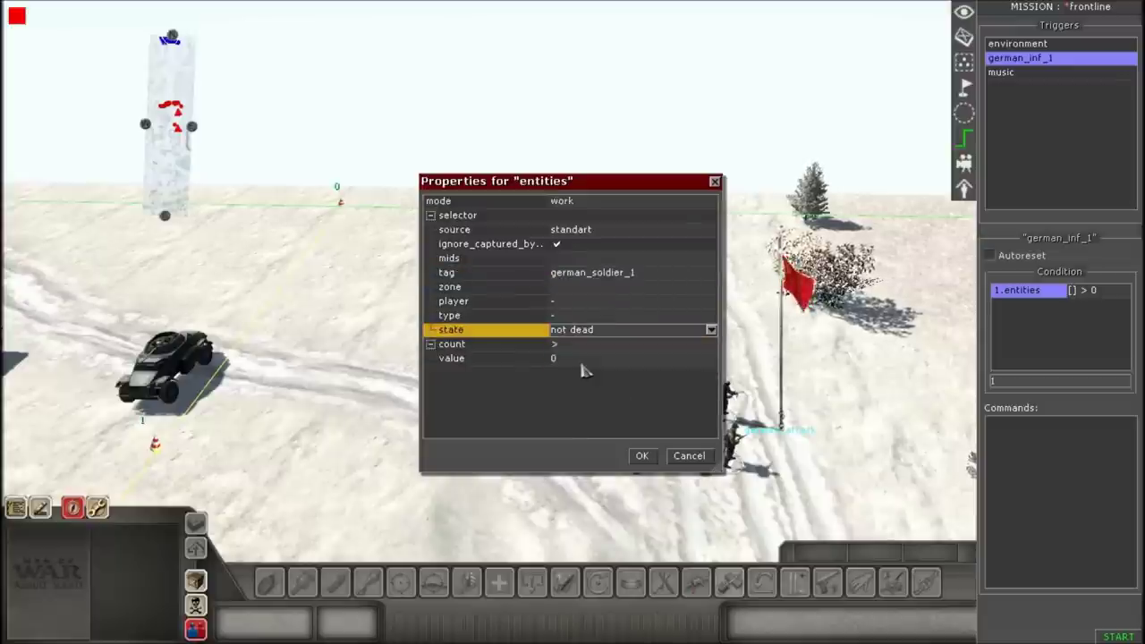
# Limit the entities condition to the german_attack zone with a count of < 10, and accept it
pyautogui.click(594, 294)
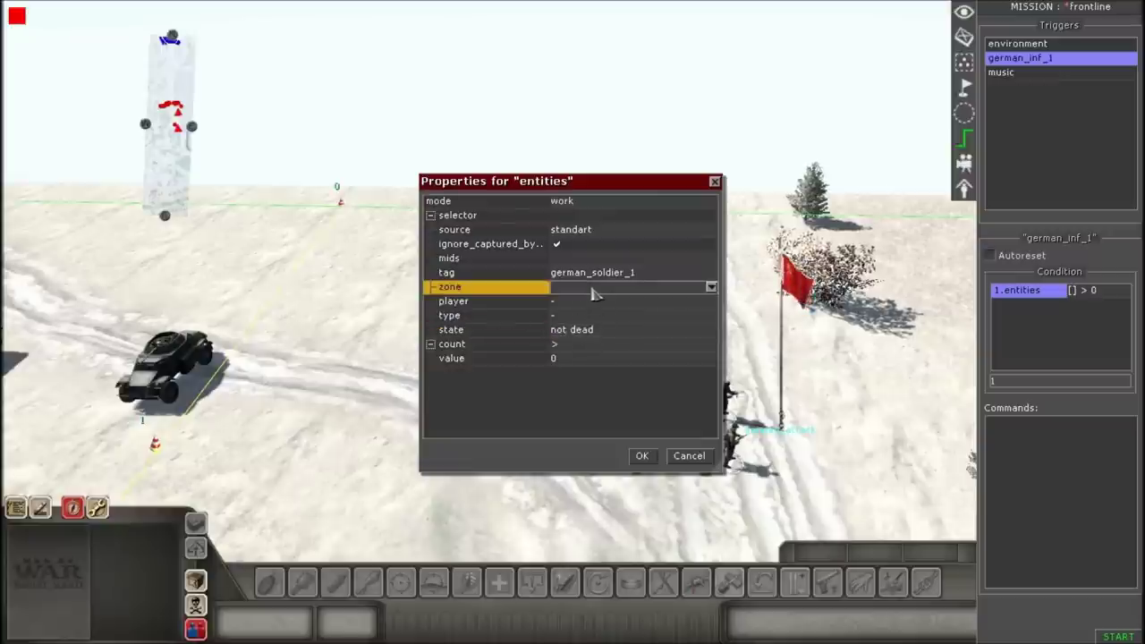
pyautogui.click(593, 295)
pyautogui.click(596, 328)
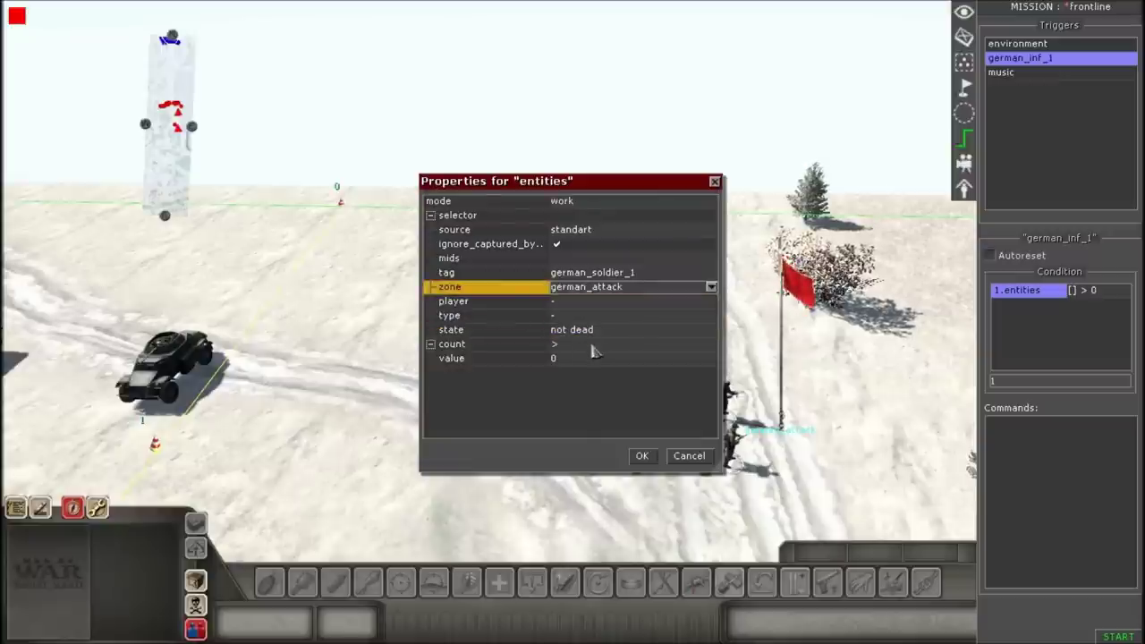
pyautogui.click(594, 346)
pyautogui.click(593, 346)
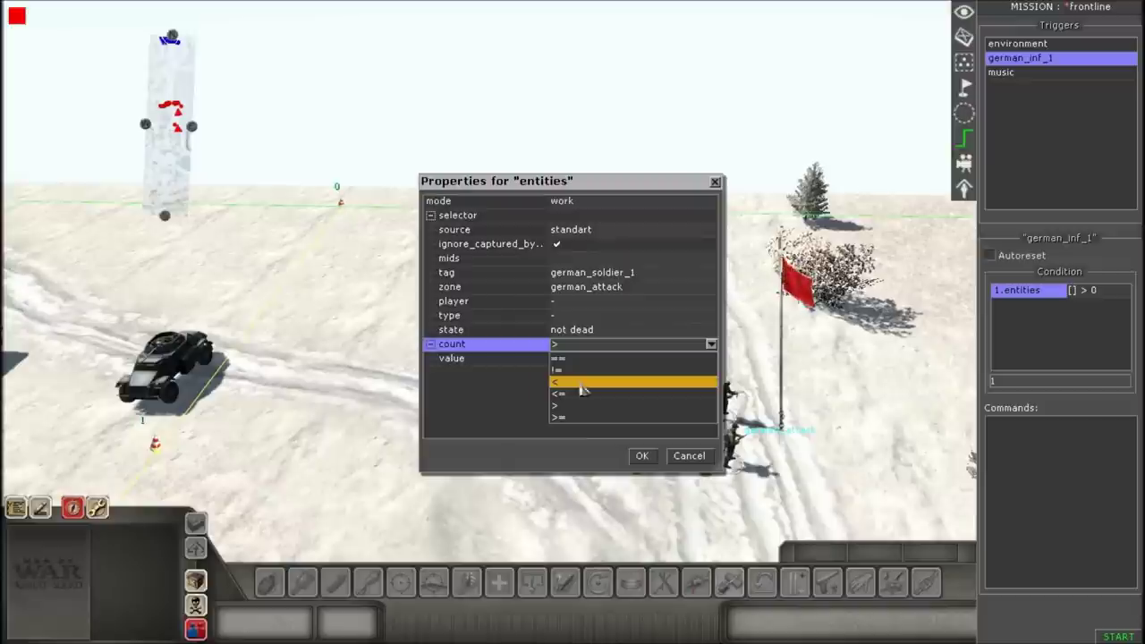
pyautogui.click(580, 384)
pyautogui.click(585, 360)
pyautogui.click(584, 360)
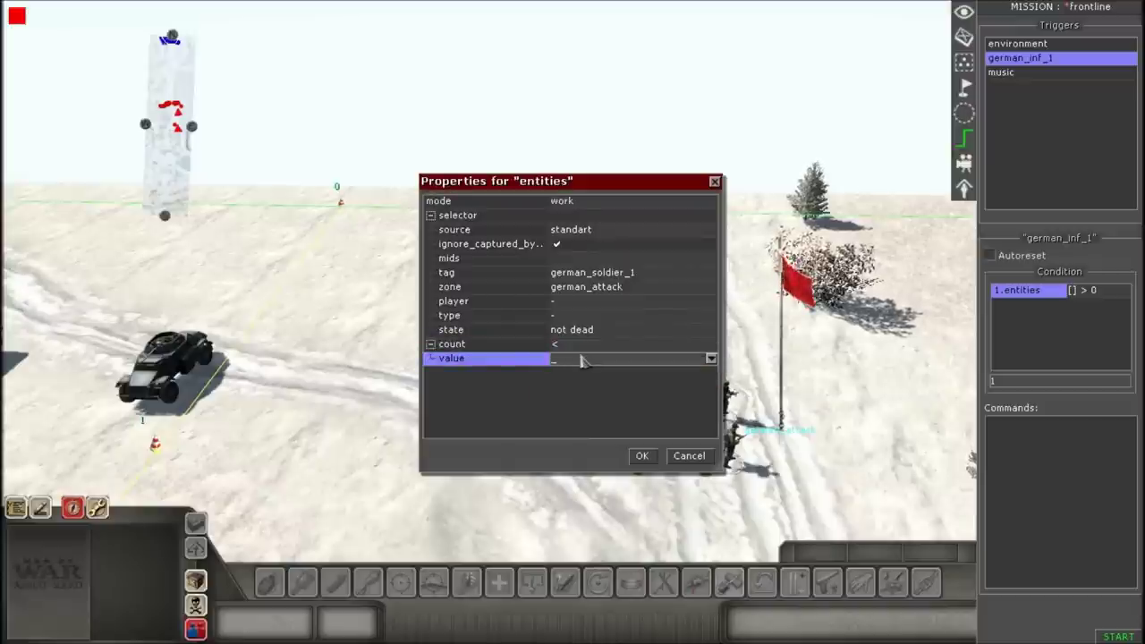
pyautogui.write('10')
pyautogui.press('Return')
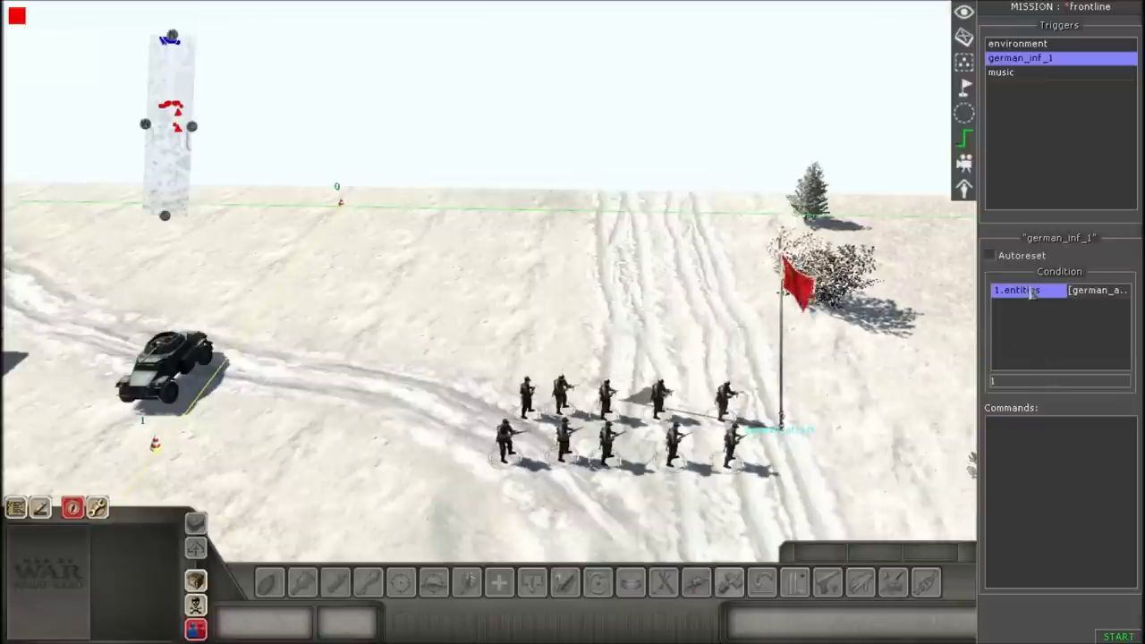
# Add an actor_to_waypoint command to the german_inf_1 trigger
pyautogui.rightClick(1023, 435)
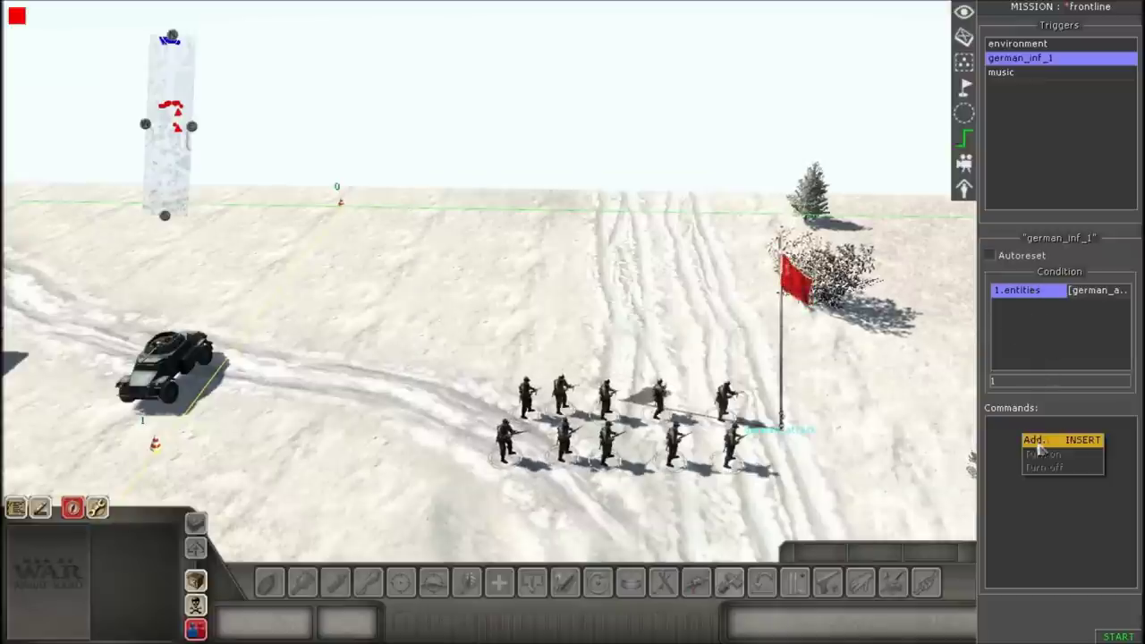
pyautogui.click(1038, 441)
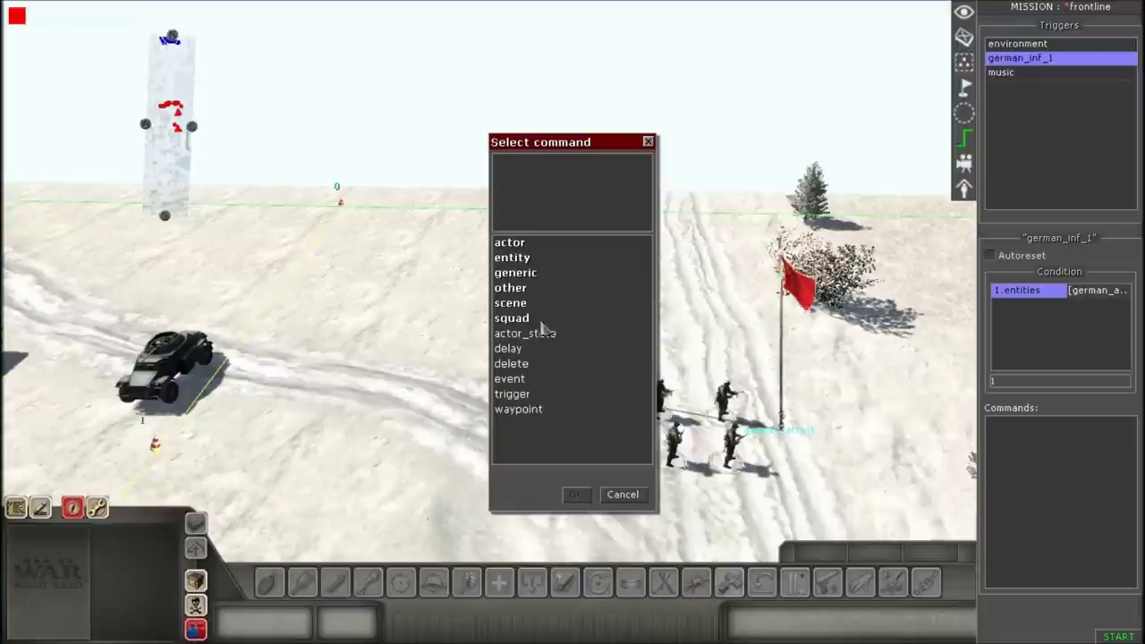
pyautogui.doubleClick(512, 259)
pyautogui.doubleClick(509, 245)
pyautogui.doubleClick(524, 259)
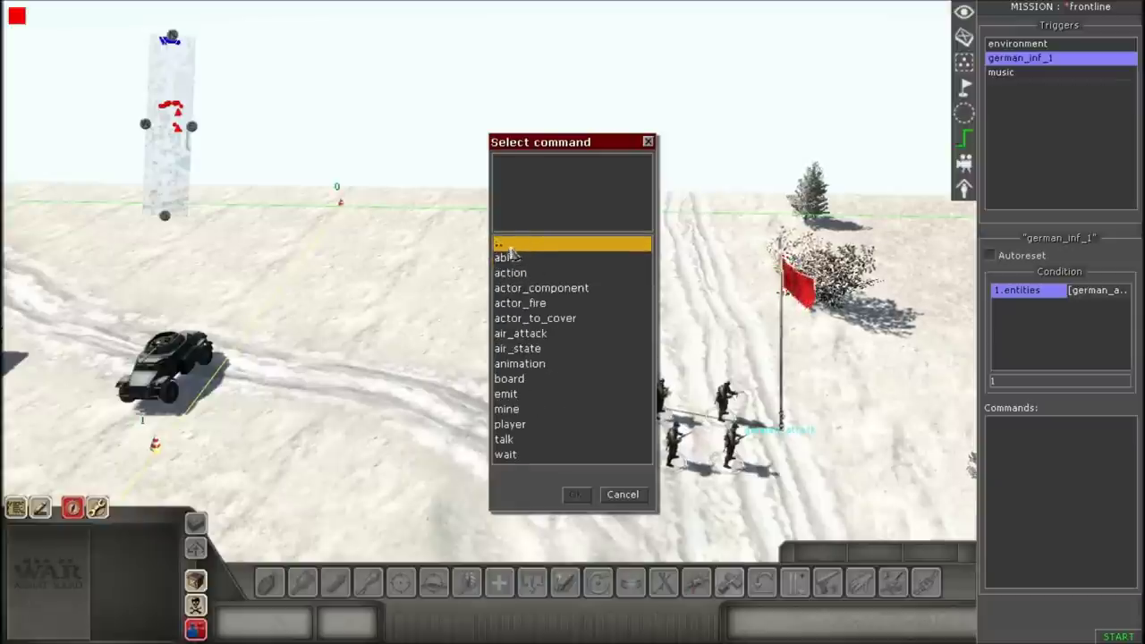
pyautogui.doubleClick(517, 247)
pyautogui.doubleClick(526, 273)
pyautogui.doubleClick(514, 247)
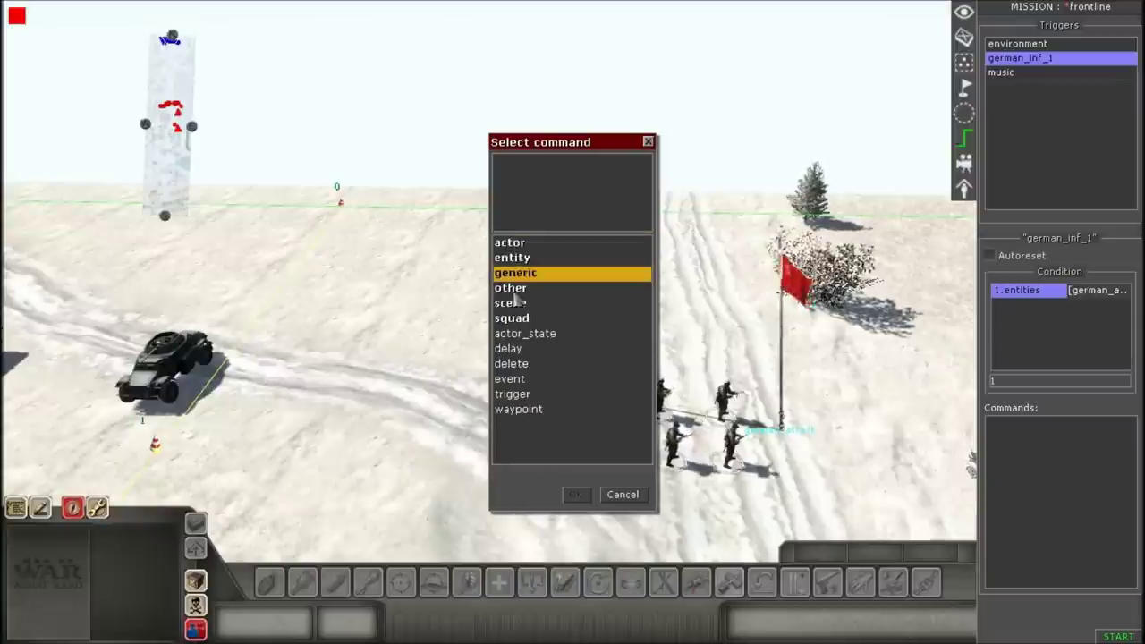
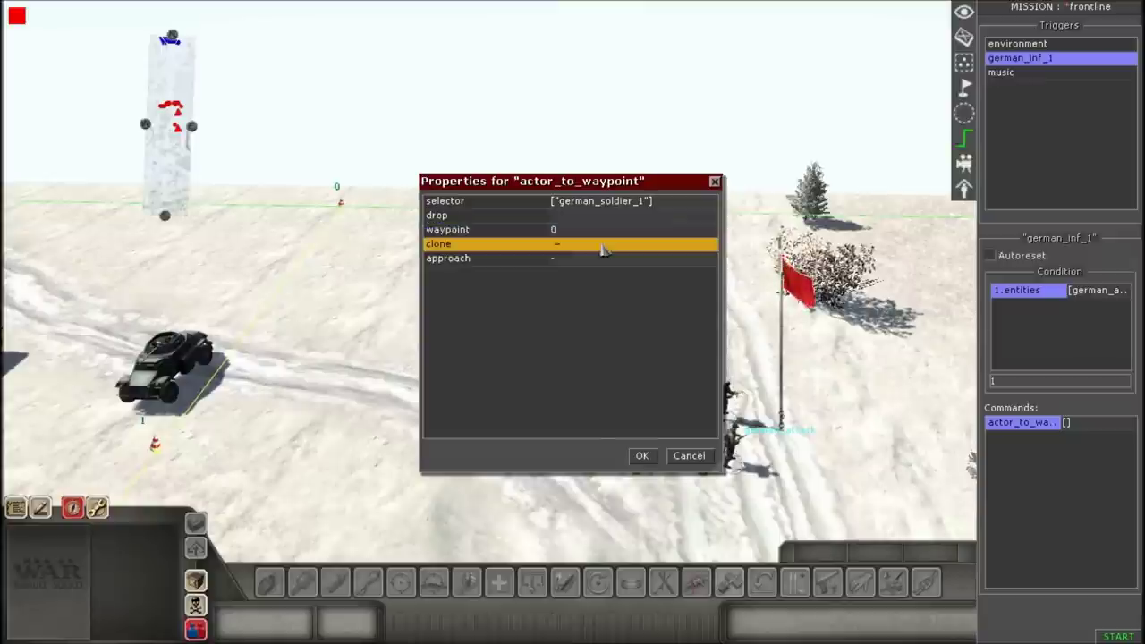
# Enable clone and set approach to teleport & rotate for the actor_to_waypoint command, and accept its properties
pyautogui.click(602, 248)
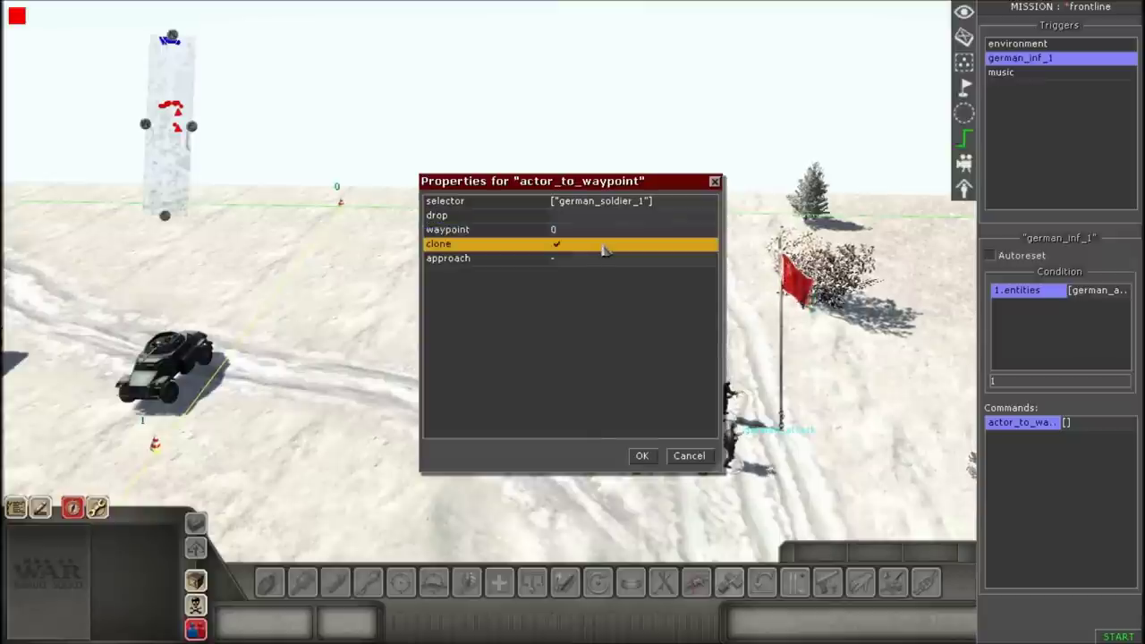
pyautogui.click(597, 260)
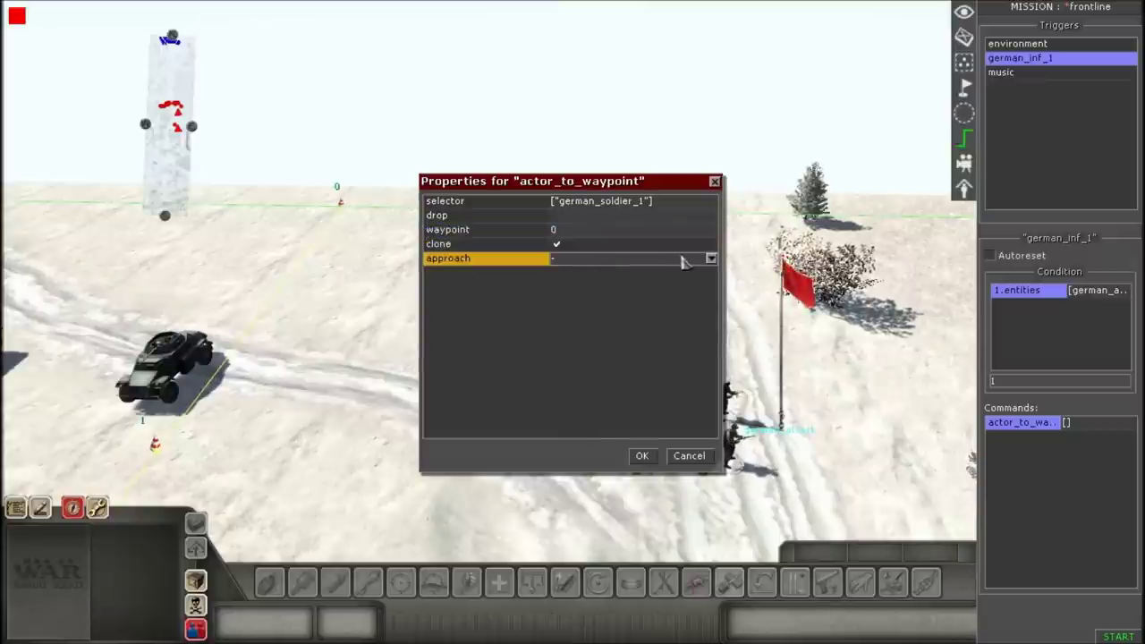
pyautogui.click(711, 258)
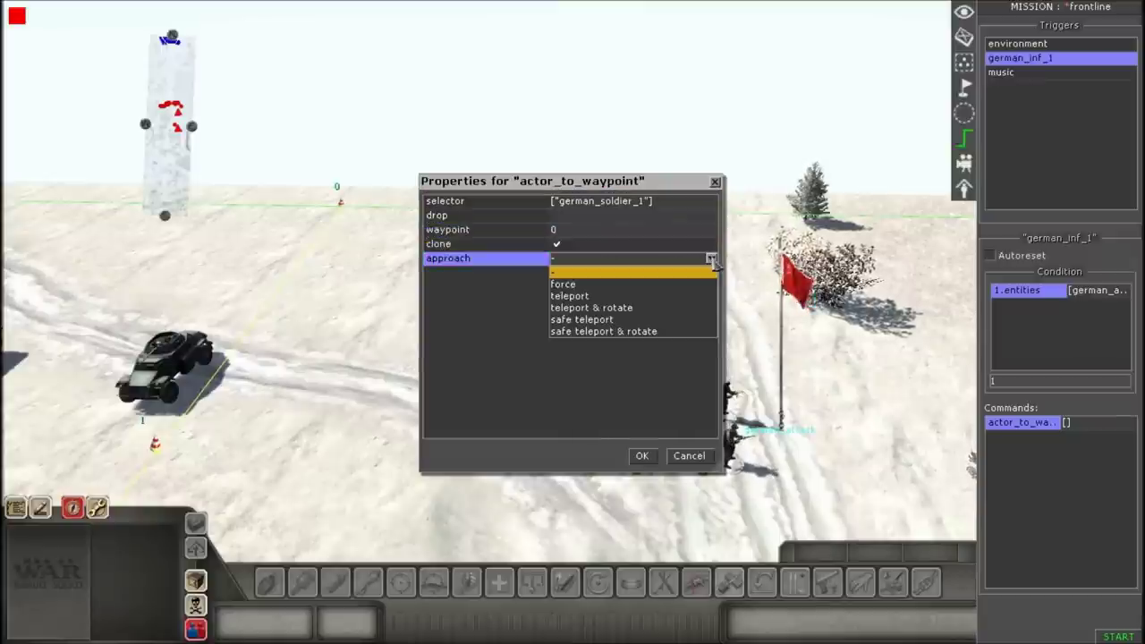
pyautogui.click(630, 308)
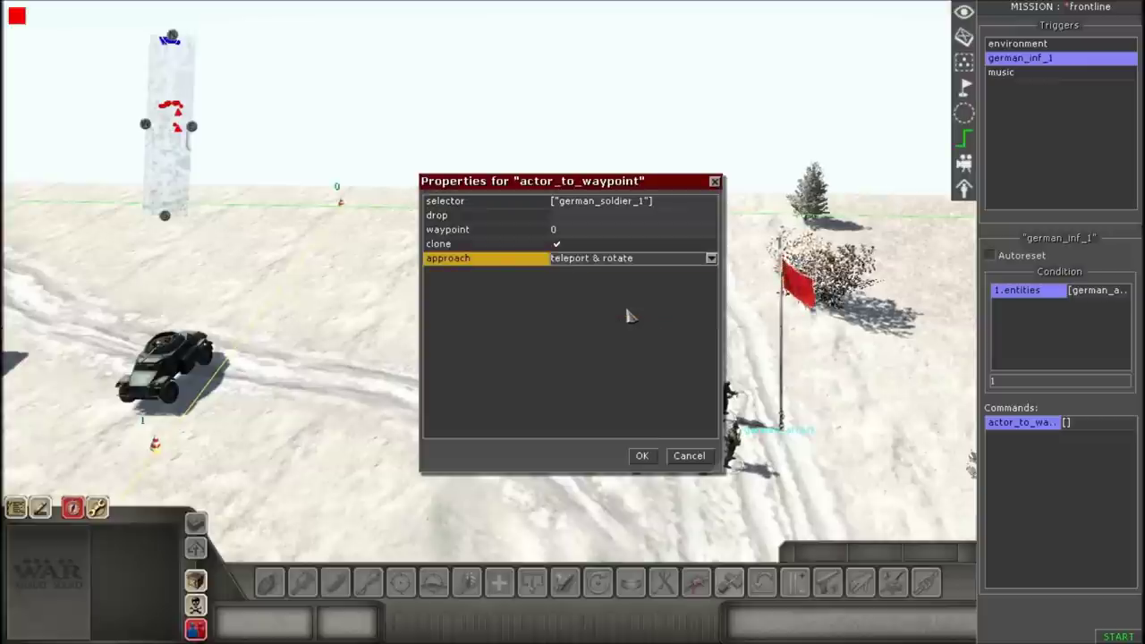
pyautogui.click(641, 455)
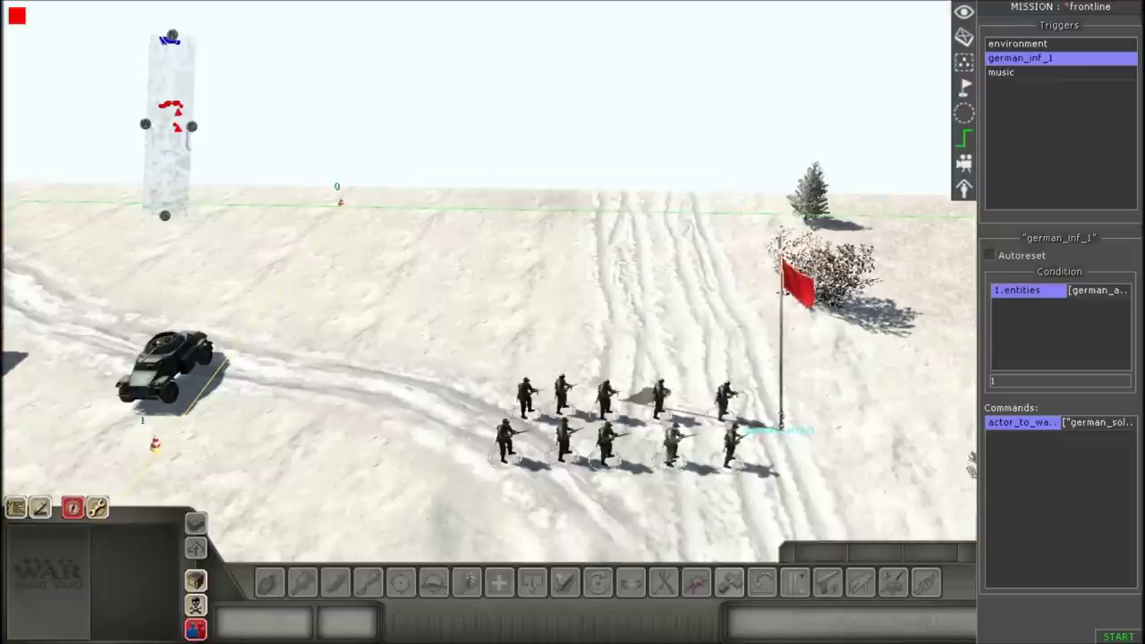
# Add an actor_state command to the trigger with its selector tag set to german_soldier_1
pyautogui.rightClick(1022, 476)
pyautogui.click(1028, 479)
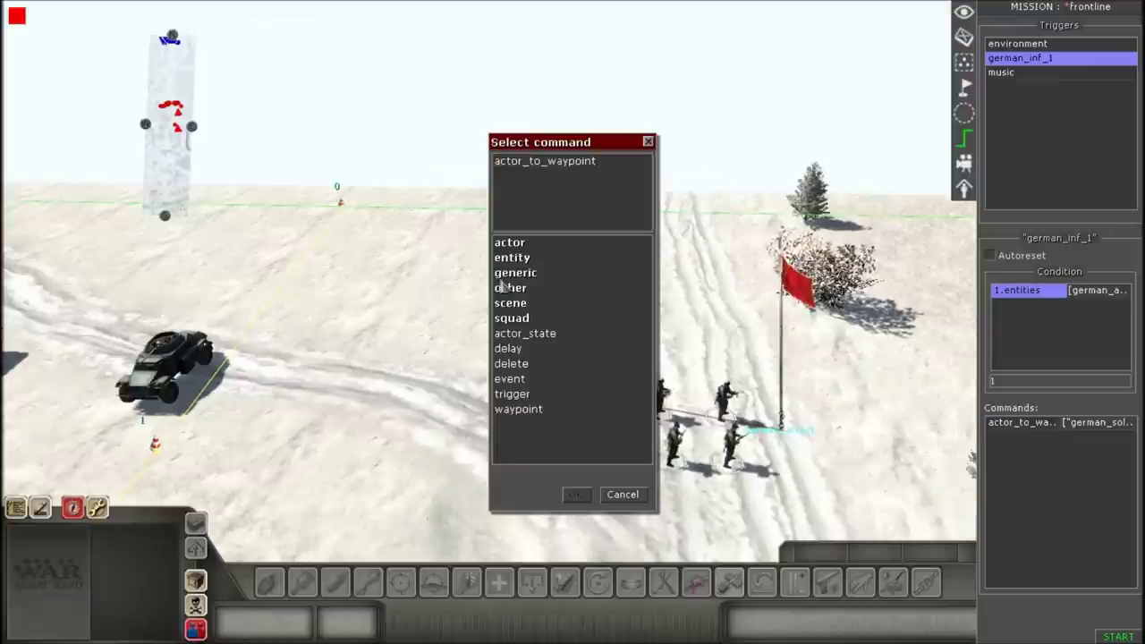
pyautogui.doubleClick(531, 334)
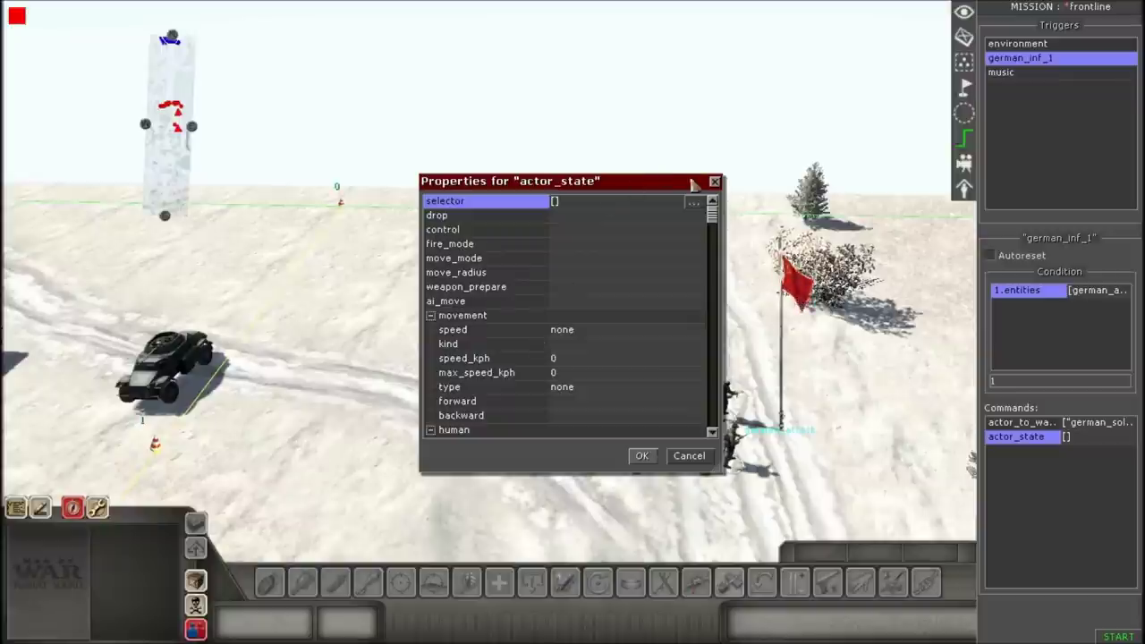
pyautogui.click(696, 205)
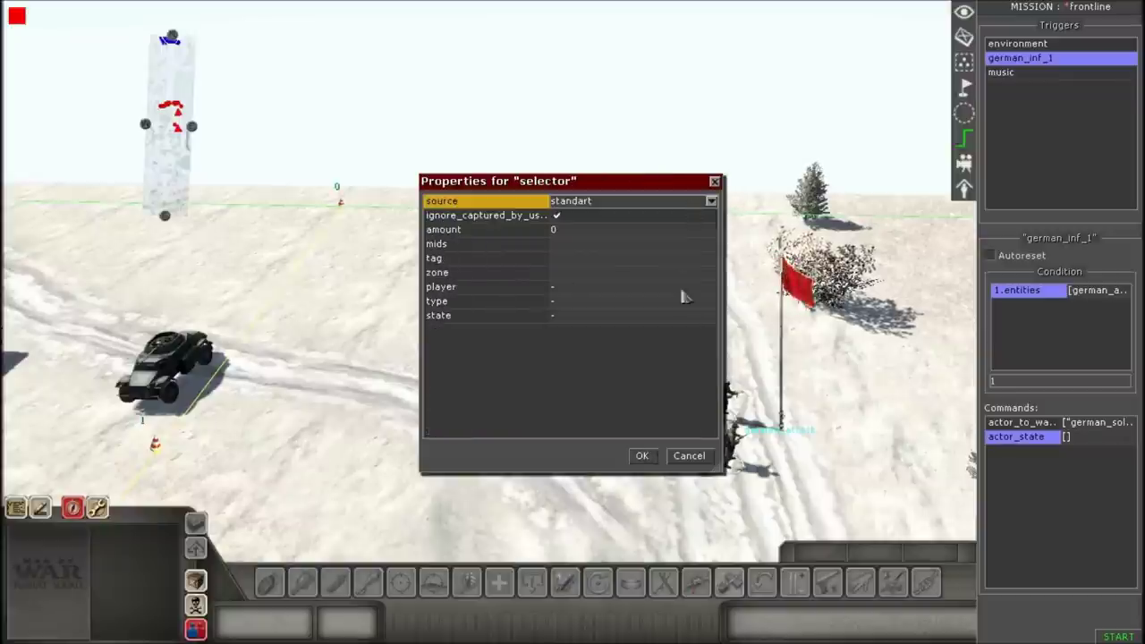
pyautogui.click(707, 258)
pyautogui.click(710, 259)
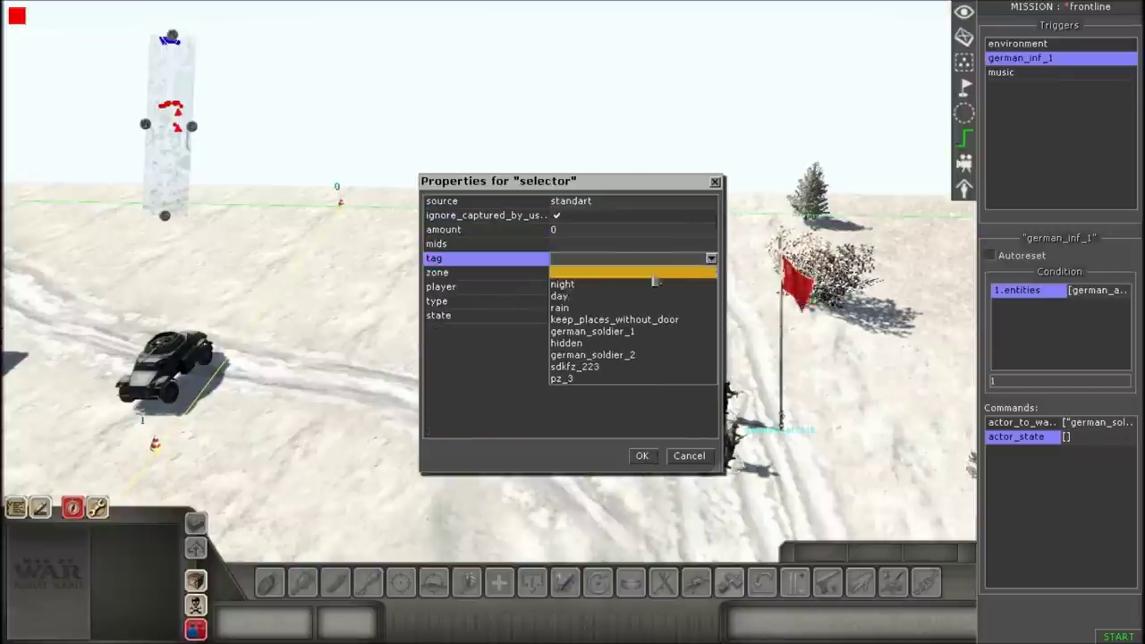
pyautogui.click(585, 332)
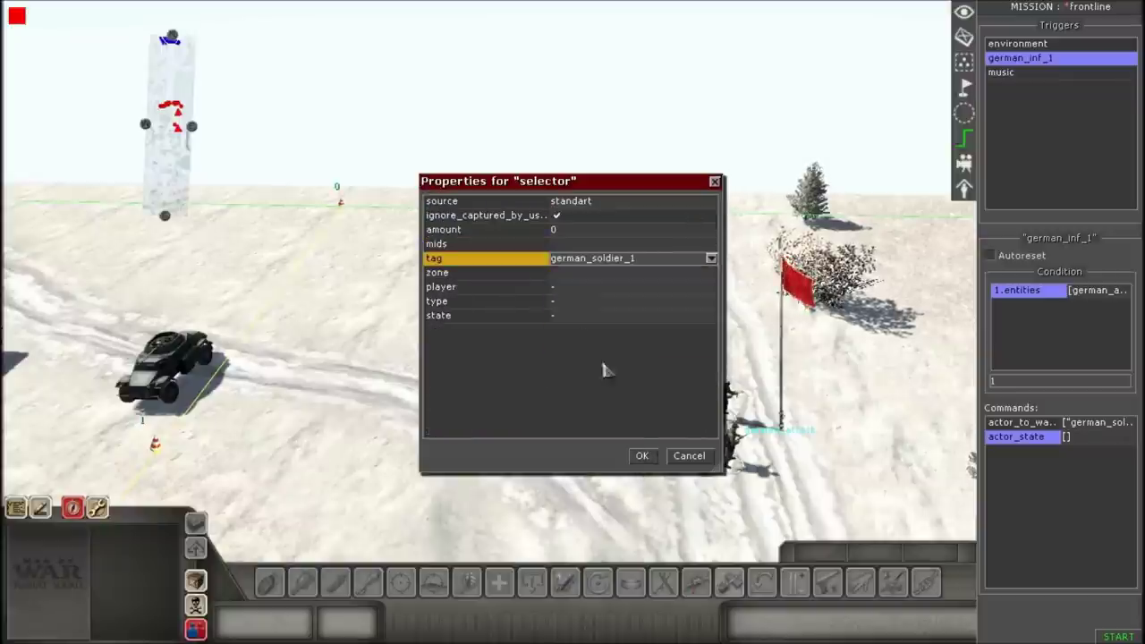
pyautogui.click(642, 455)
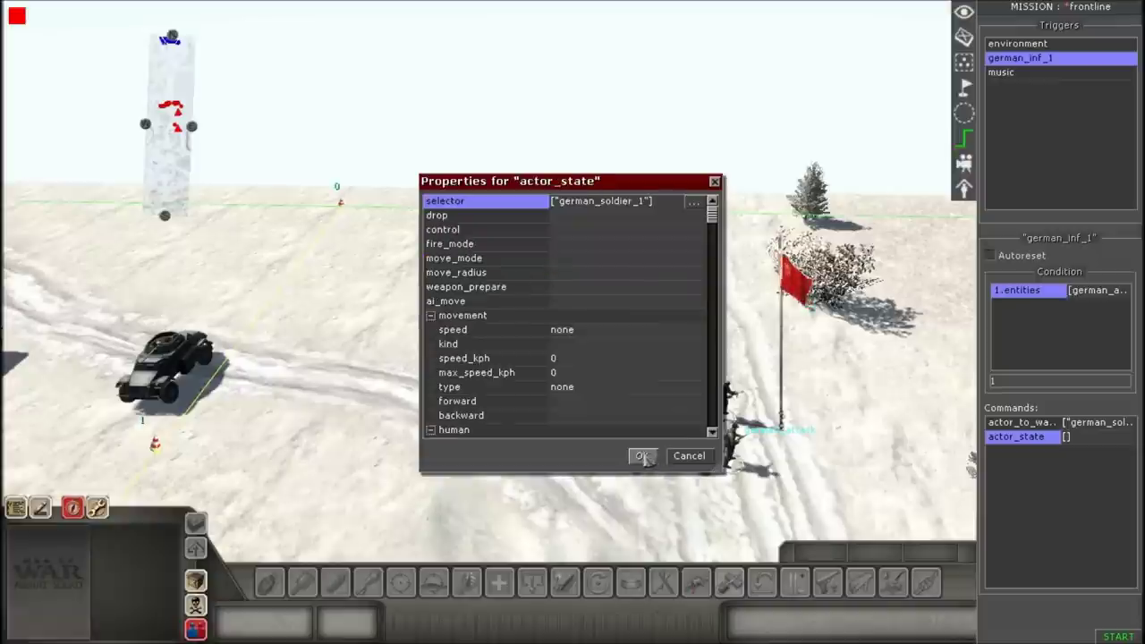
# Set the actor_state command's control to AI
pyautogui.click(596, 220)
pyautogui.click(599, 233)
pyautogui.click(602, 233)
pyautogui.click(600, 238)
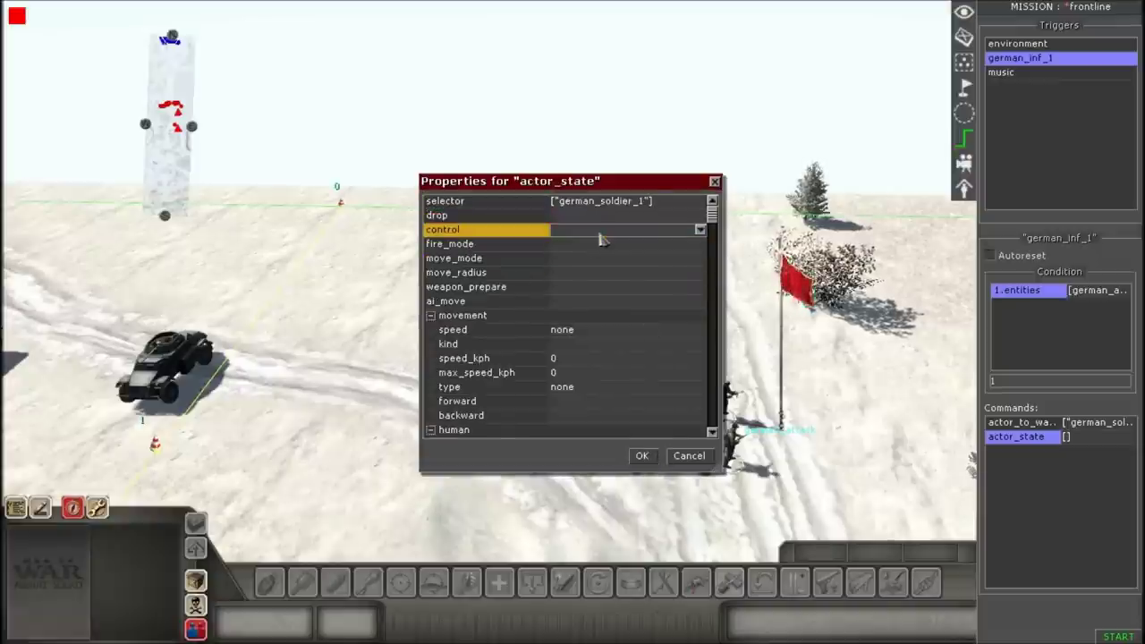
pyautogui.click(606, 234)
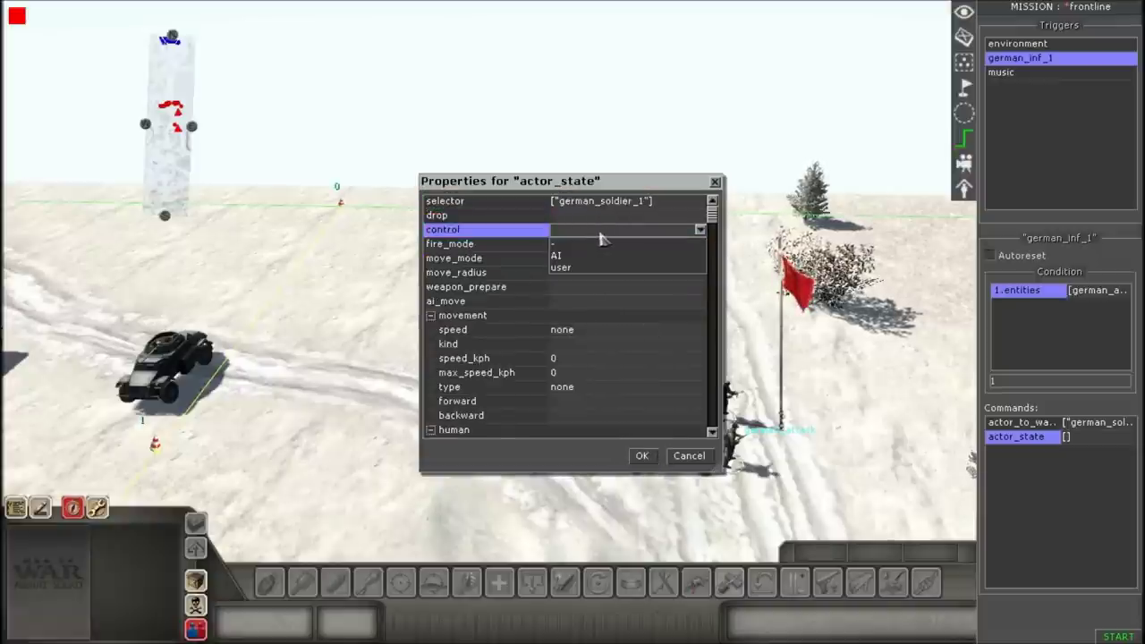
pyautogui.click(583, 240)
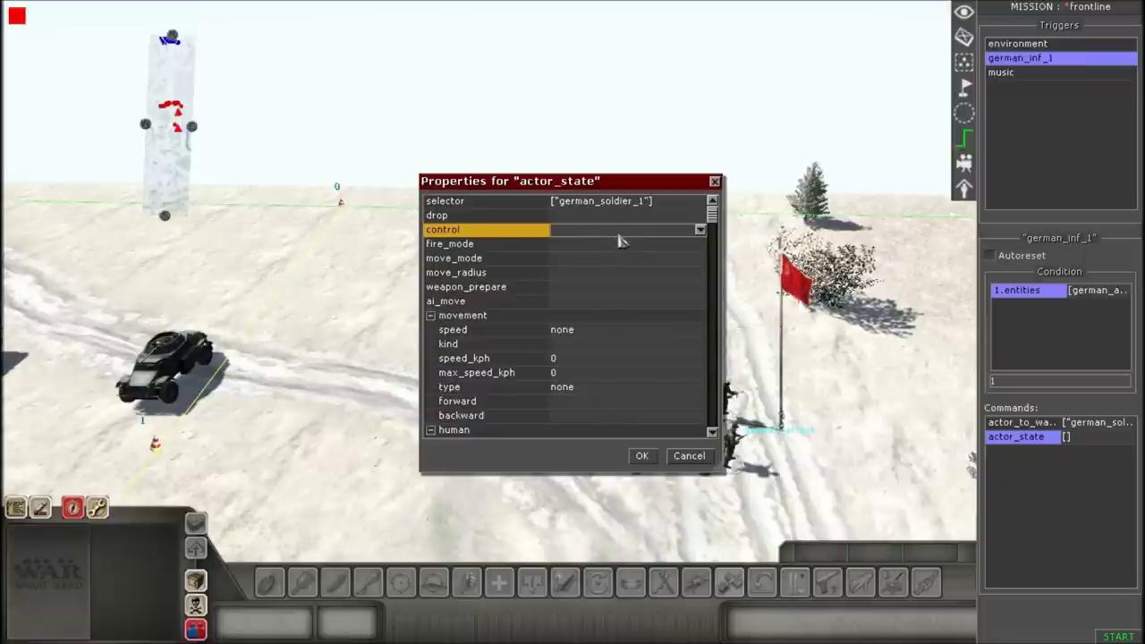
pyautogui.click(613, 237)
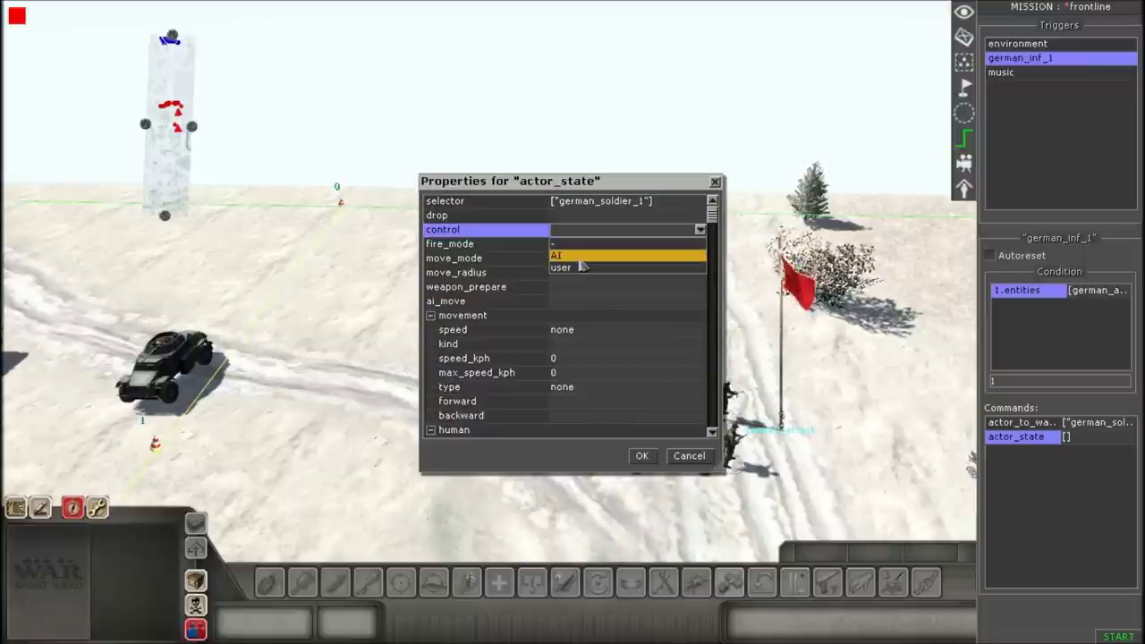
pyautogui.click(584, 257)
# Set the actor_state command's fire_mode to open and its move_mode to free
pyautogui.click(587, 244)
pyautogui.click(590, 245)
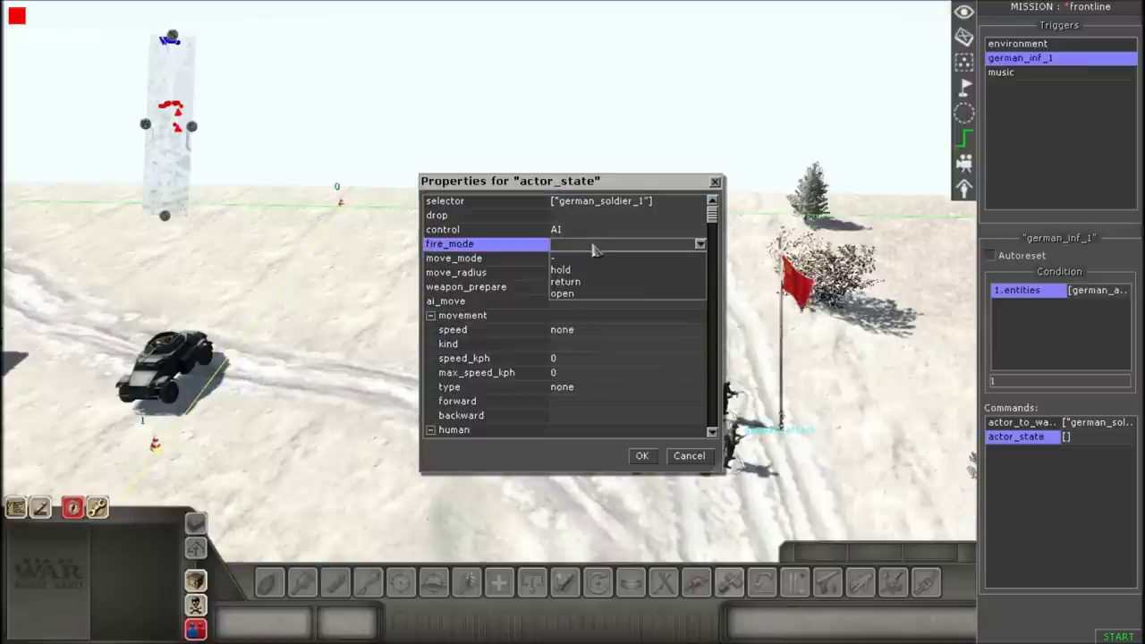
pyautogui.click(583, 299)
pyautogui.click(580, 261)
pyautogui.click(580, 262)
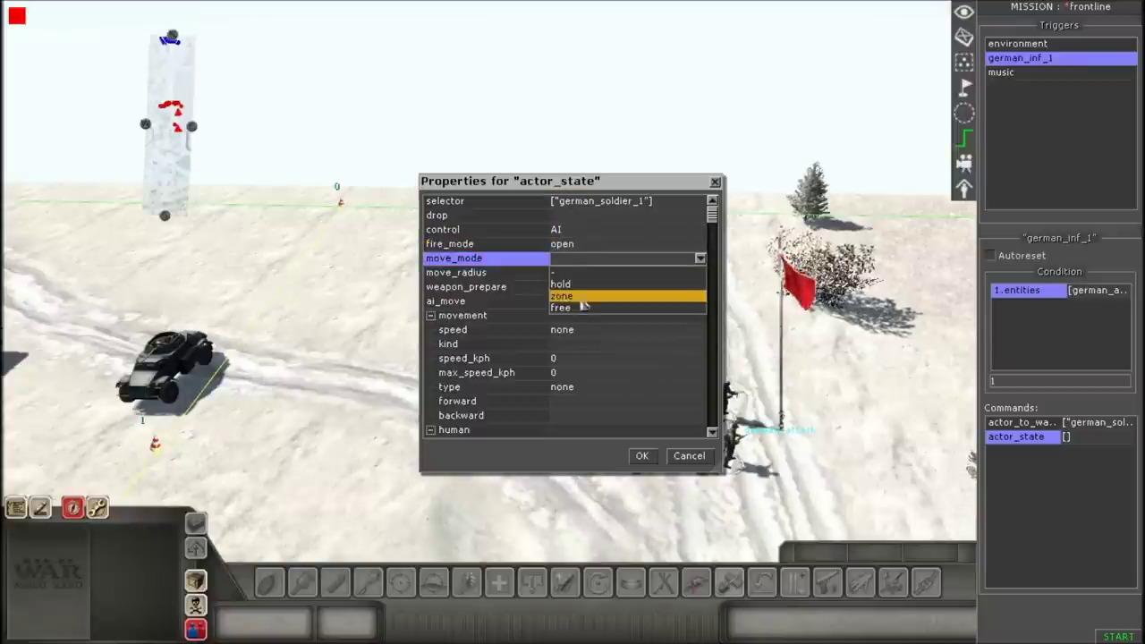
pyautogui.click(580, 313)
pyautogui.click(576, 274)
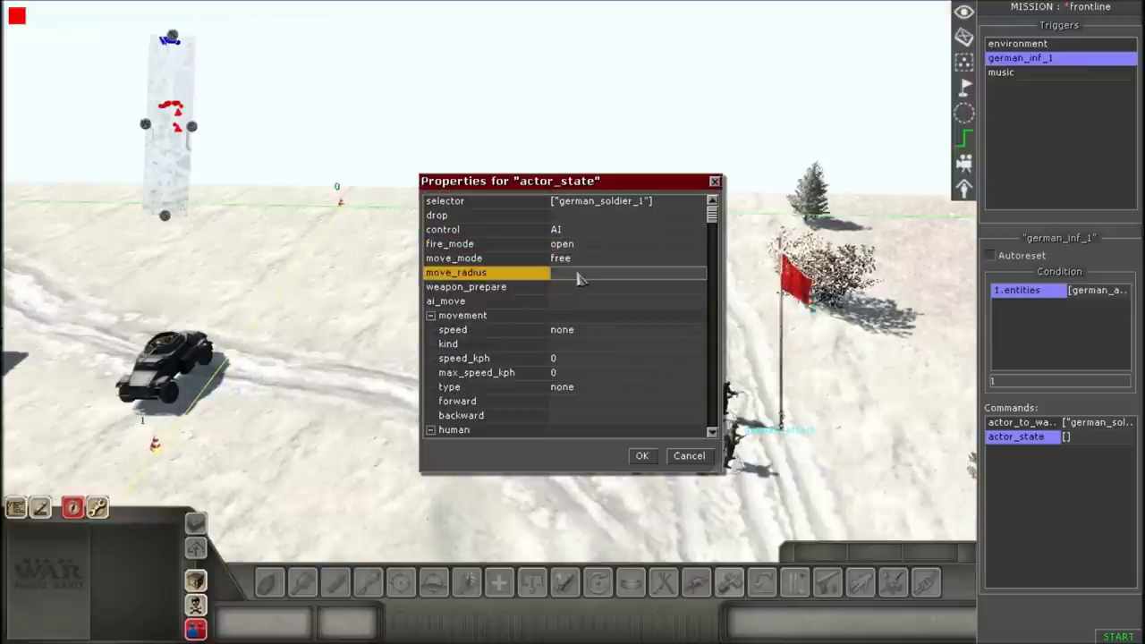
# Turn weapon_prepare on and set ai_move to enable for the actor_state command
pyautogui.click(584, 287)
pyautogui.click(584, 287)
pyautogui.click(587, 314)
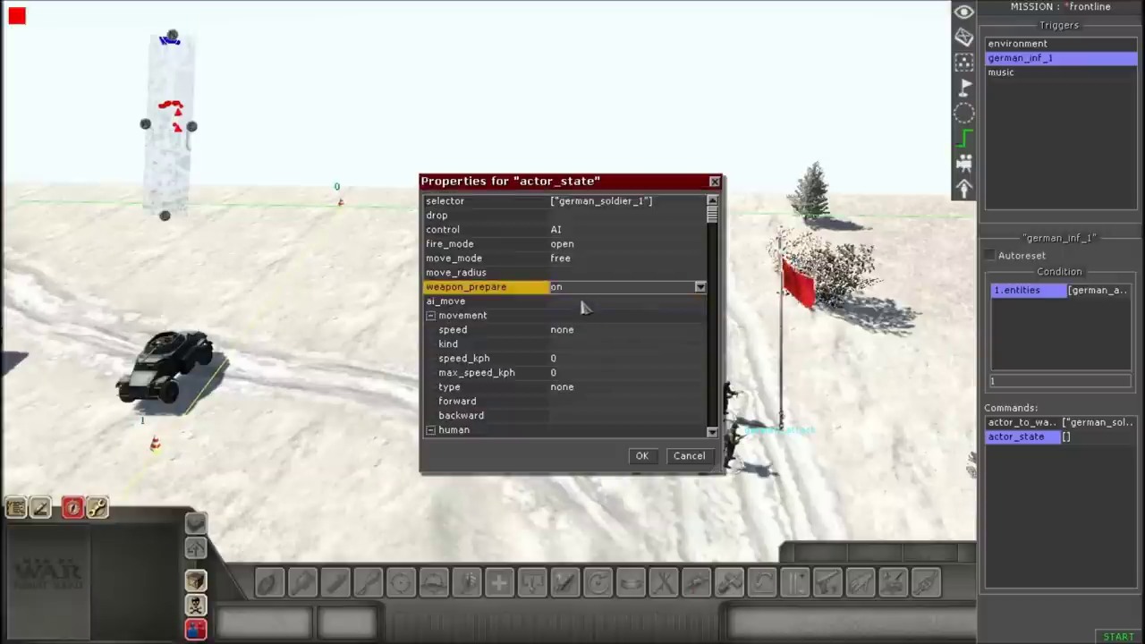
pyautogui.click(583, 302)
pyautogui.click(582, 302)
pyautogui.click(589, 330)
pyautogui.click(589, 304)
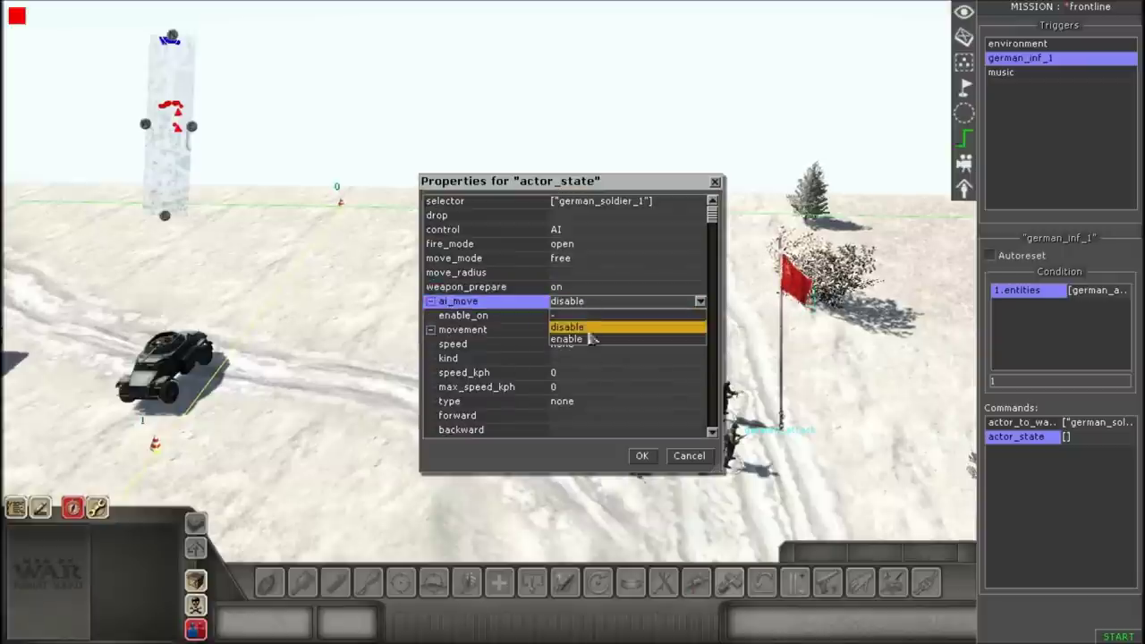
pyautogui.click(586, 329)
# Set the actor_state command's movement speed to assault
pyautogui.click(587, 330)
pyautogui.click(588, 332)
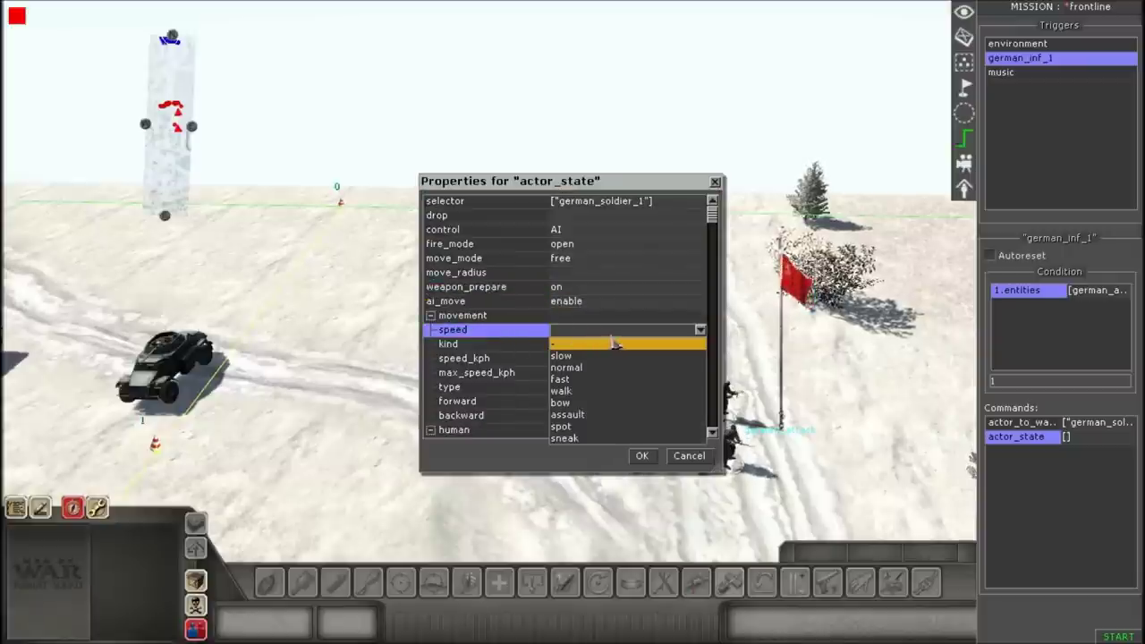
pyautogui.click(605, 415)
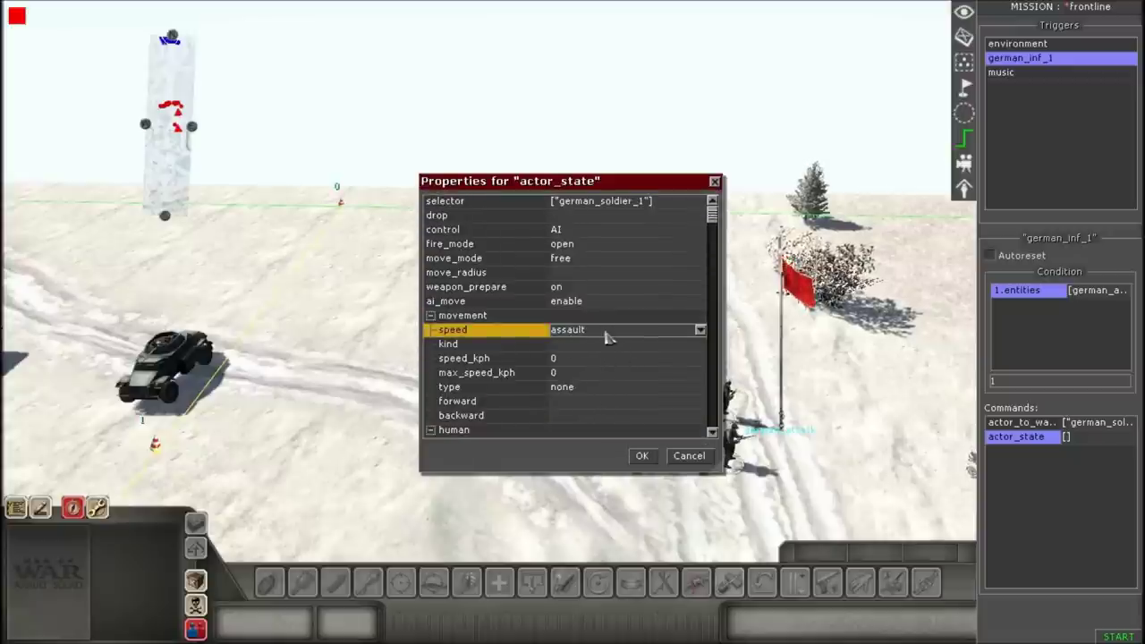
# Turn no_retreat on in the actor_state command's AI settings and accept its properties
pyautogui.scroll(-4, 599, 355)
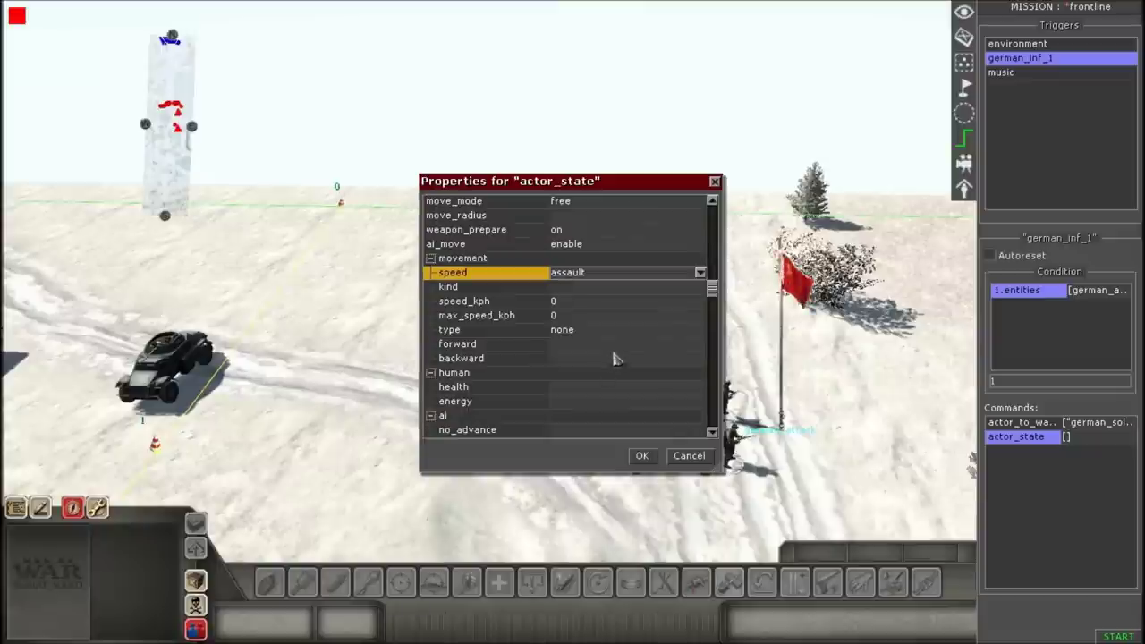
pyautogui.scroll(4, 583, 358)
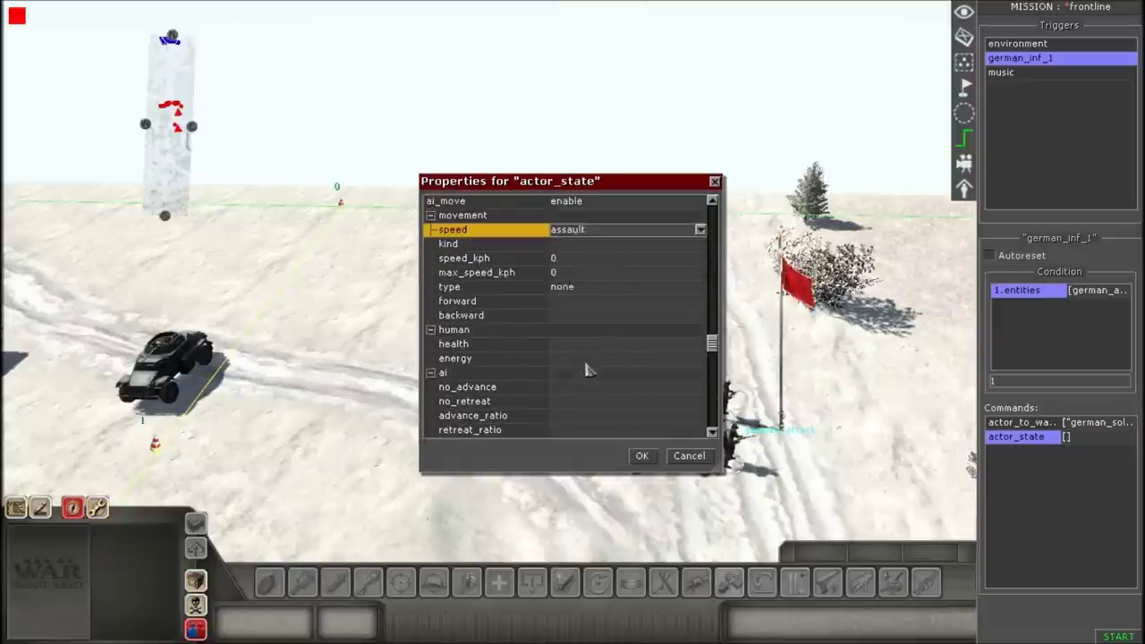
pyautogui.scroll(-4, 577, 335)
pyautogui.scroll(-1, 573, 322)
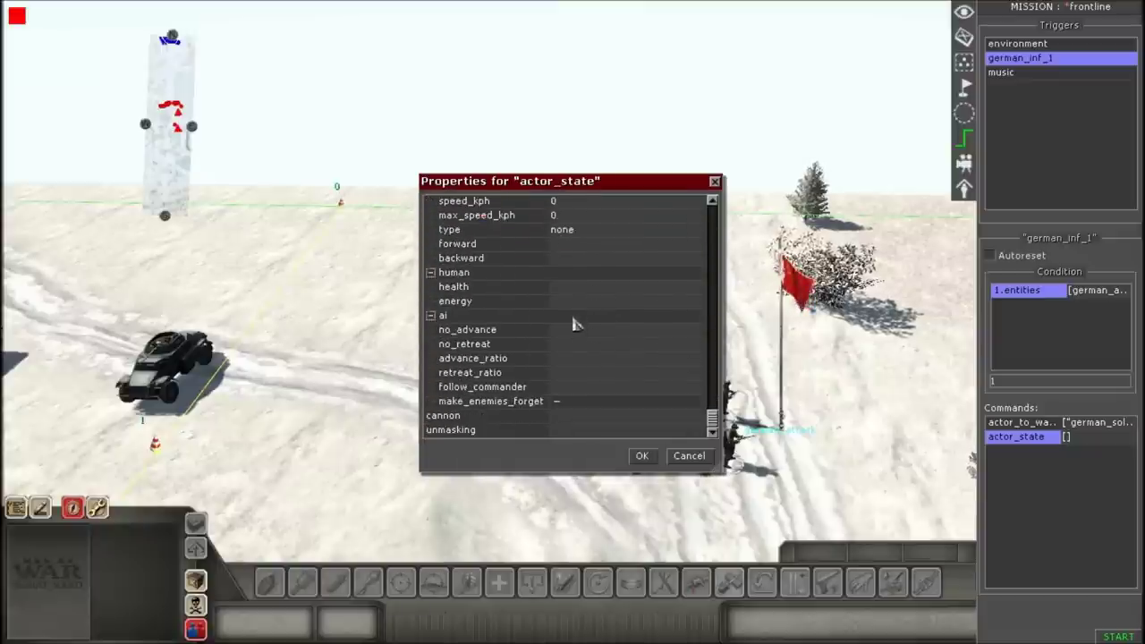
pyautogui.click(583, 348)
pyautogui.click(583, 353)
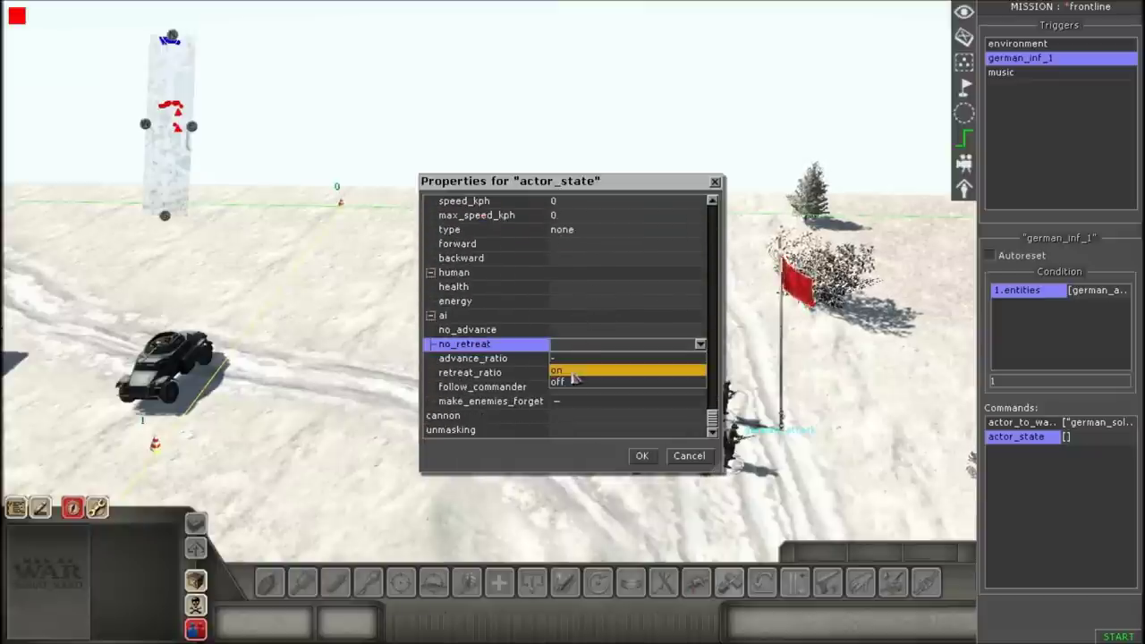
pyautogui.click(572, 372)
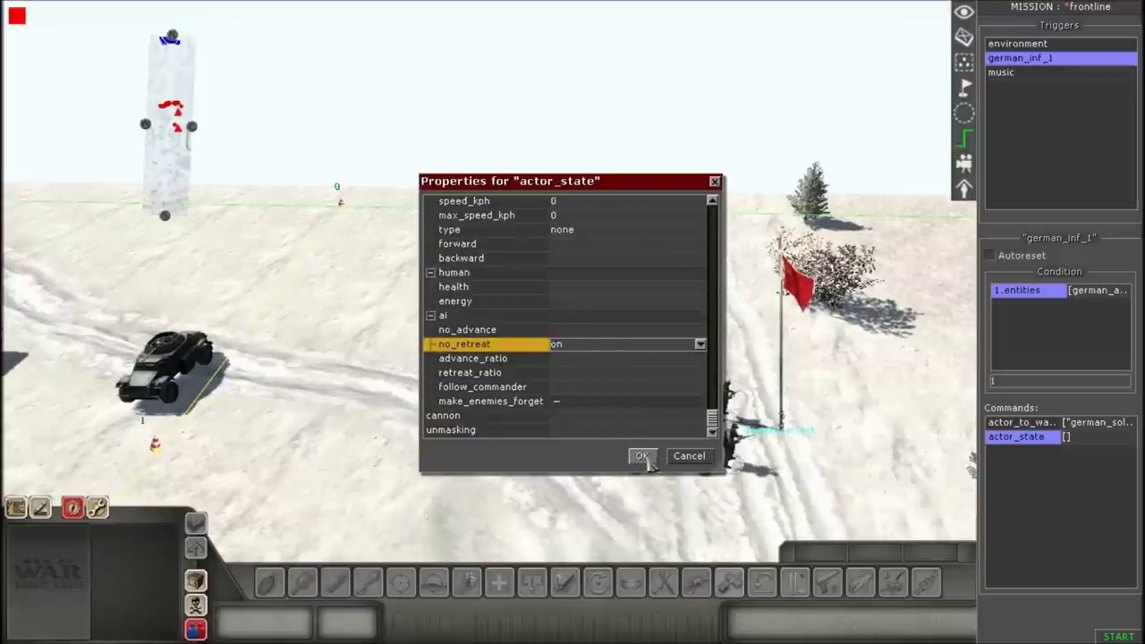
pyautogui.click(588, 331)
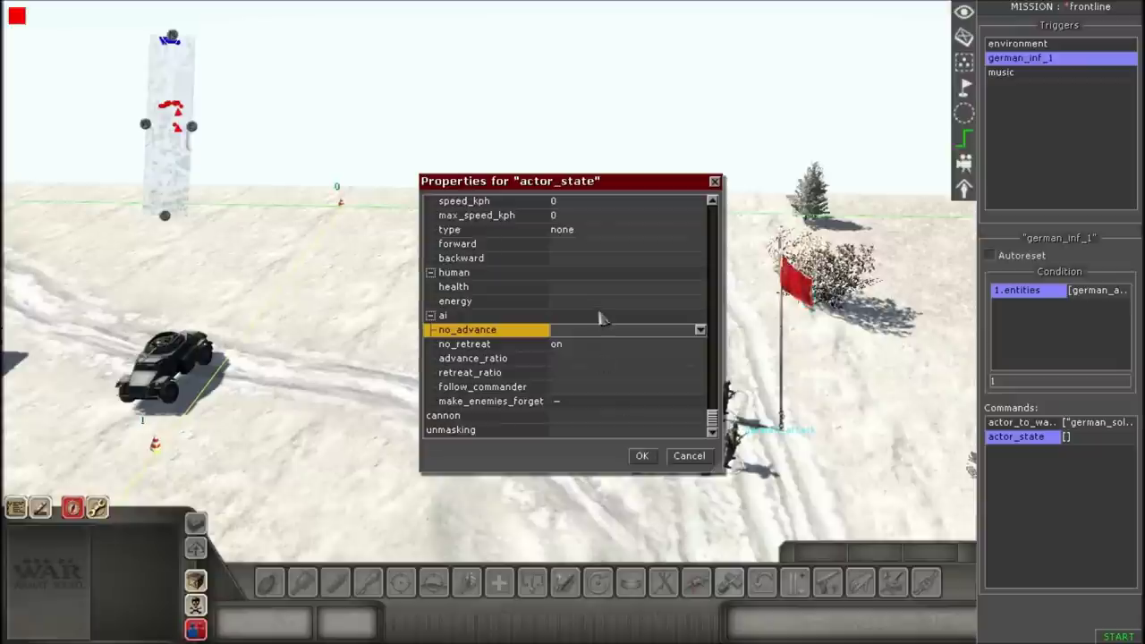
pyautogui.click(642, 456)
# Add a delay command with a time of 30 to the german_inf_1 trigger
pyautogui.rightClick(1038, 503)
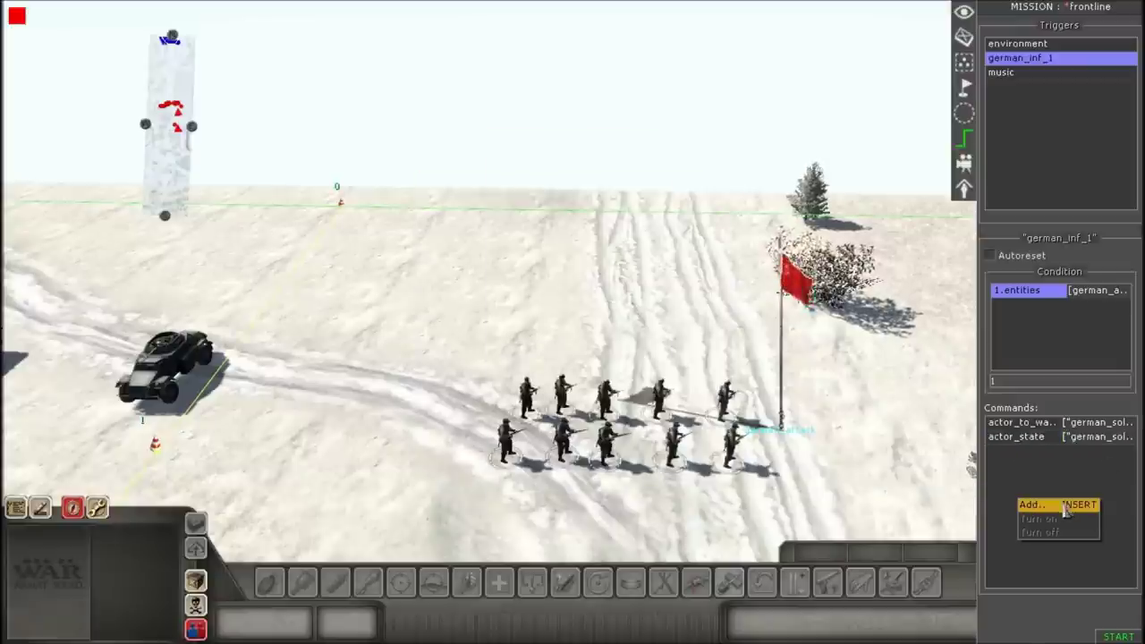
pyautogui.click(1064, 506)
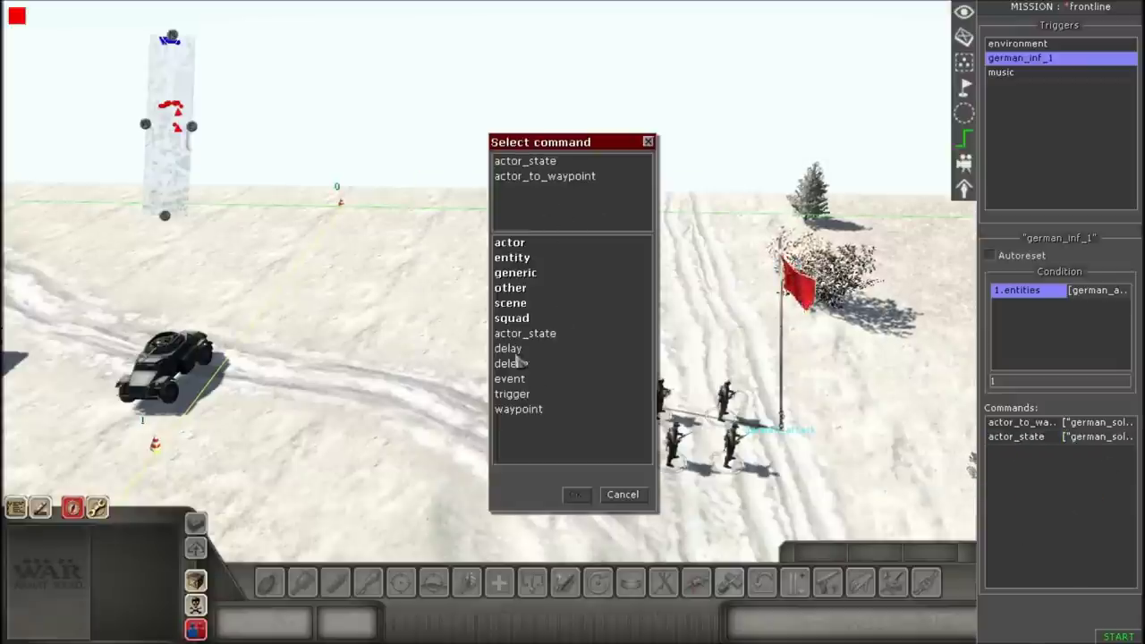
pyautogui.doubleClick(513, 351)
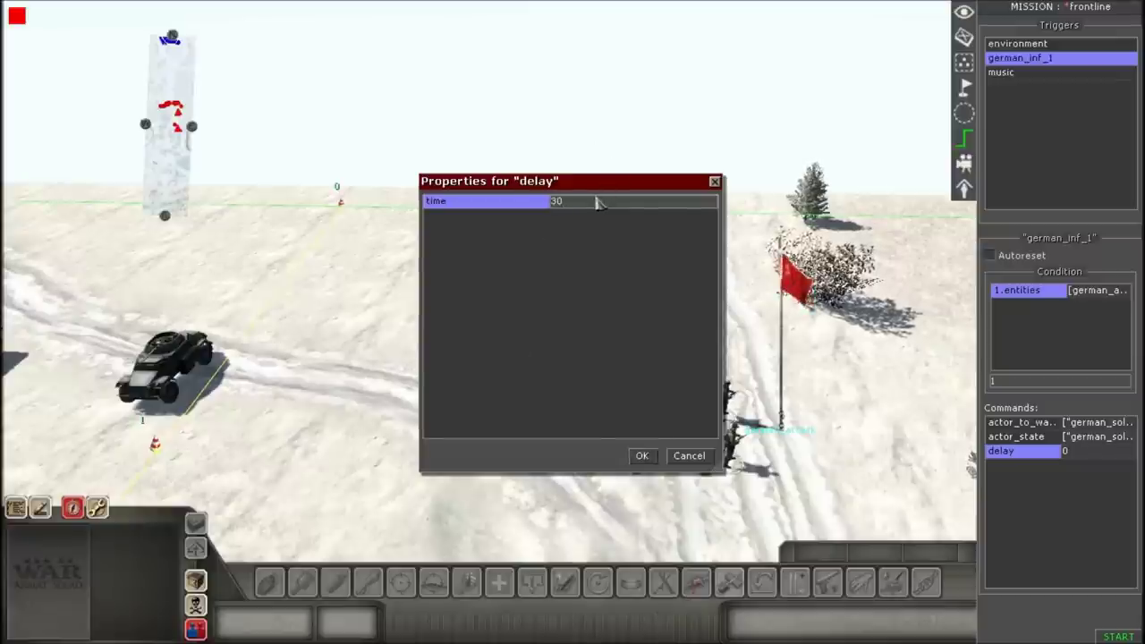
pyautogui.press('Return')
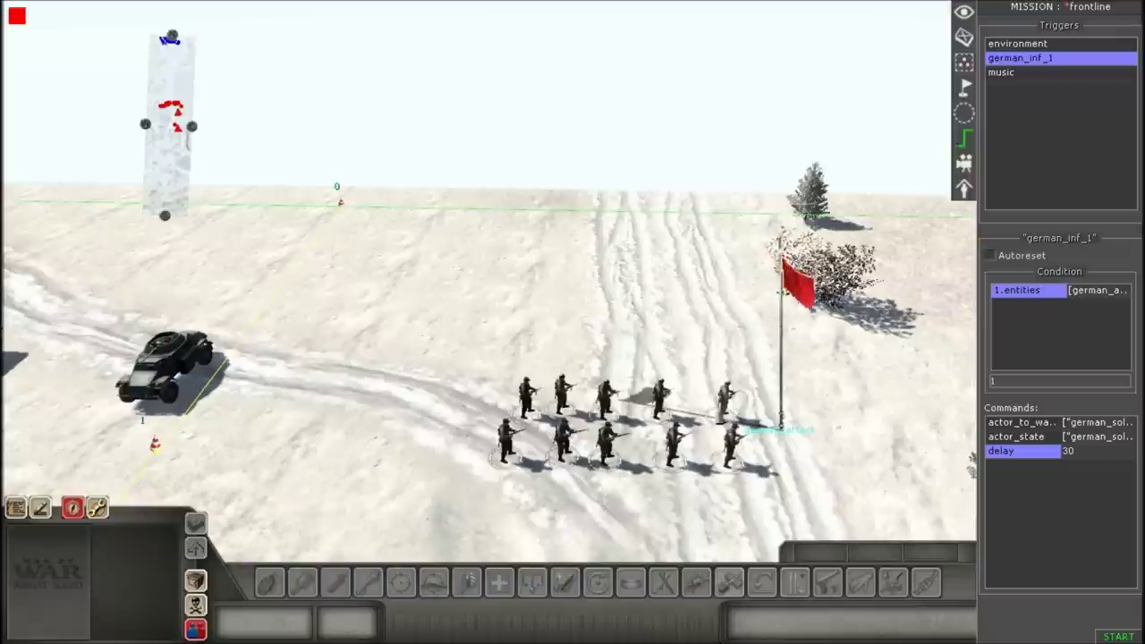
# Add a trigger command that targets german_inf_1 with its on option left off, and accept its properties
pyautogui.rightClick(1052, 484)
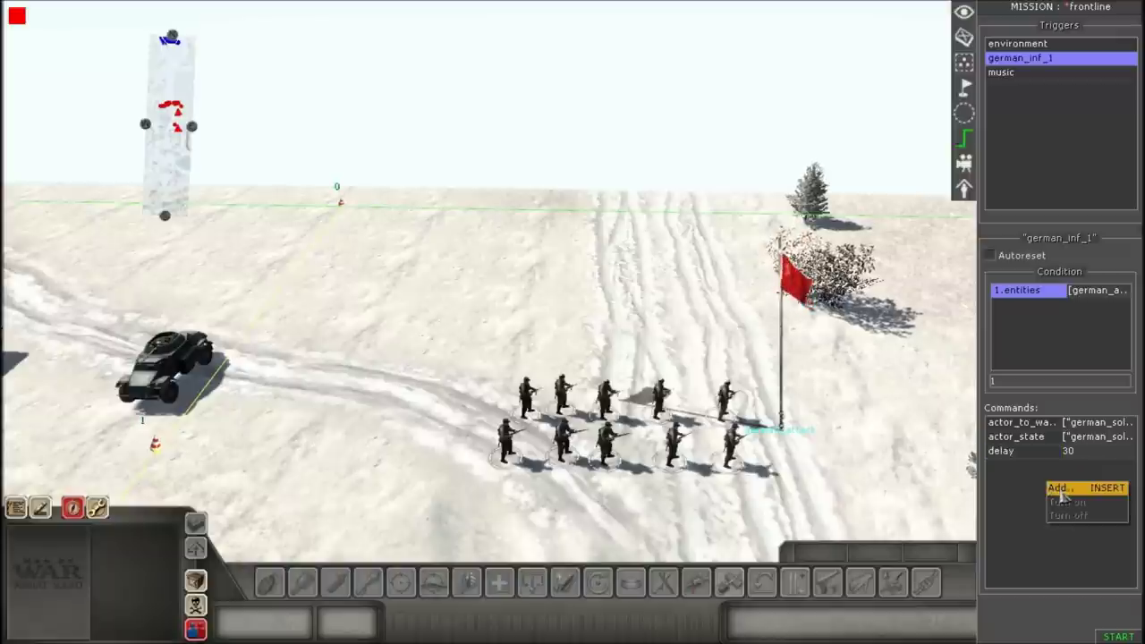
pyautogui.click(1059, 489)
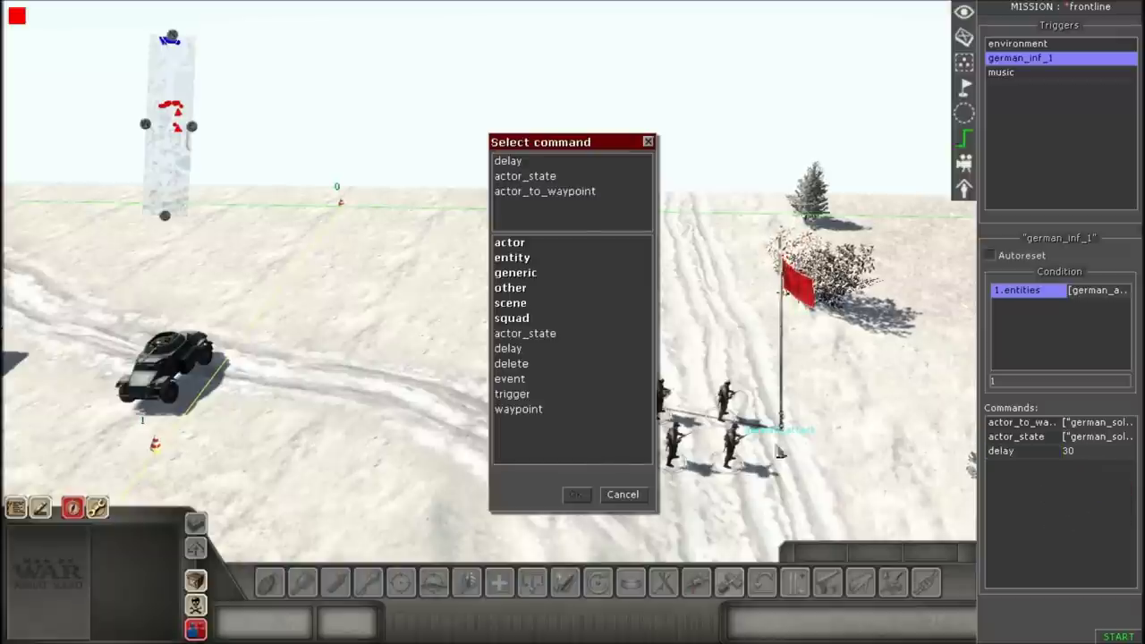
pyautogui.doubleClick(513, 397)
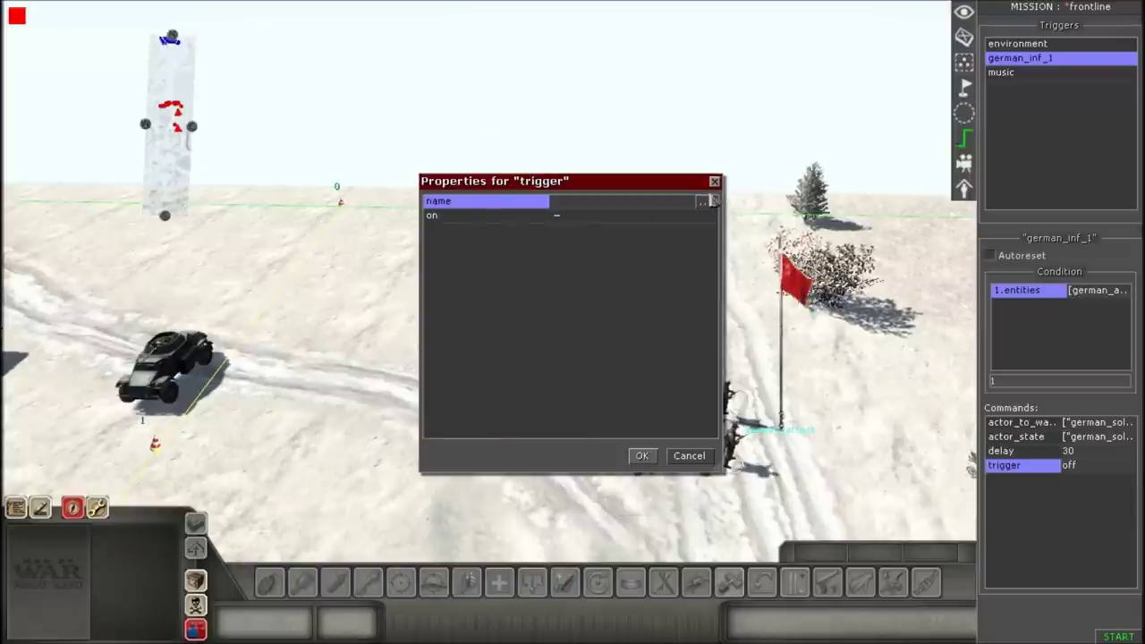
pyautogui.click(705, 203)
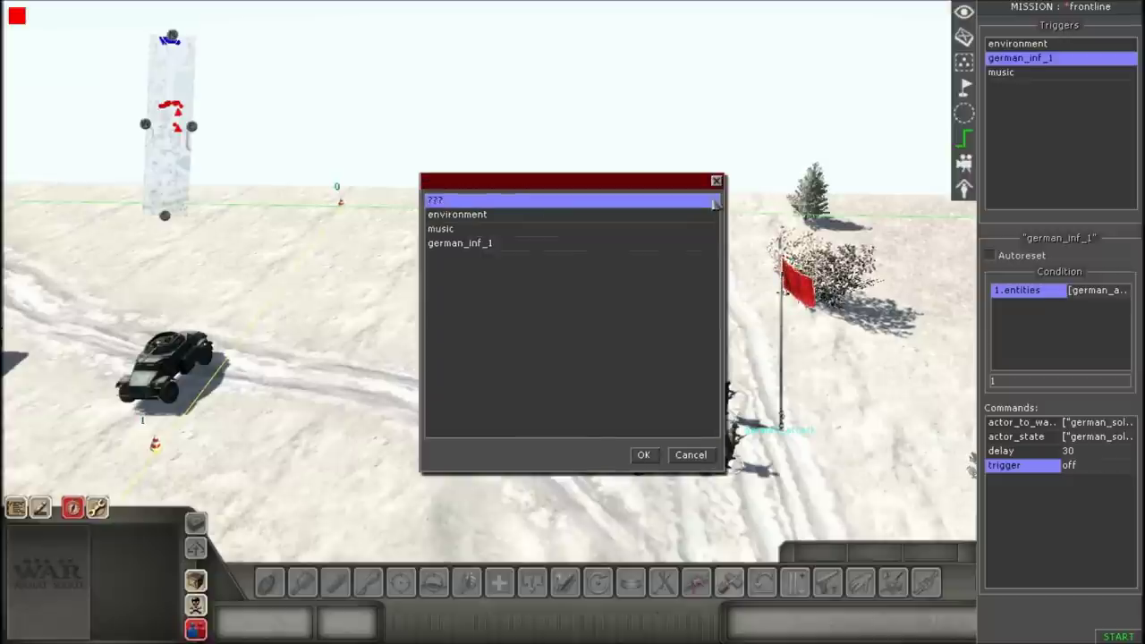
pyautogui.click(490, 244)
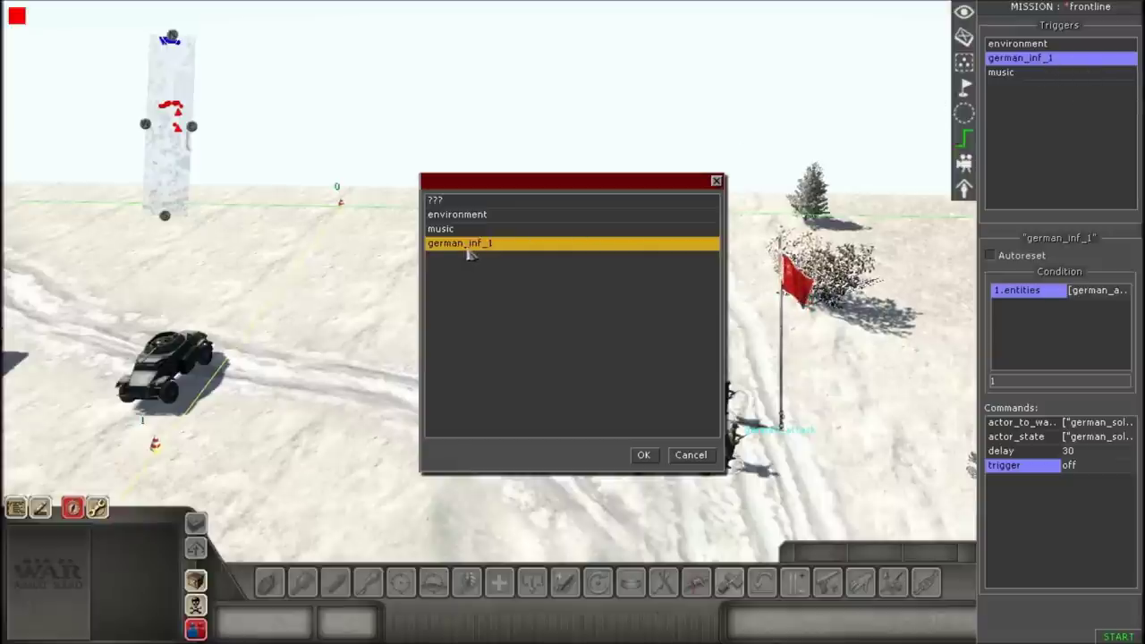
pyautogui.click(642, 455)
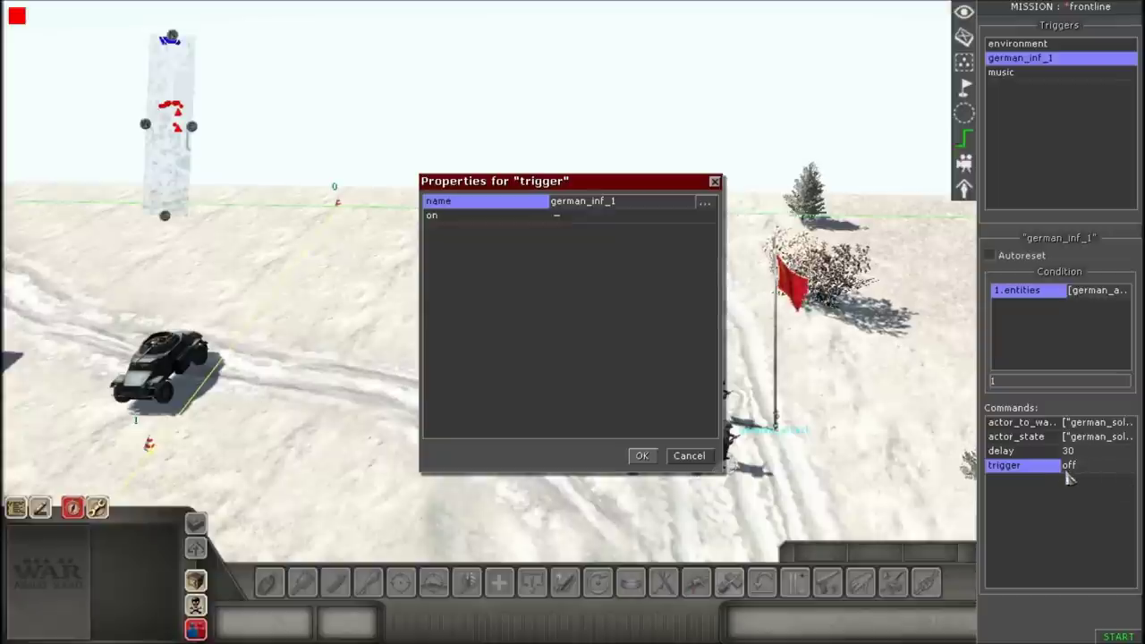
pyautogui.click(590, 367)
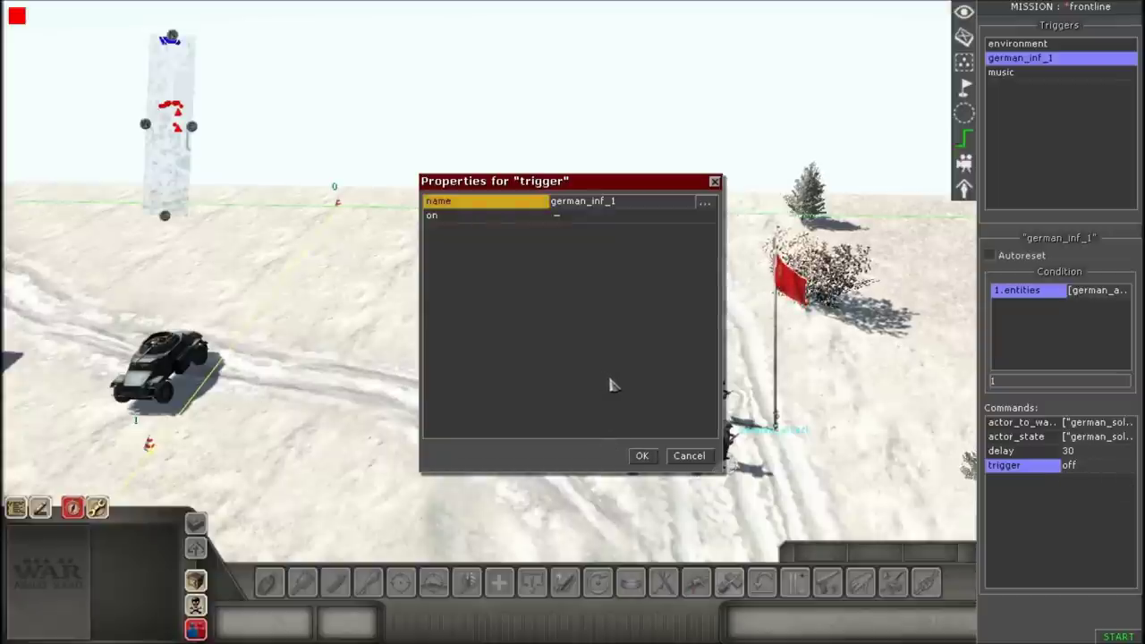
pyautogui.click(641, 454)
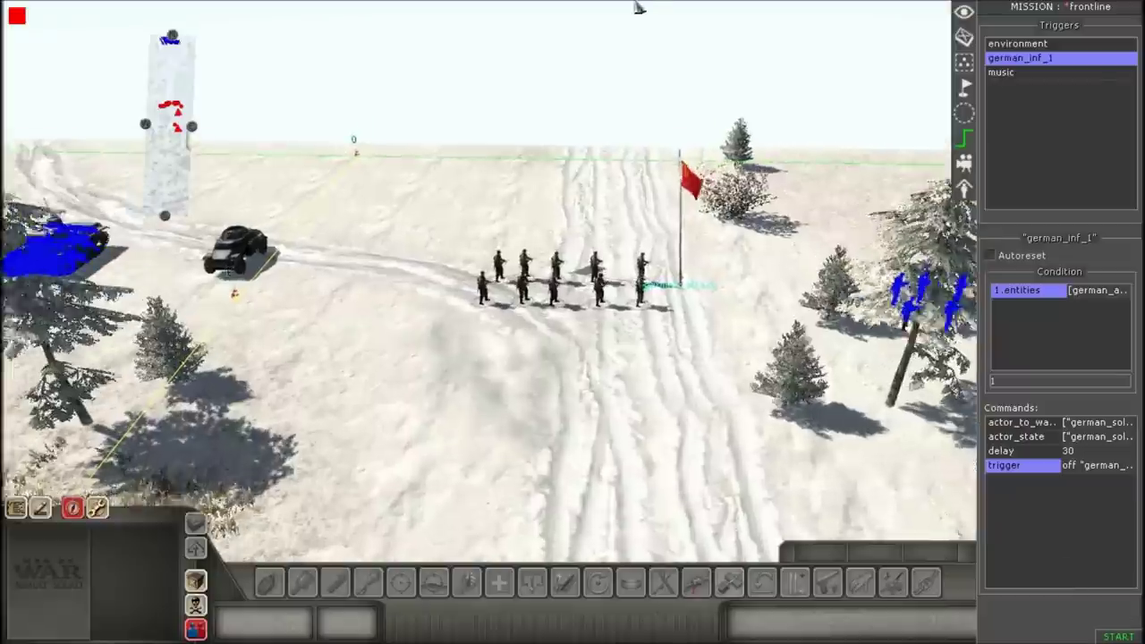
# Start a test run of the frontline mission from the area around the waiting German infantry
pyautogui.moveTo(637, 8)
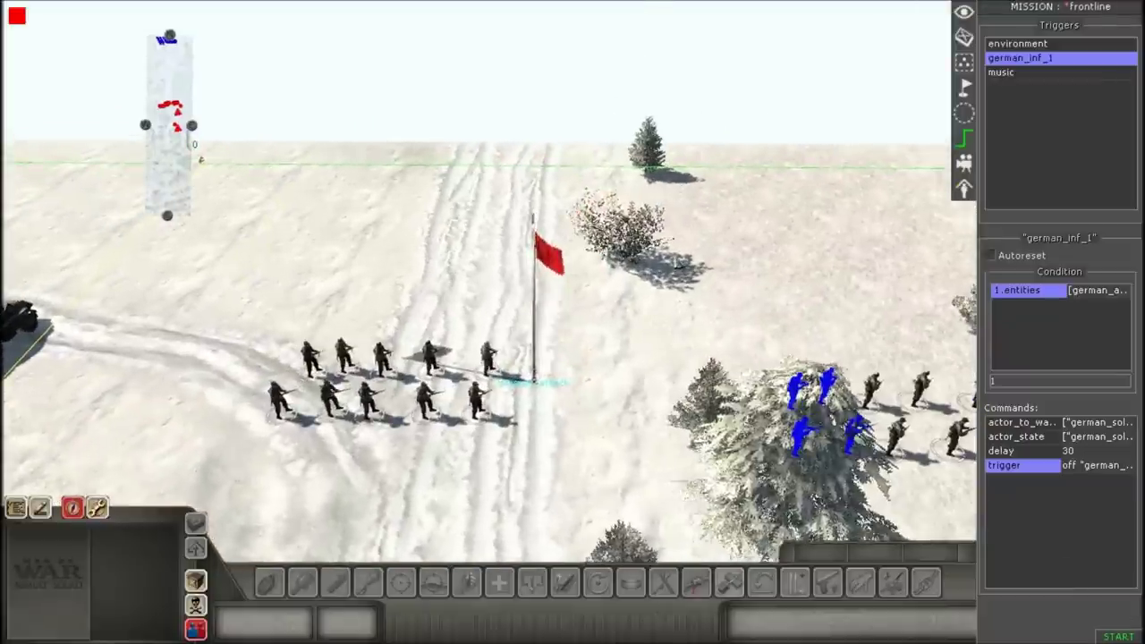
pyautogui.scroll(-1, 511, 255)
pyautogui.scroll(-1, 628, 280)
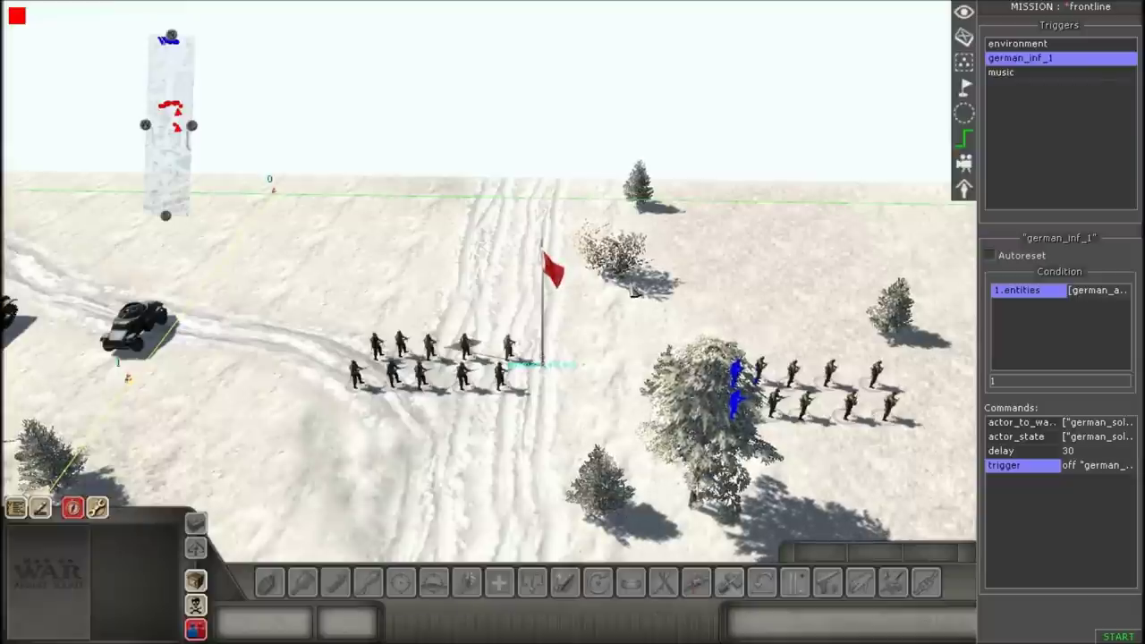
pyautogui.press('F1')
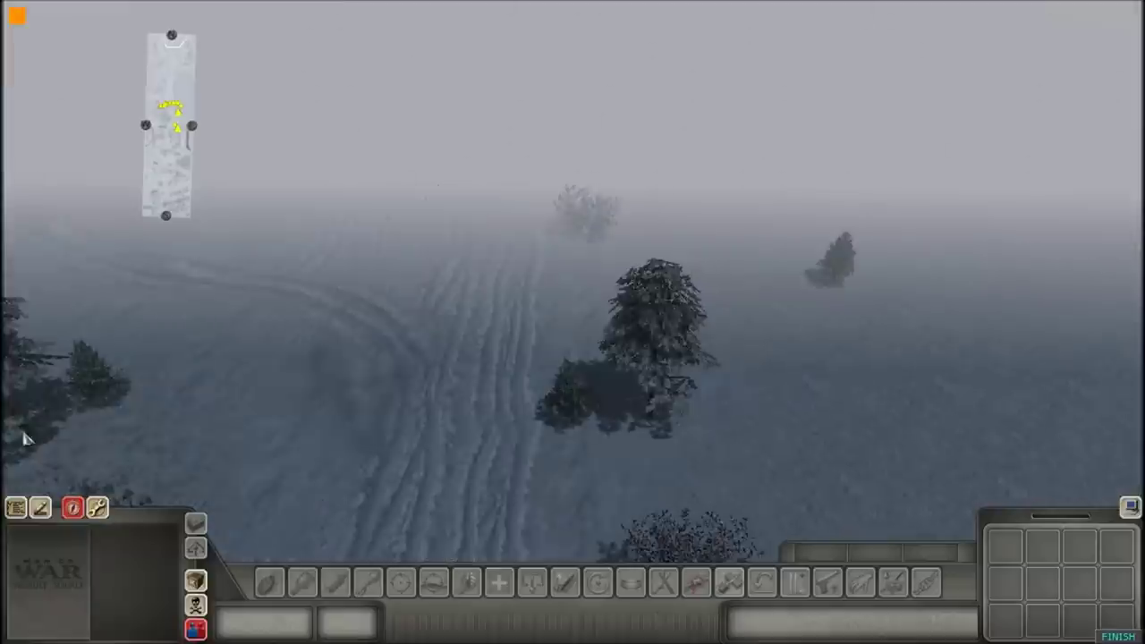
# Follow the spawned German infantry across the snowfield to examine how they move along their route and attack
pyautogui.moveTo(235, 186); pyautogui.dragTo(25, 40, button='middle')
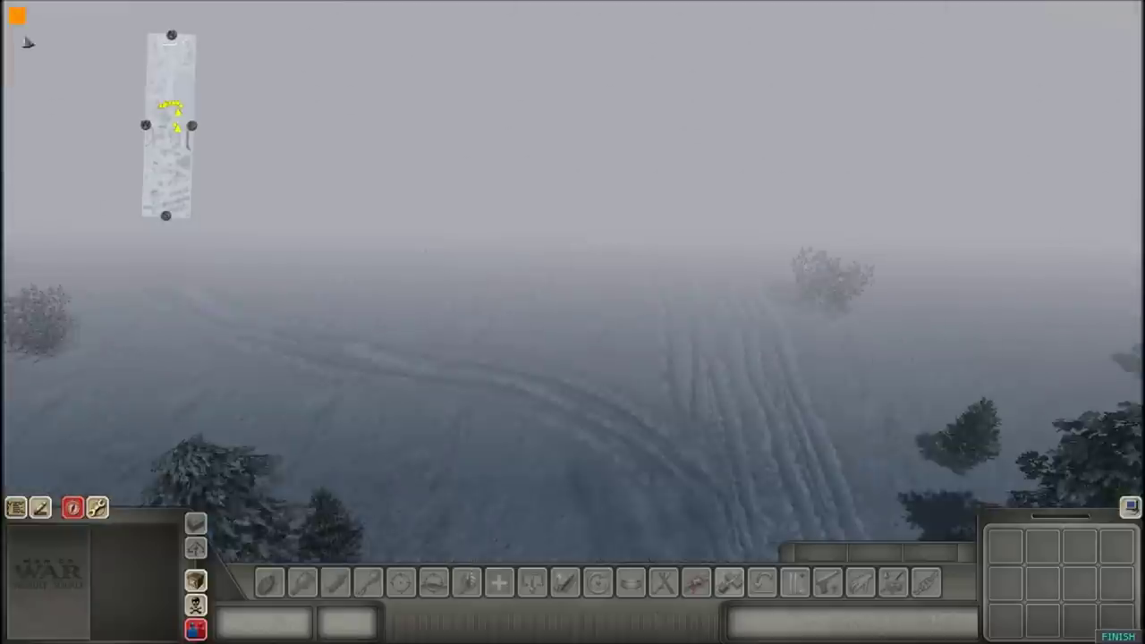
pyautogui.press('Left')
pyautogui.scroll(3, 582, 210)
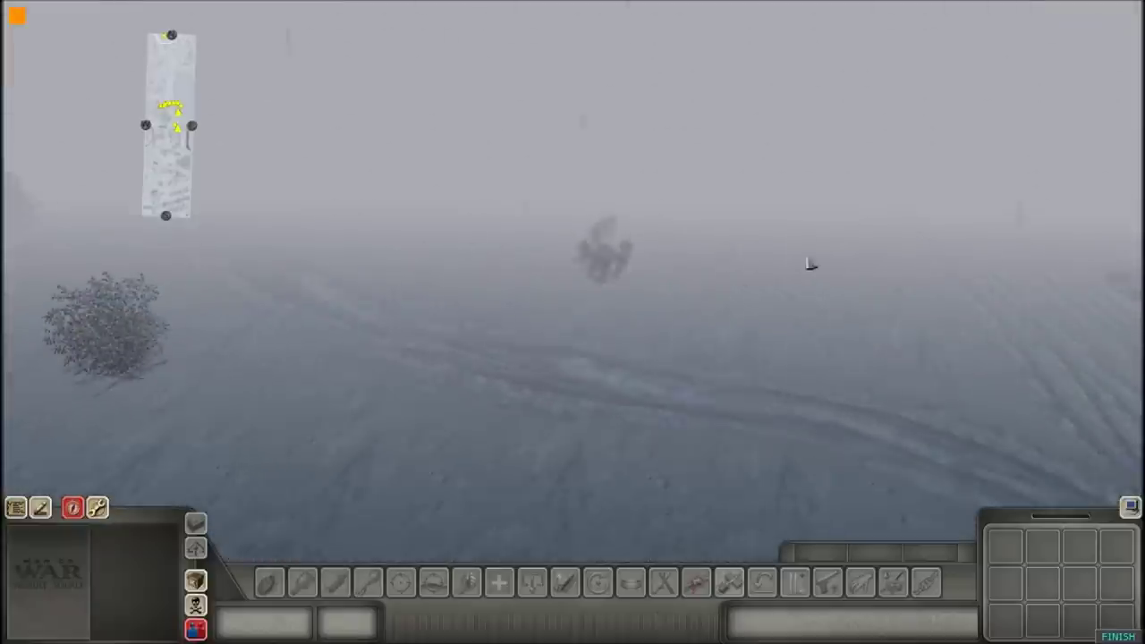
pyautogui.moveTo(810, 266); pyautogui.dragTo(593, 267, button='middle')
pyautogui.scroll(1, 679, 354)
pyautogui.moveTo(682, 355); pyautogui.dragTo(595, 342, button='middle')
pyautogui.press('2')
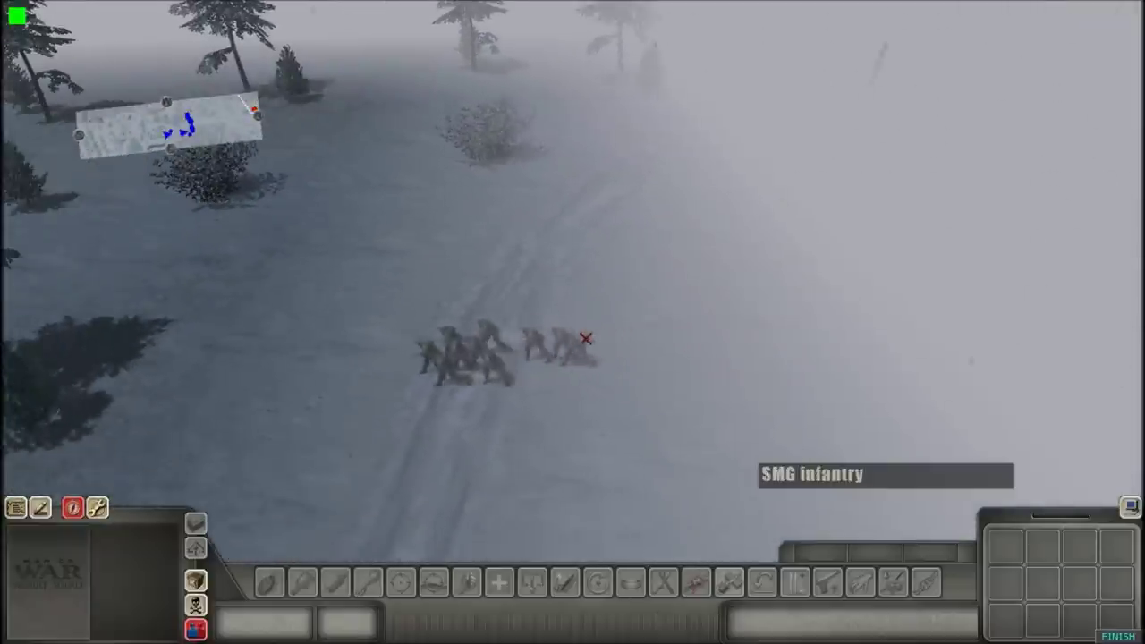
pyautogui.press('1')
pyautogui.press('Left')
pyautogui.press('2')
pyautogui.moveTo(671, 335); pyautogui.dragTo(434, 332, button='middle')
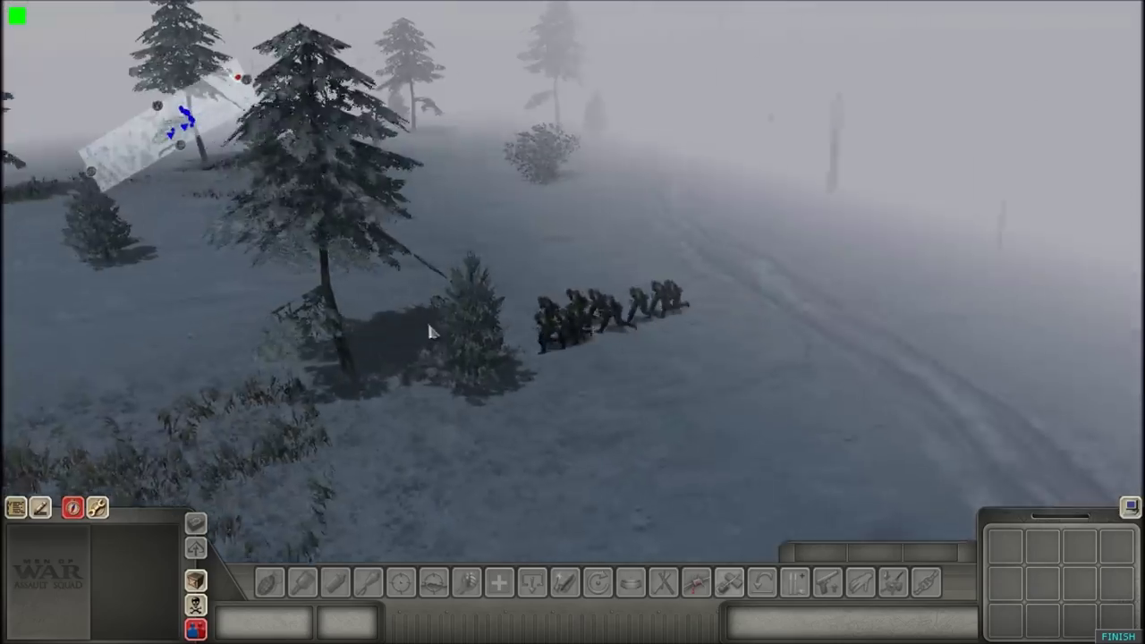
pyautogui.press('Down')
pyautogui.moveTo(361, 437); pyautogui.dragTo(6, 436, button='middle')
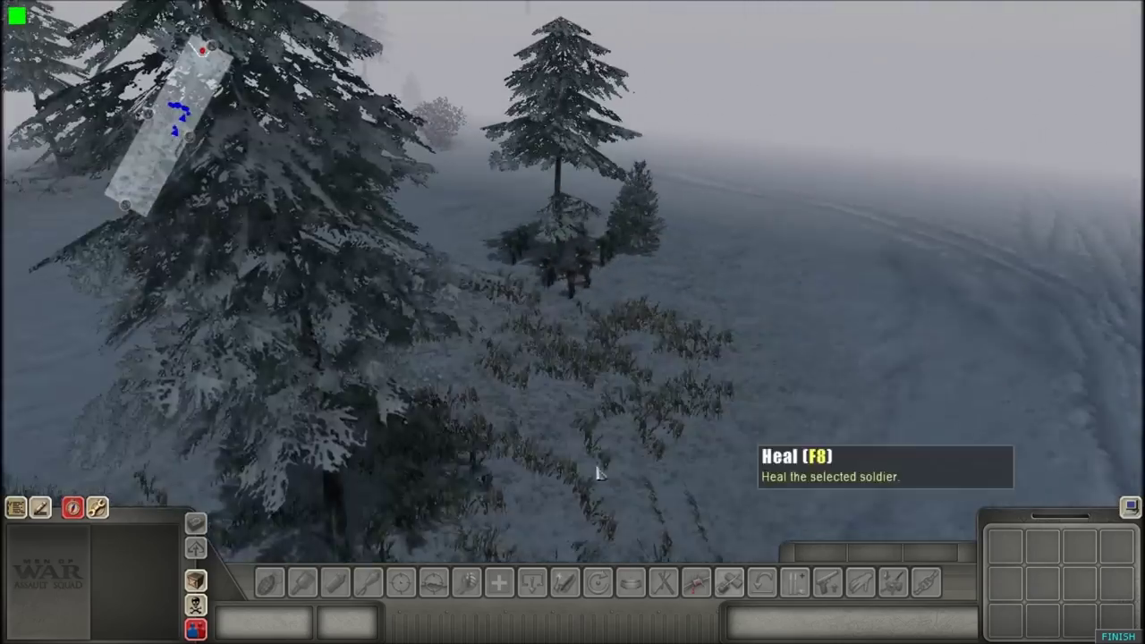
pyautogui.moveTo(599, 470); pyautogui.dragTo(286, 444, button='middle')
pyautogui.scroll(1, 498, 378)
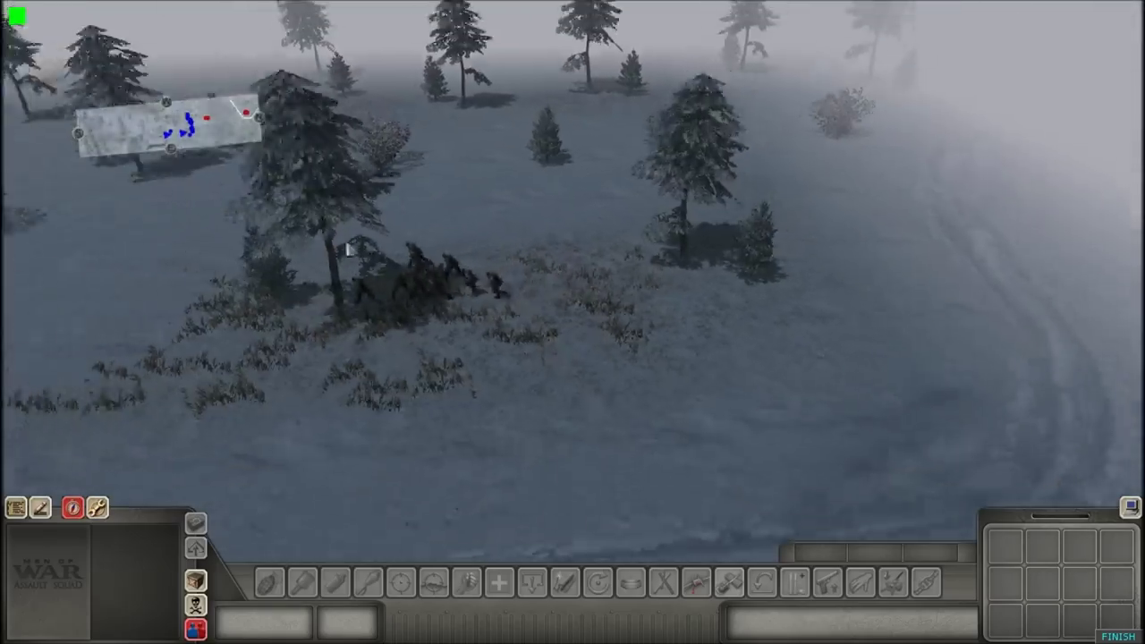
pyautogui.scroll(3, 569, 365)
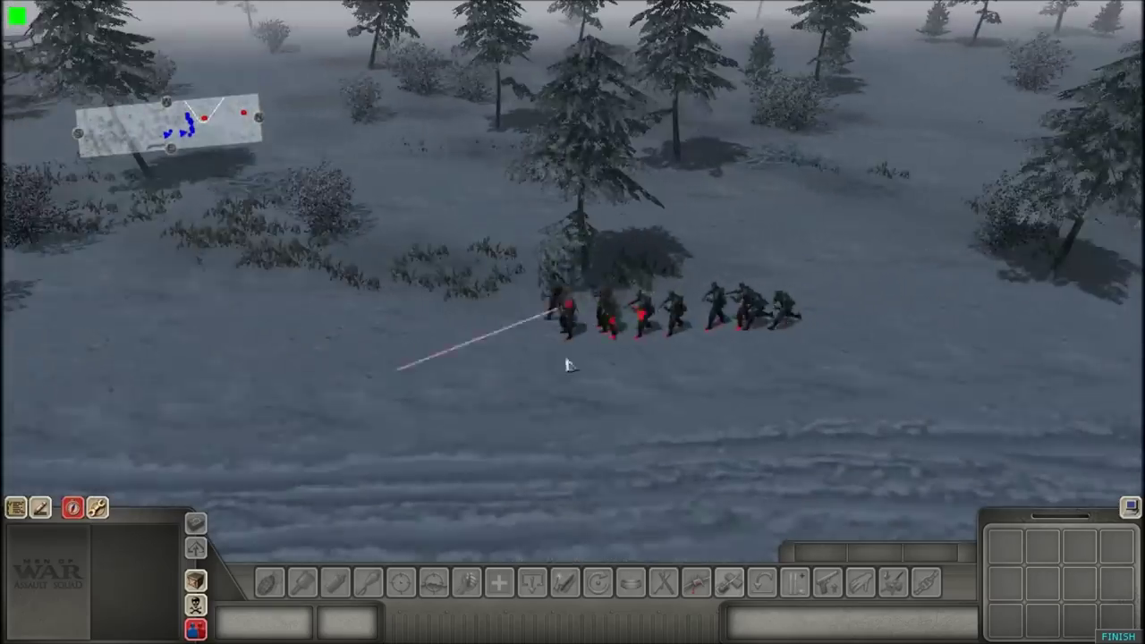
# Examine the German squads' firefight and advance beside the snow tracks, and finish the test run
pyautogui.moveTo(367, 375); pyautogui.dragTo(570, 393, button='middle')
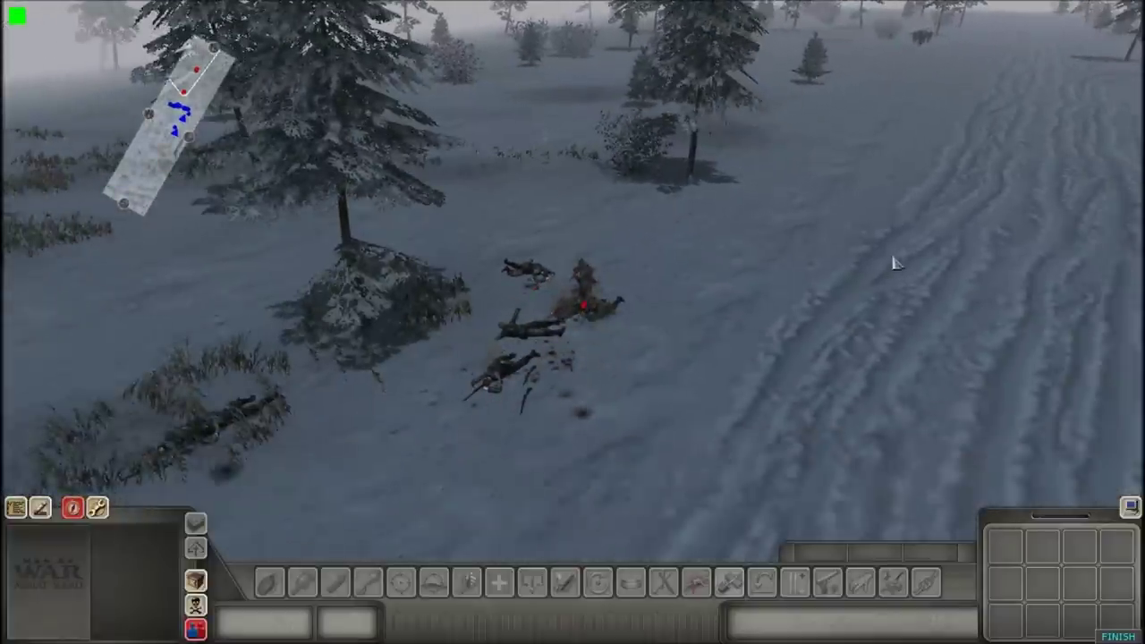
pyautogui.moveTo(897, 263); pyautogui.dragTo(755, 282, button='middle')
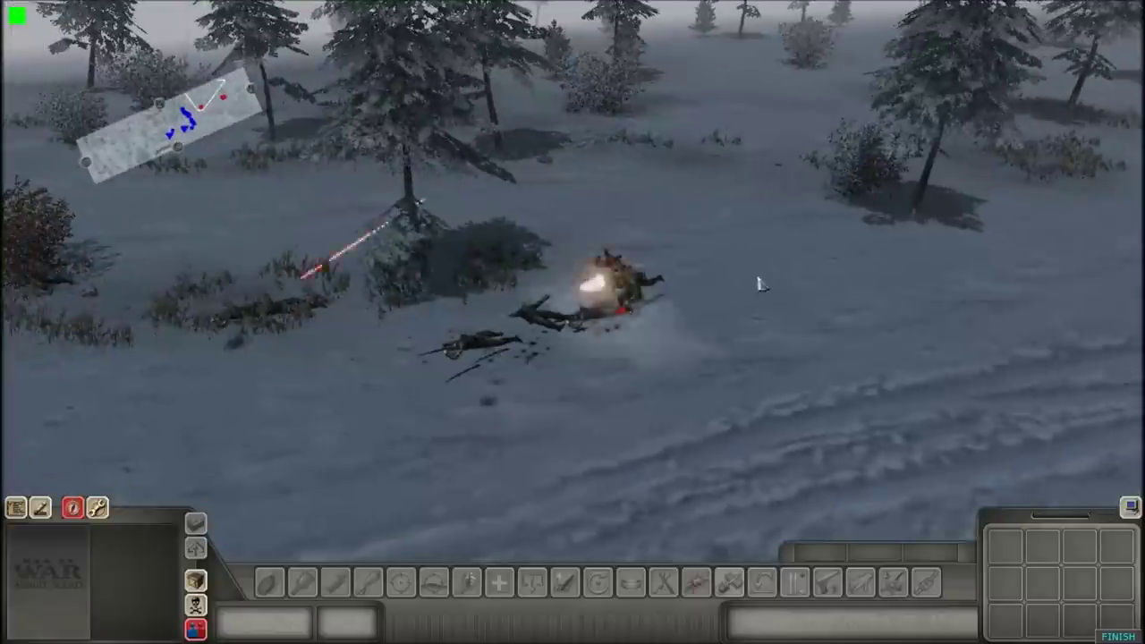
pyautogui.scroll(-2, 488, 423)
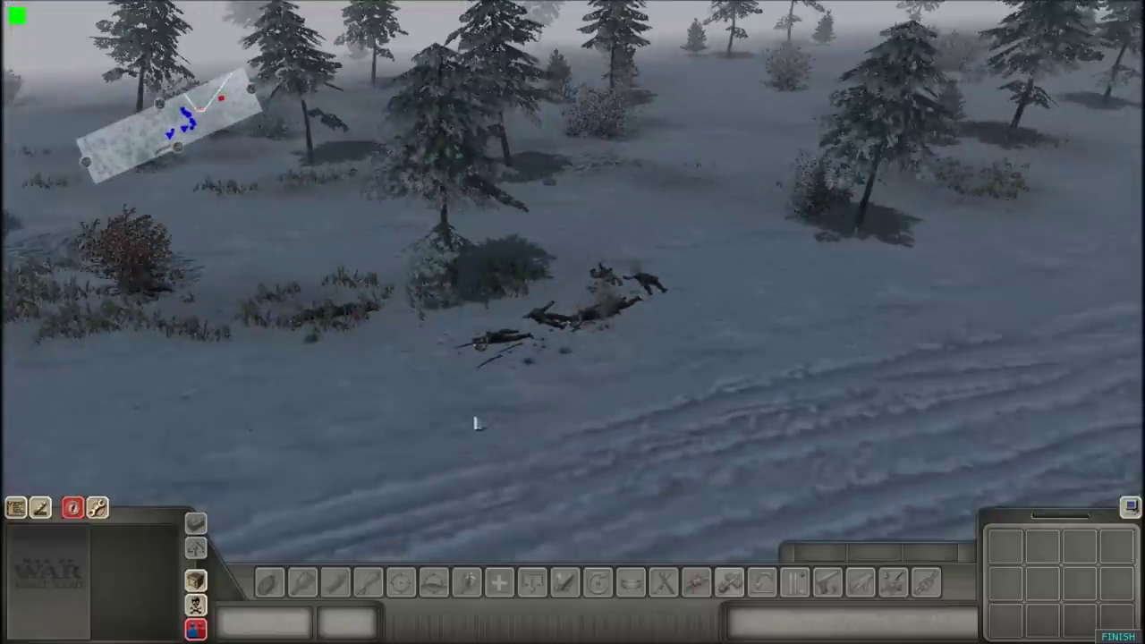
pyautogui.moveTo(489, 424); pyautogui.dragTo(722, 428, button='middle')
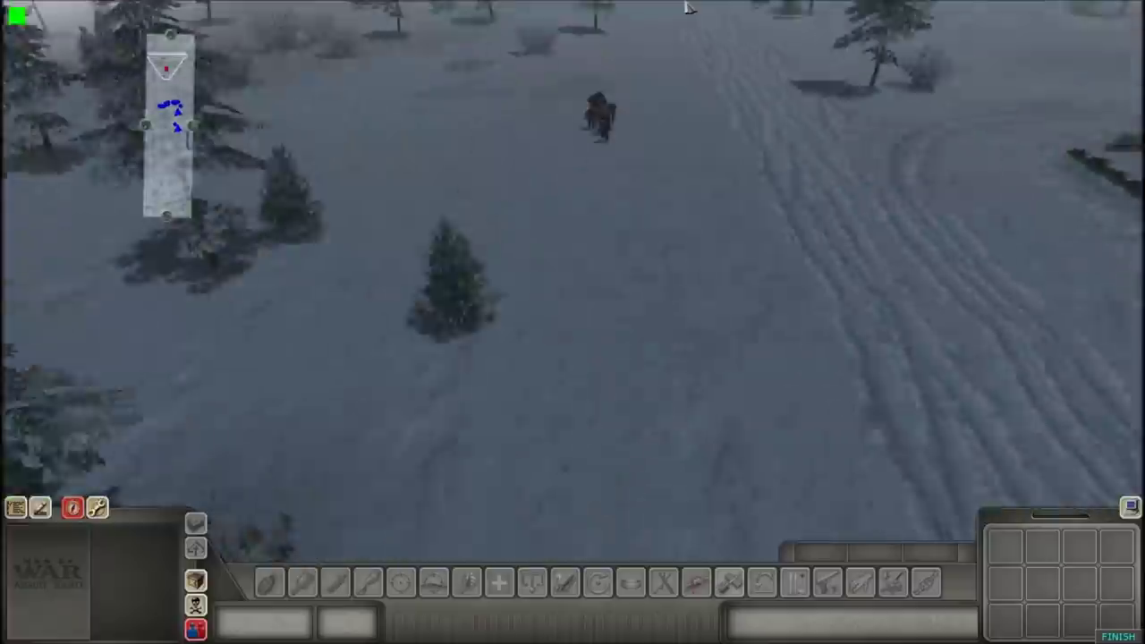
pyautogui.moveTo(736, 152); pyautogui.dragTo(465, 214, button='middle')
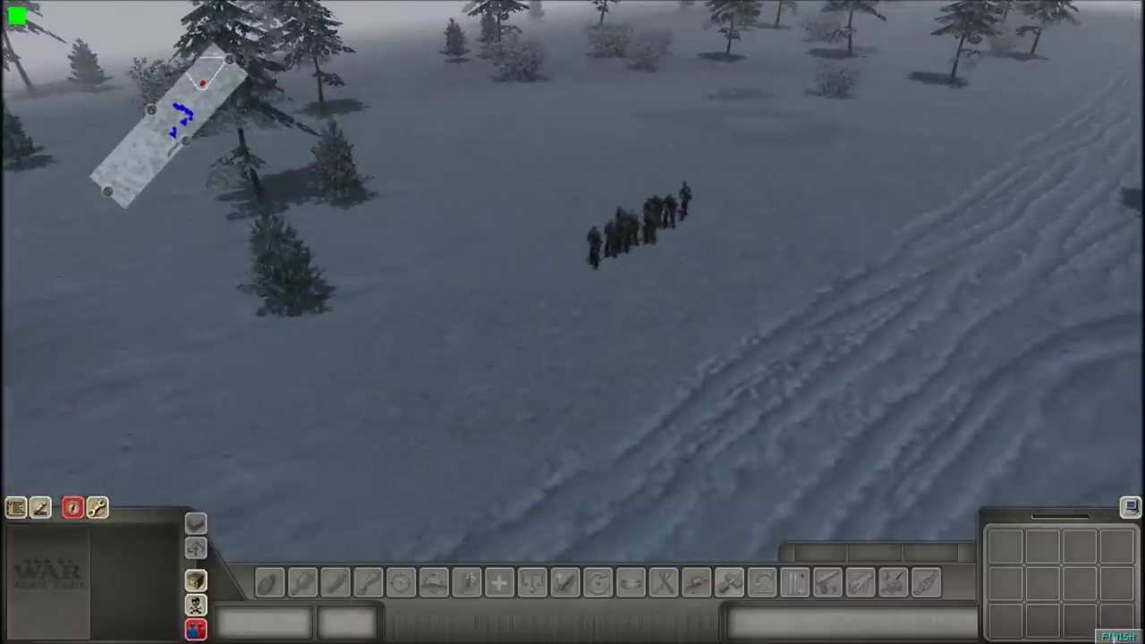
pyautogui.moveTo(640, 405); pyautogui.dragTo(759, 397, button='middle')
pyautogui.moveTo(531, 373); pyautogui.dragTo(625, 368, button='middle')
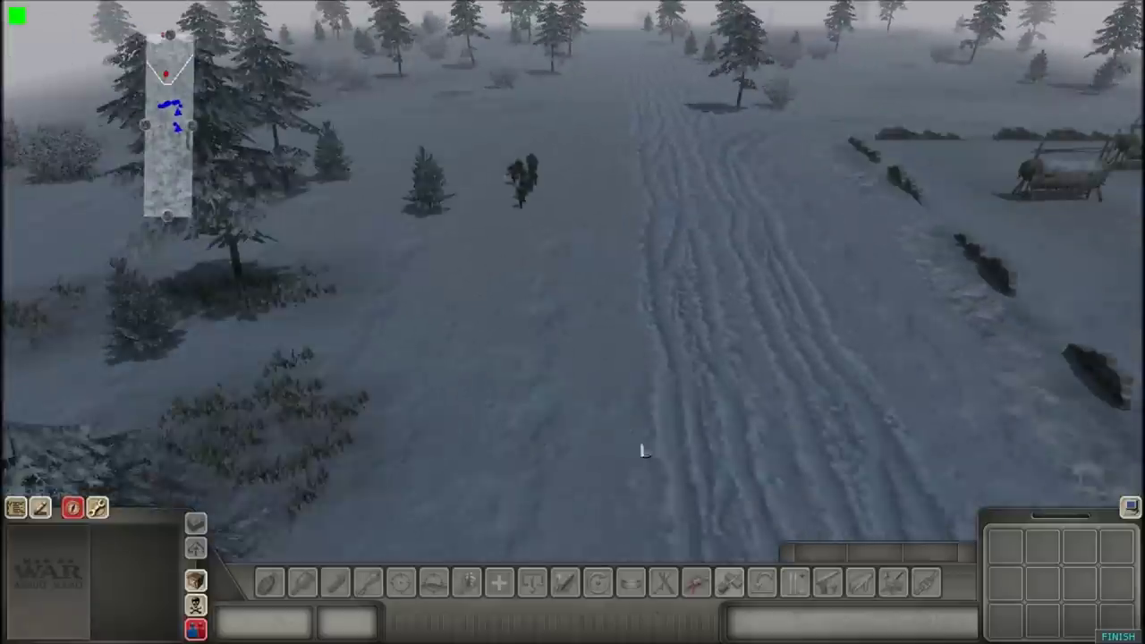
pyautogui.moveTo(604, 329); pyautogui.dragTo(576, 328, button='middle')
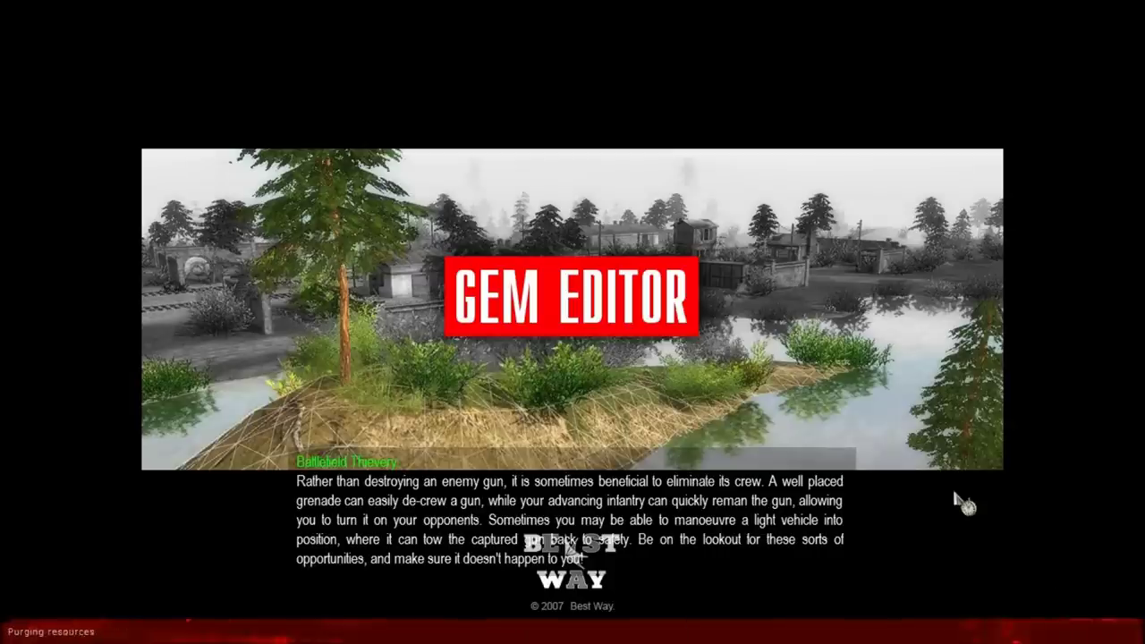
# Examine the german_inf_2 trigger and the German infantry and vehicles waiting around the german_attack zone
pyautogui.scroll(1, 555, 330)
pyautogui.scroll(-1, 554, 332)
pyautogui.scroll(1, 553, 331)
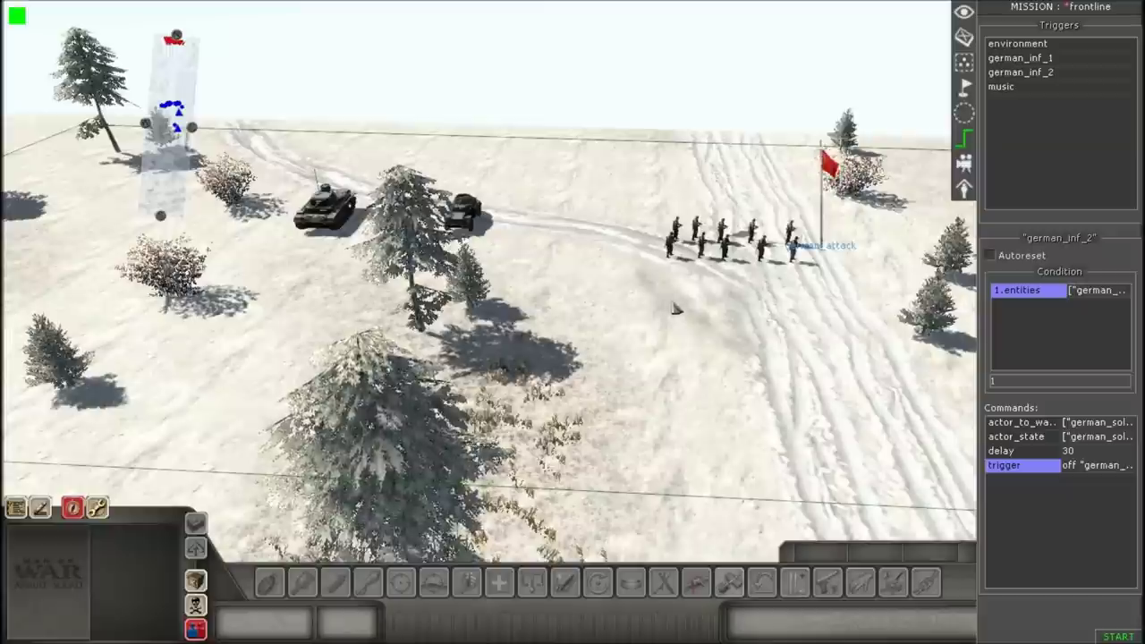
pyautogui.press('Right')
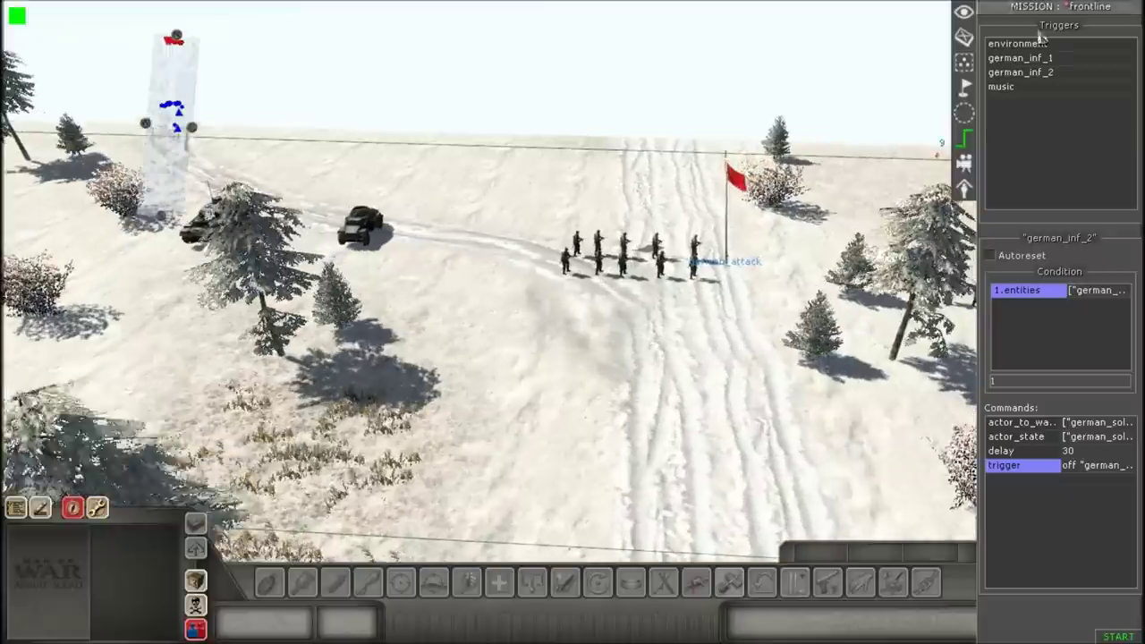
pyautogui.press('Right')
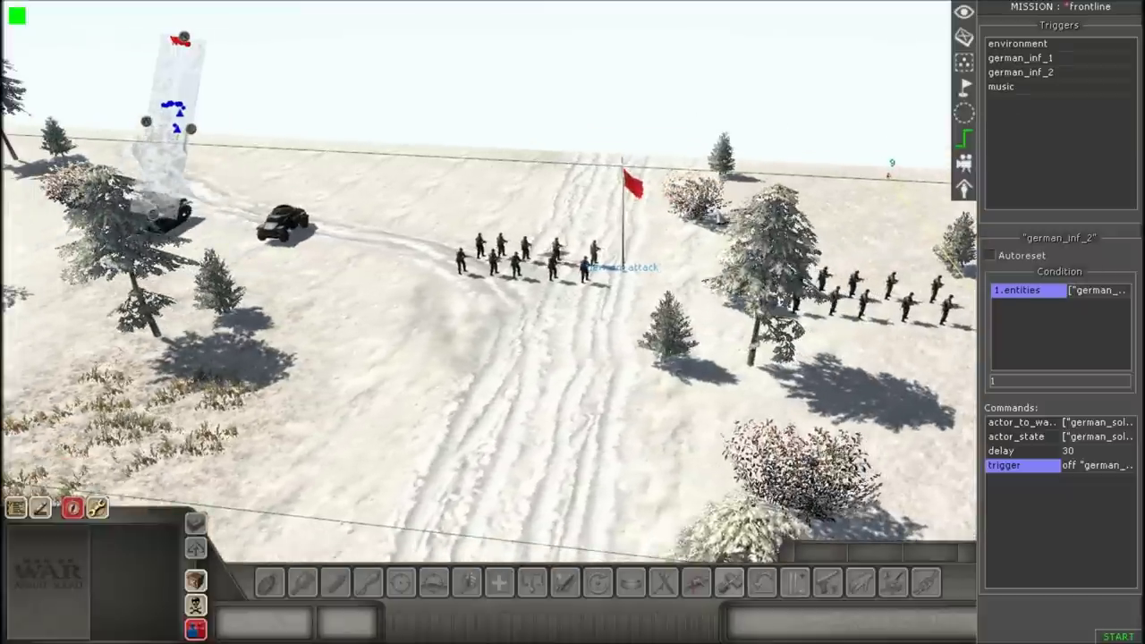
pyautogui.moveTo(718, 218); pyautogui.dragTo(644, 213, button='middle')
pyautogui.click(1017, 77)
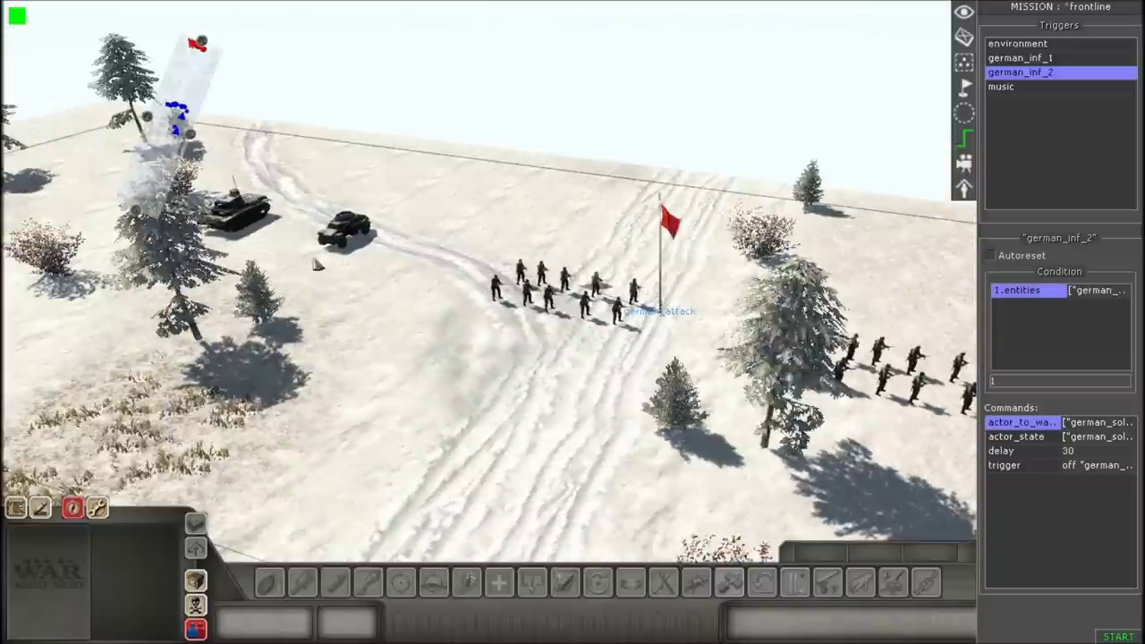
pyautogui.scroll(1, 503, 271)
pyautogui.scroll(-2, 509, 273)
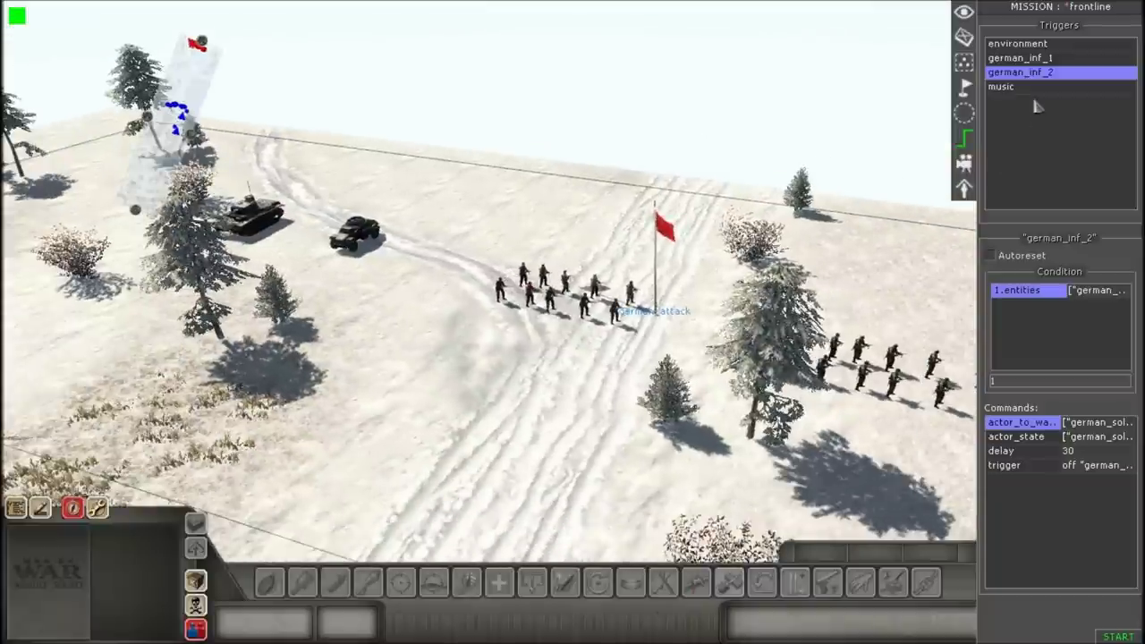
# Check the German waypoint route and add a new trigger named german_armoured_car to the mission
pyautogui.rightClick(1024, 130)
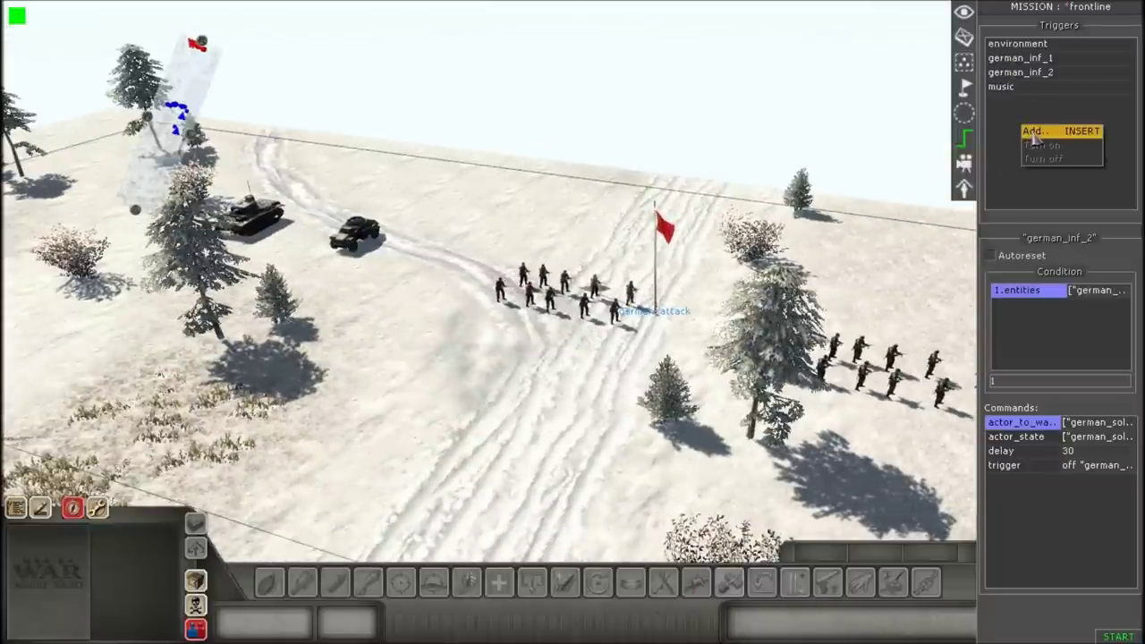
pyautogui.click(964, 88)
pyautogui.click(1010, 83)
pyautogui.click(964, 138)
pyautogui.rightClick(1038, 124)
pyautogui.click(1053, 131)
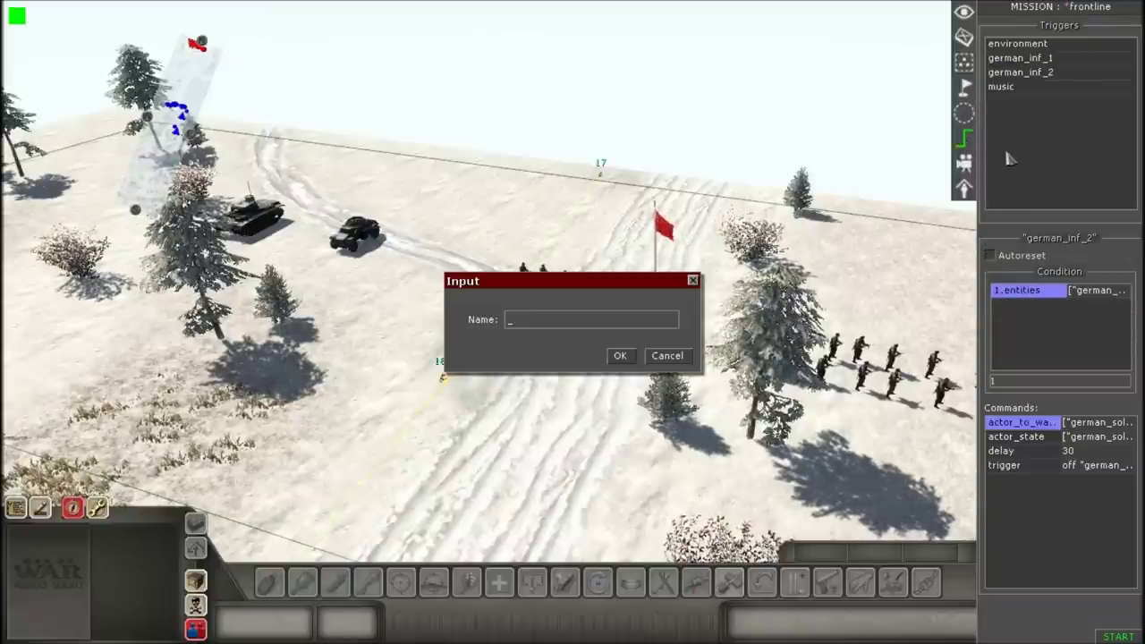
pyautogui.write('german_armour')
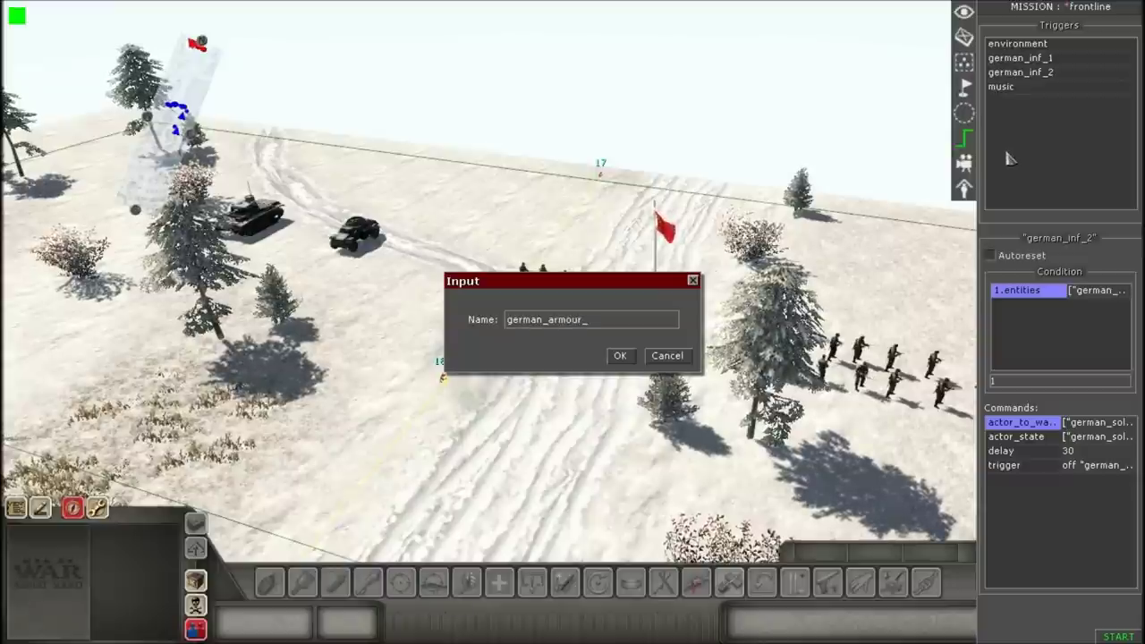
pyautogui.write('ed_ca')
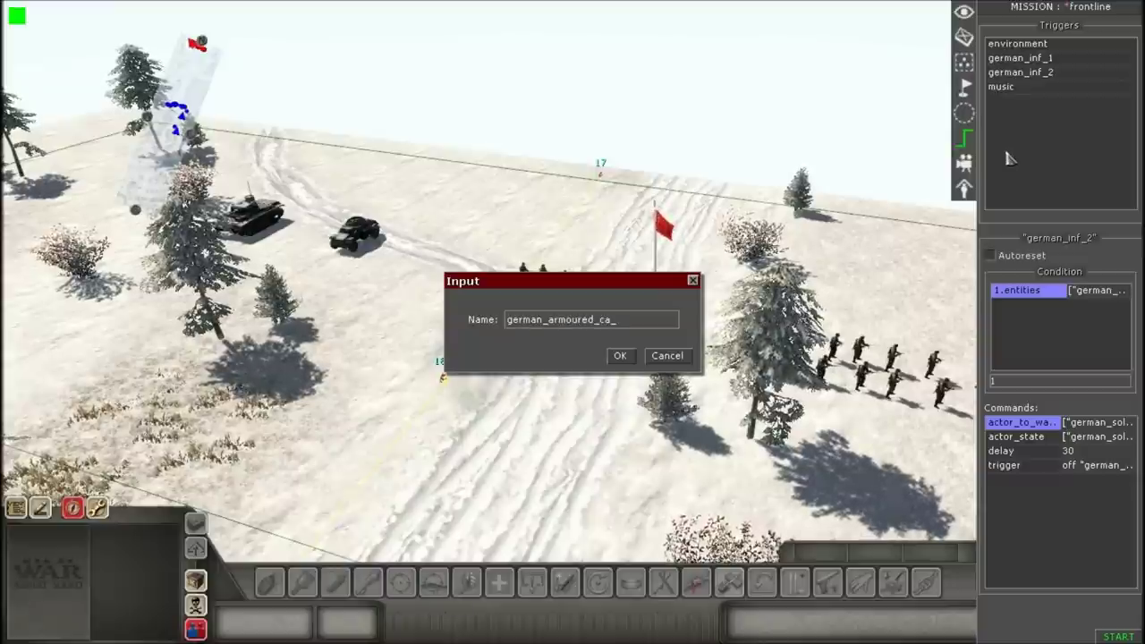
pyautogui.write('r')
pyautogui.press('Return')
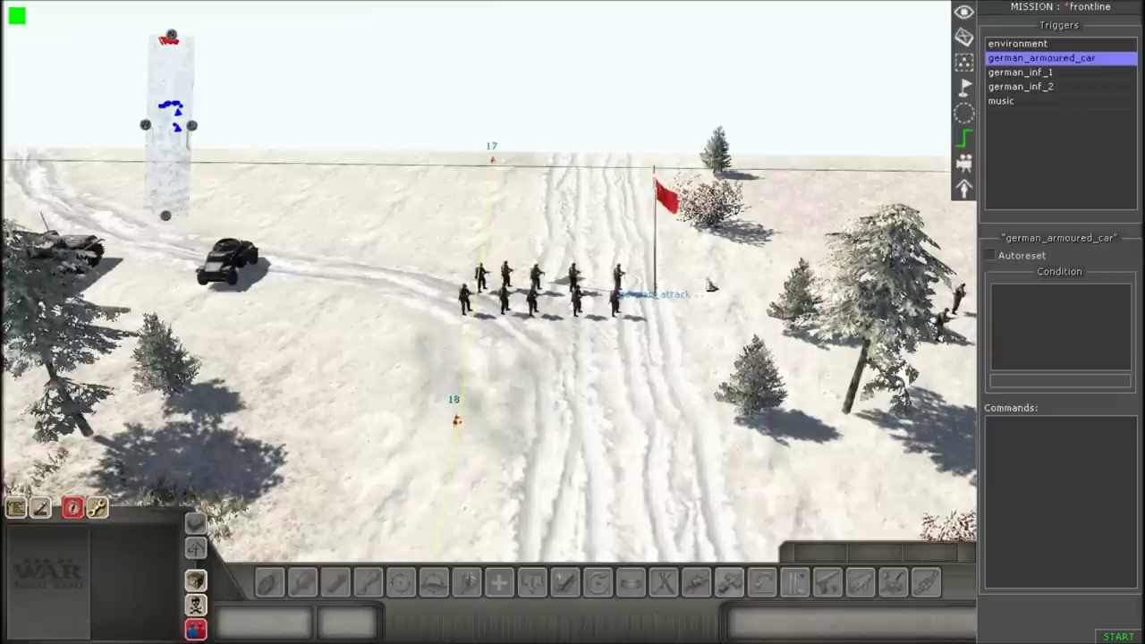
# Give the german_armoured_car trigger an entities condition with tag sdkfz_223 and zone german_attack
pyautogui.rightClick(1026, 338)
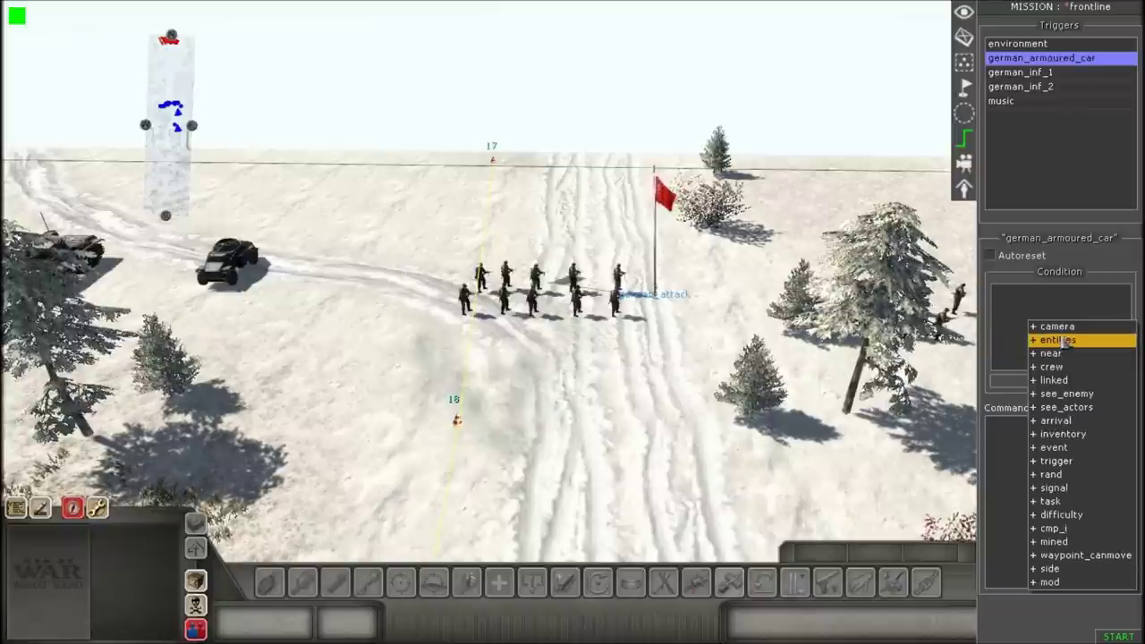
pyautogui.click(1064, 338)
pyautogui.doubleClick(1018, 291)
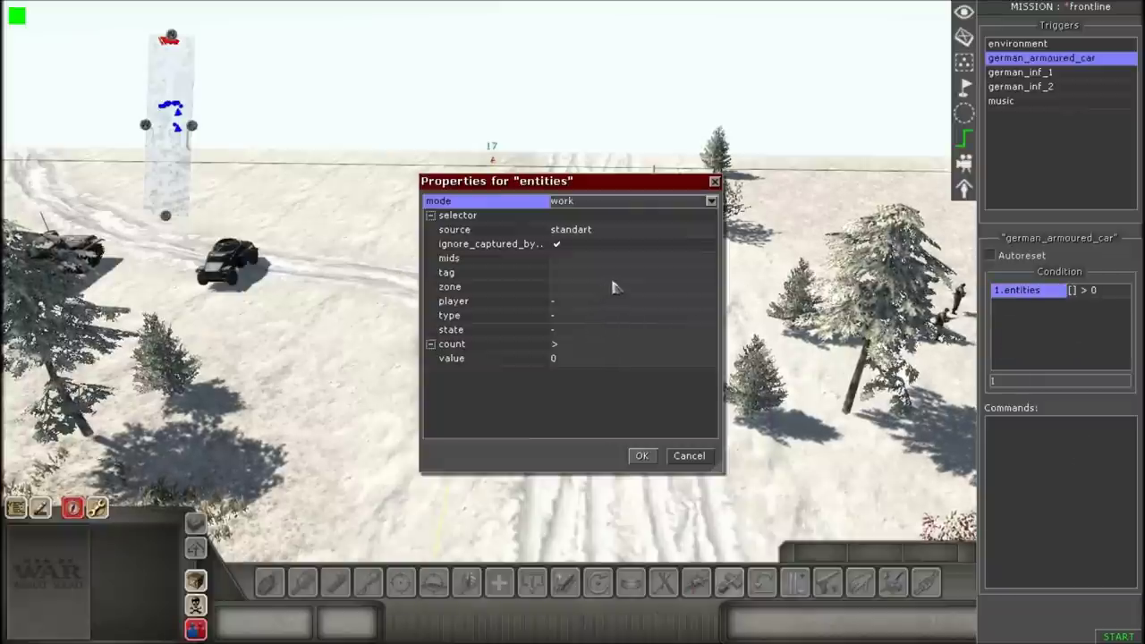
pyautogui.click(636, 273)
pyautogui.click(711, 273)
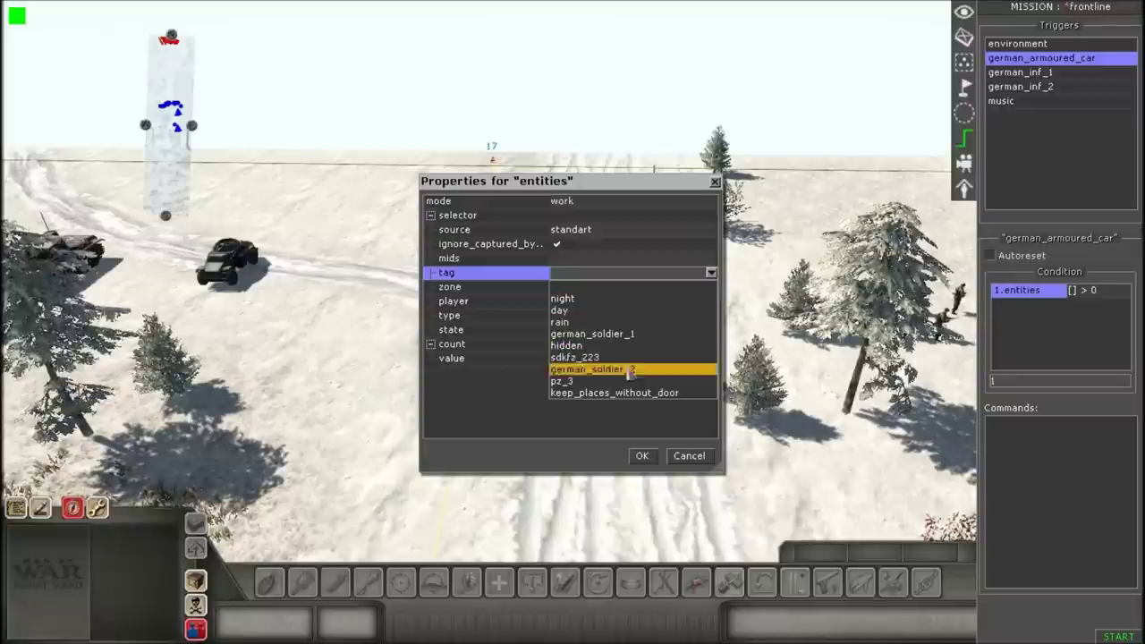
pyautogui.click(595, 357)
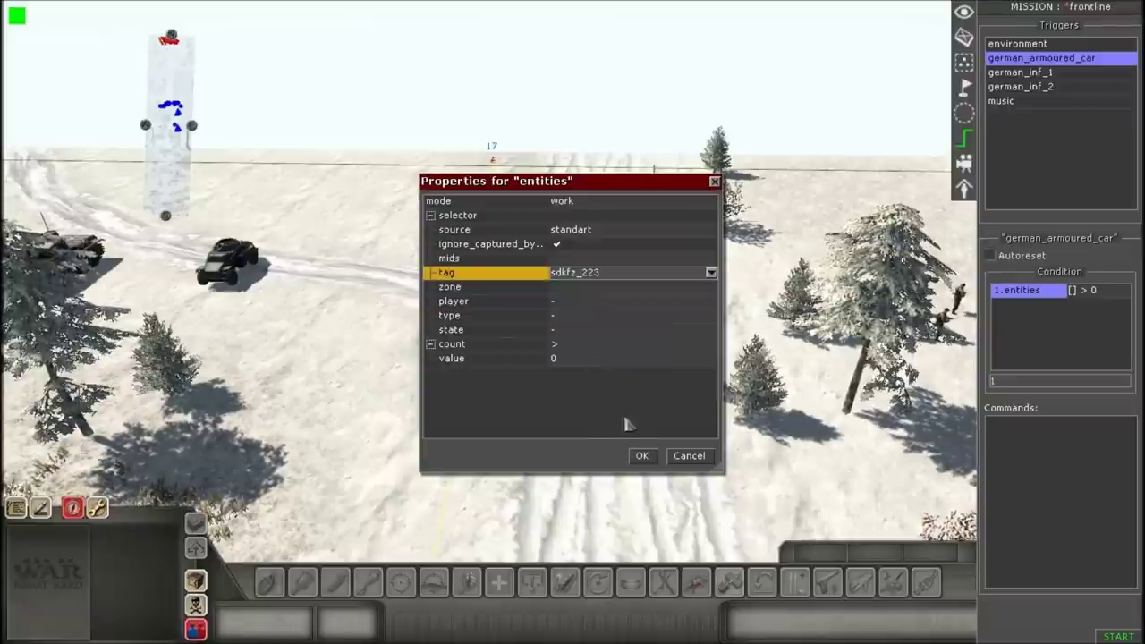
pyautogui.click(575, 288)
pyautogui.click(577, 288)
pyautogui.click(583, 325)
# Set the entities condition's state to operatable and its count to less than 1, and accept its properties
pyautogui.click(582, 330)
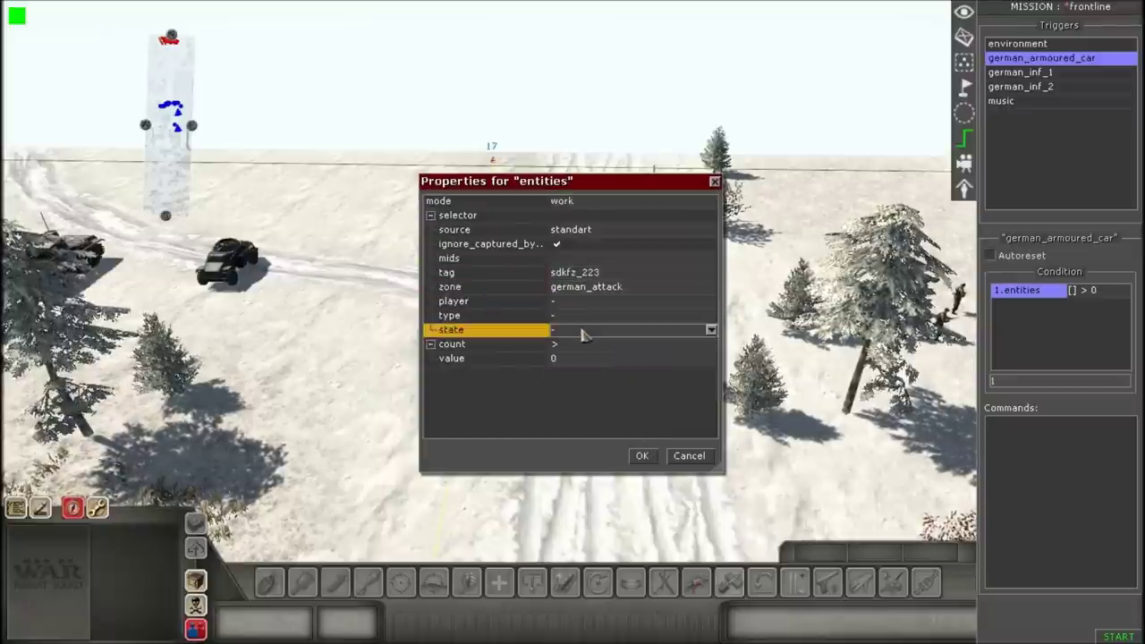
pyautogui.click(583, 332)
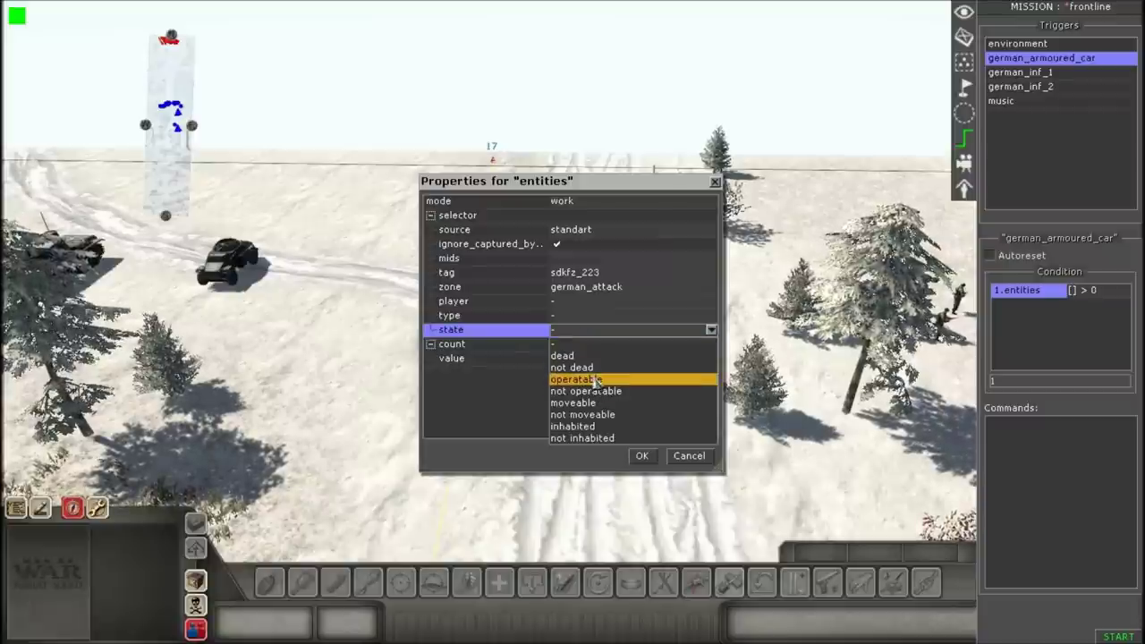
pyautogui.click(598, 380)
pyautogui.click(593, 347)
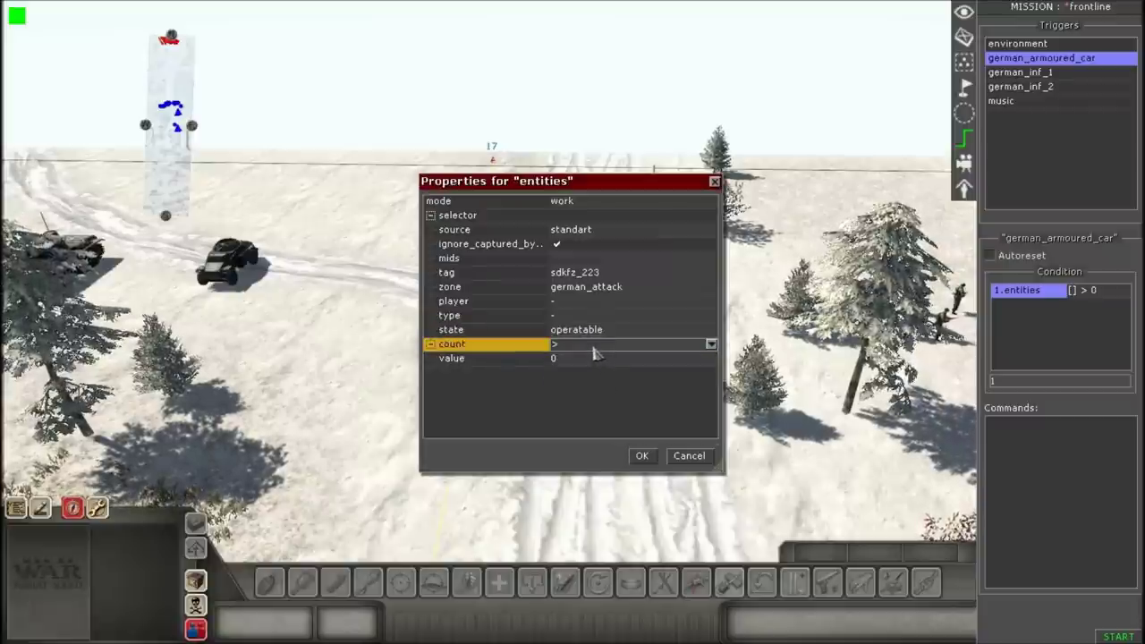
pyautogui.click(593, 347)
pyautogui.click(582, 383)
pyautogui.click(579, 358)
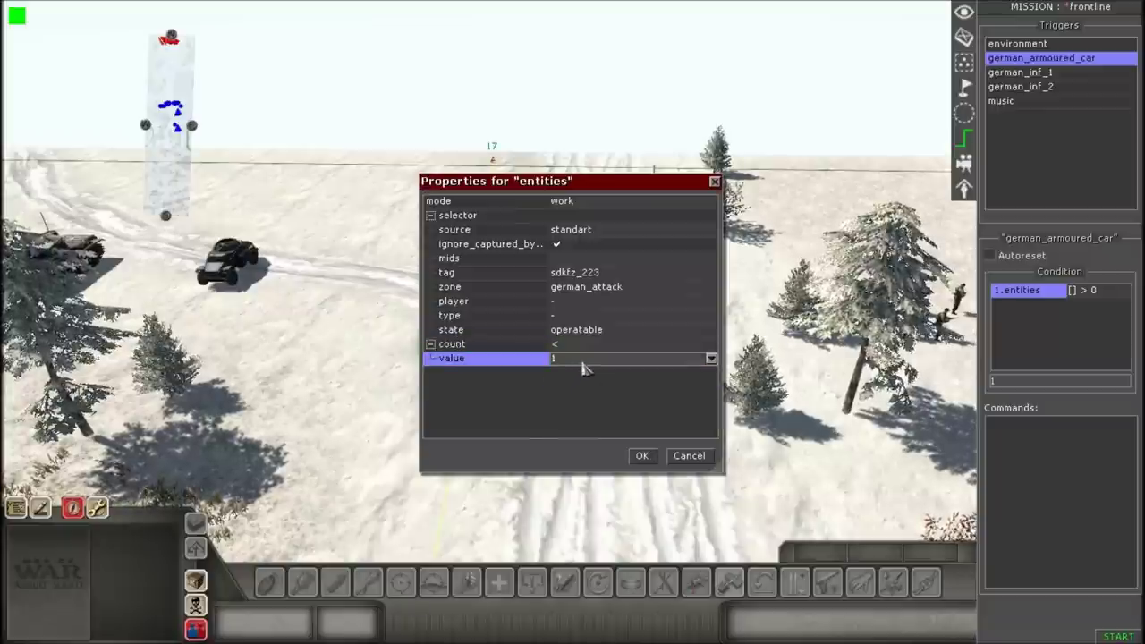
pyautogui.click(567, 405)
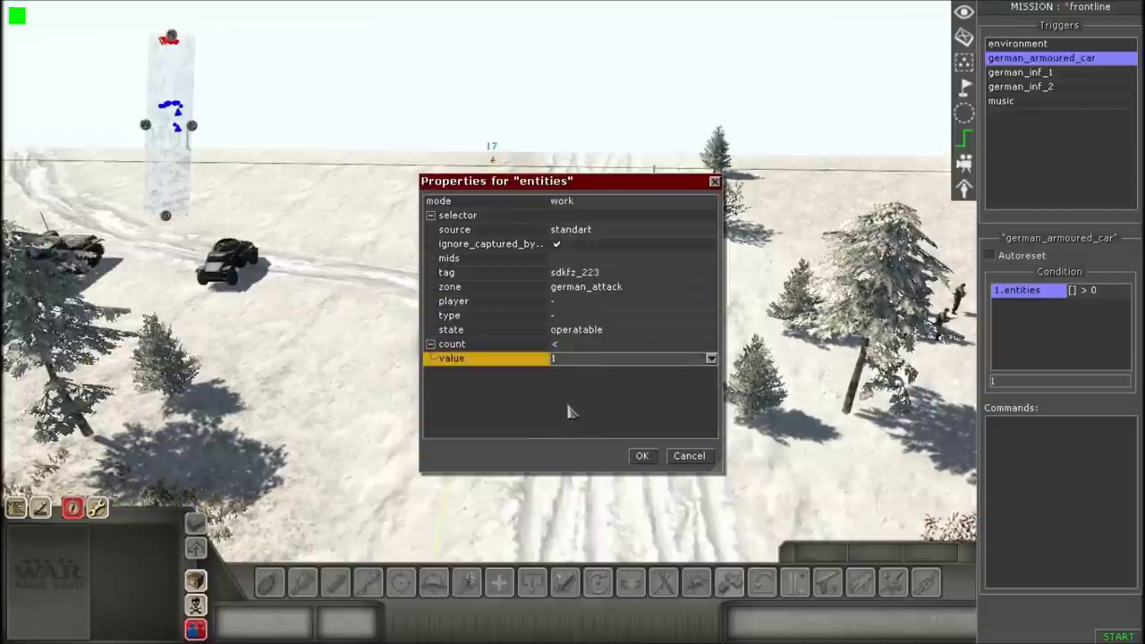
pyautogui.click(642, 456)
# Add an actor_state command to the german_armoured_car trigger with its selector tag set to sdkfz_223
pyautogui.rightClick(1066, 444)
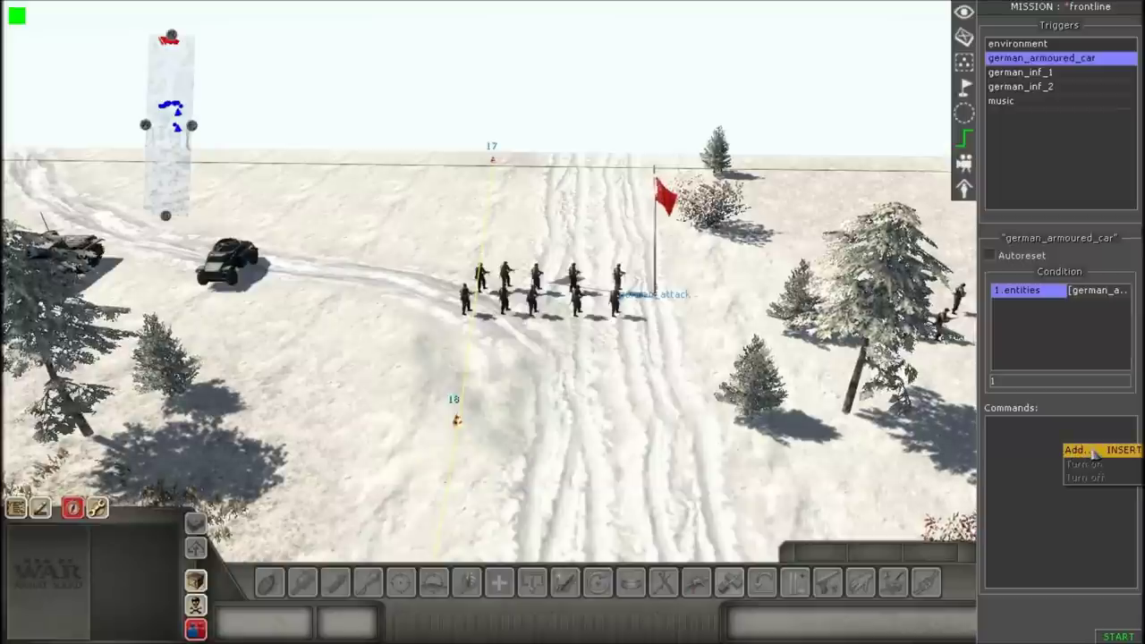
pyautogui.click(1086, 453)
pyautogui.doubleClick(526, 335)
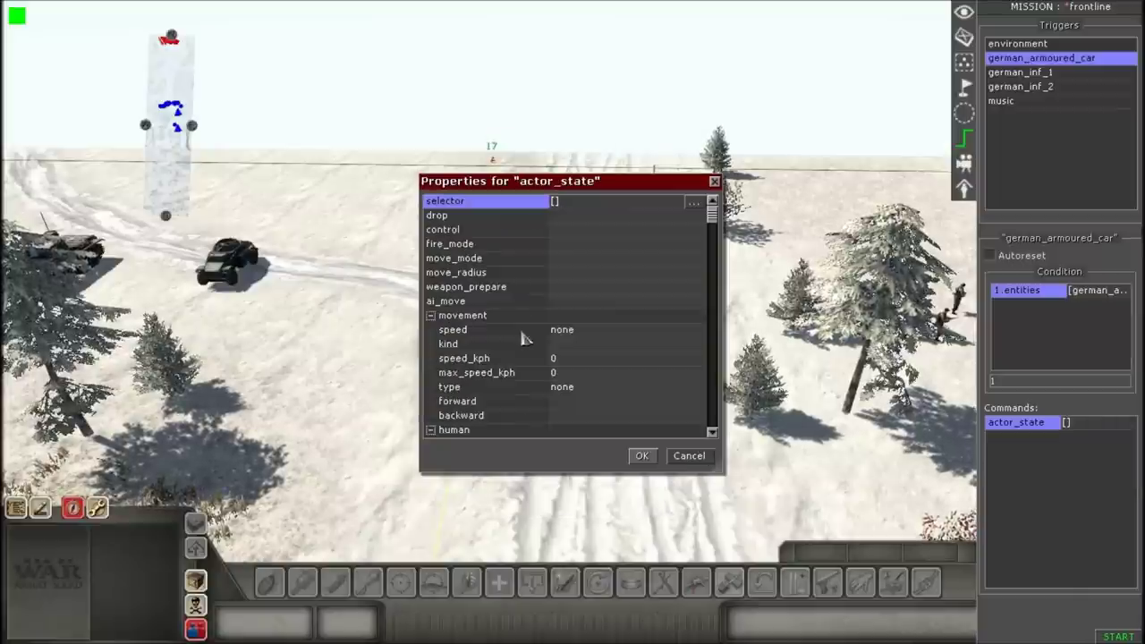
pyautogui.click(694, 204)
pyautogui.click(706, 258)
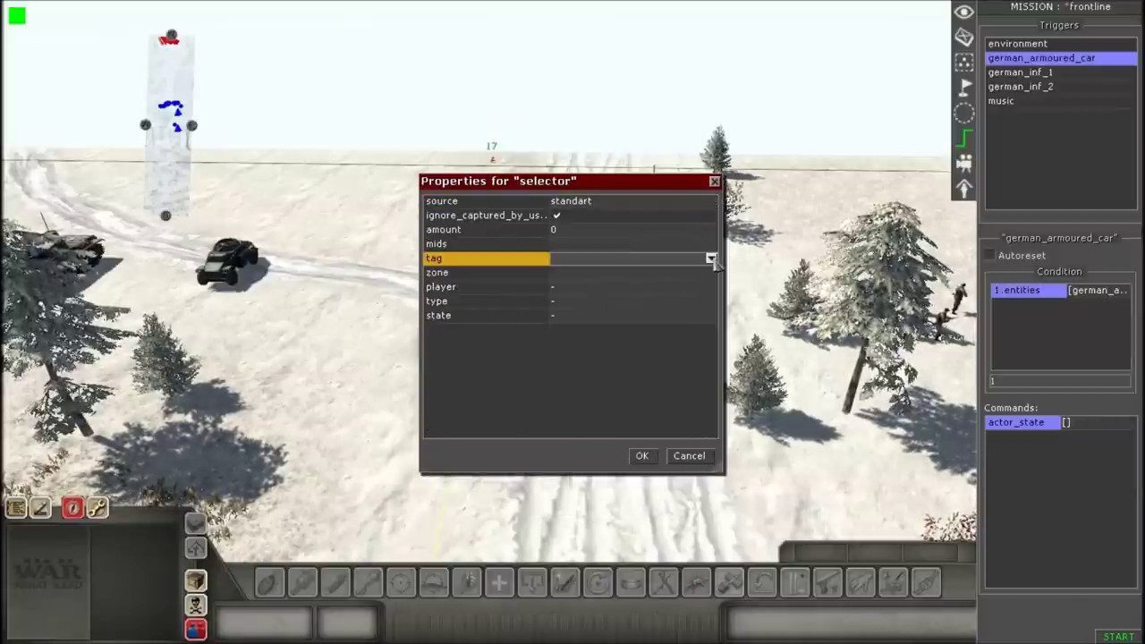
pyautogui.click(711, 258)
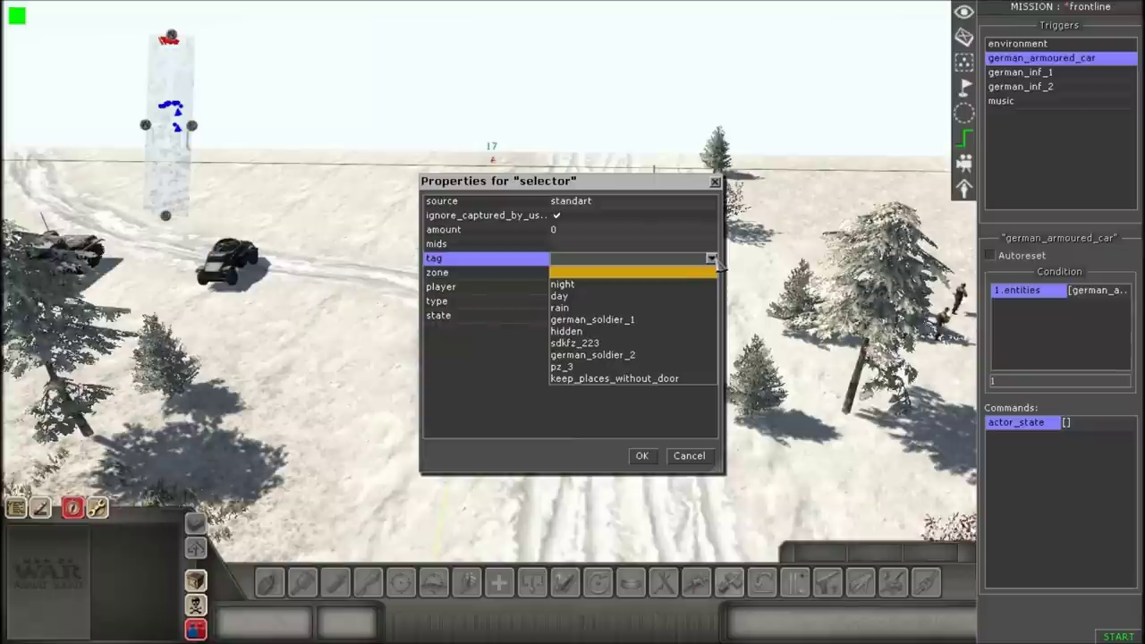
pyautogui.click(586, 344)
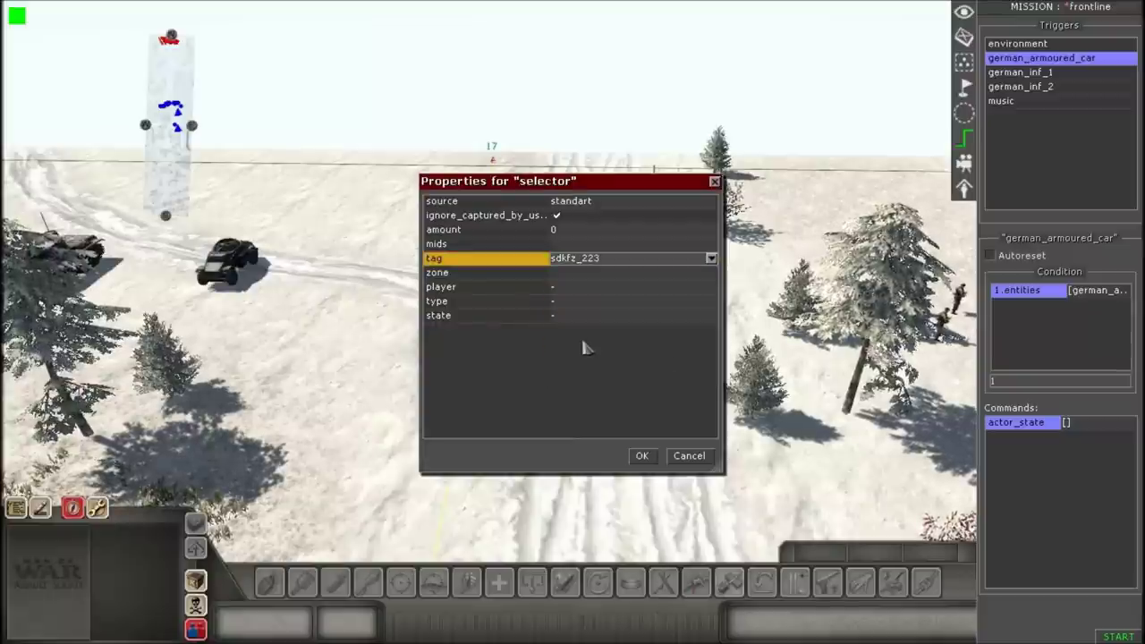
pyautogui.click(641, 455)
# Set the actor_state command's control to AI, fire_mode to open and move_mode to free
pyautogui.click(577, 233)
pyautogui.click(590, 238)
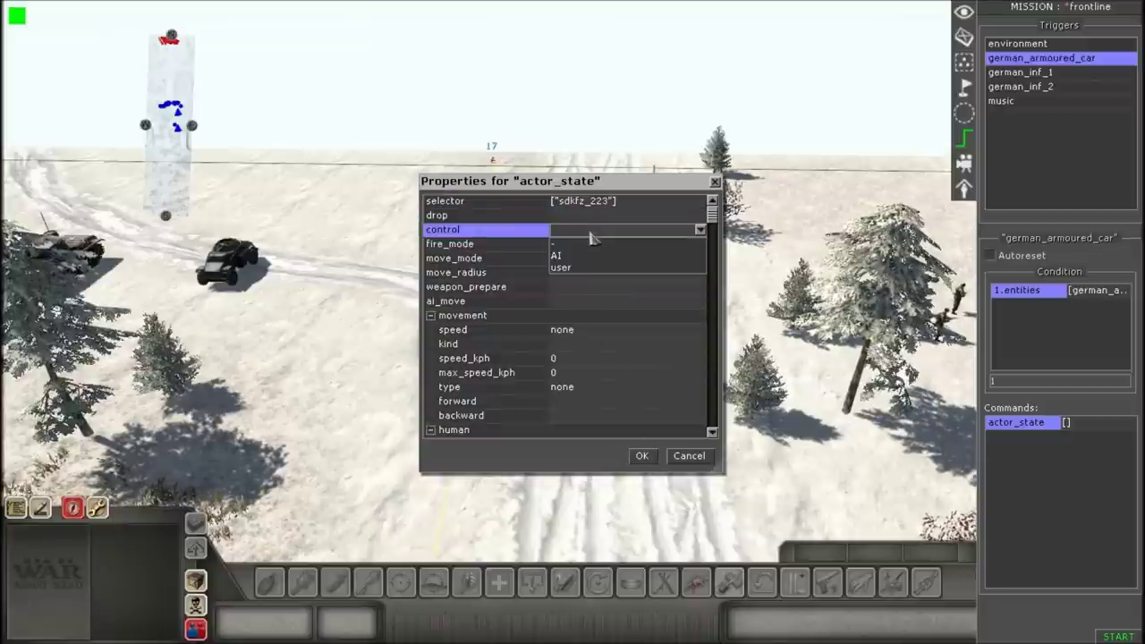
pyautogui.click(582, 255)
pyautogui.click(570, 245)
pyautogui.click(573, 245)
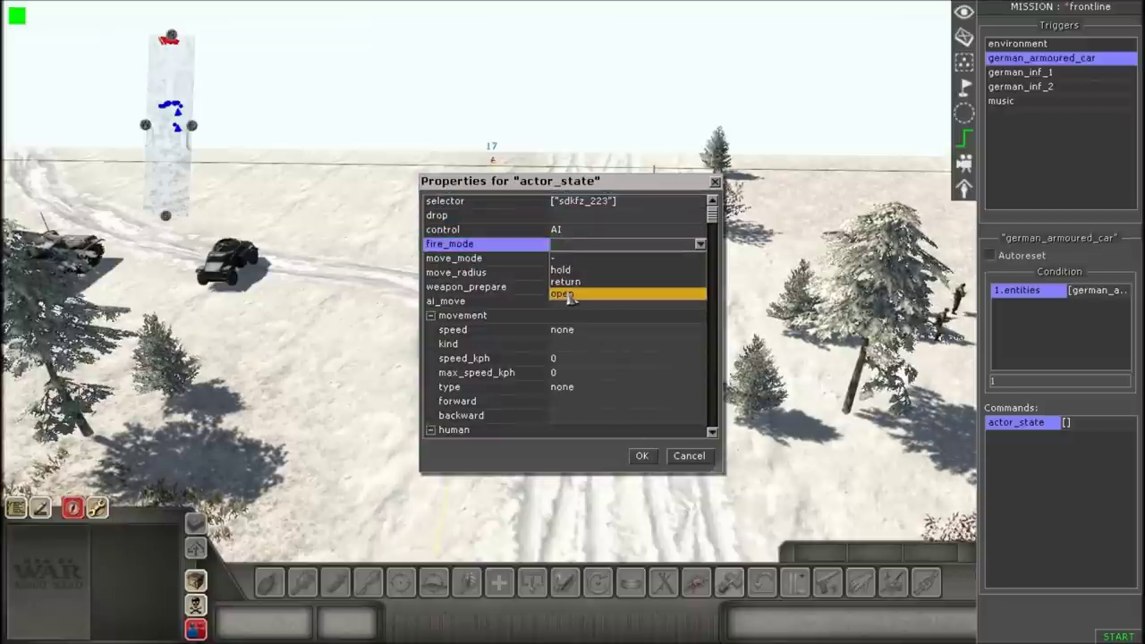
pyautogui.click(565, 292)
pyautogui.click(570, 260)
pyautogui.click(571, 261)
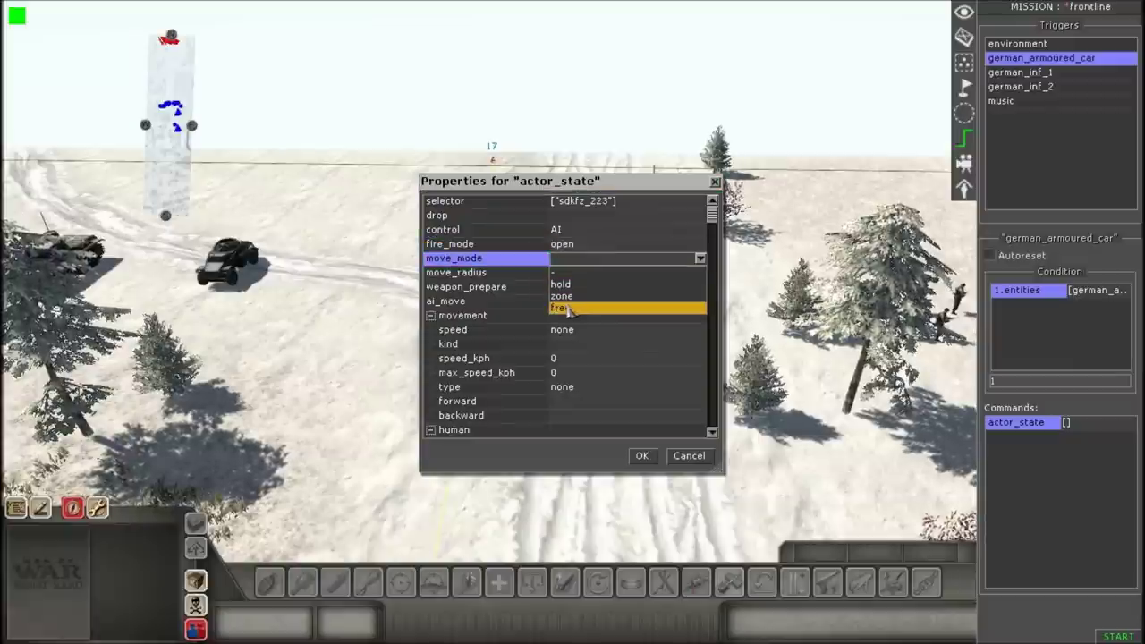
pyautogui.click(573, 308)
# Set the actor_state command's weapon_prepare to on and its ai_move to enable
pyautogui.click(571, 284)
pyautogui.click(576, 292)
pyautogui.click(564, 312)
pyautogui.click(573, 294)
pyautogui.click(572, 312)
pyautogui.click(572, 301)
pyautogui.click(572, 301)
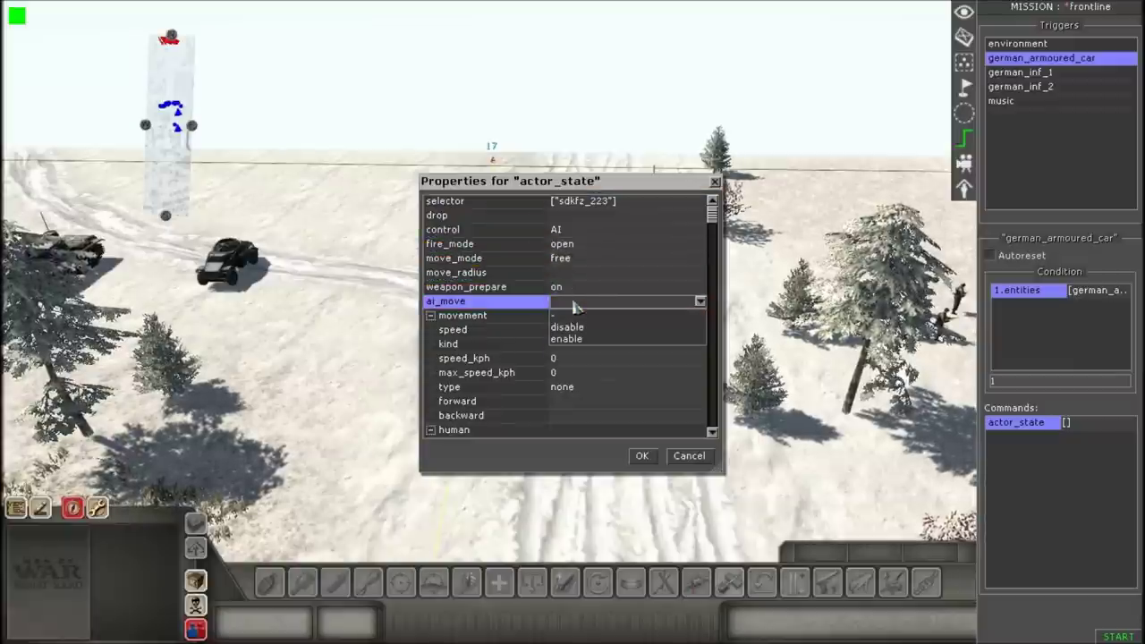
pyautogui.click(575, 341)
# Set the actor_state command's movement speed to assault and accept its properties
pyautogui.click(595, 331)
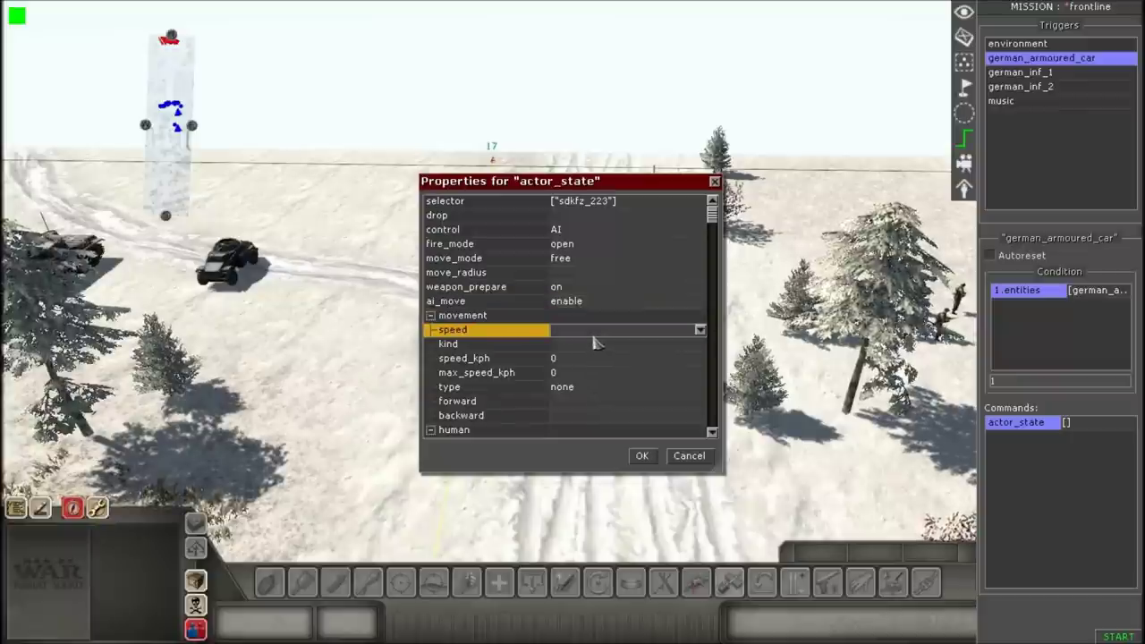
pyautogui.click(595, 333)
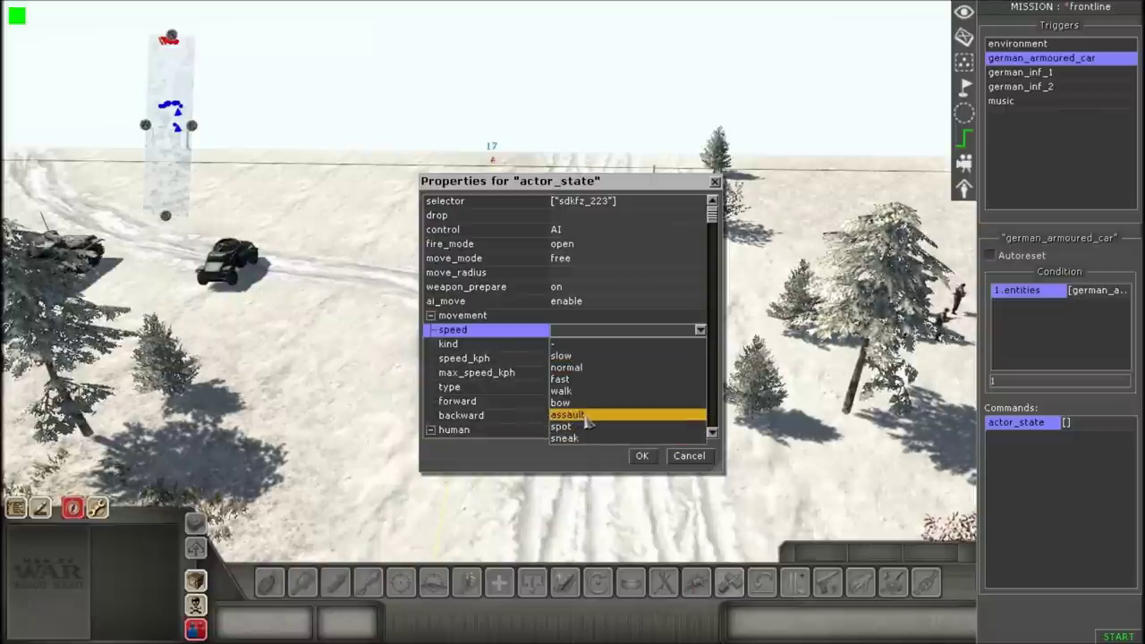
pyautogui.click(585, 416)
pyautogui.scroll(-4, 587, 383)
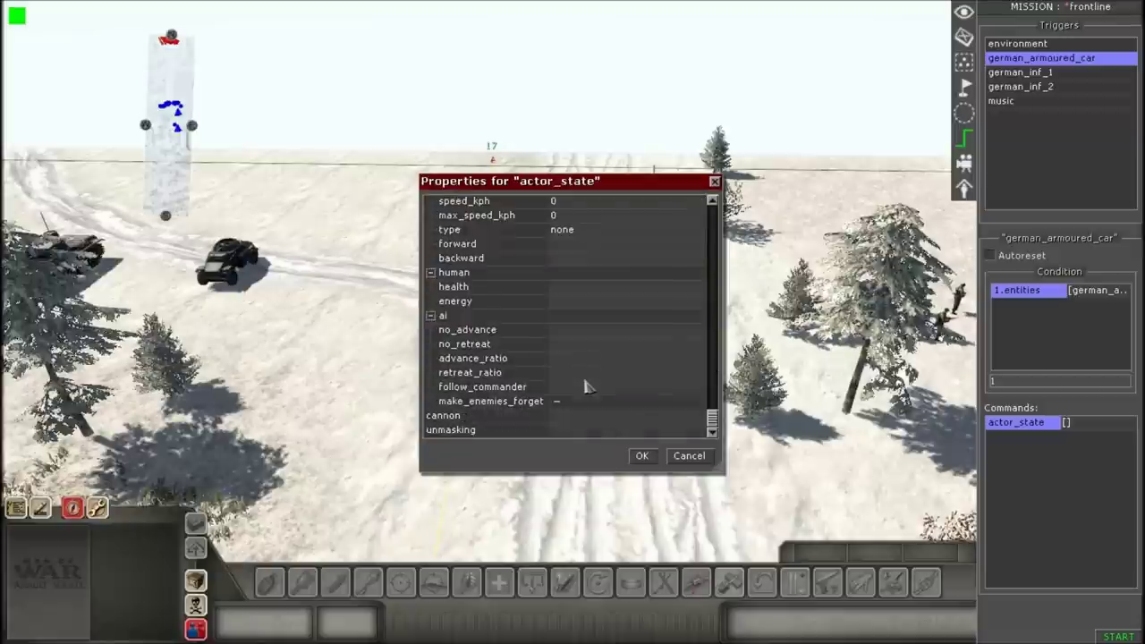
pyautogui.click(640, 457)
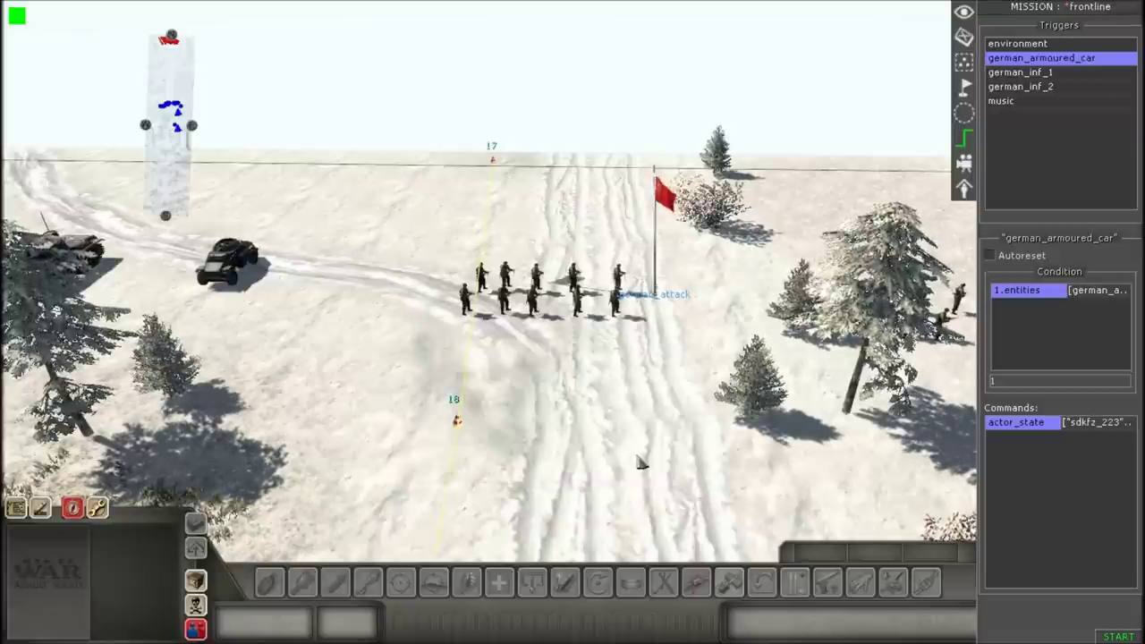
pyautogui.rightClick(1020, 467)
pyautogui.click(1030, 471)
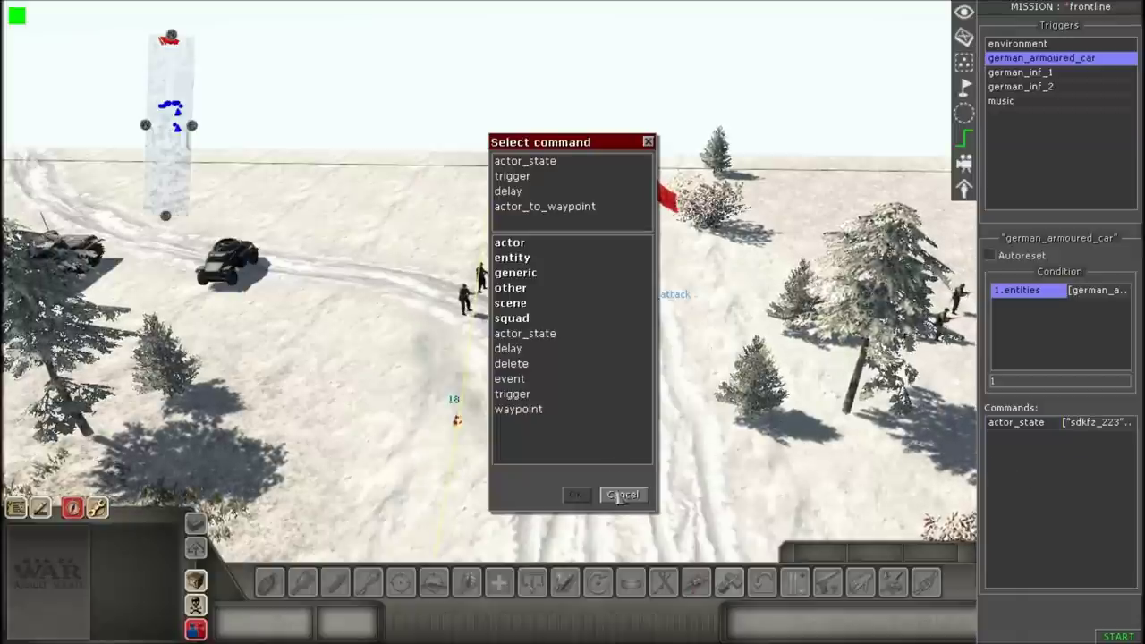
pyautogui.click(622, 494)
# Add an actor_to_waypoint command to the german_armoured_car trigger with its selector tag set to sdkfz_223
pyautogui.rightClick(1031, 462)
pyautogui.click(1037, 463)
pyautogui.rightClick(1040, 464)
pyautogui.click(1042, 469)
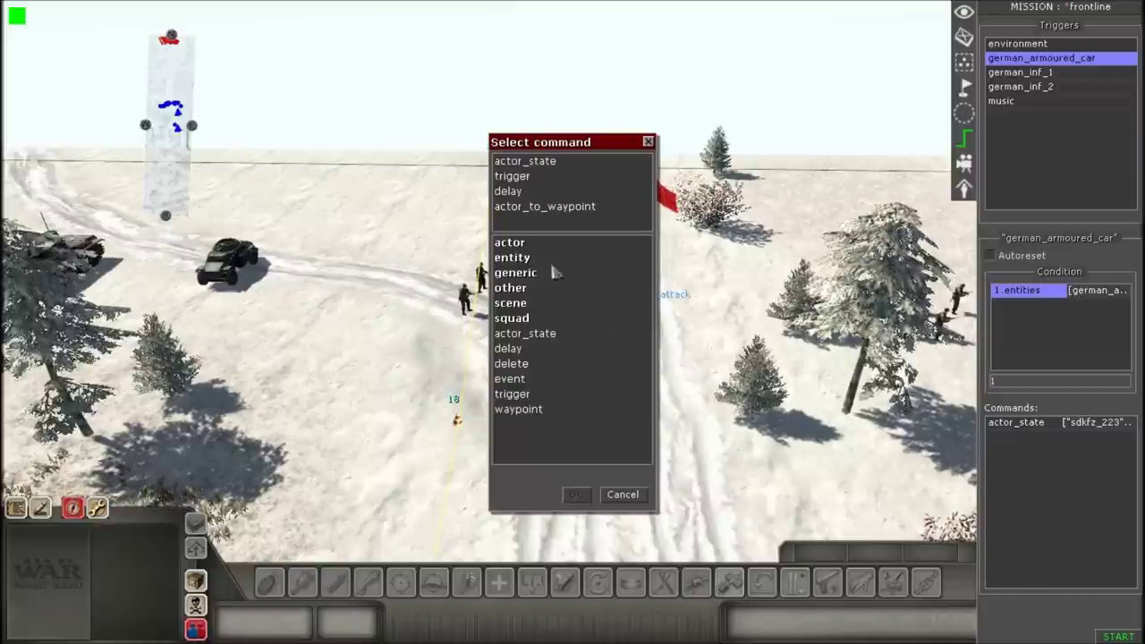
pyautogui.doubleClick(546, 207)
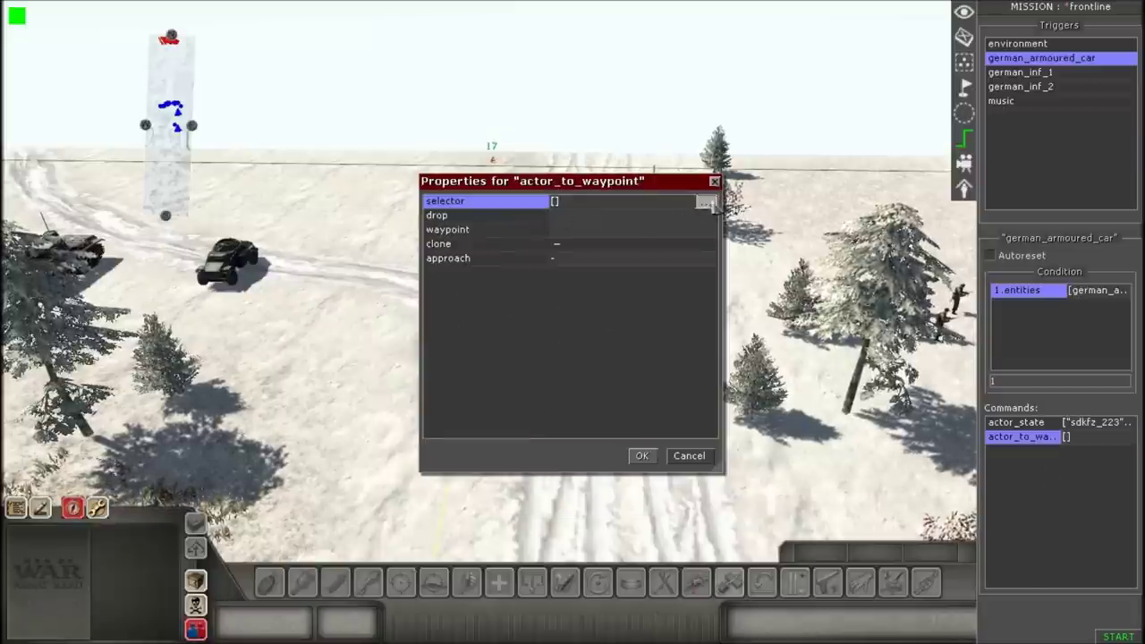
pyautogui.click(706, 203)
pyautogui.click(687, 261)
pyautogui.click(712, 259)
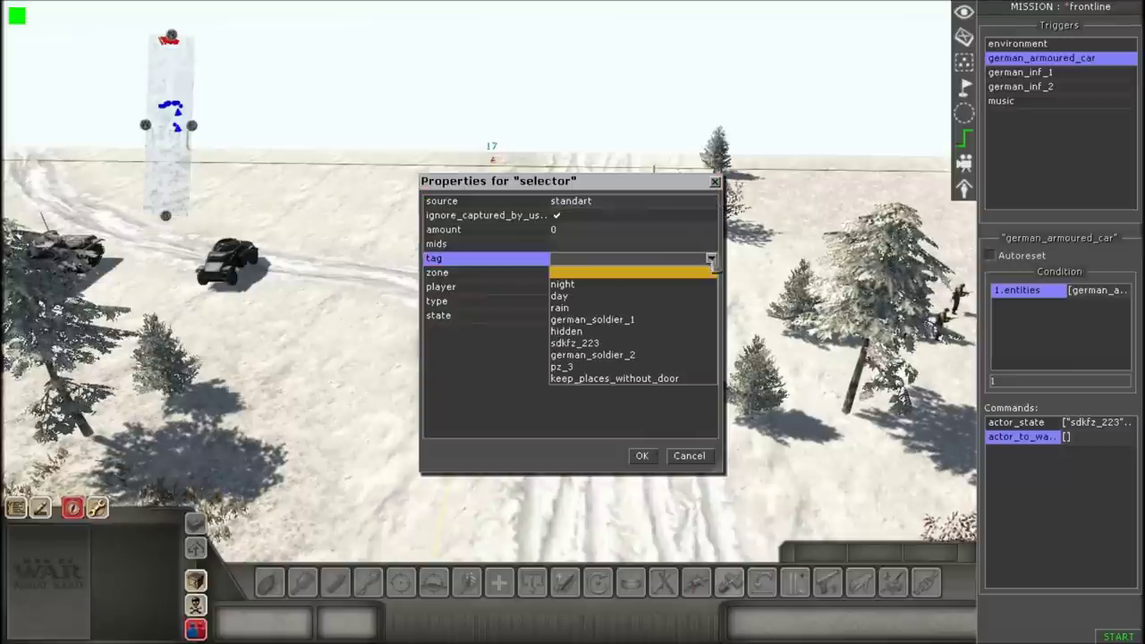
pyautogui.click(597, 344)
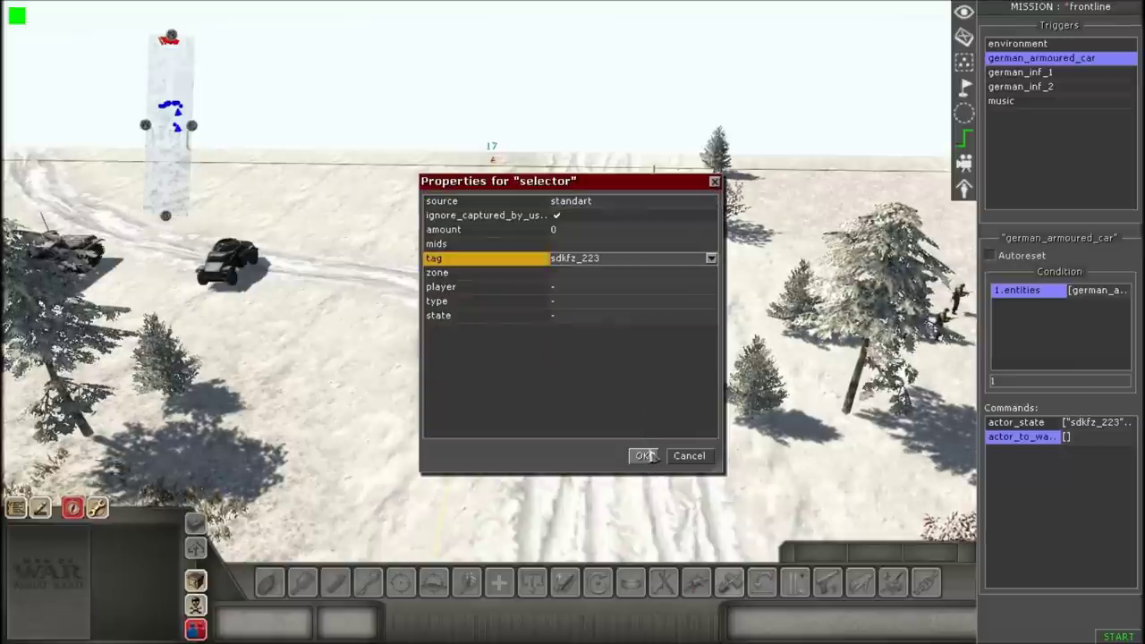
pyautogui.click(643, 456)
# Give the actor_to_waypoint command waypoint 17, clone enabled and teleport & rotate approach, and move it above actor_state in the command order
pyautogui.click(589, 230)
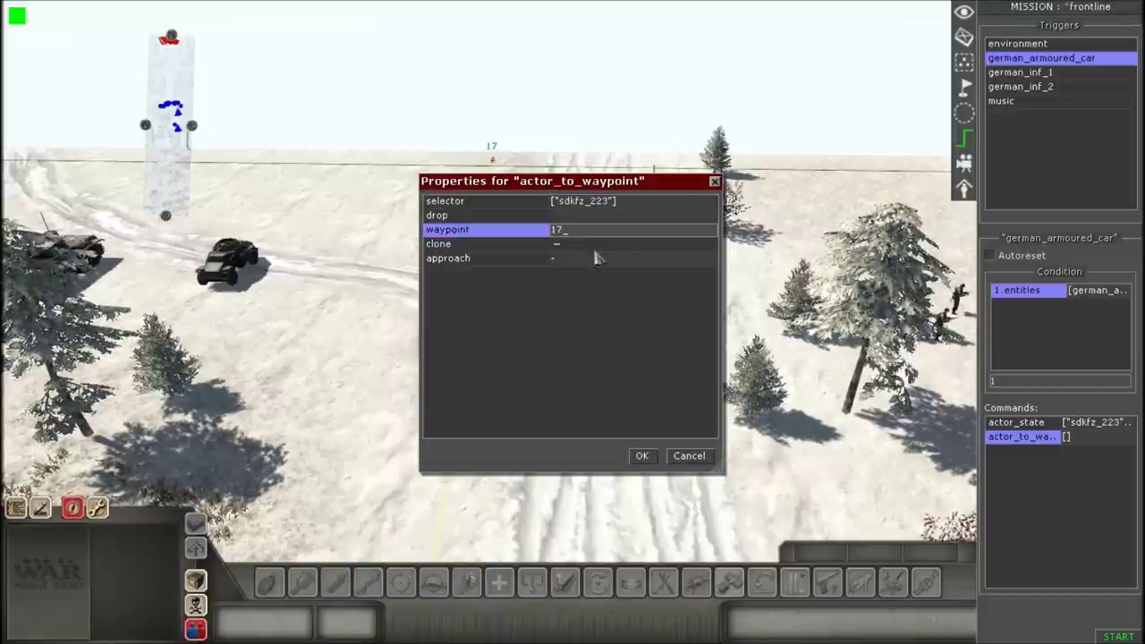
pyautogui.click(585, 243)
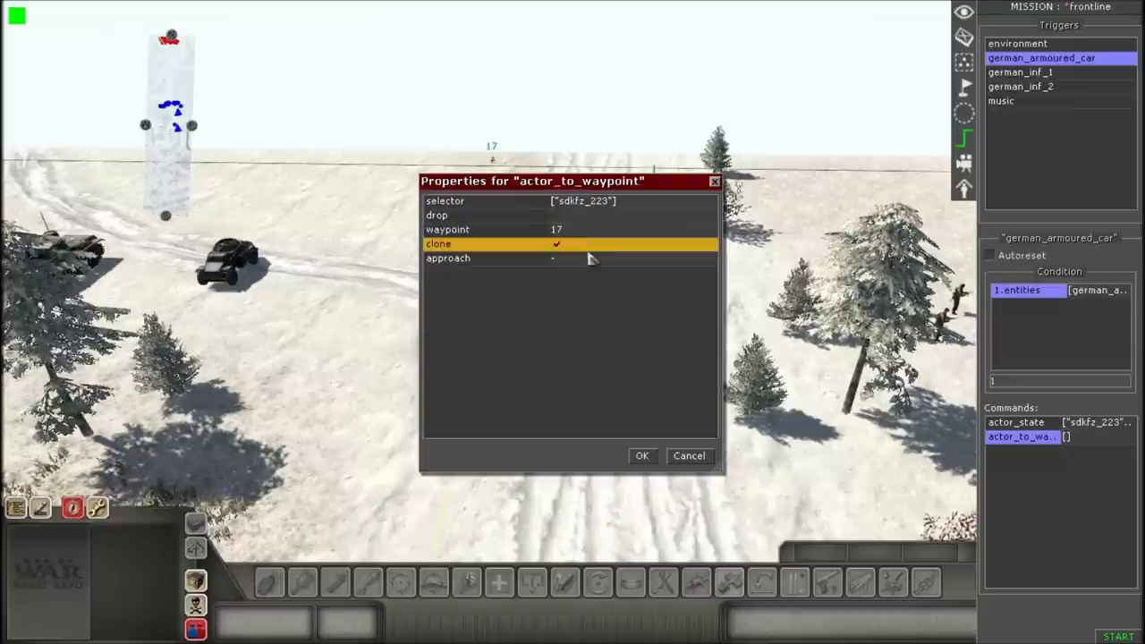
pyautogui.click(582, 259)
pyautogui.click(583, 304)
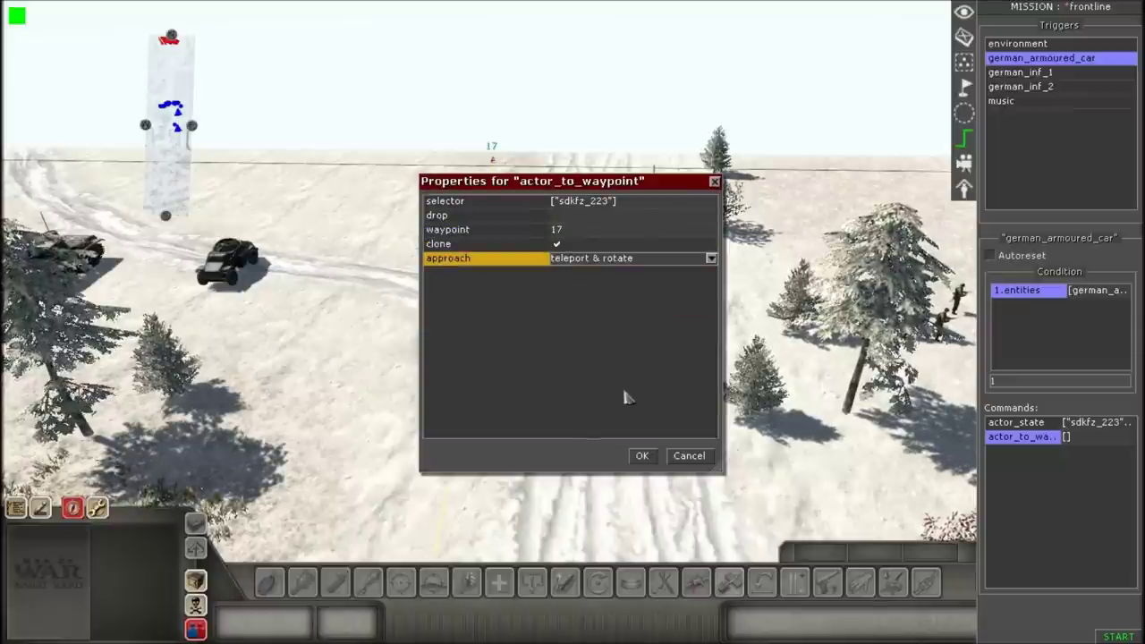
pyautogui.click(642, 455)
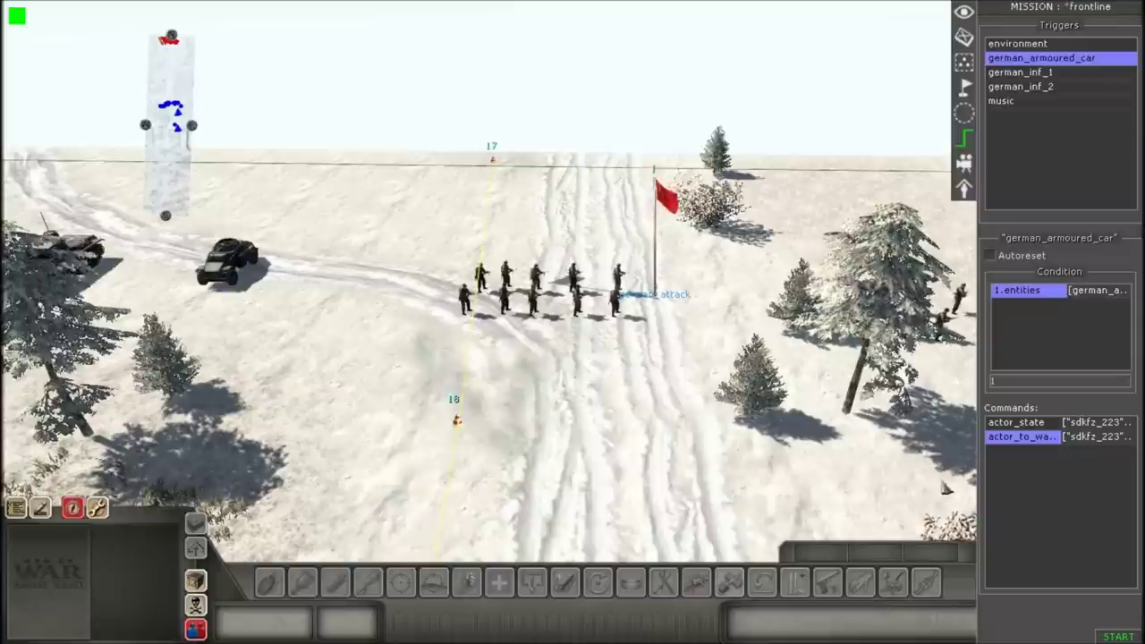
pyautogui.click(1028, 437)
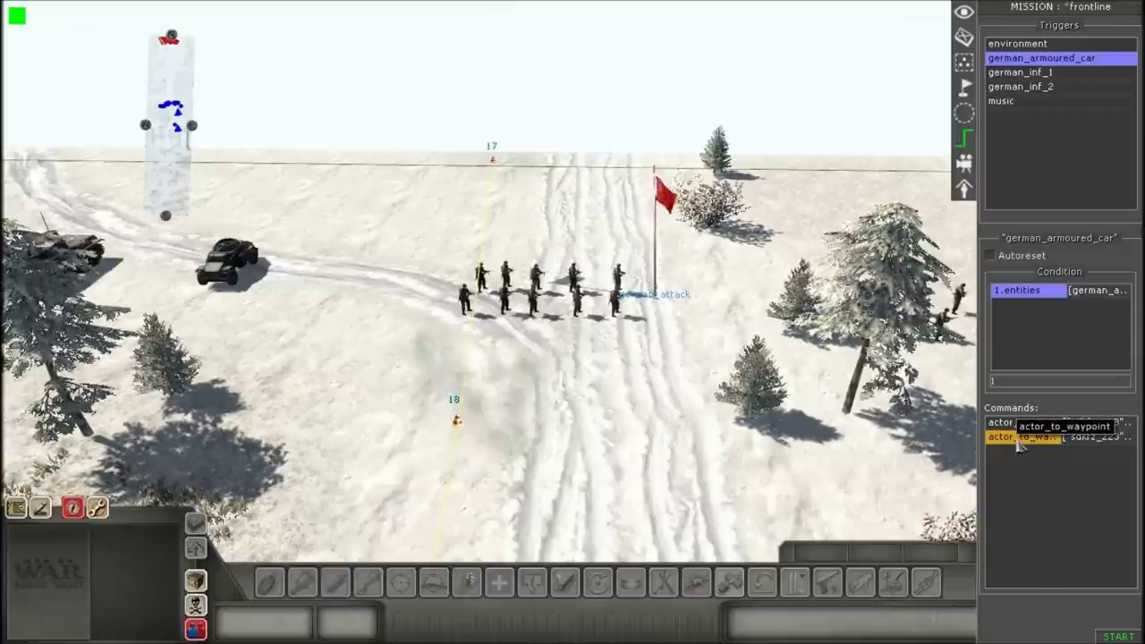
pyautogui.hotkey('ctrl', 'Up')
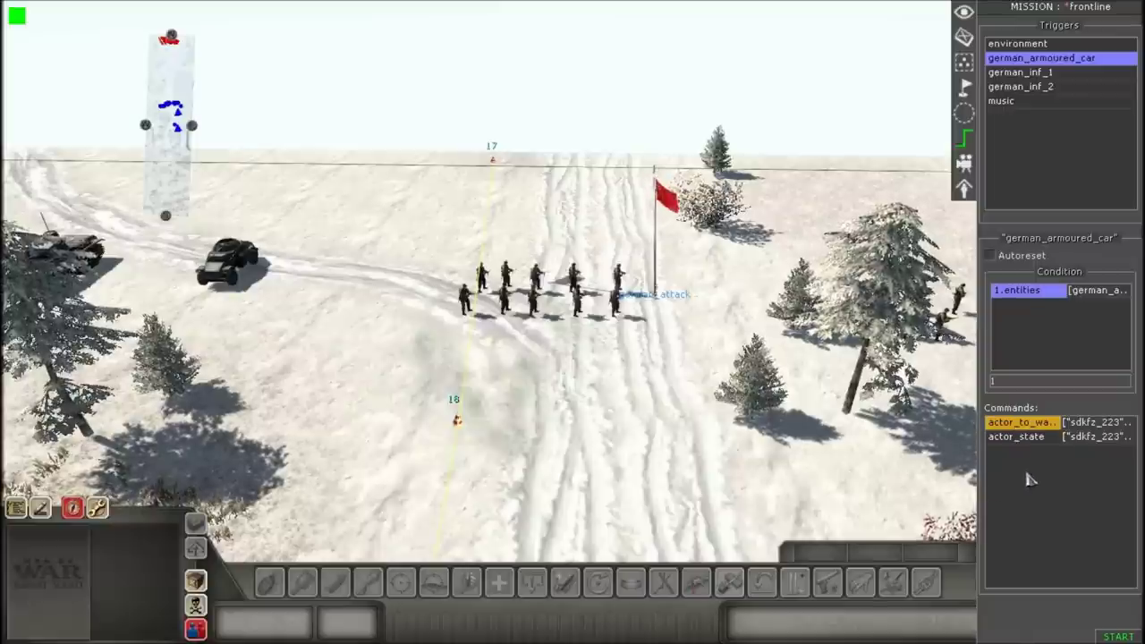
# Add a delay command with a time of 40 to the german_armoured_car trigger
pyautogui.rightClick(1030, 482)
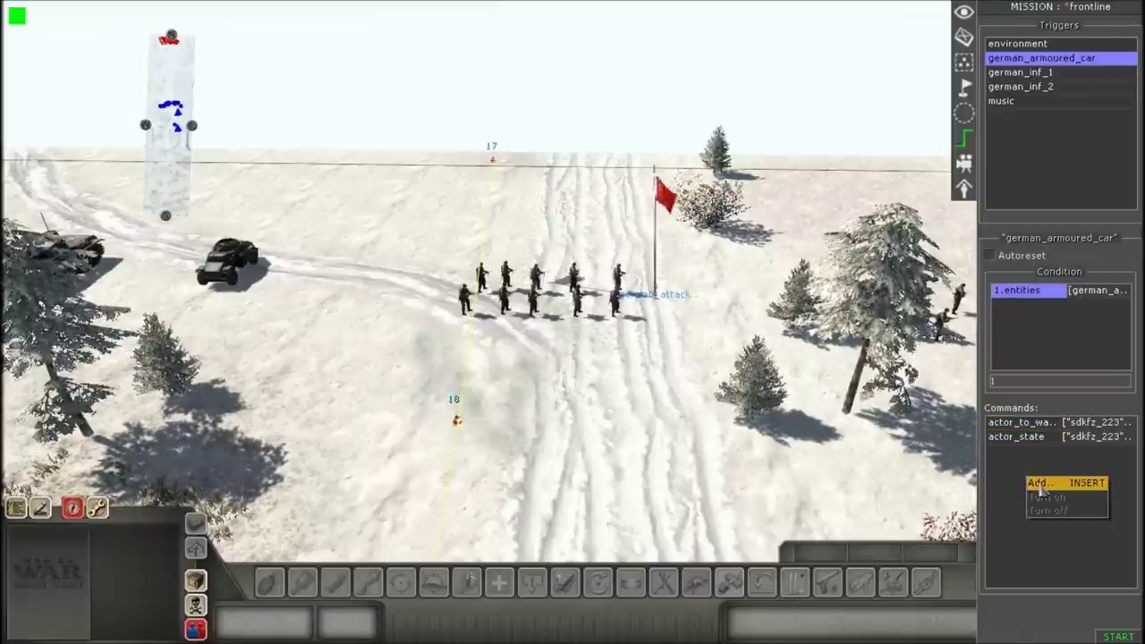
pyautogui.click(1039, 484)
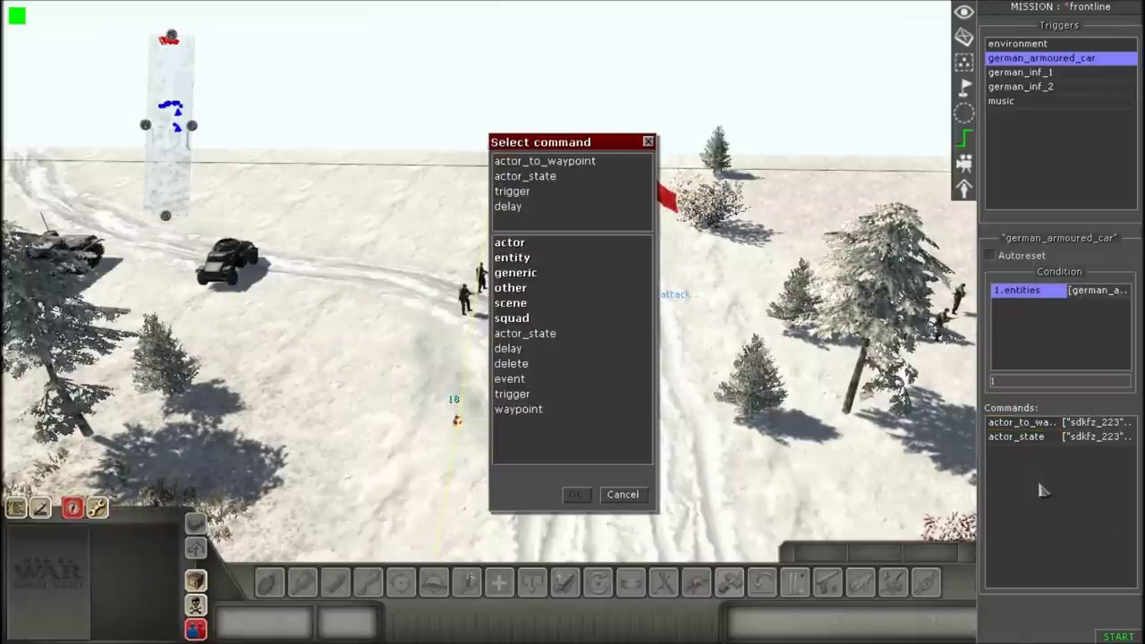
pyautogui.doubleClick(519, 207)
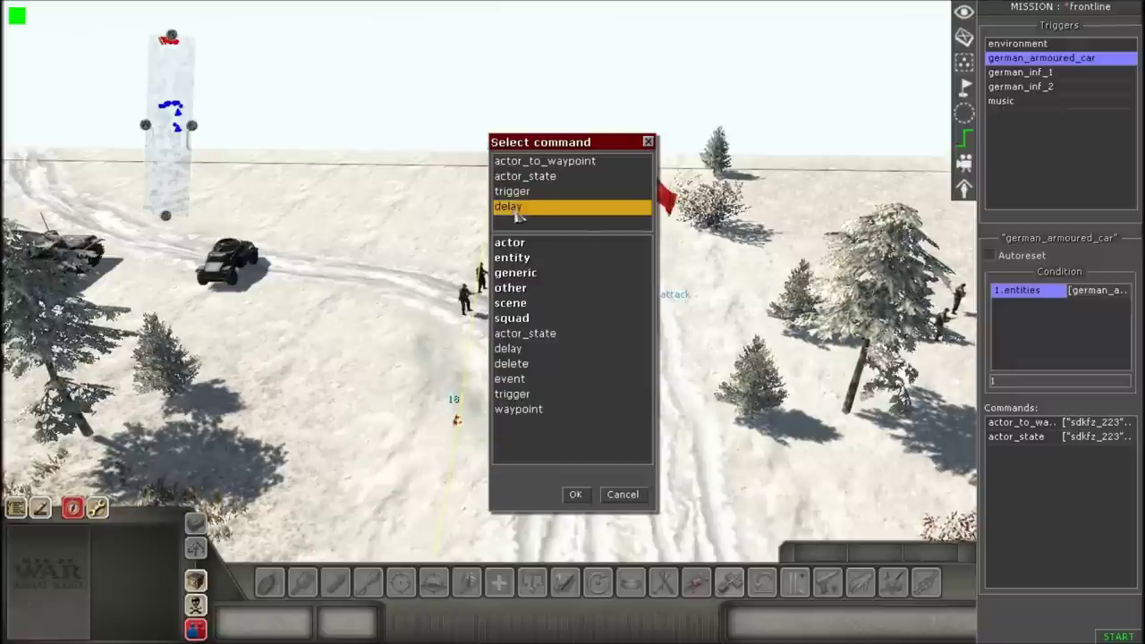
pyautogui.click(581, 204)
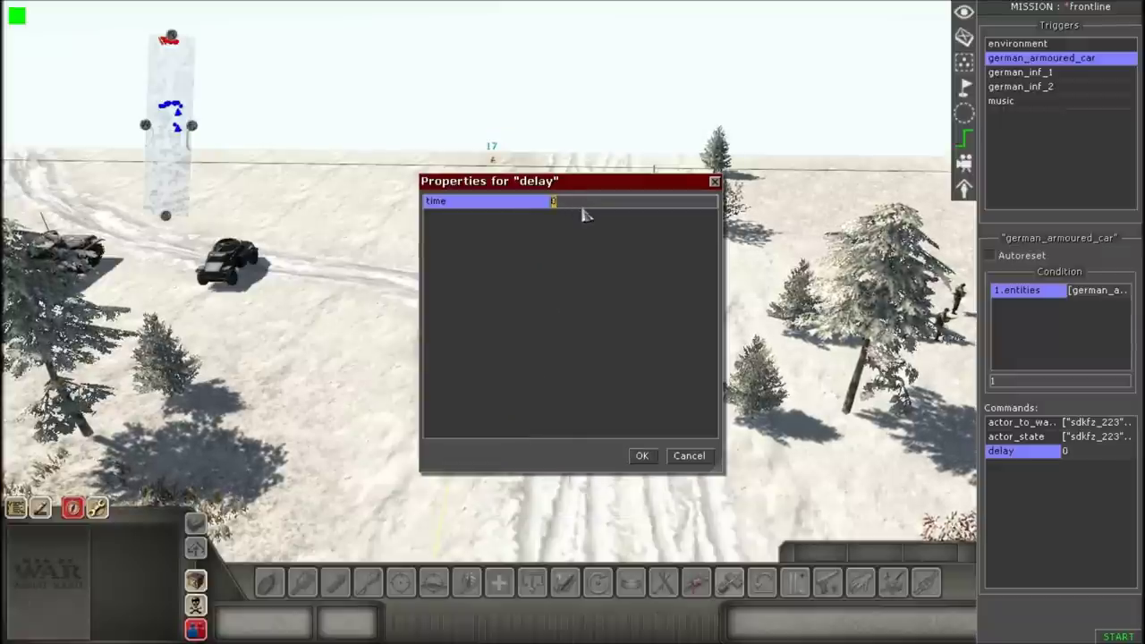
pyautogui.write('4')
pyautogui.press('Return')
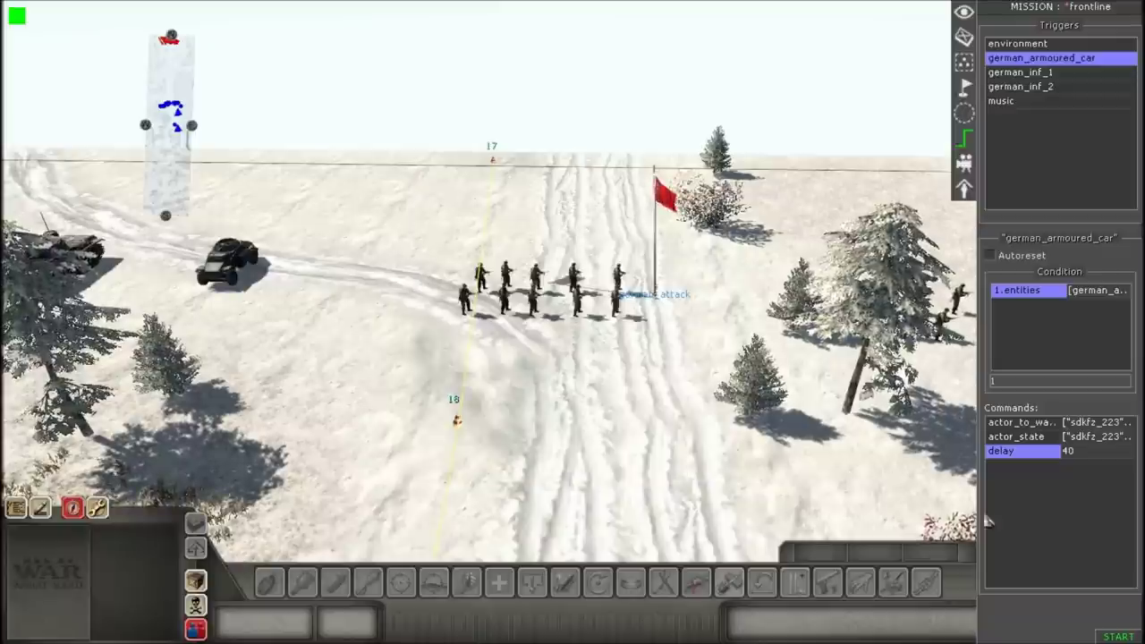
# Add a trigger command after the delay and choose the German trigger that it switches off
pyautogui.doubleClick(1078, 518)
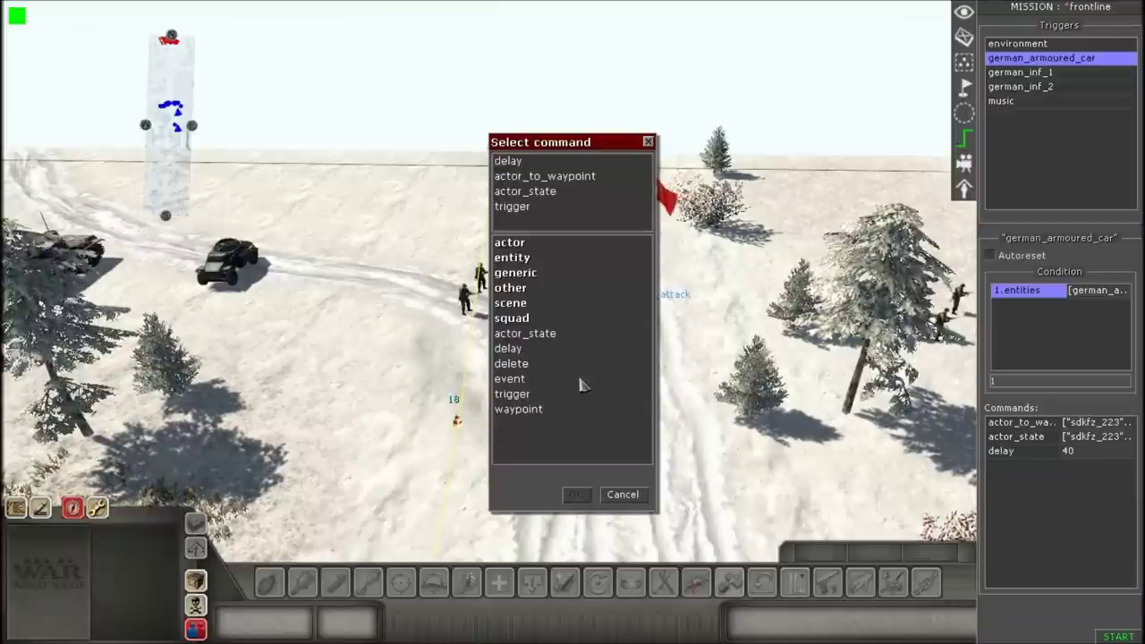
pyautogui.click(528, 399)
pyautogui.click(571, 493)
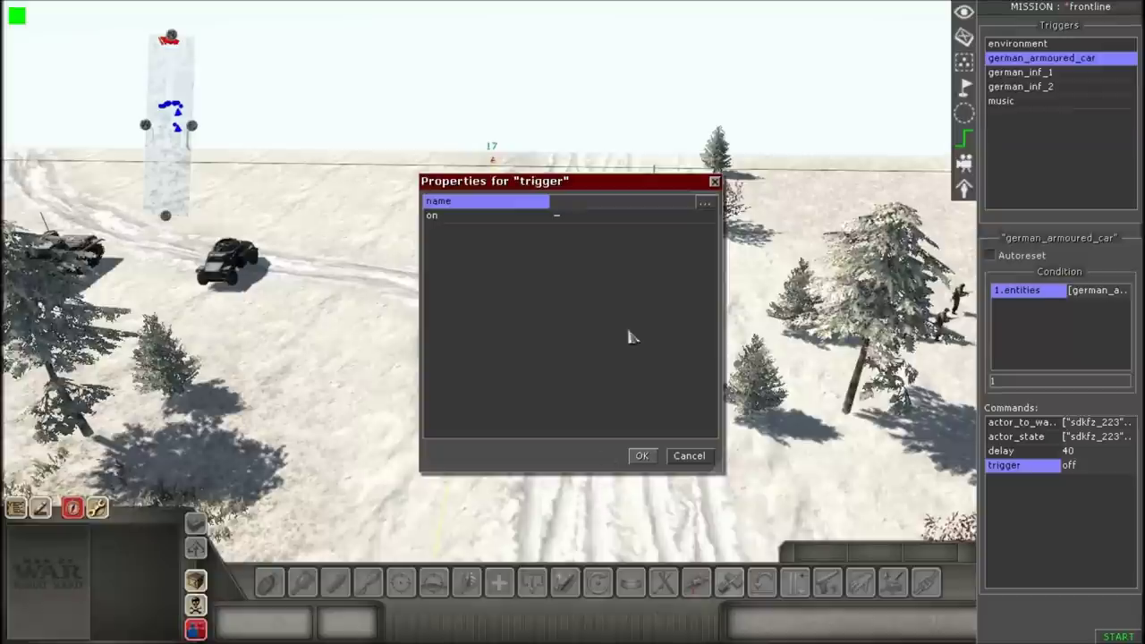
pyautogui.click(704, 204)
pyautogui.click(506, 278)
pyautogui.click(643, 454)
pyautogui.click(640, 455)
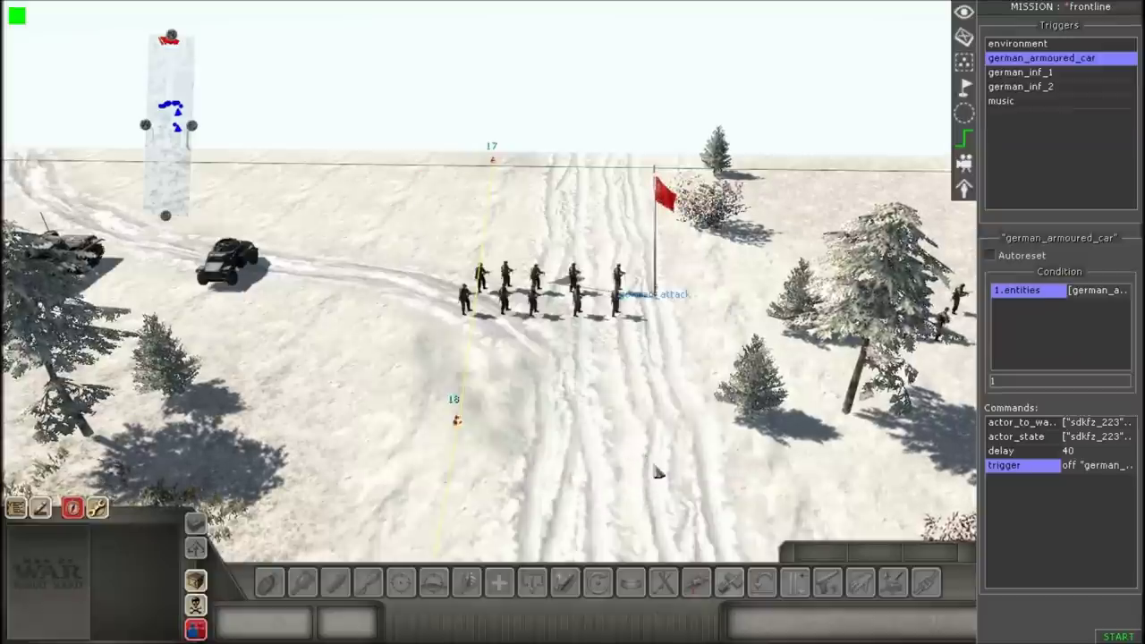
# Create a new trigger named german_tank and check the waypoint route at waypoint 24
pyautogui.scroll(-2, 650, 464)
pyautogui.rightClick(1044, 148)
pyautogui.click(1052, 157)
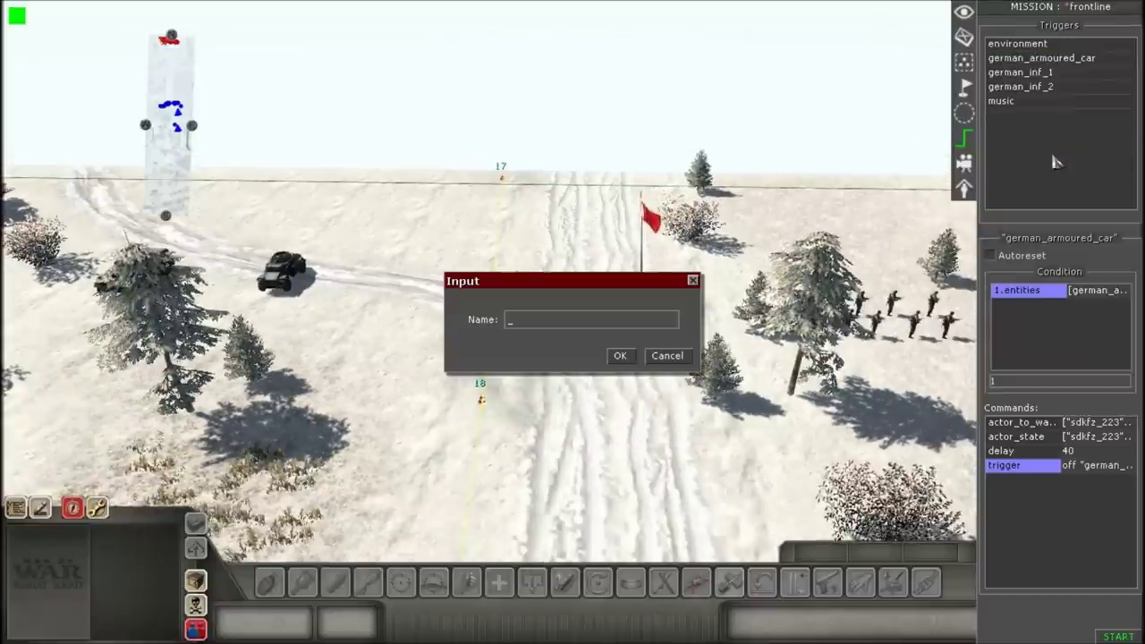
pyautogui.write('german_tank_')
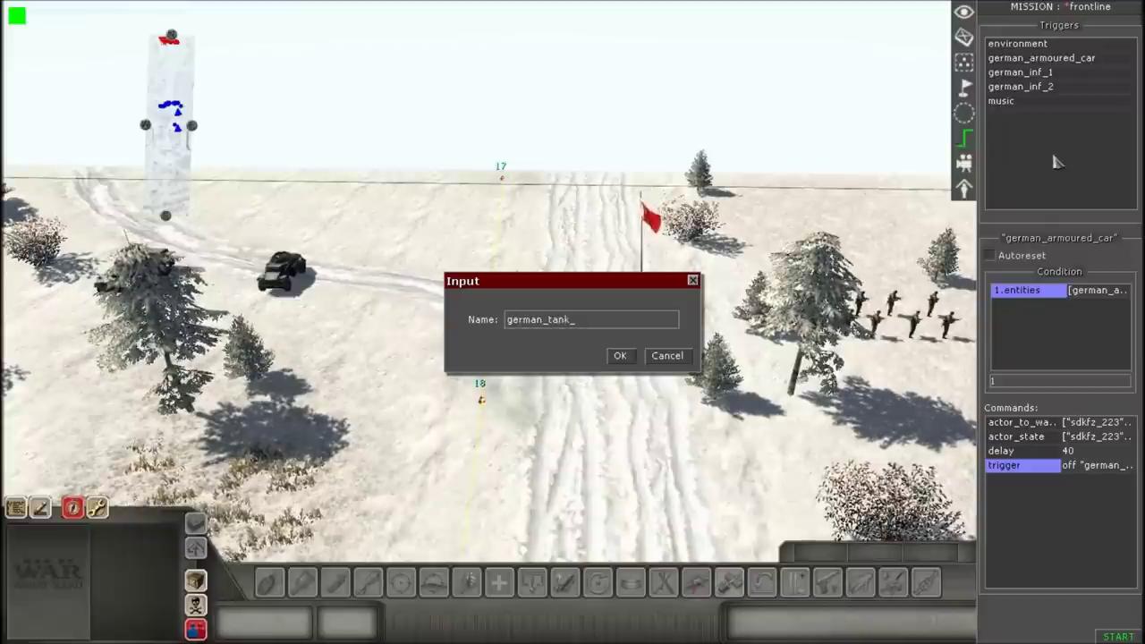
pyautogui.press('Return')
pyautogui.click(964, 88)
pyautogui.click(1018, 98)
pyautogui.click(964, 139)
# Give the german_tank trigger an entities condition with tag pz_3 and zone german_attack
pyautogui.rightClick(1022, 344)
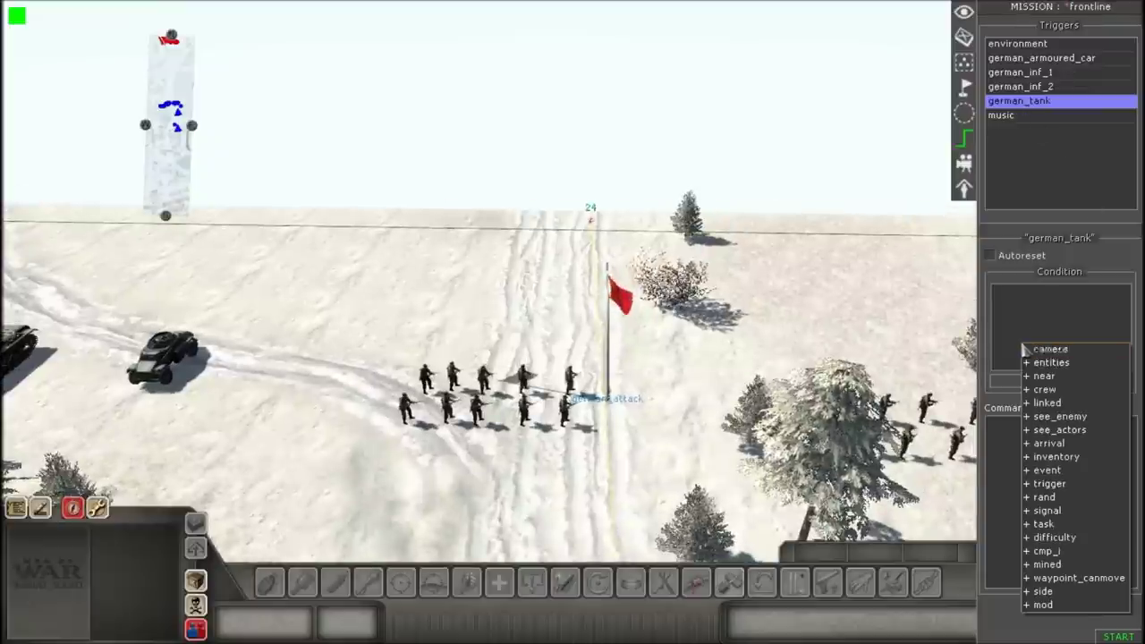
pyautogui.click(1051, 362)
pyautogui.doubleClick(1047, 291)
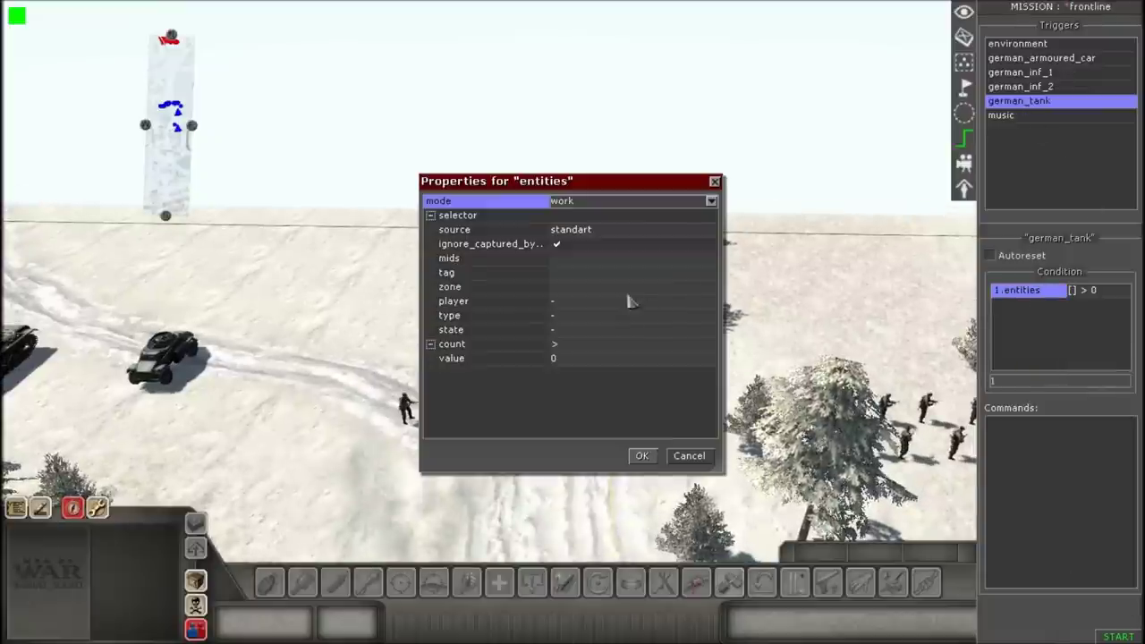
pyautogui.click(703, 287)
pyautogui.click(710, 273)
pyautogui.click(710, 272)
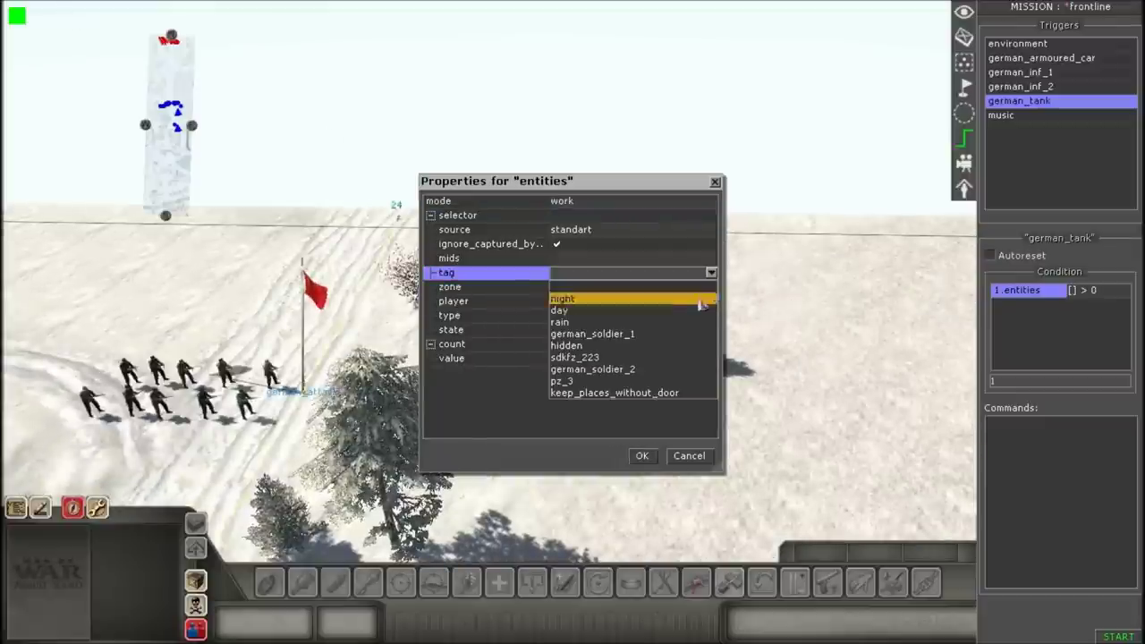
pyautogui.click(588, 382)
pyautogui.click(596, 288)
pyautogui.click(594, 289)
pyautogui.click(583, 326)
# Complete the german_tank entities condition with state operatable and a count less than 1
pyautogui.click(566, 329)
pyautogui.click(567, 329)
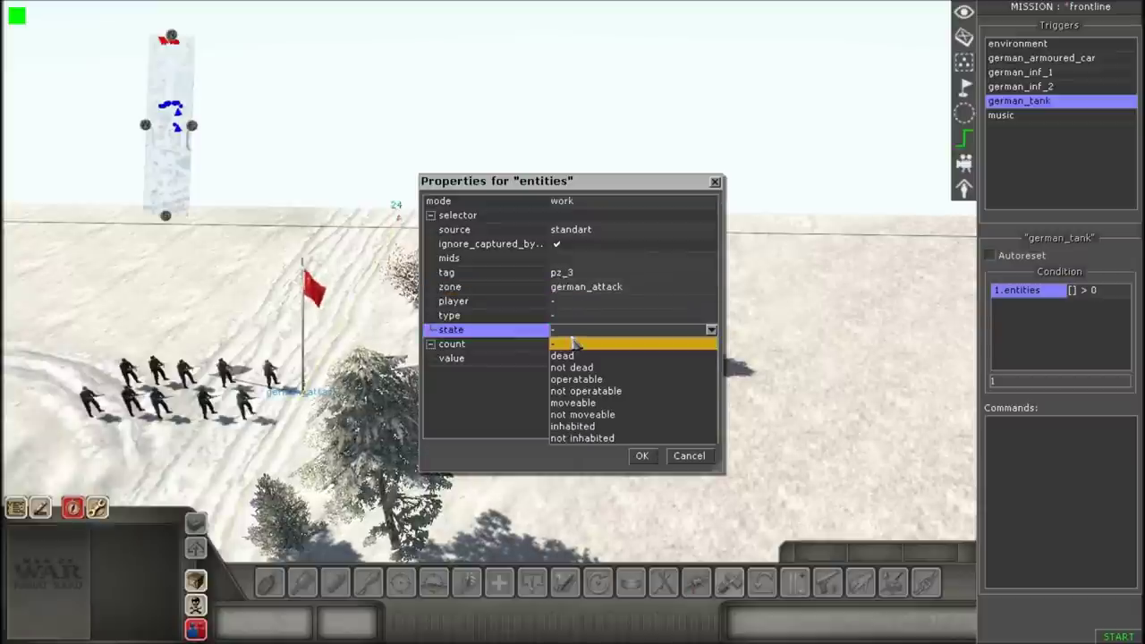
pyautogui.click(587, 376)
pyautogui.click(583, 347)
pyautogui.click(584, 346)
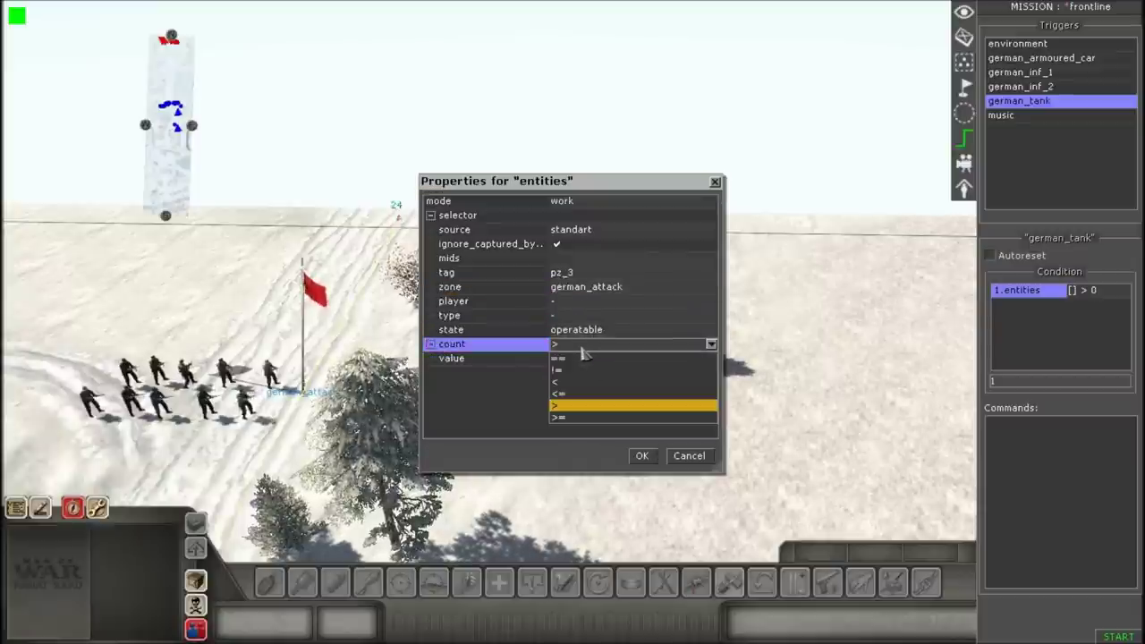
pyautogui.click(583, 377)
pyautogui.click(582, 359)
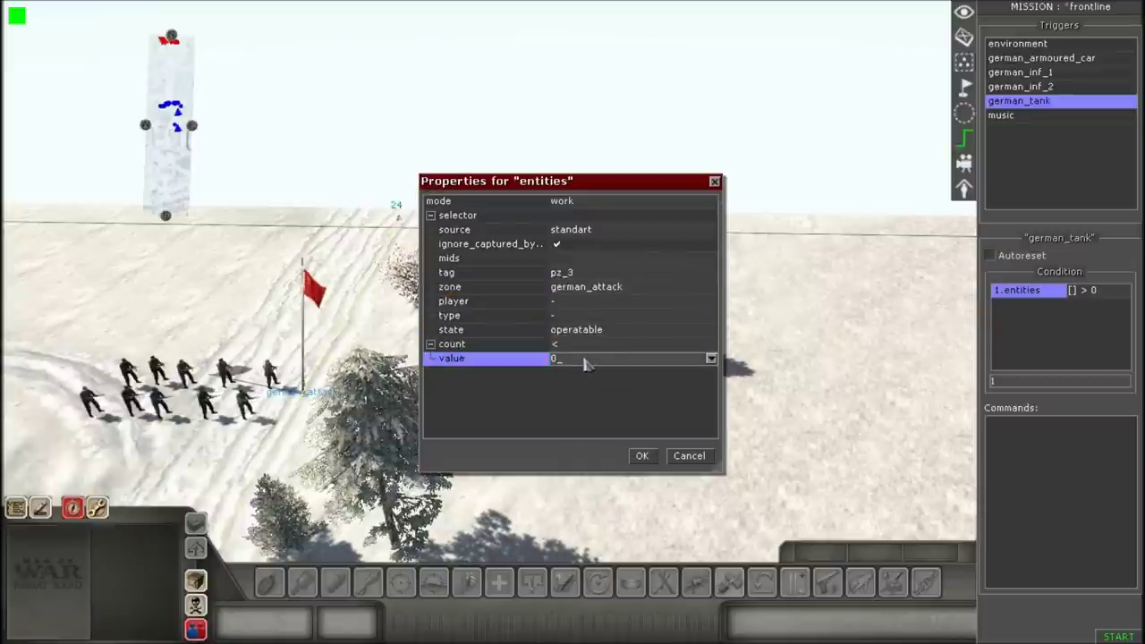
pyautogui.click(558, 391)
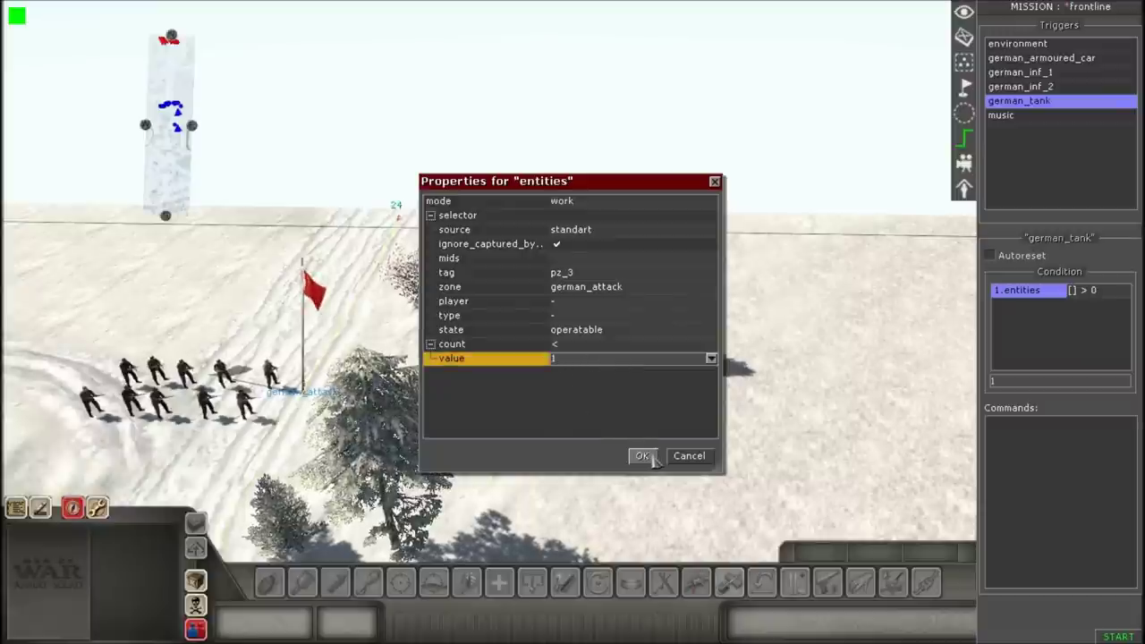
pyautogui.click(575, 344)
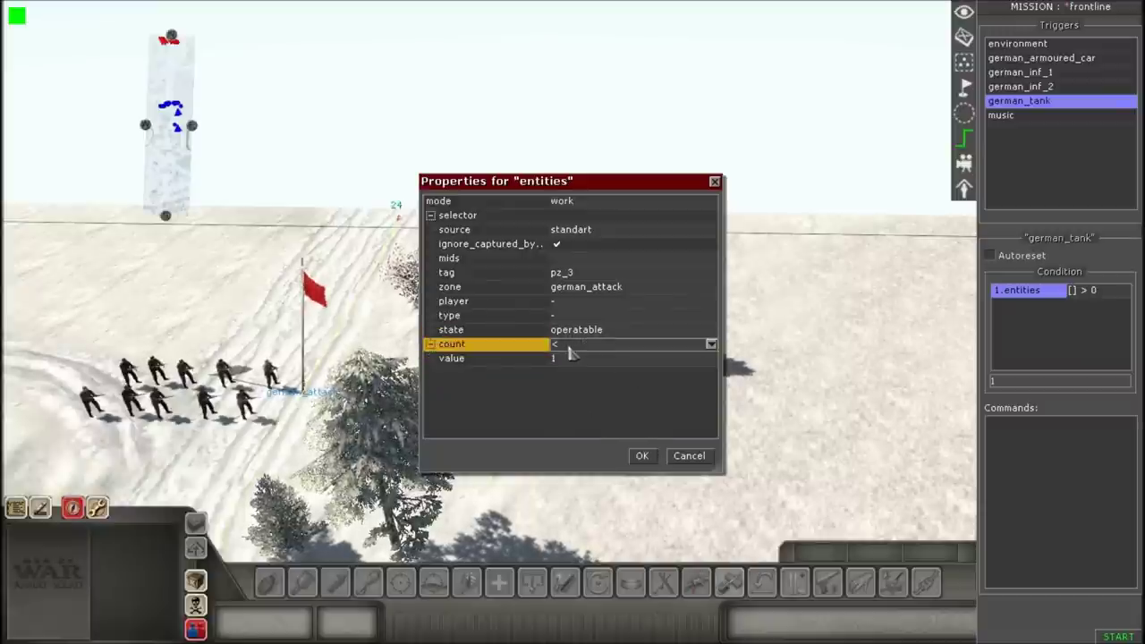
pyautogui.click(569, 348)
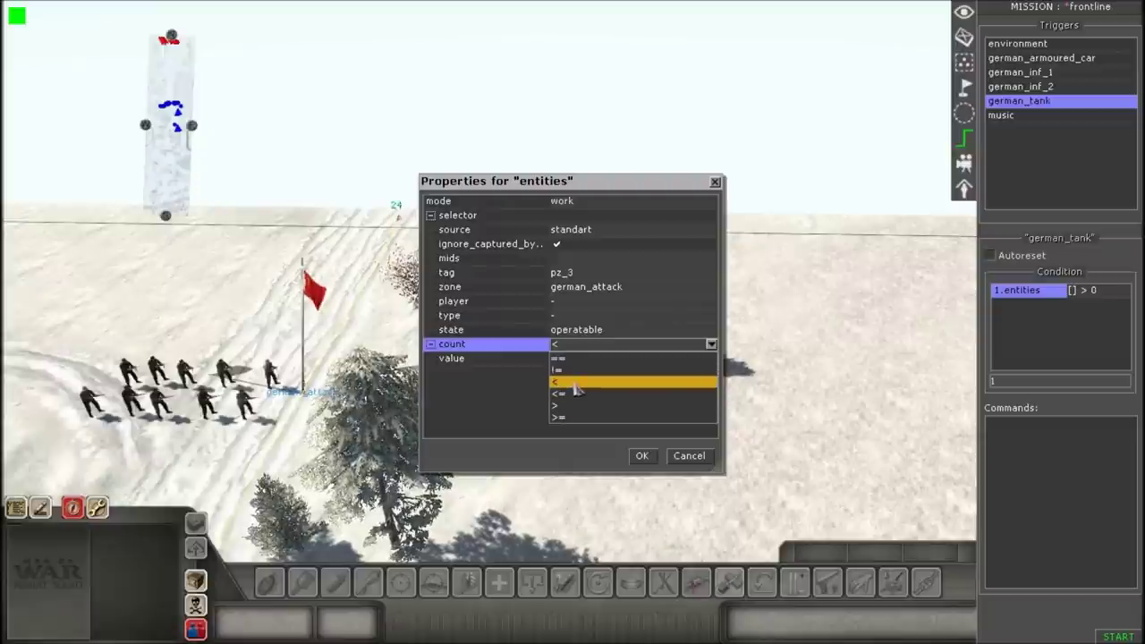
pyautogui.click(572, 381)
pyautogui.click(642, 456)
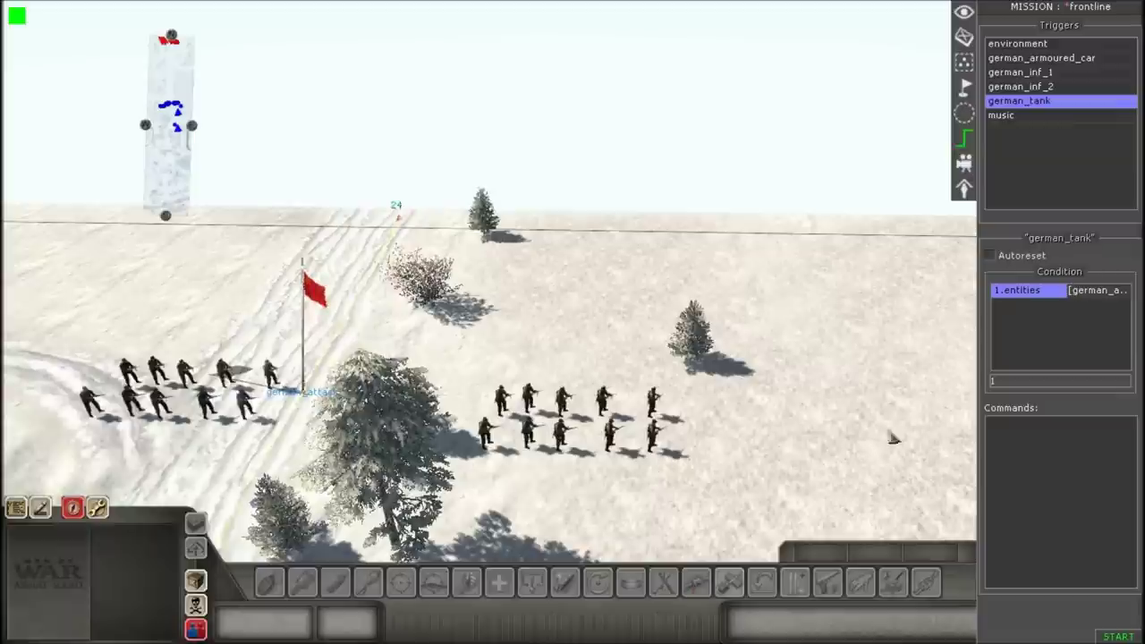
# Add an actor_to_waypoint command to the german_tank trigger and target it at the tag pz_3
pyautogui.rightClick(1070, 460)
pyautogui.click(1076, 463)
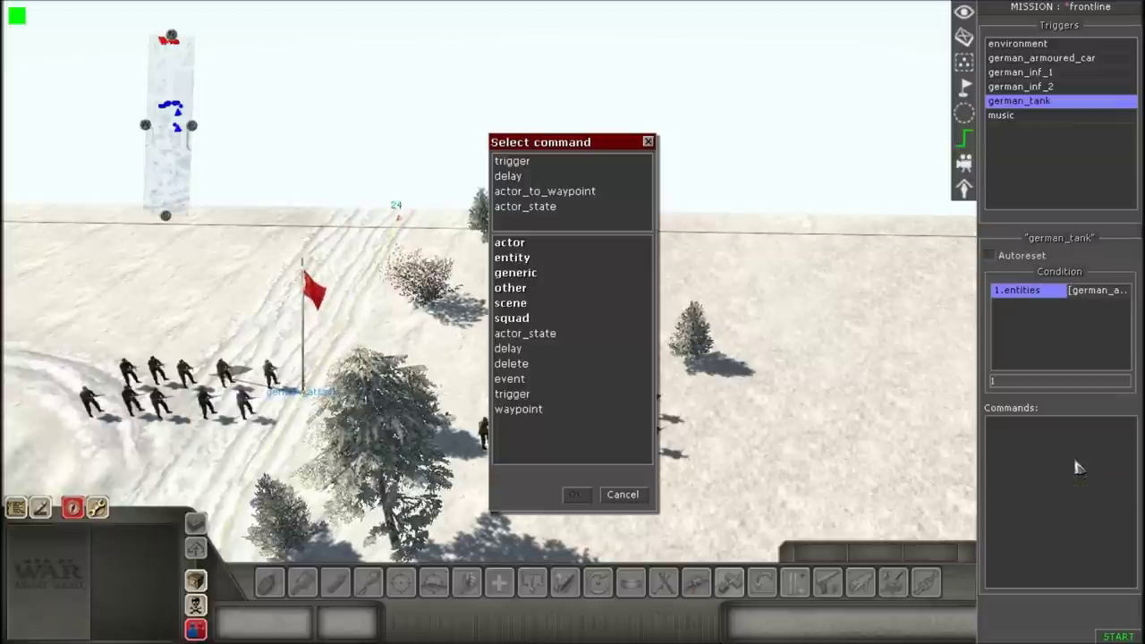
pyautogui.click(548, 193)
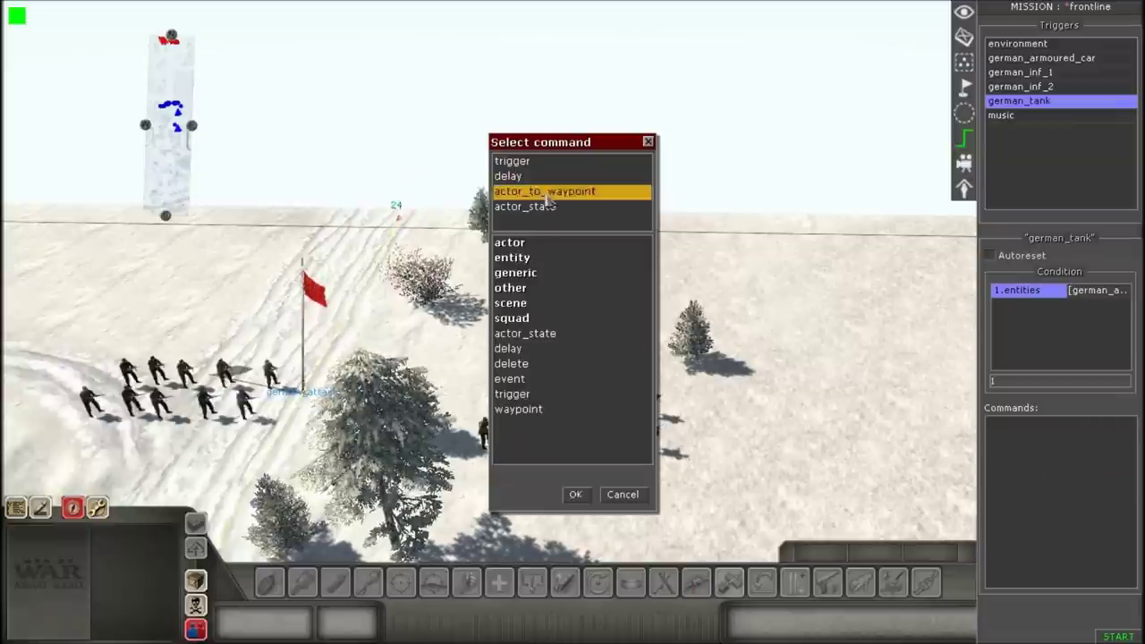
pyautogui.doubleClick(548, 197)
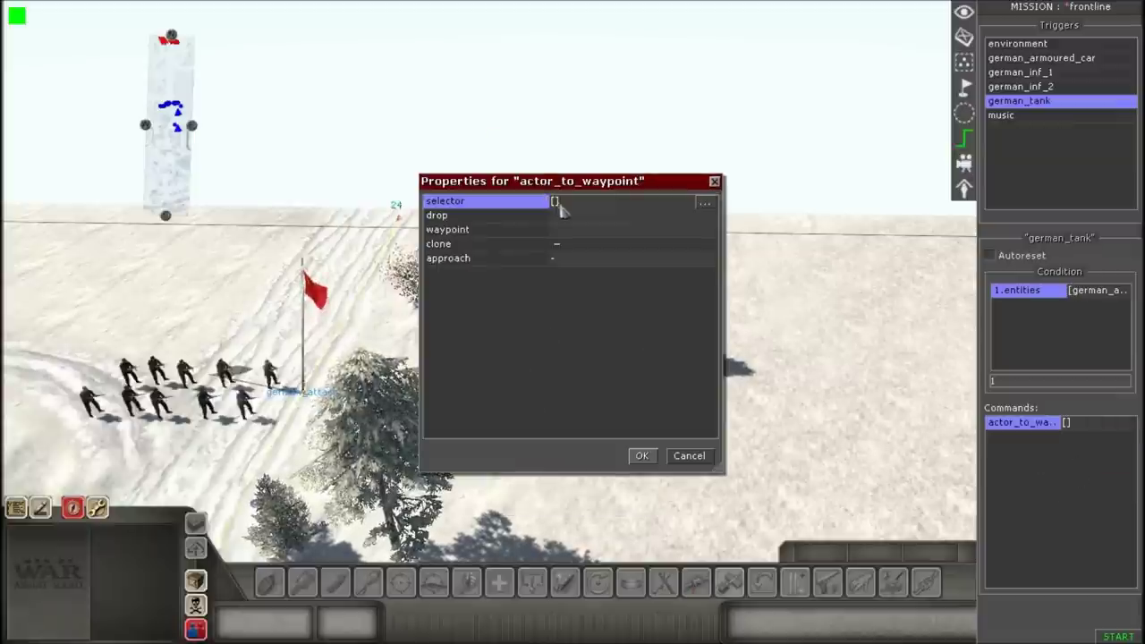
pyautogui.click(705, 205)
pyautogui.click(694, 261)
pyautogui.click(711, 259)
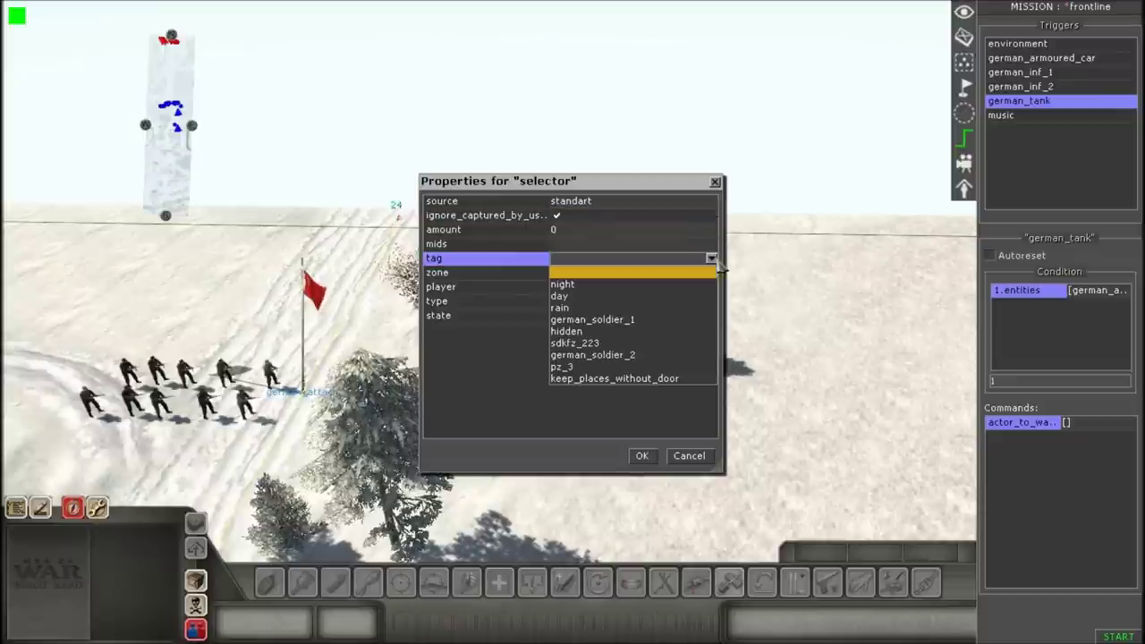
pyautogui.click(590, 366)
pyautogui.click(642, 456)
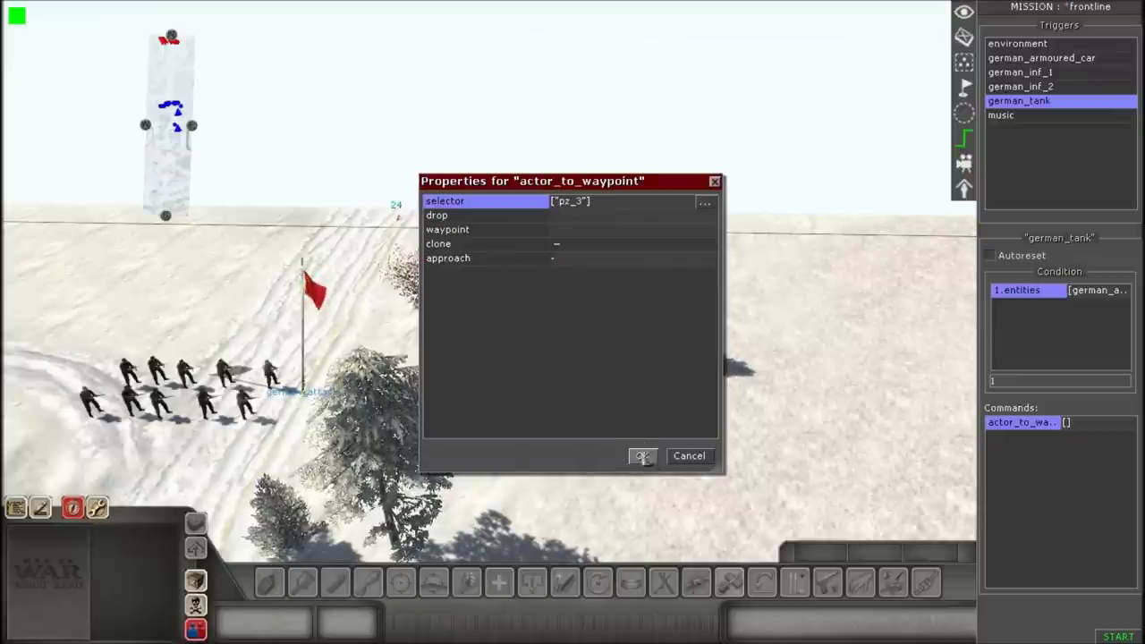
# Set the actor_to_waypoint command to waypoint 24 with clone enabled and approach teleport & rotate
pyautogui.click(582, 234)
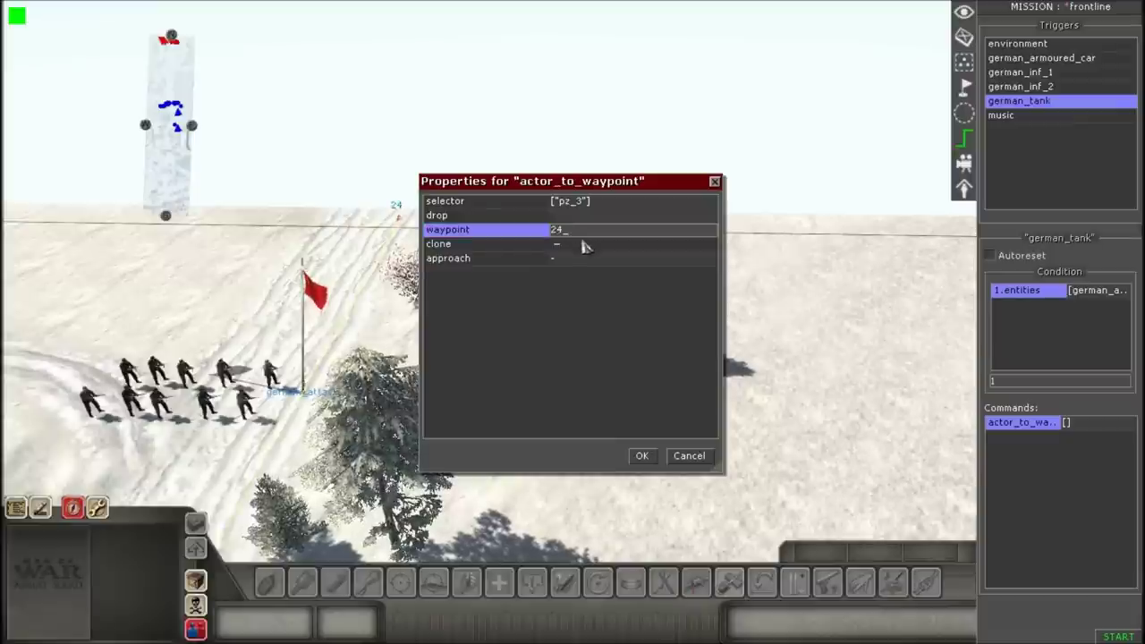
pyautogui.press('Return')
pyautogui.click(579, 247)
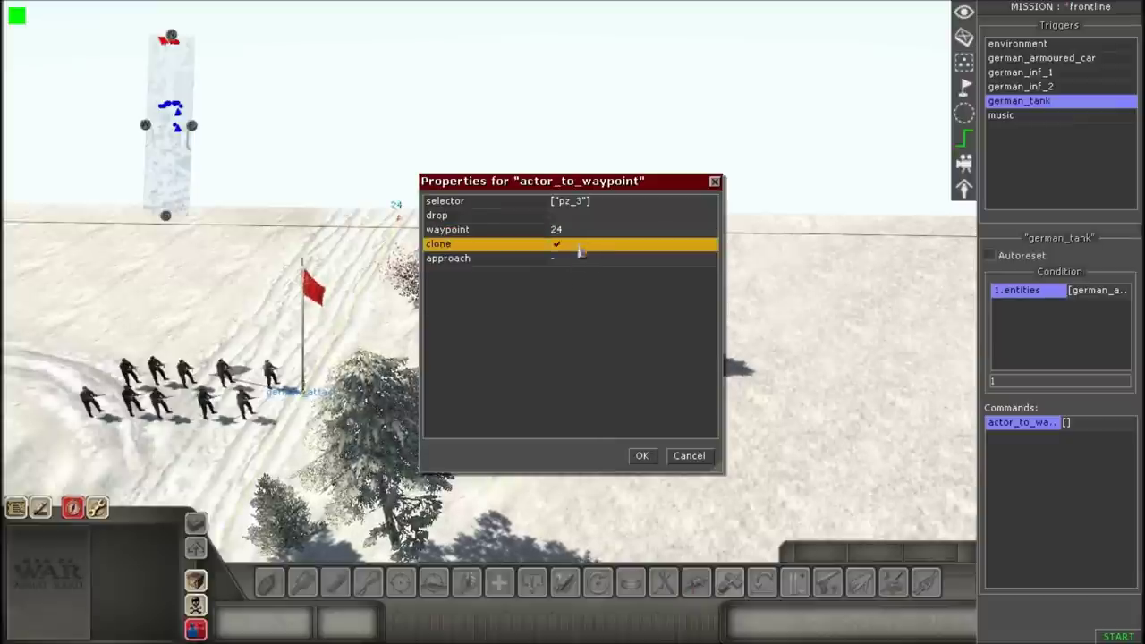
pyautogui.click(576, 260)
pyautogui.click(592, 304)
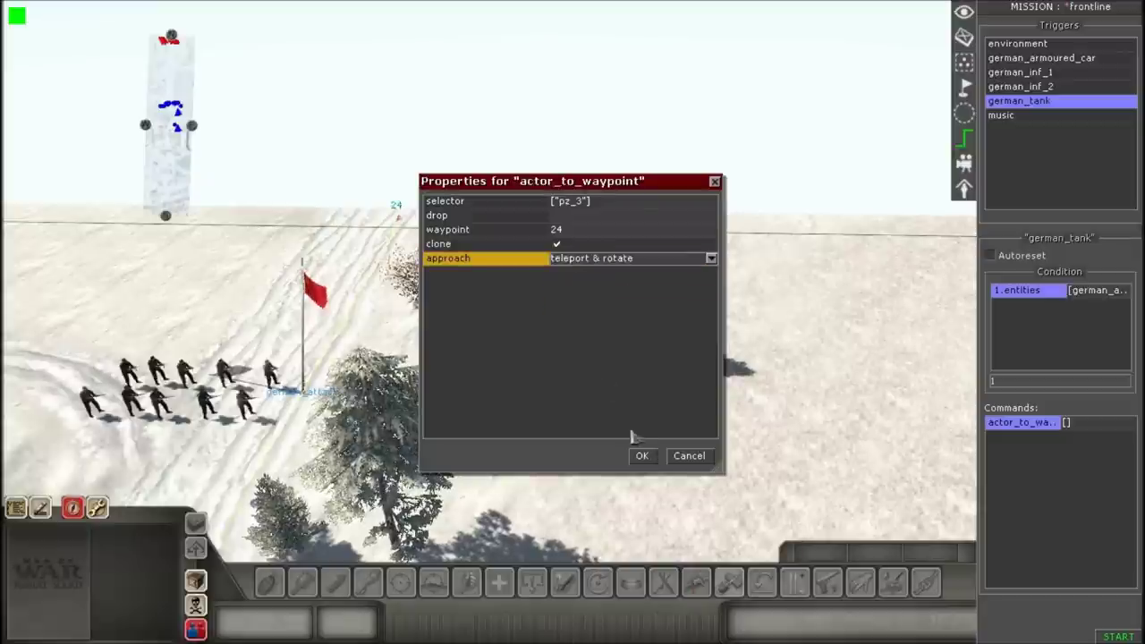
pyautogui.click(643, 457)
# Add an actor_state command to the german_tank trigger and target it at the tag pz_3
pyautogui.click(1029, 463)
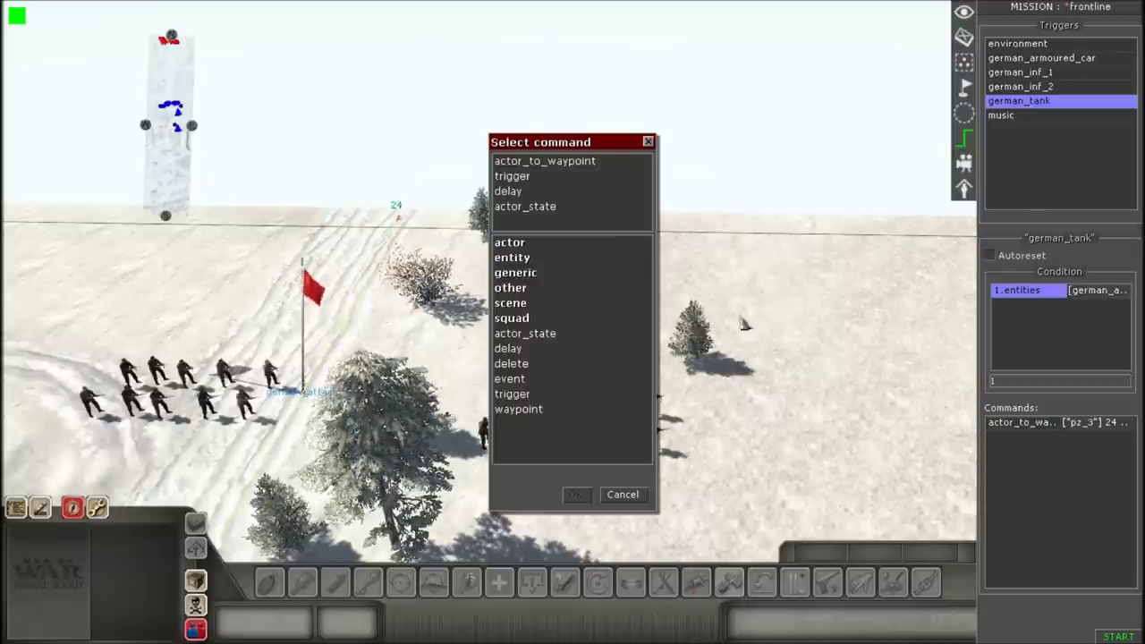
pyautogui.doubleClick(548, 333)
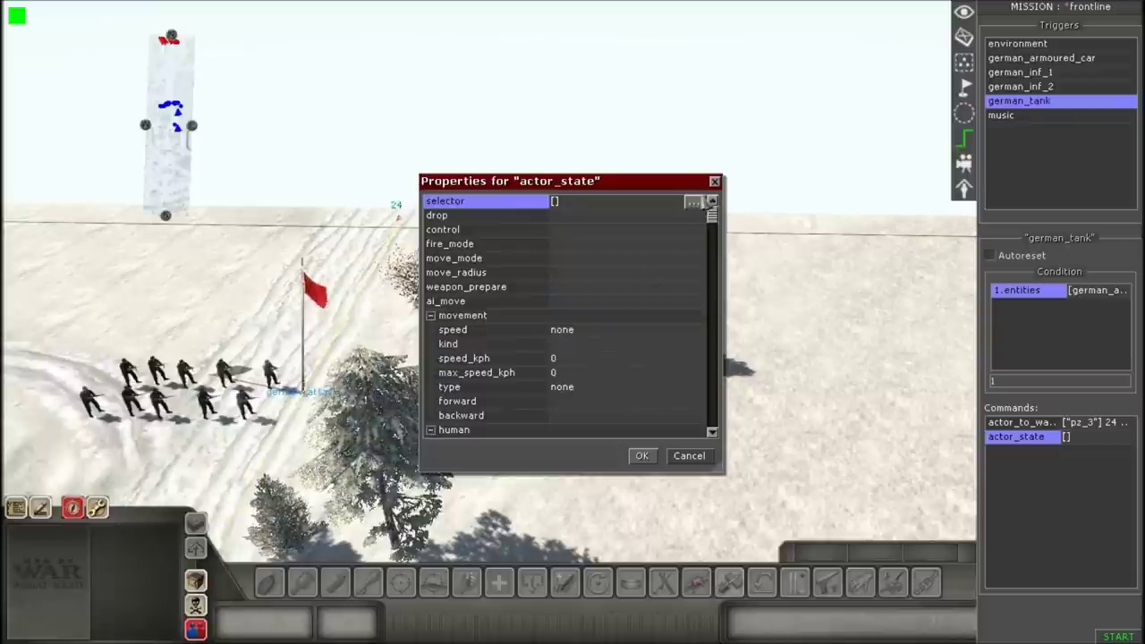
pyautogui.click(695, 202)
pyautogui.click(702, 260)
pyautogui.click(710, 259)
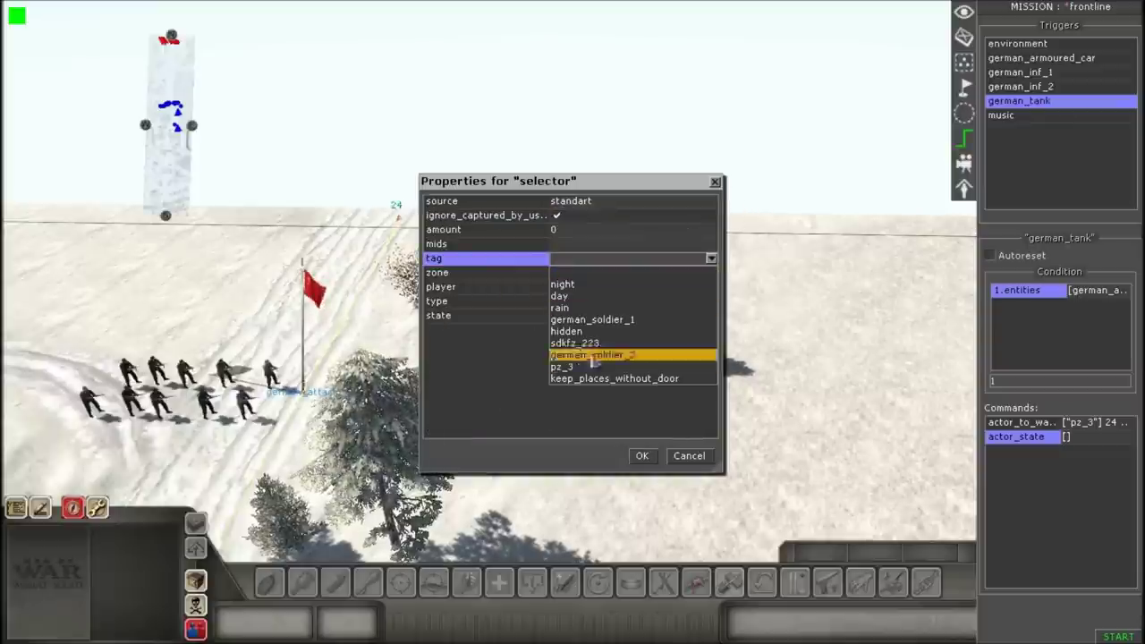
pyautogui.click(569, 374)
pyautogui.click(640, 456)
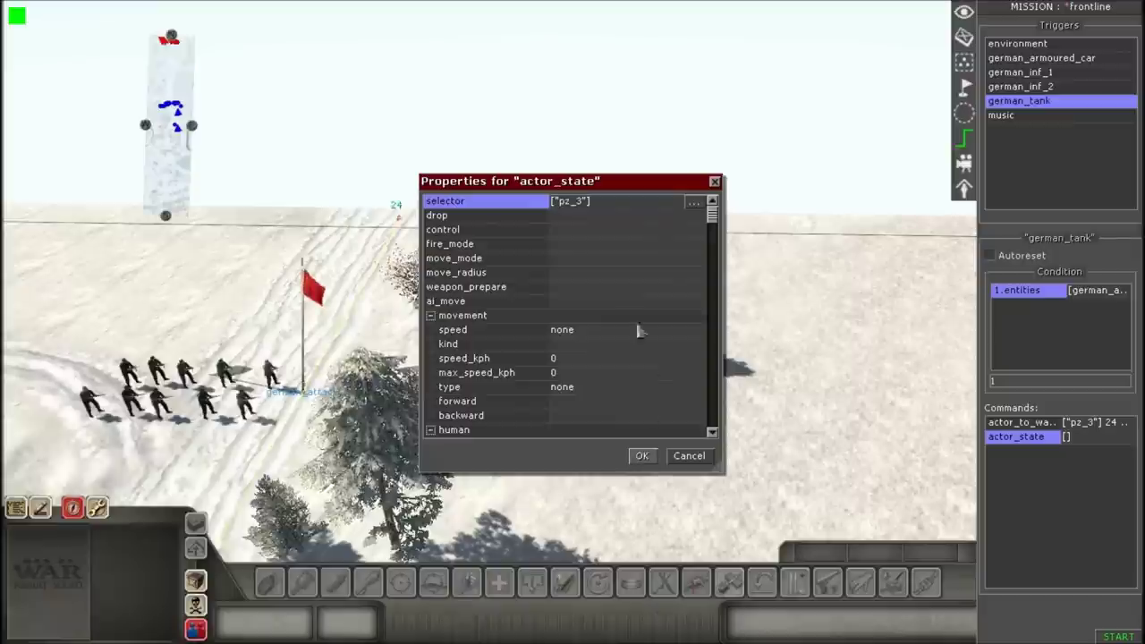
# Set the tank's actor_state control to AI, fire_mode to open and move_mode to free
pyautogui.click(554, 231)
pyautogui.click(567, 250)
pyautogui.click(567, 246)
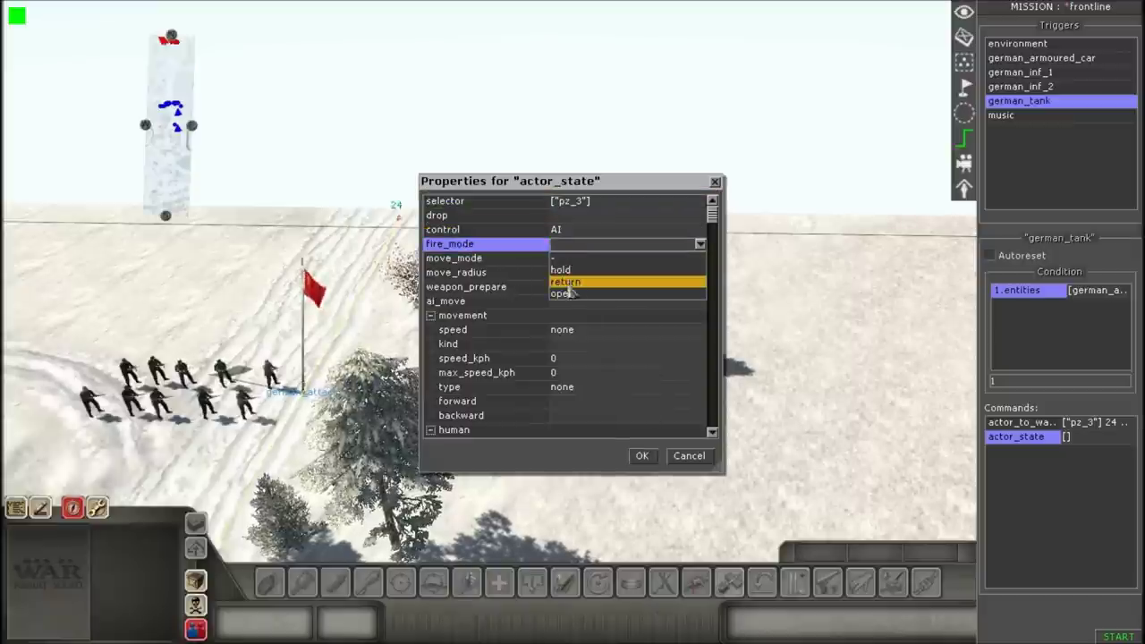
pyautogui.click(567, 293)
pyautogui.click(567, 259)
pyautogui.click(567, 259)
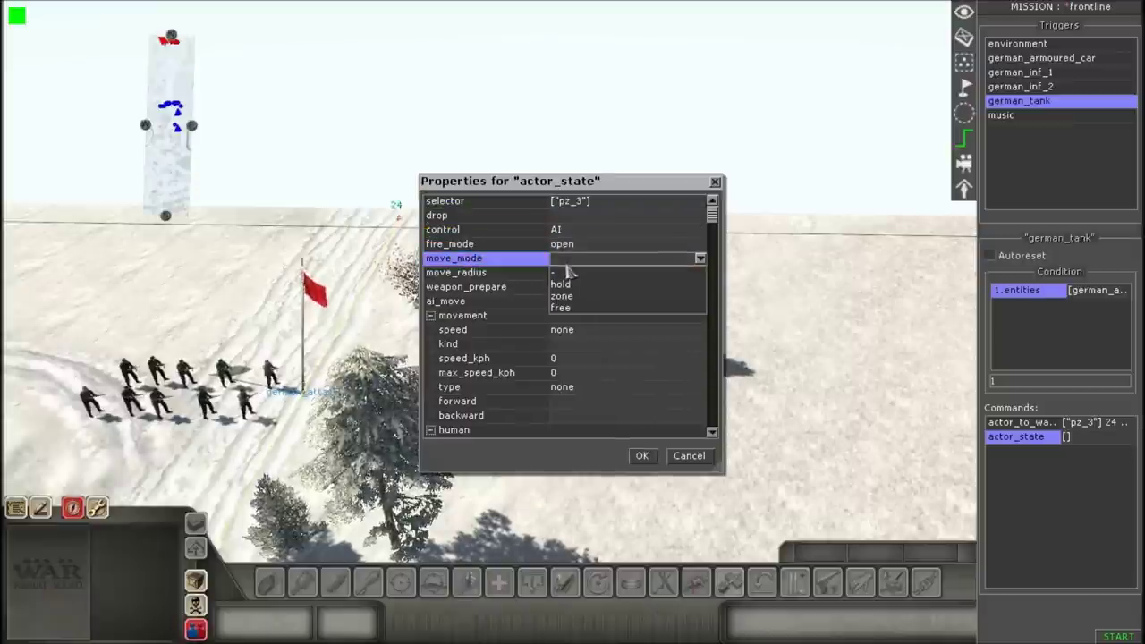
pyautogui.click(560, 311)
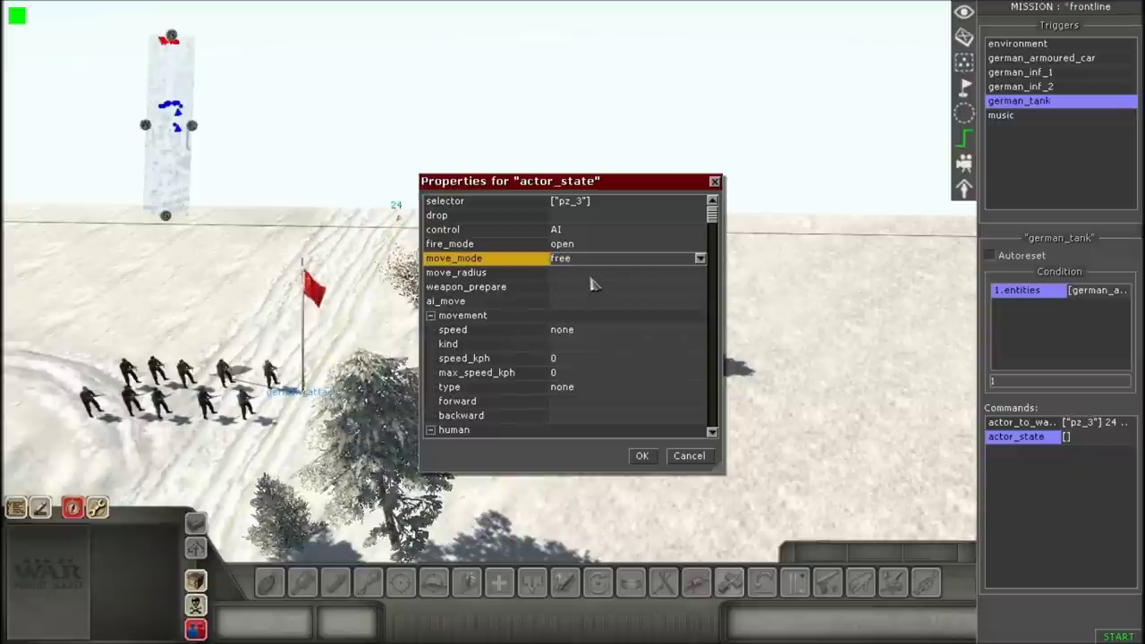
# Set the tank's weapon_prepare to on, ai_move to enable and movement speed to assault
pyautogui.click(585, 273)
pyautogui.click(576, 291)
pyautogui.click(574, 292)
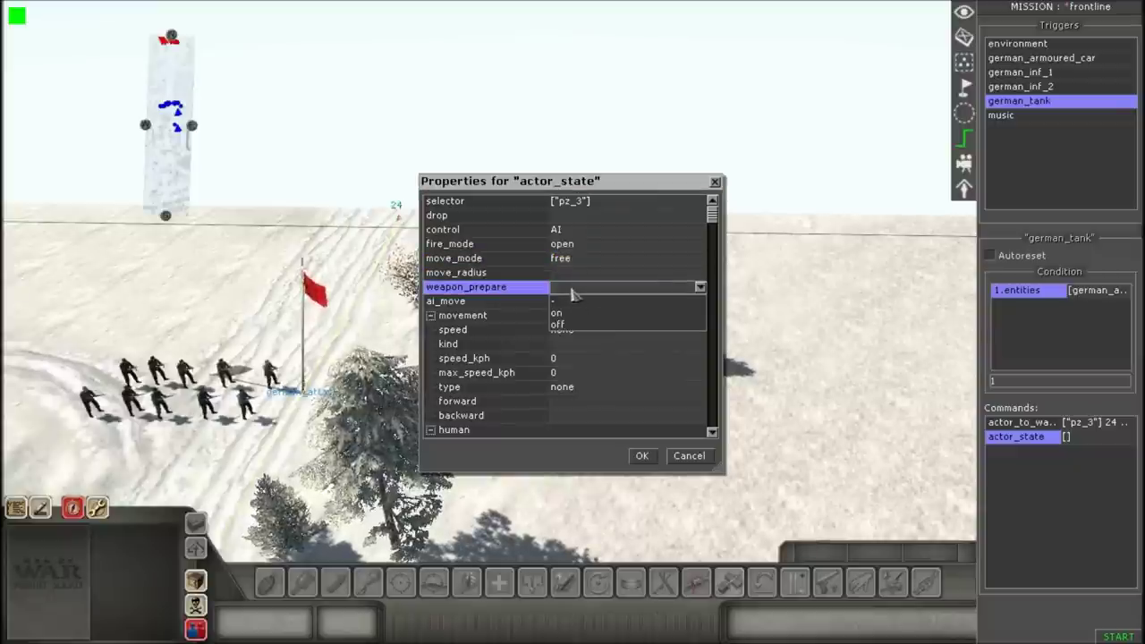
pyautogui.click(580, 313)
pyautogui.click(577, 303)
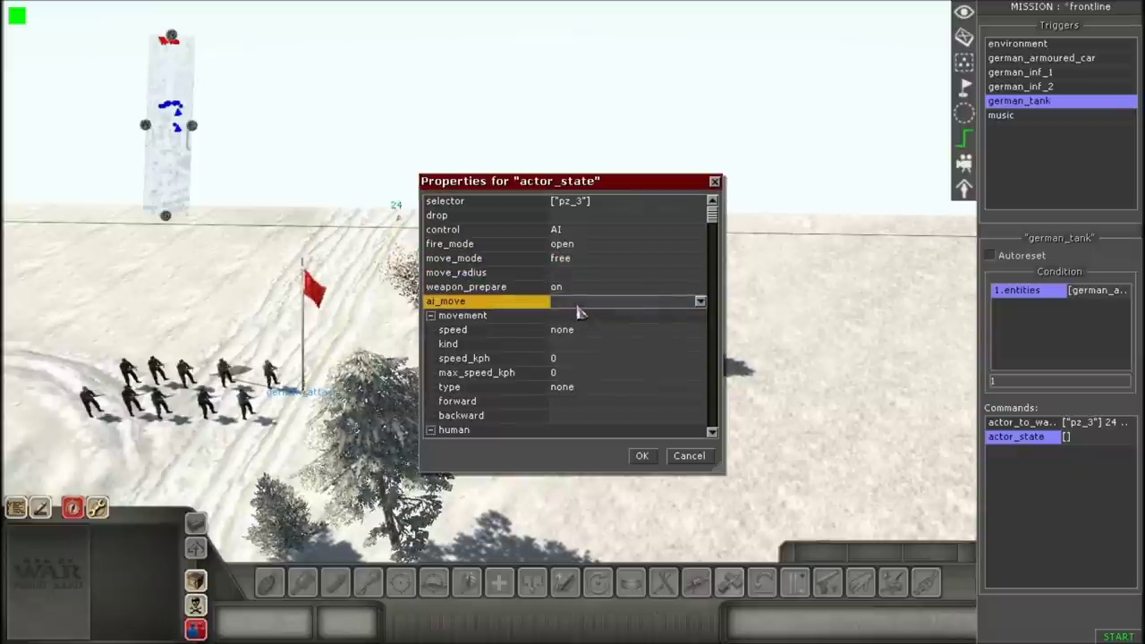
pyautogui.click(578, 306)
pyautogui.click(579, 331)
pyautogui.click(577, 329)
pyautogui.click(581, 330)
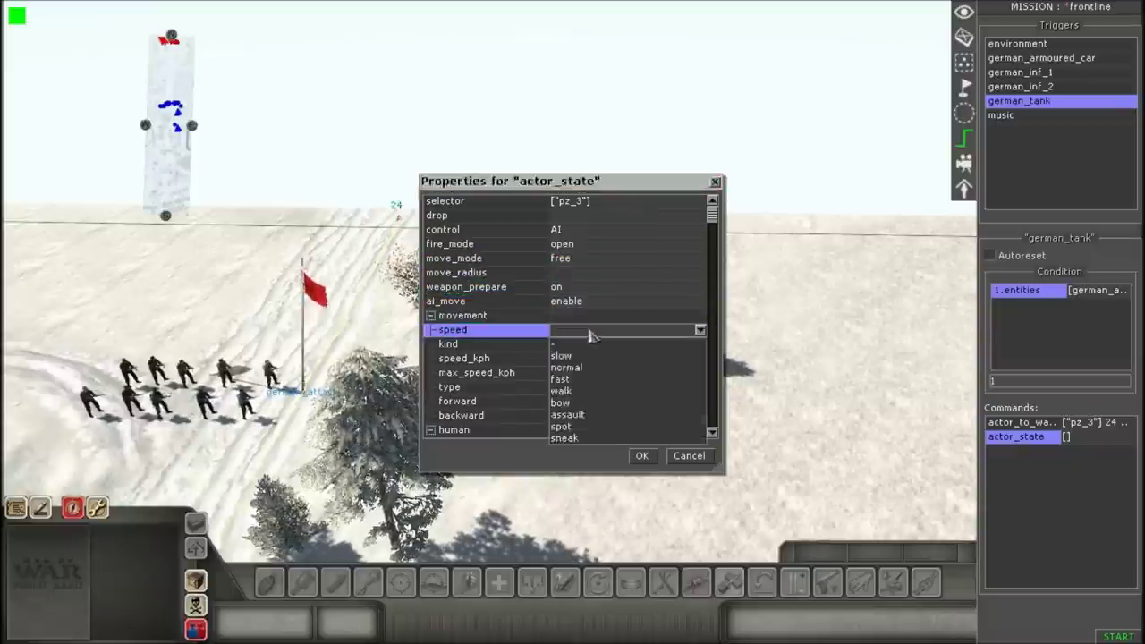
pyautogui.click(595, 416)
pyautogui.scroll(-4, 612, 362)
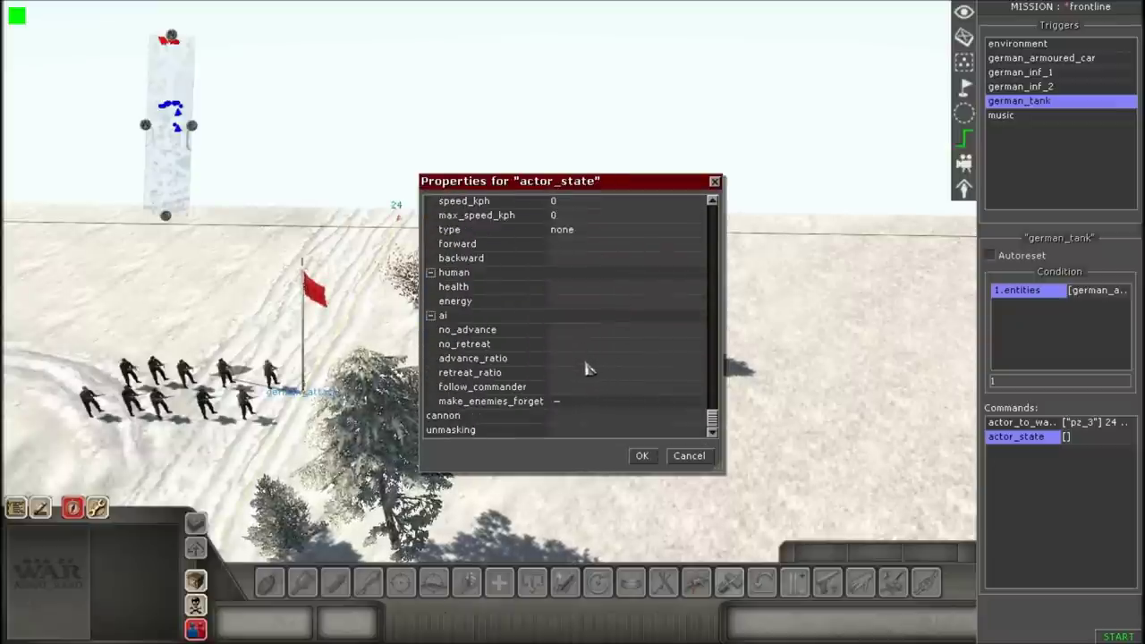
pyautogui.click(642, 456)
# Add a delay command with a time of 60 to the german_tank trigger
pyautogui.rightClick(1025, 473)
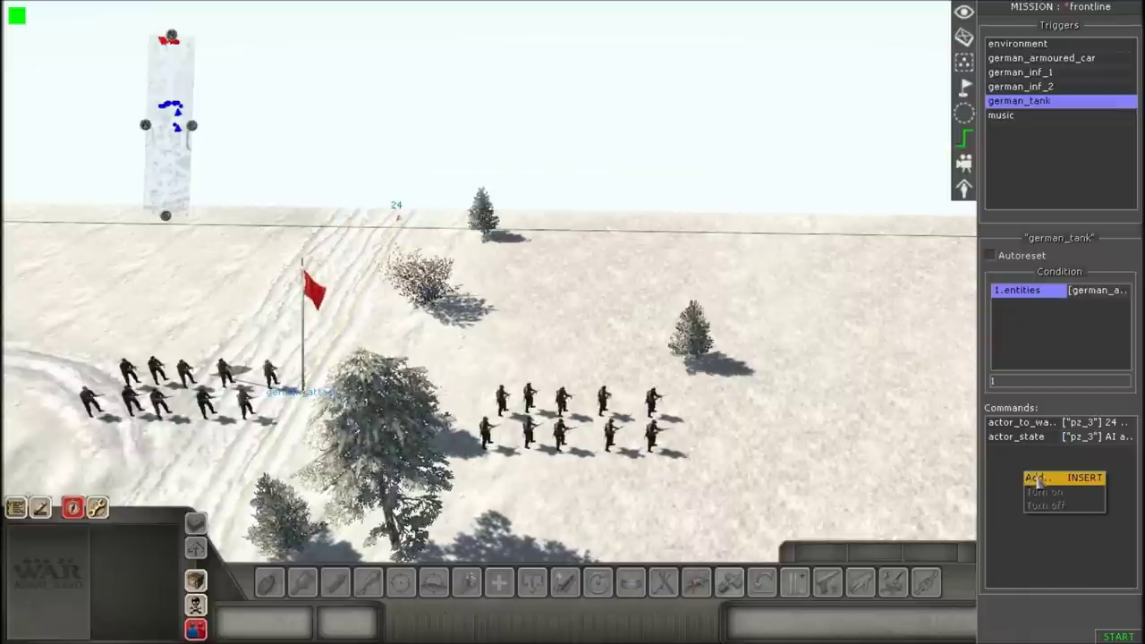
pyautogui.click(1038, 478)
pyautogui.doubleClick(522, 207)
pyautogui.click(603, 204)
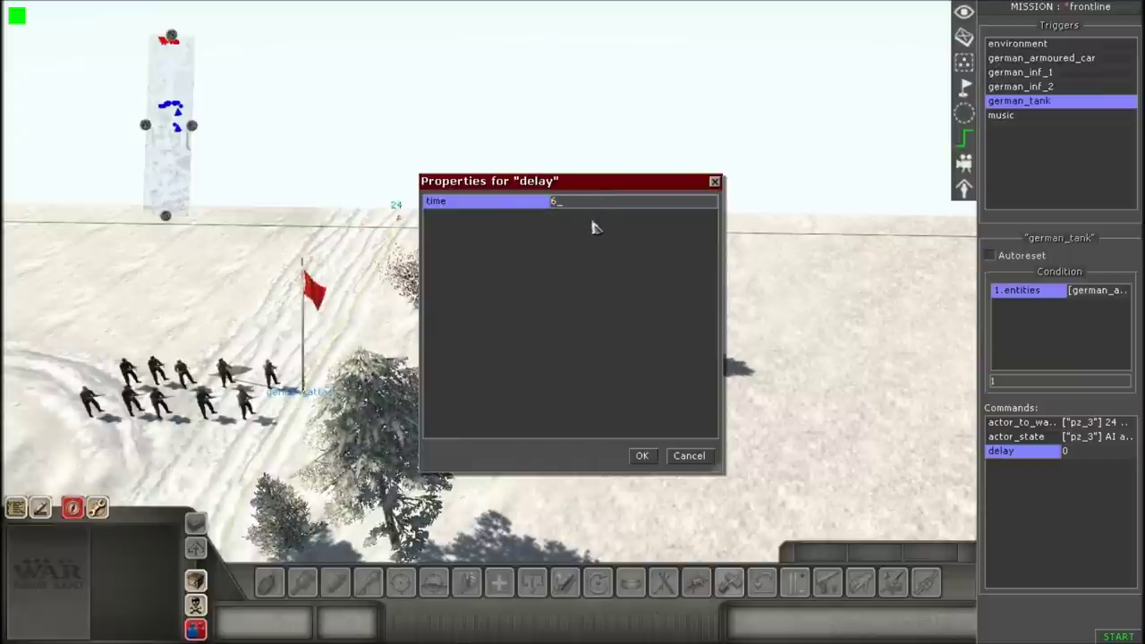
pyautogui.write('60')
pyautogui.press('Return')
# Add a trigger command after the delay that switches off the german_tank trigger
pyautogui.rightClick(1017, 486)
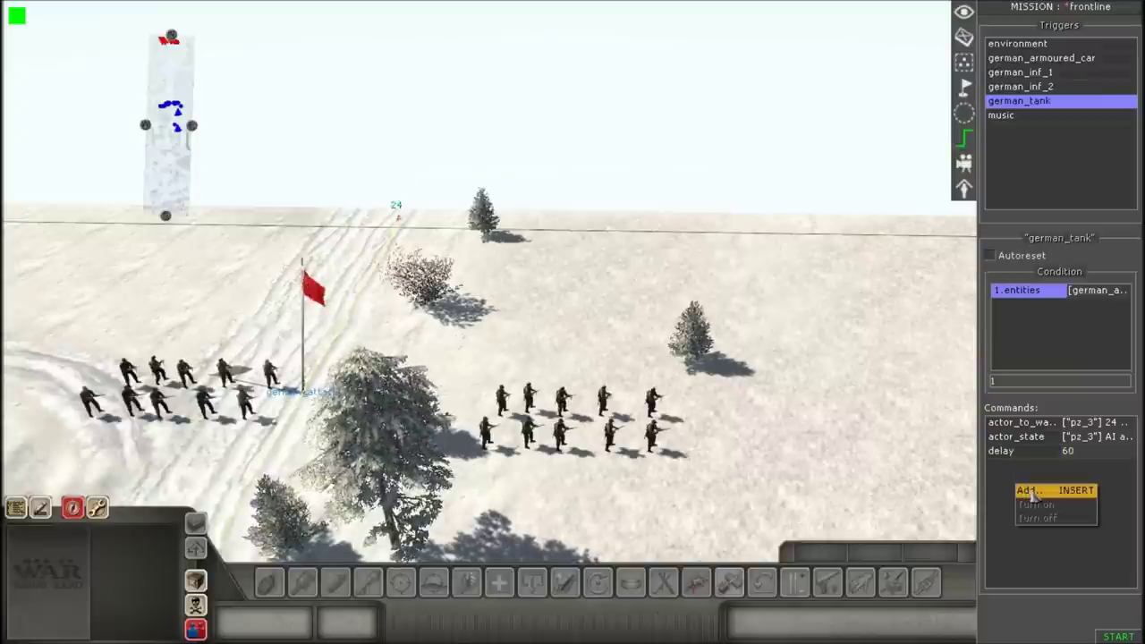
pyautogui.click(1028, 491)
pyautogui.doubleClick(529, 212)
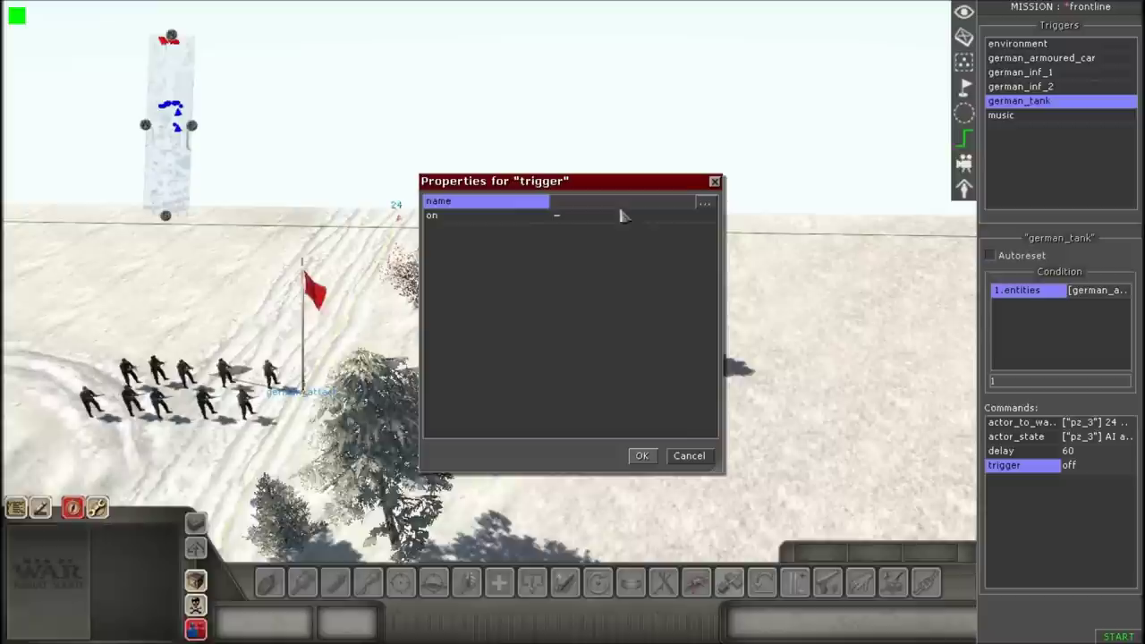
pyautogui.click(706, 205)
pyautogui.click(479, 286)
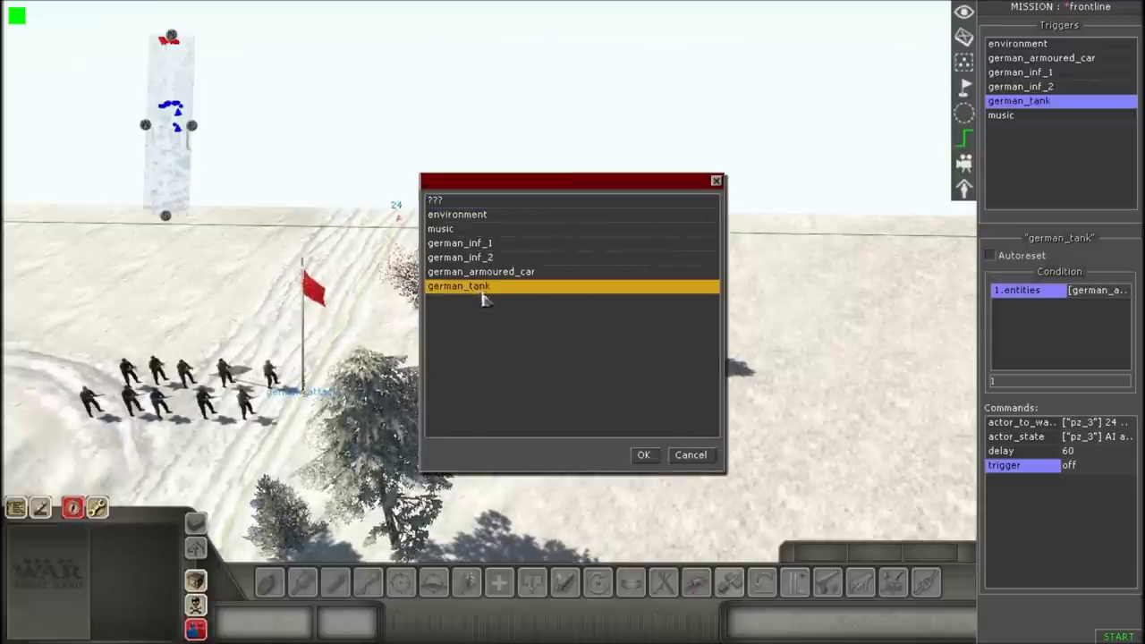
pyautogui.click(644, 455)
pyautogui.click(644, 454)
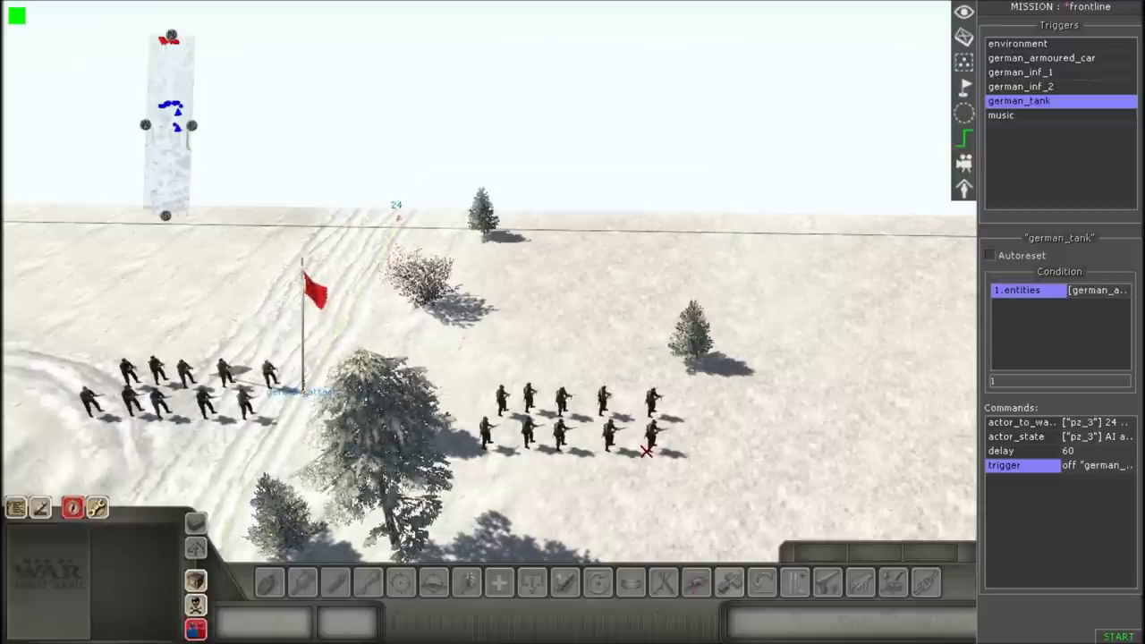
# Run the mission and examine how the German infantry, armoured cars and tanks attack the frontline trenches
pyautogui.click(1109, 636)
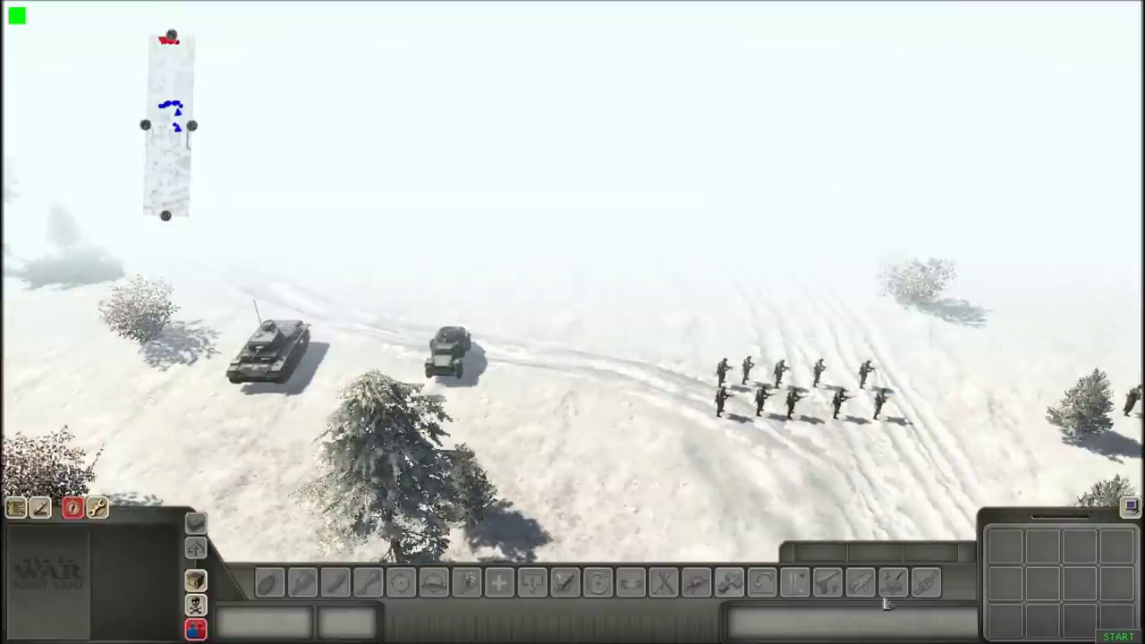
pyautogui.click(1093, 634)
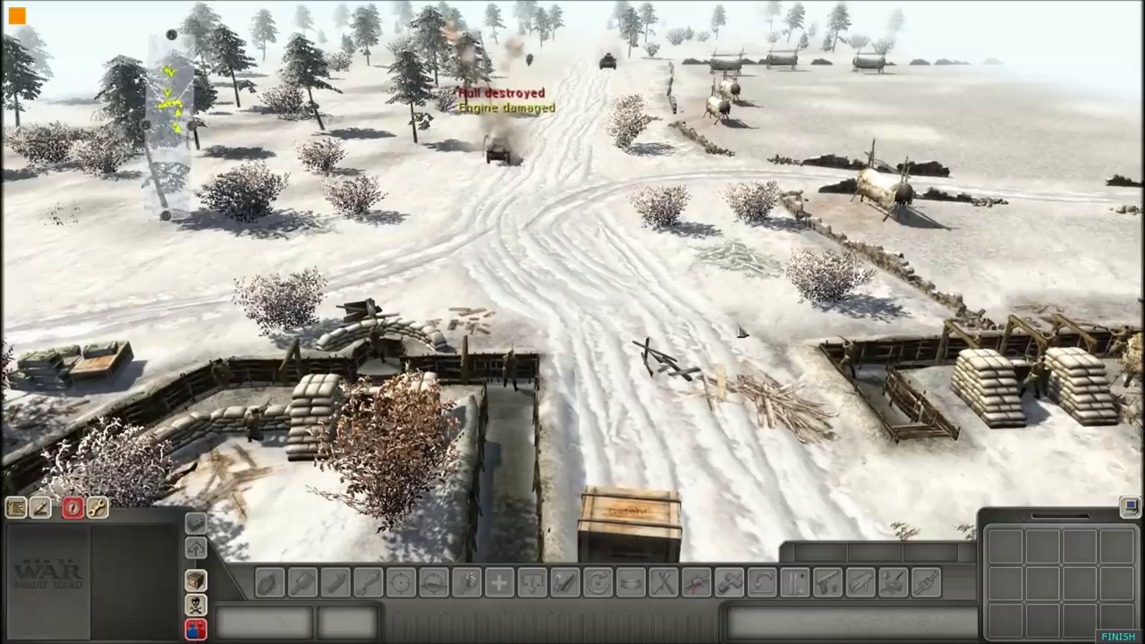
pyautogui.scroll(2, 701, 427)
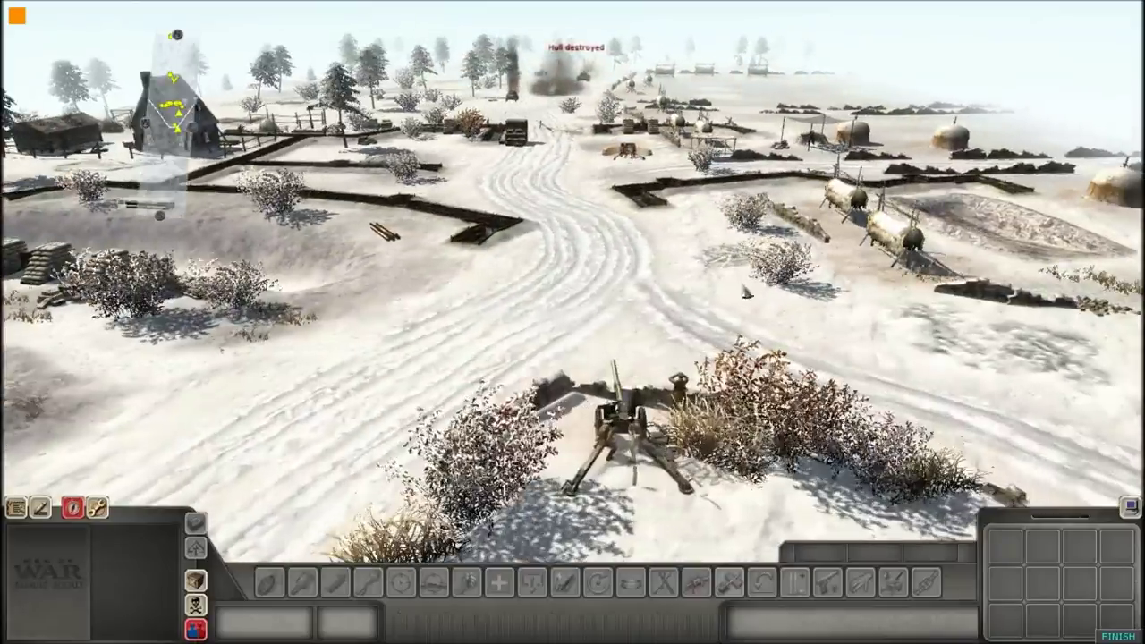
pyautogui.scroll(2, 723, 276)
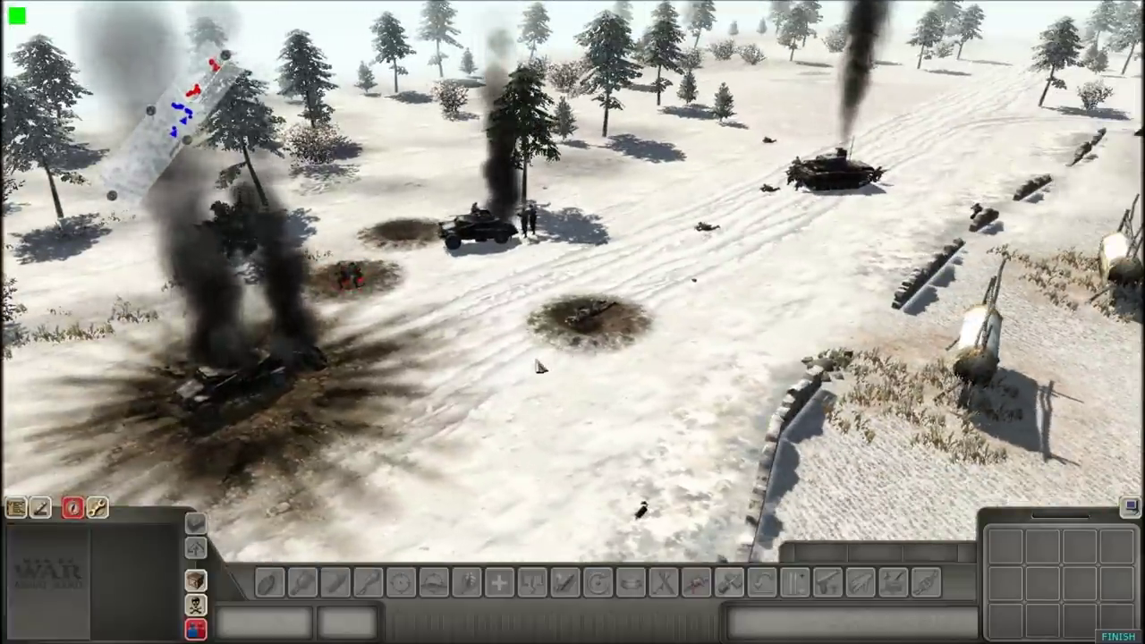
pyautogui.moveTo(539, 367); pyautogui.dragTo(586, 366, button='middle')
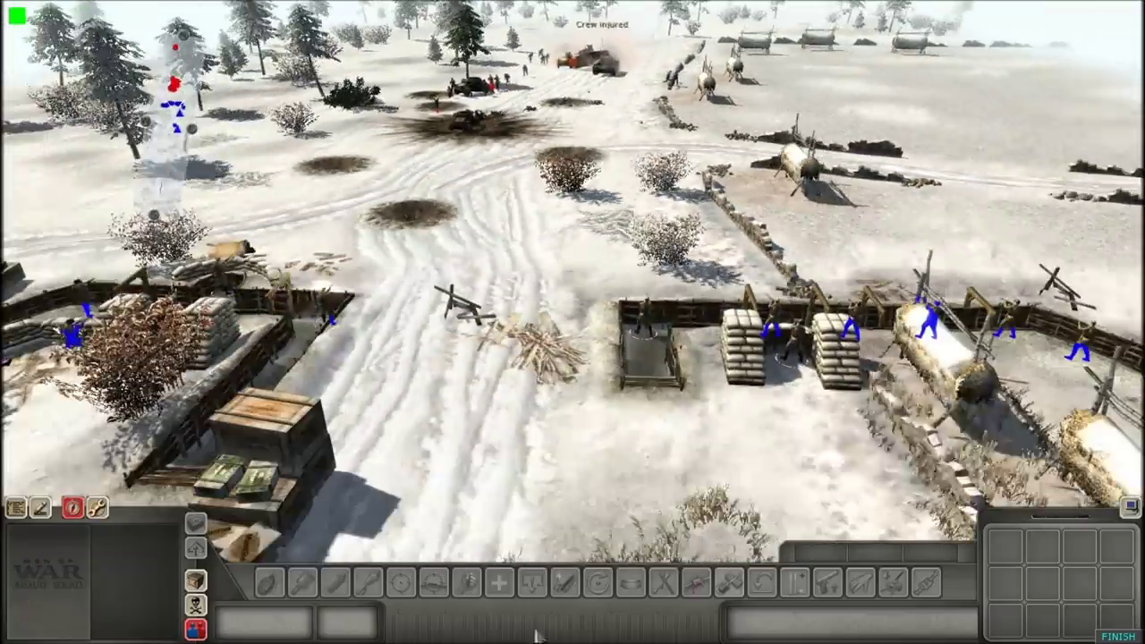
pyautogui.press('Up')
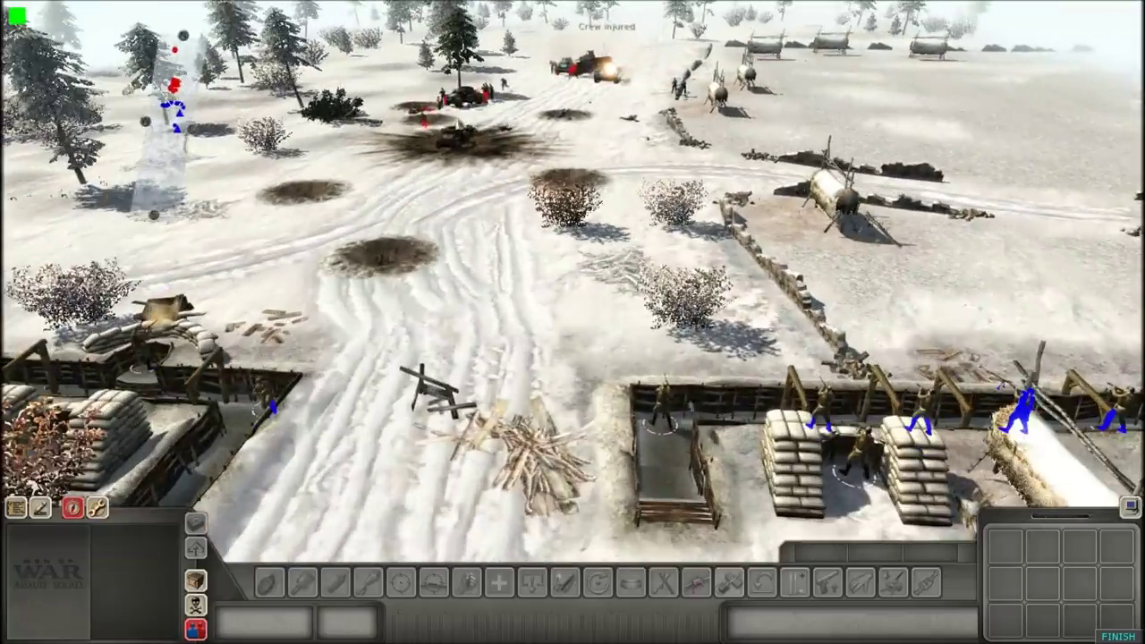
pyautogui.scroll(-2, 771, 434)
pyautogui.scroll(-2, 514, 270)
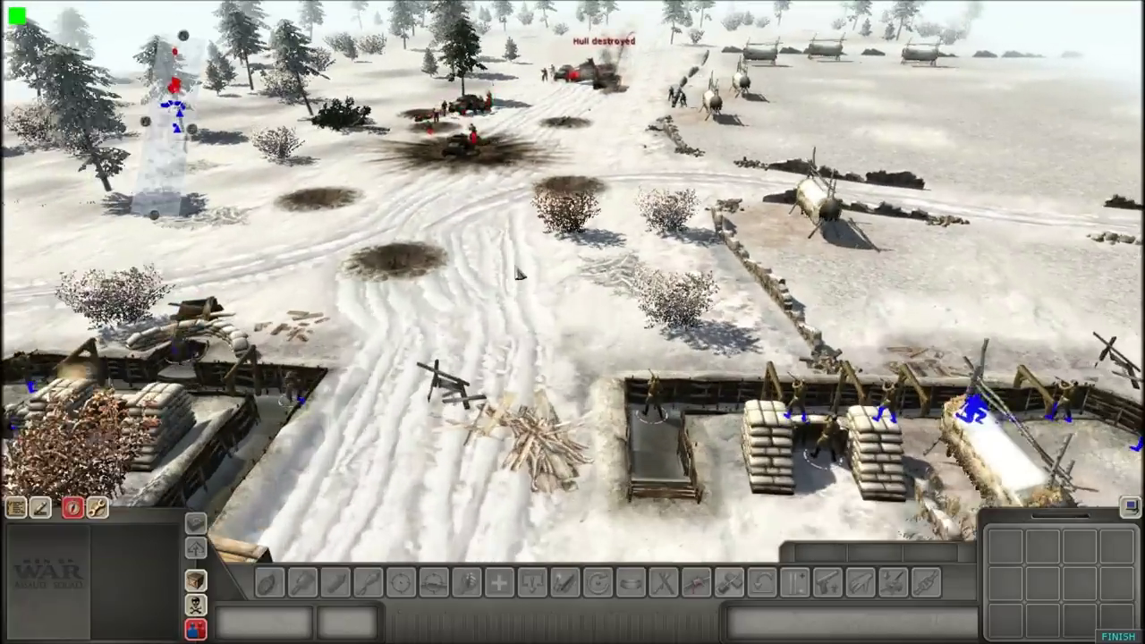
pyautogui.press('Down')
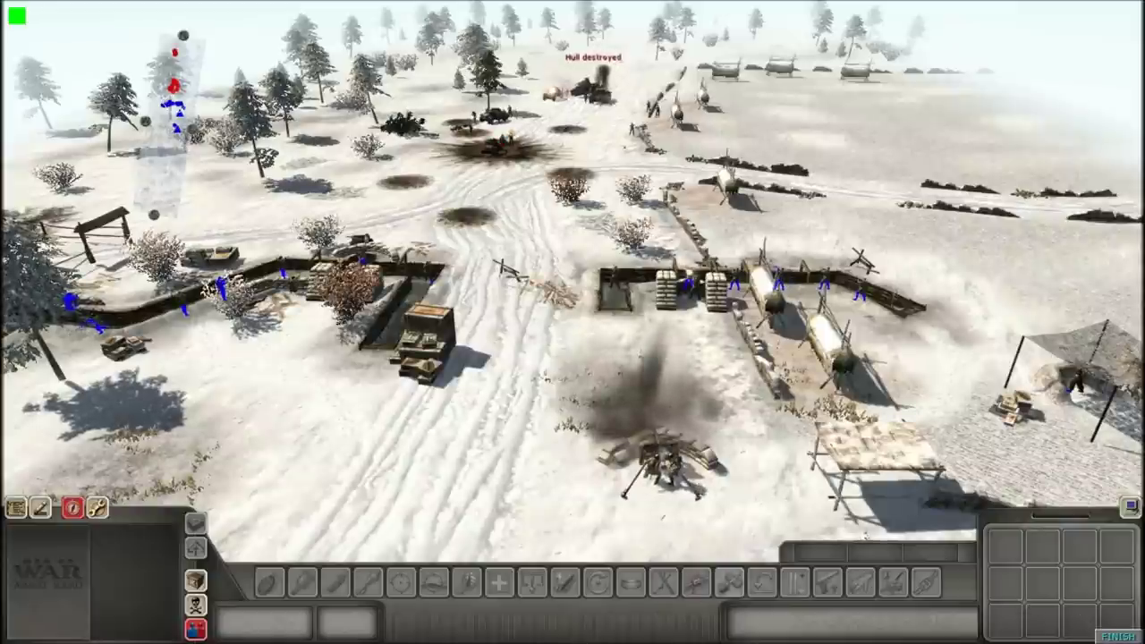